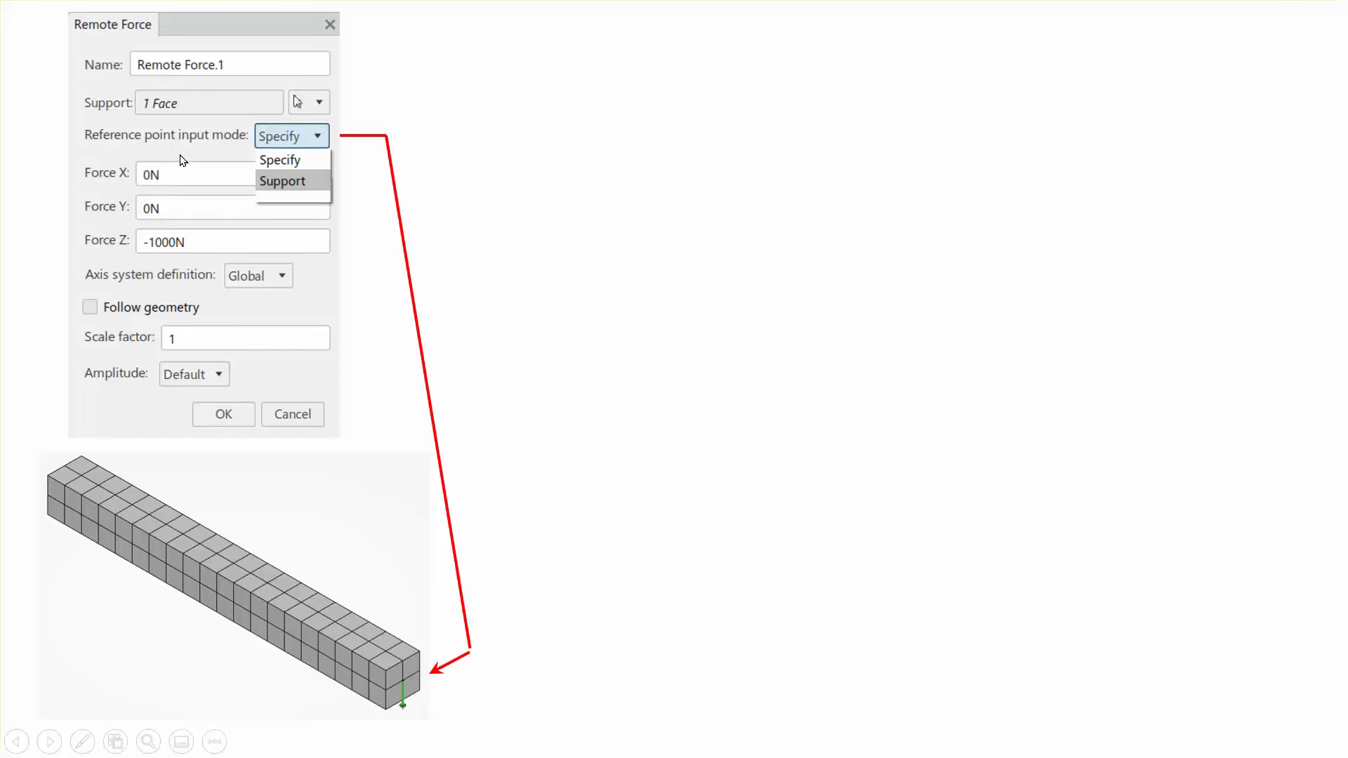
left_click(772, 270)
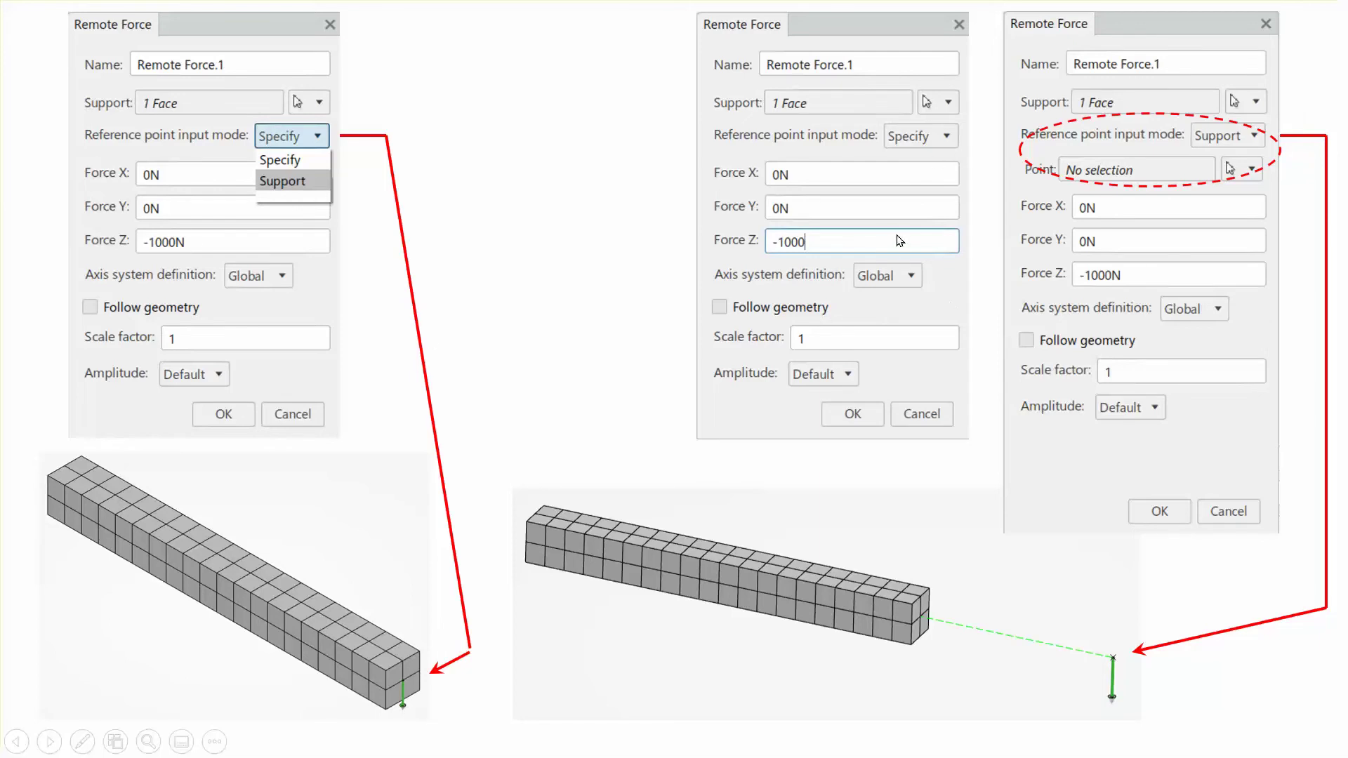
left_click(607, 199)
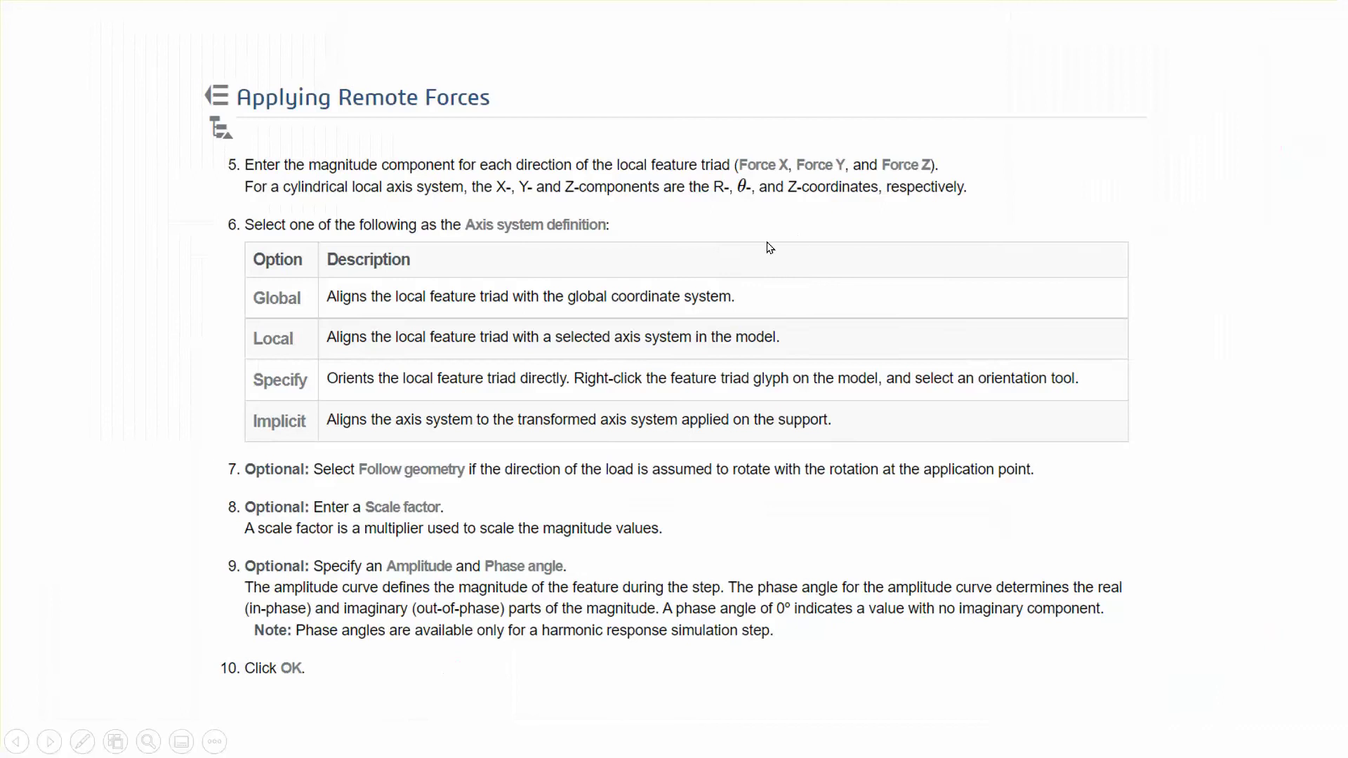
left_click(1232, 340)
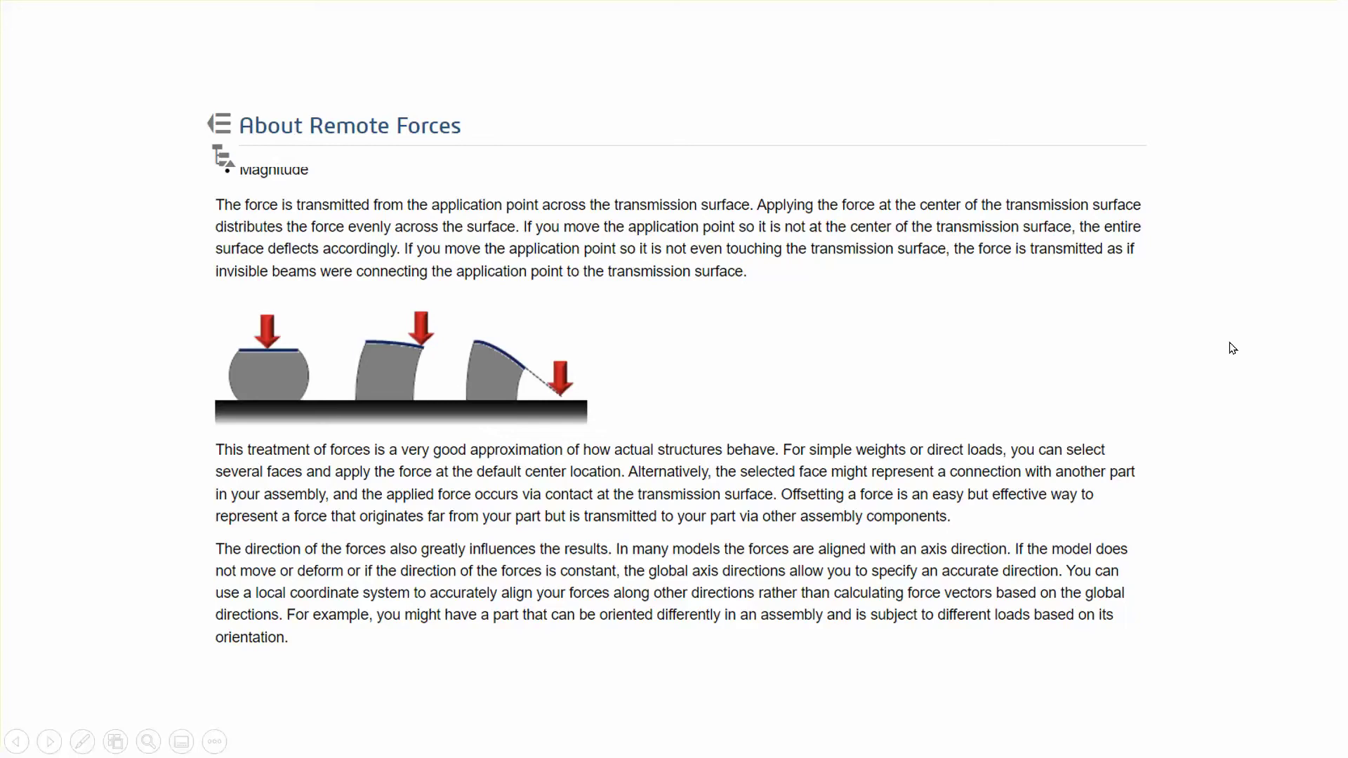
left_click(1229, 348)
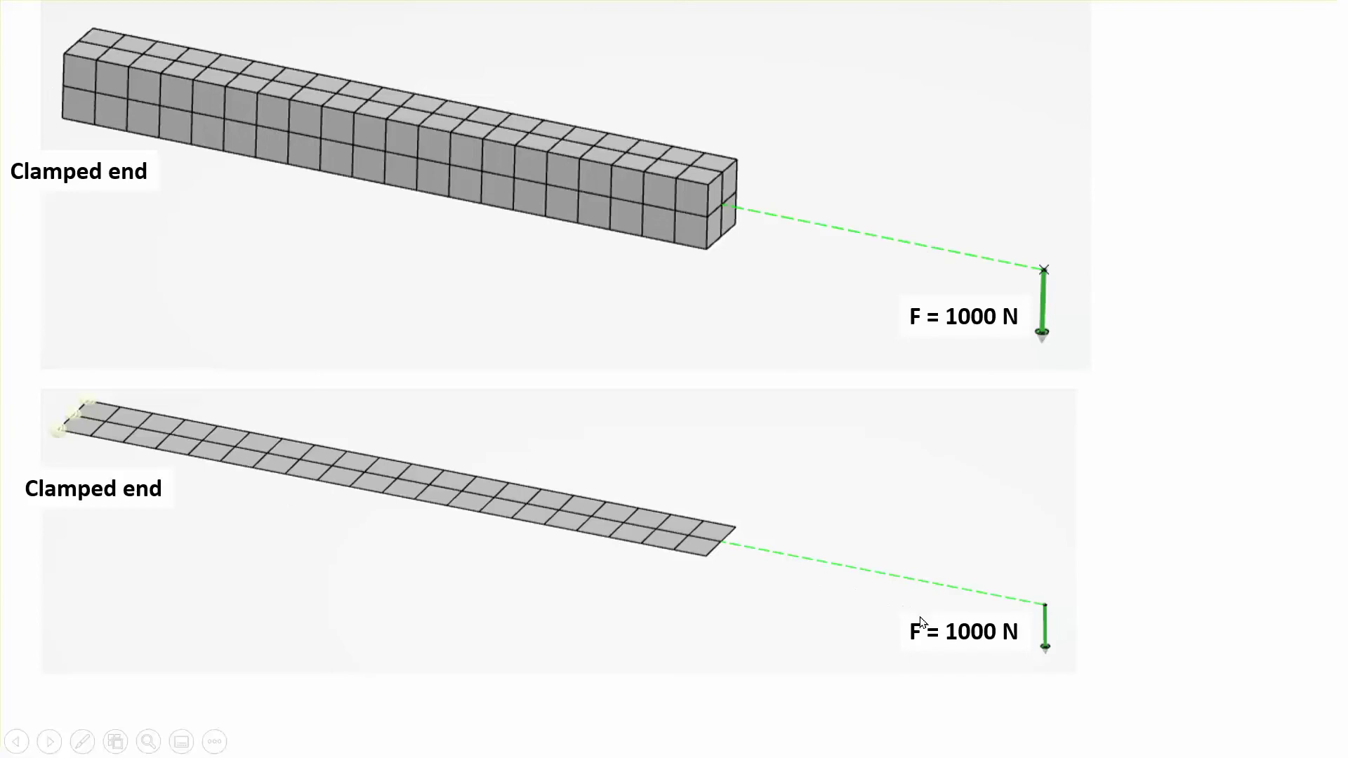
left_click(1235, 414)
left_click(1229, 402)
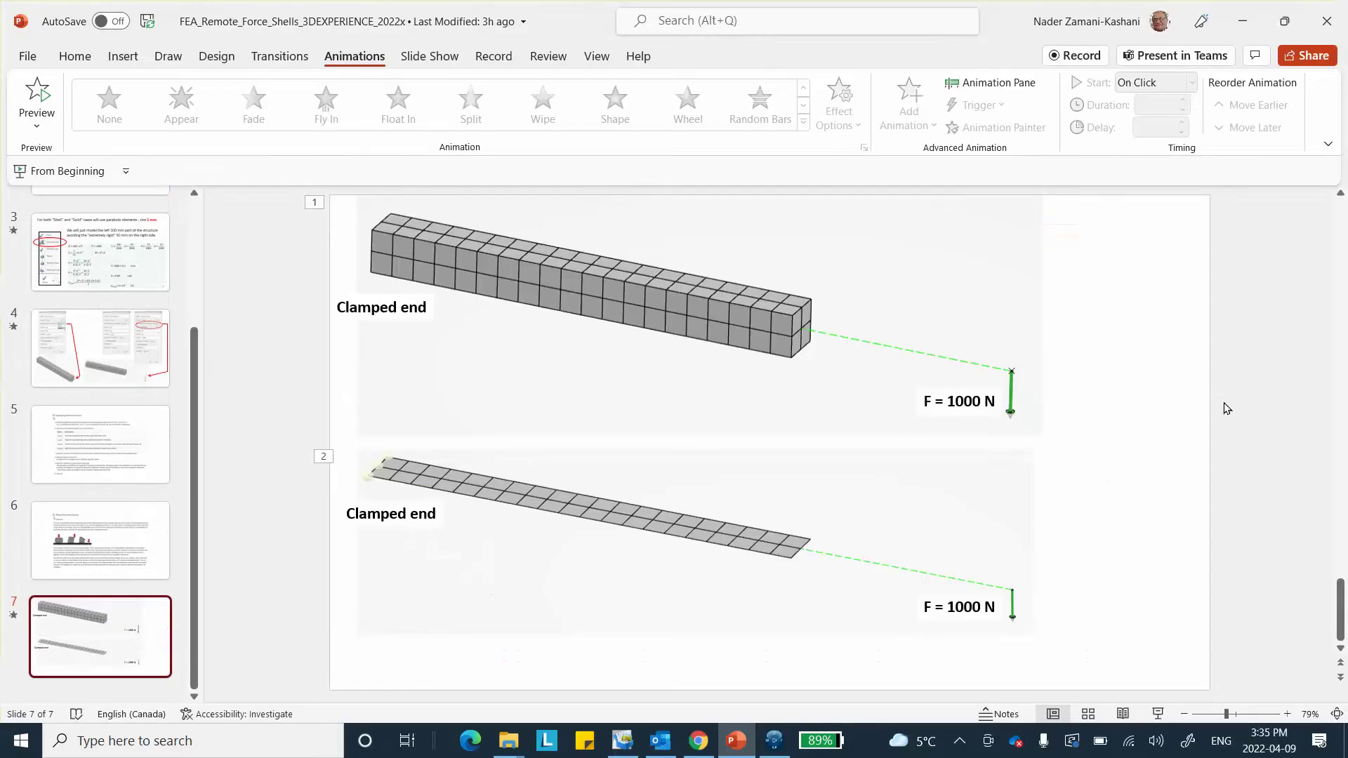
Switch to 3DEXPERIENCE and look through the available roles and favorite apps.
left_click(772, 738)
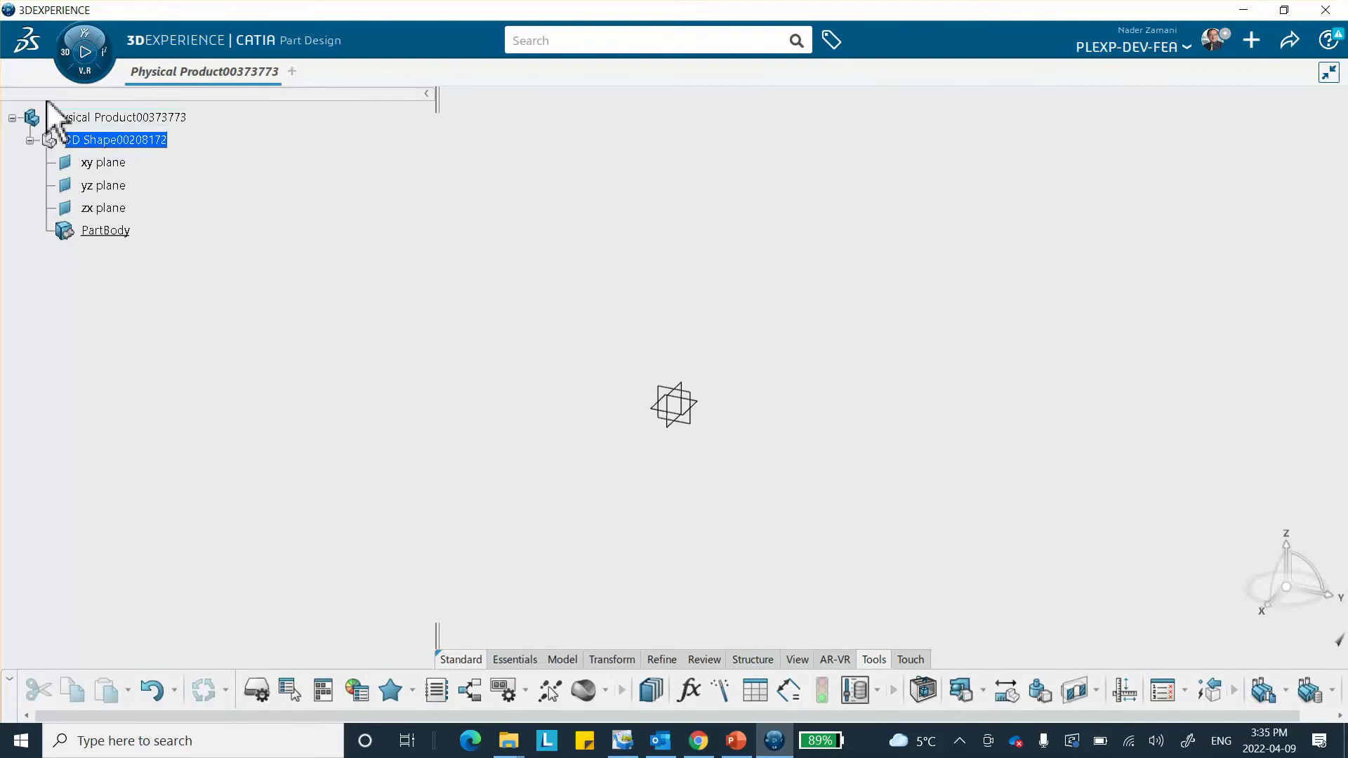
left_click(66, 62)
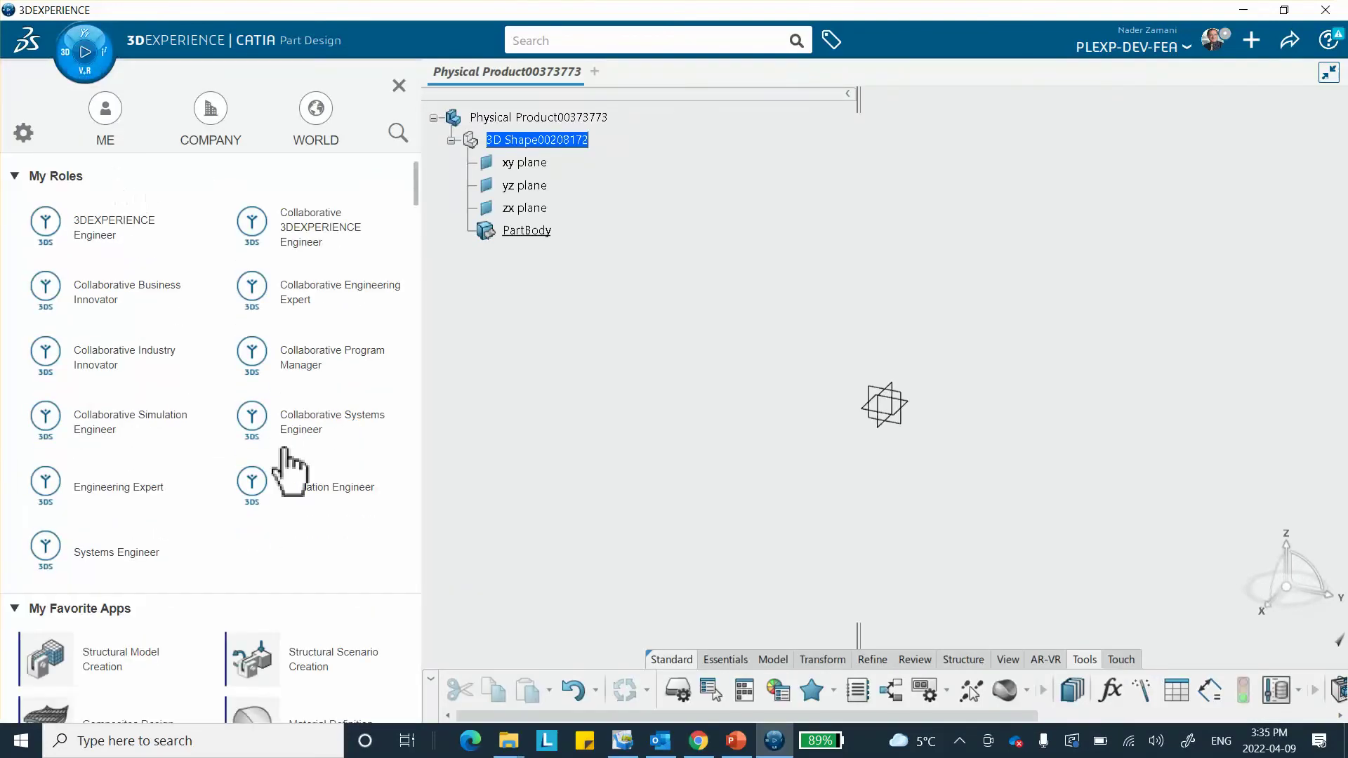
scroll(285, 466, "down", 2)
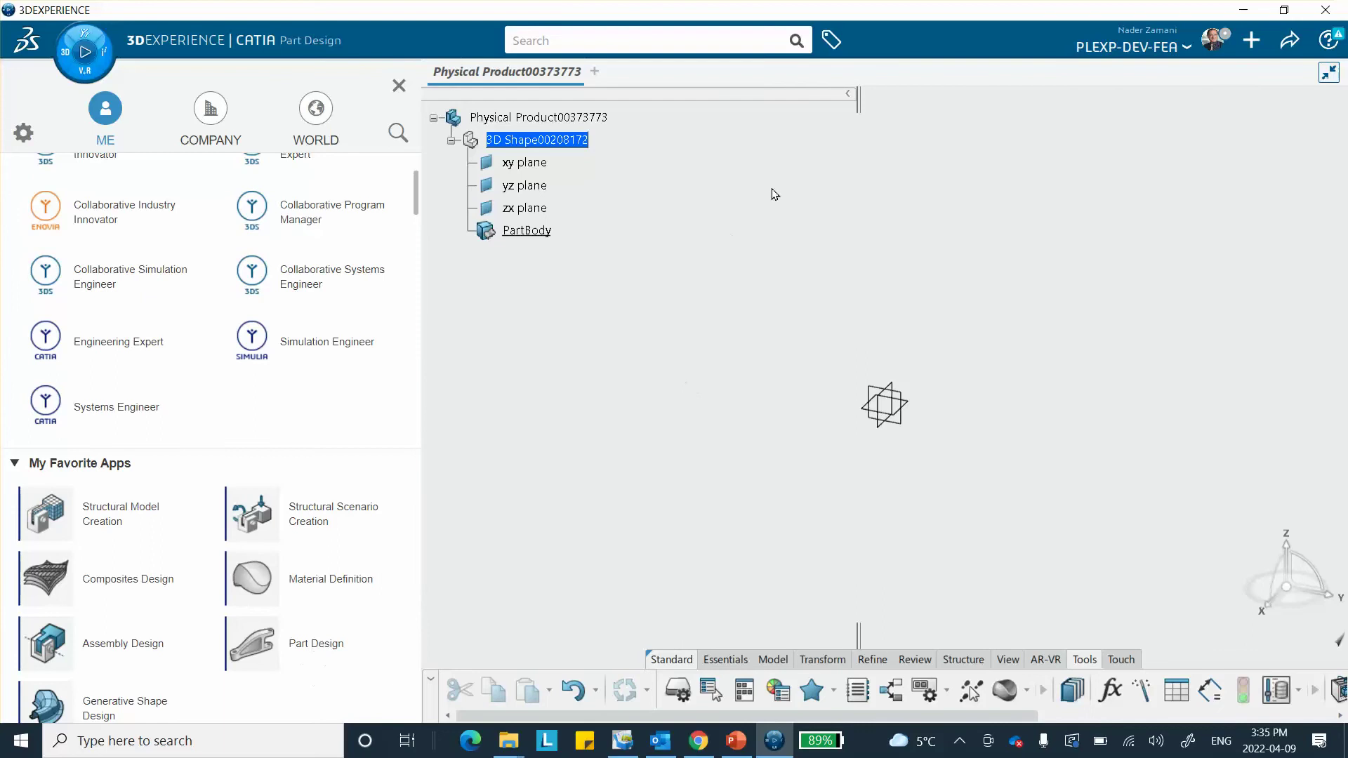
left_click(398, 85)
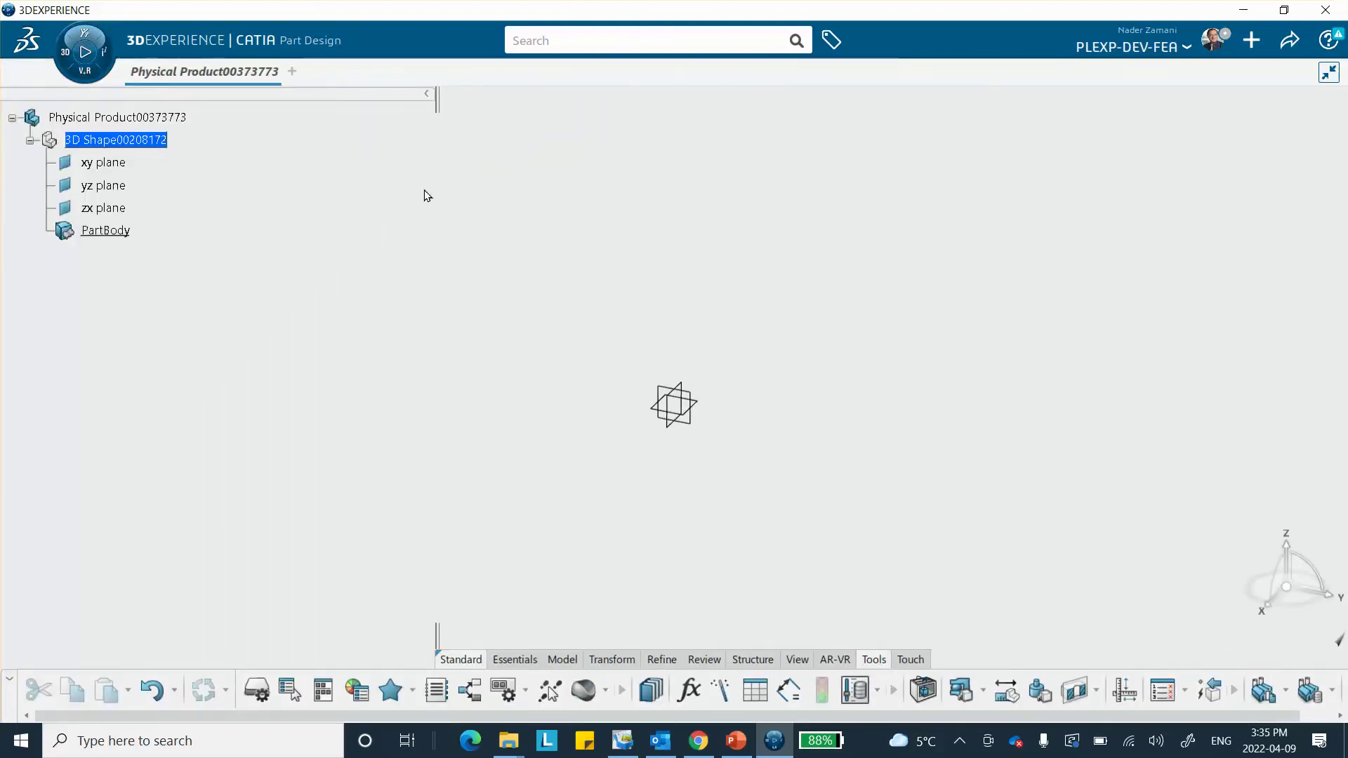
Sketch a centered rectangle about 58 mm wide around the origin on the zx plane.
left_click(680, 401)
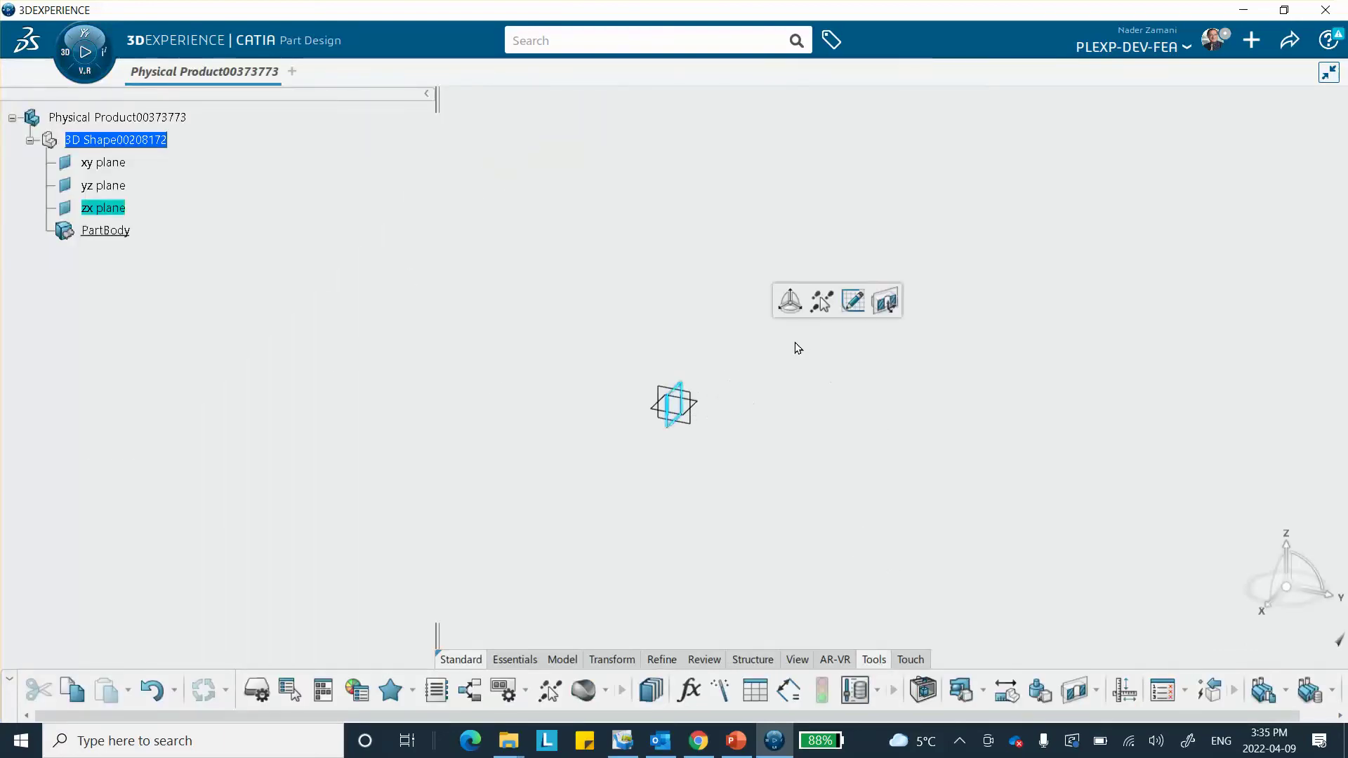
left_click(852, 301)
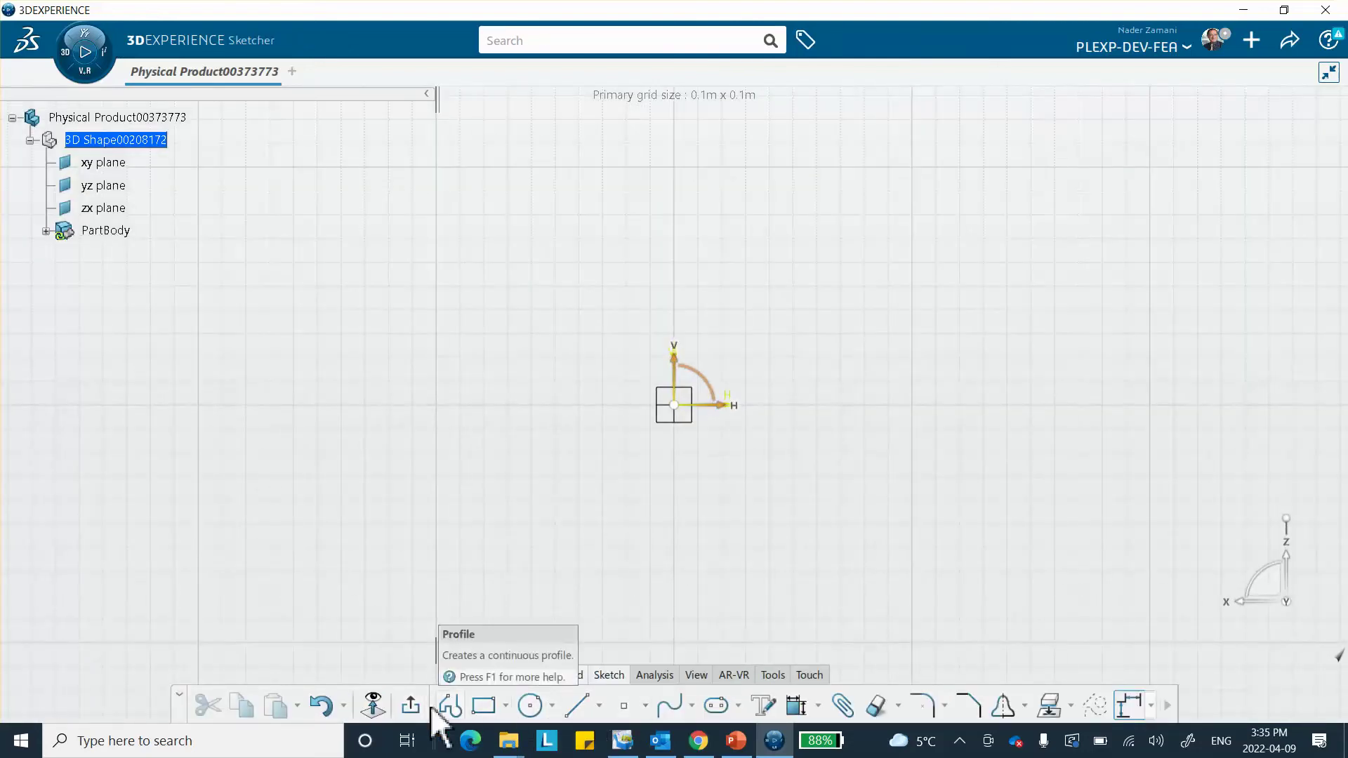
left_click(505, 708)
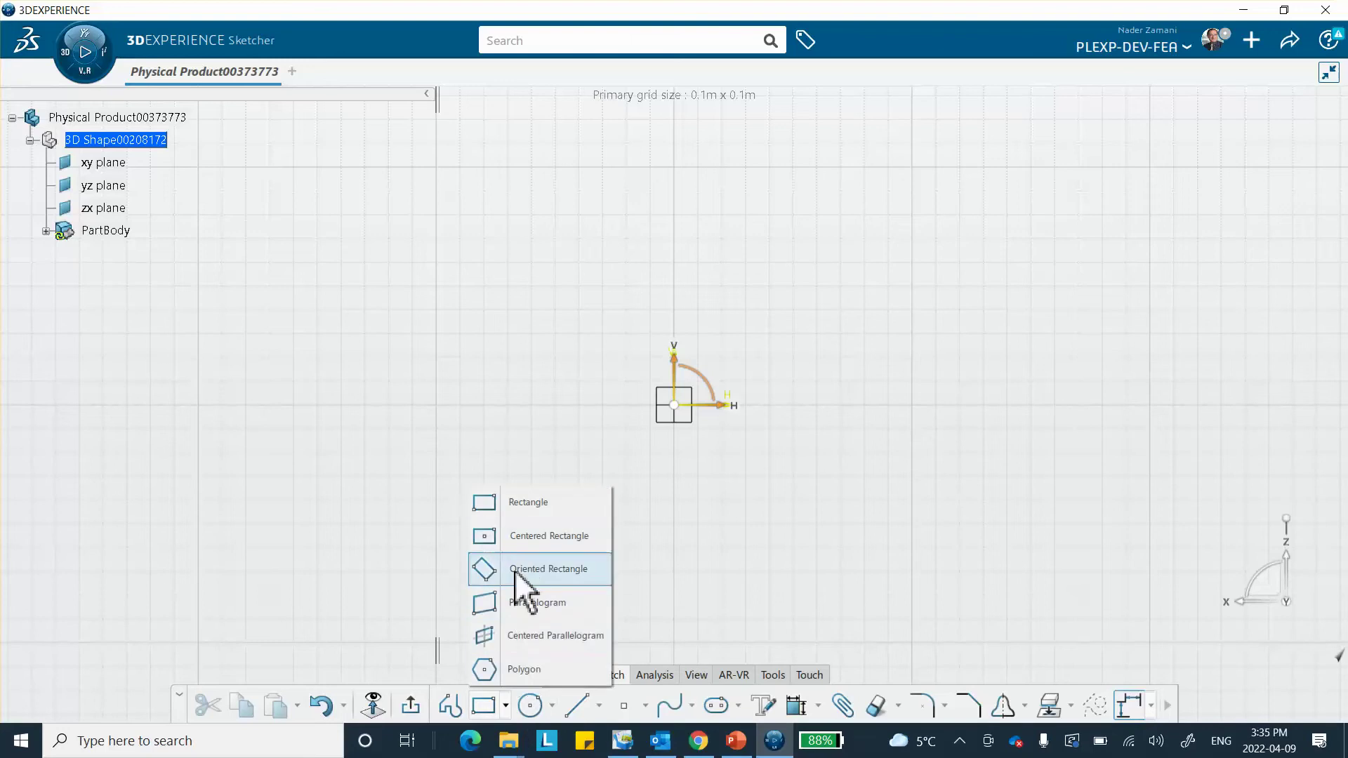
left_click(516, 538)
left_click(675, 407)
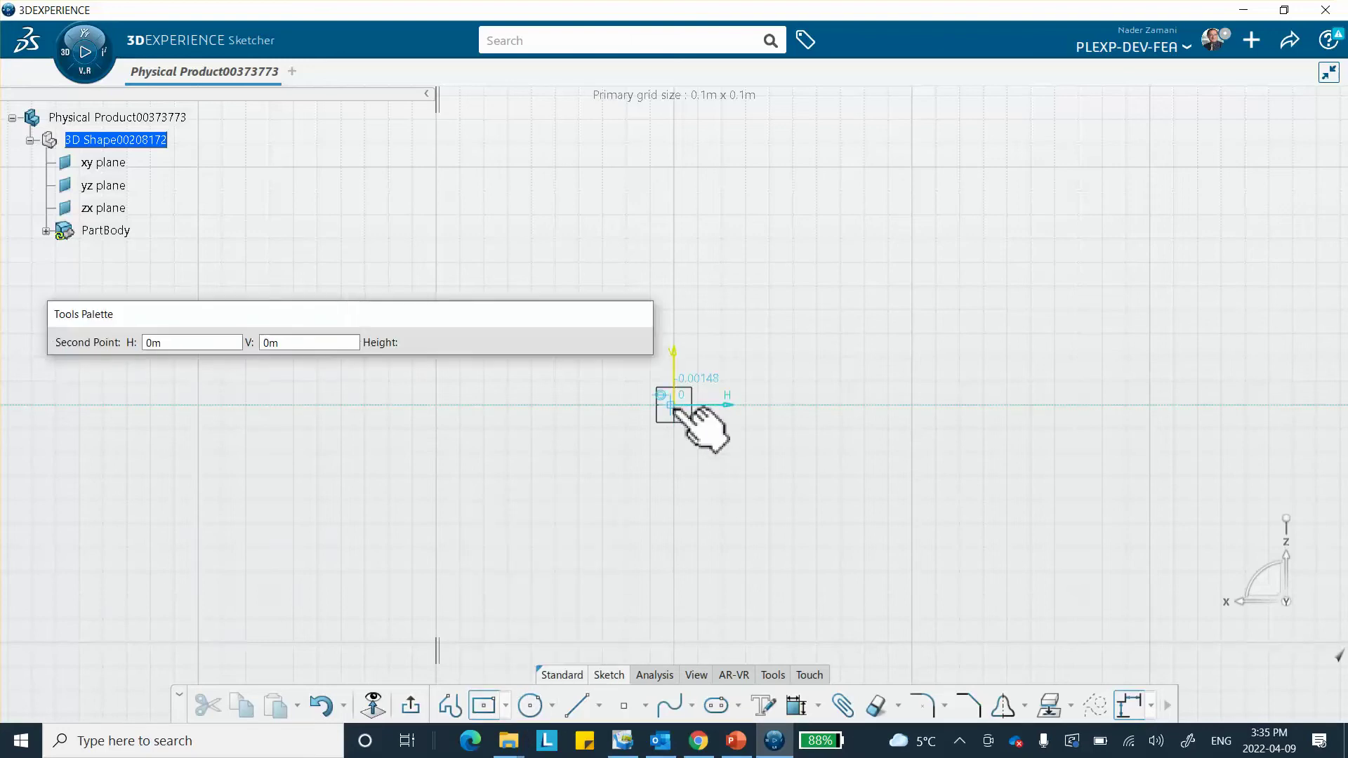
left_click(741, 483)
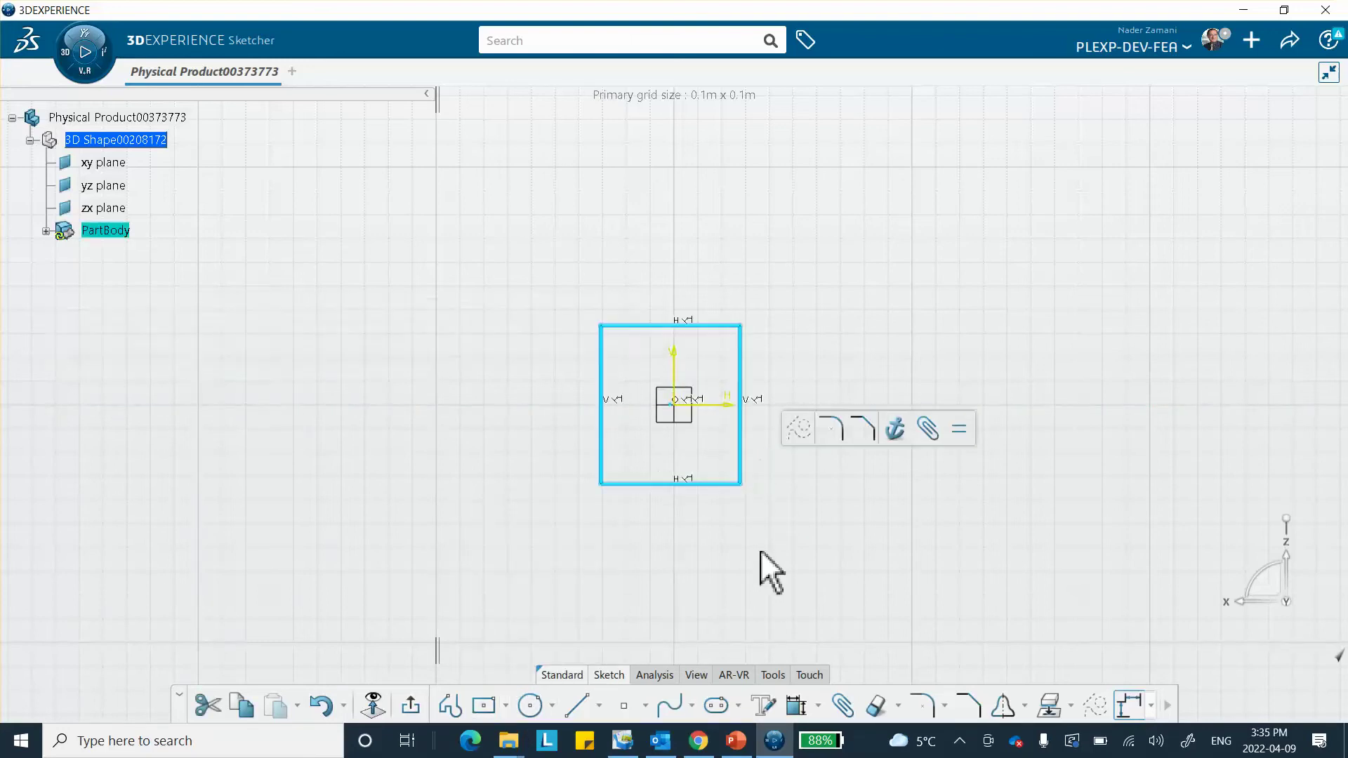
Constrain the rectangle's width and height to 10 mm each.
left_click(795, 703)
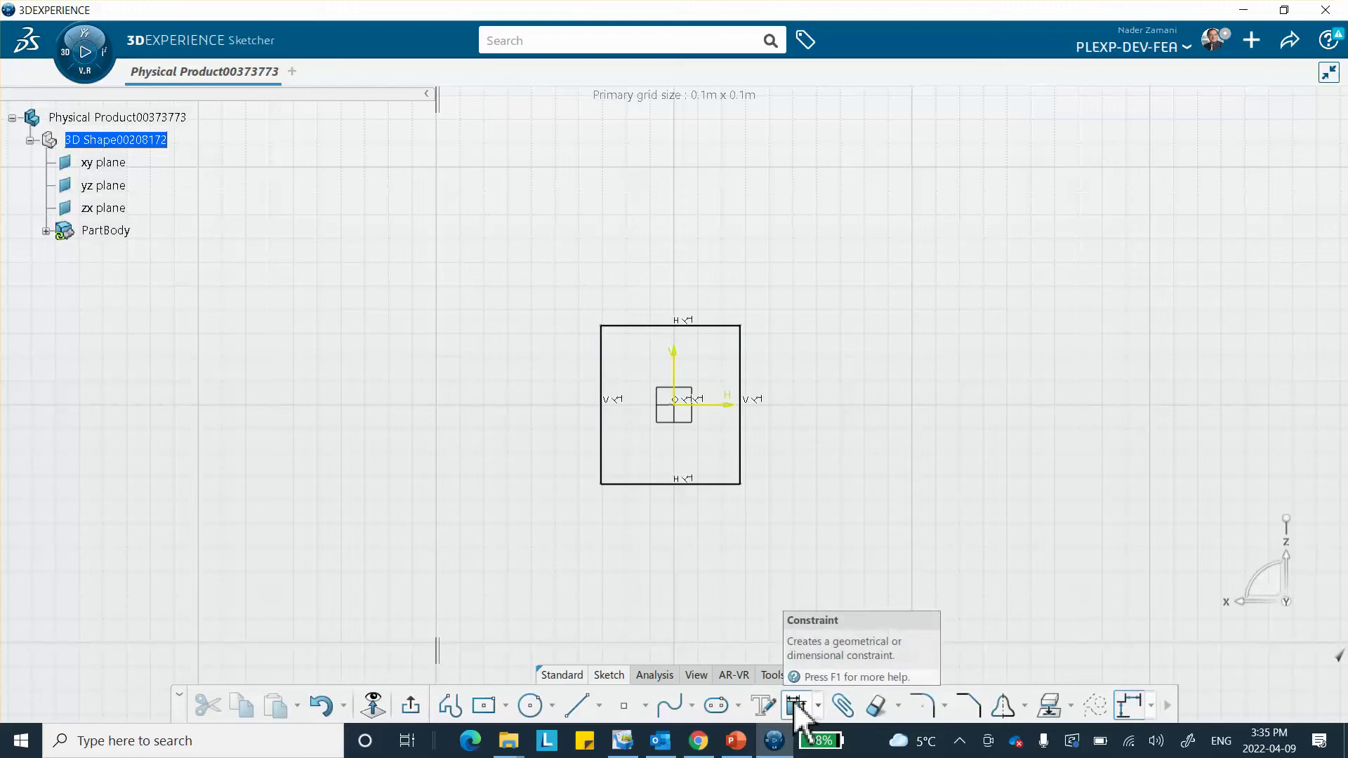
left_click(663, 326)
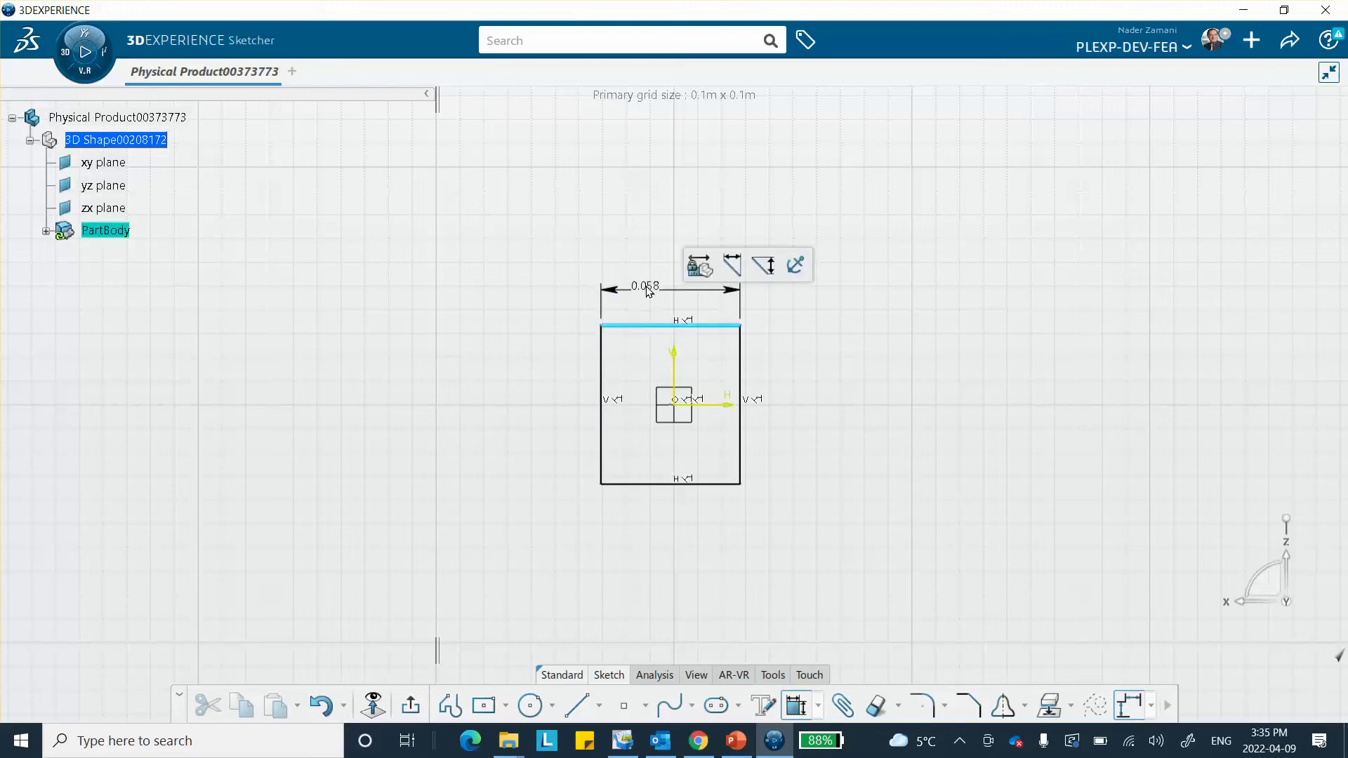
left_click(675, 301)
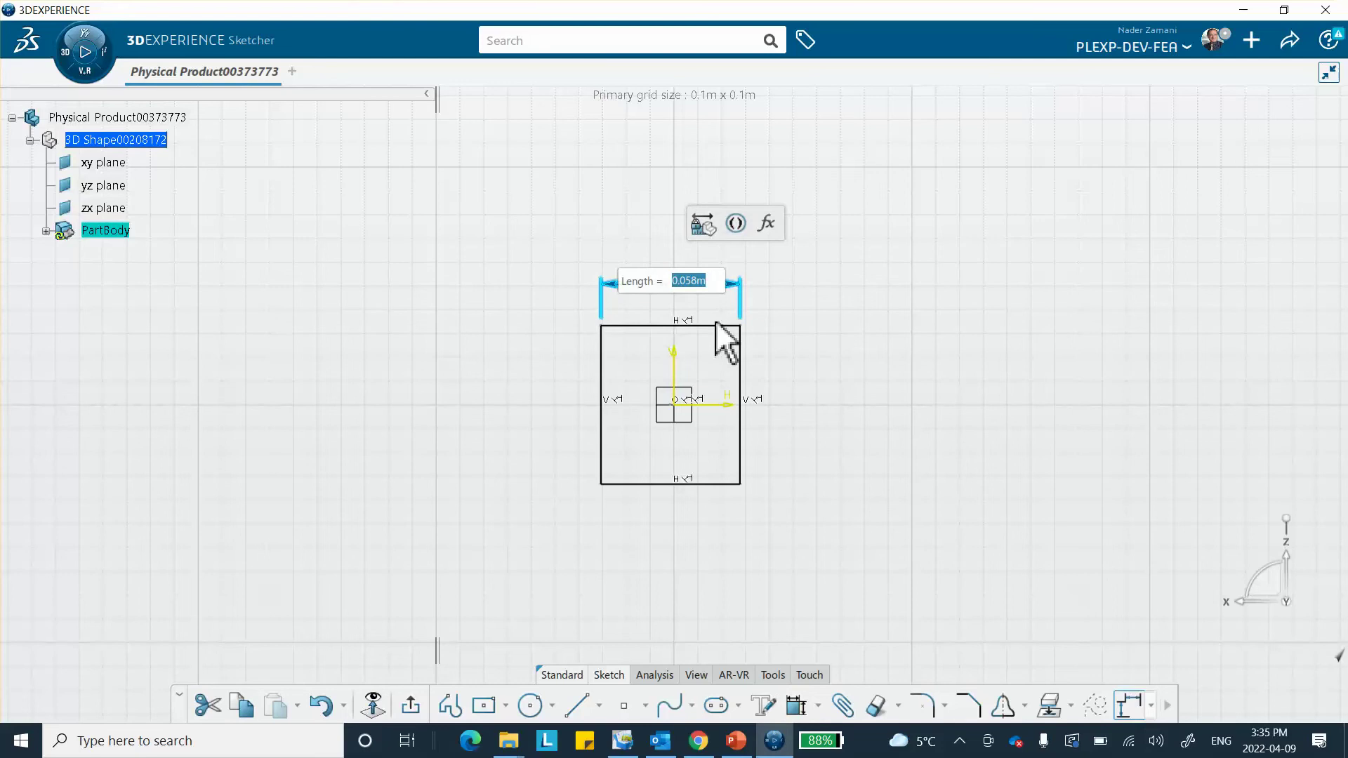
type("1")
key("Return")
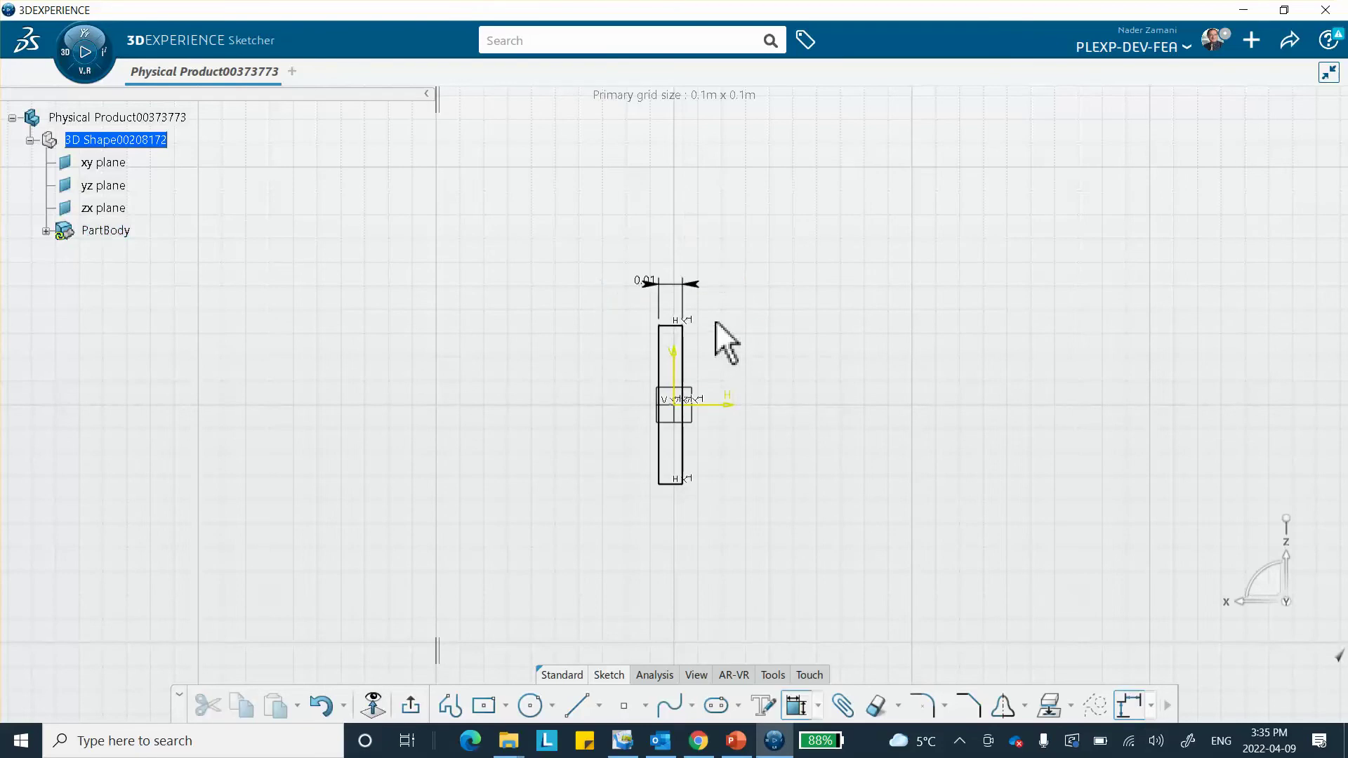
left_click(684, 365)
left_click(734, 379)
type("10mm")
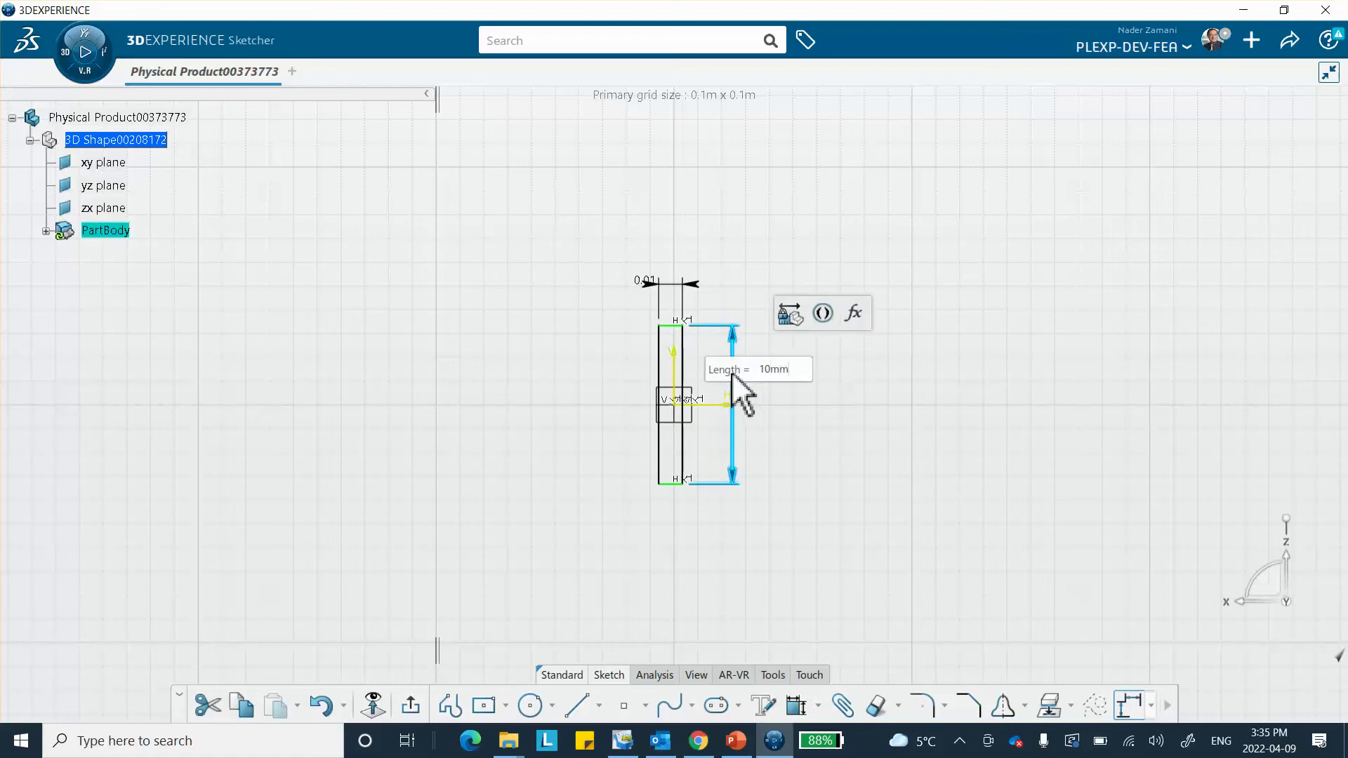
key("Return")
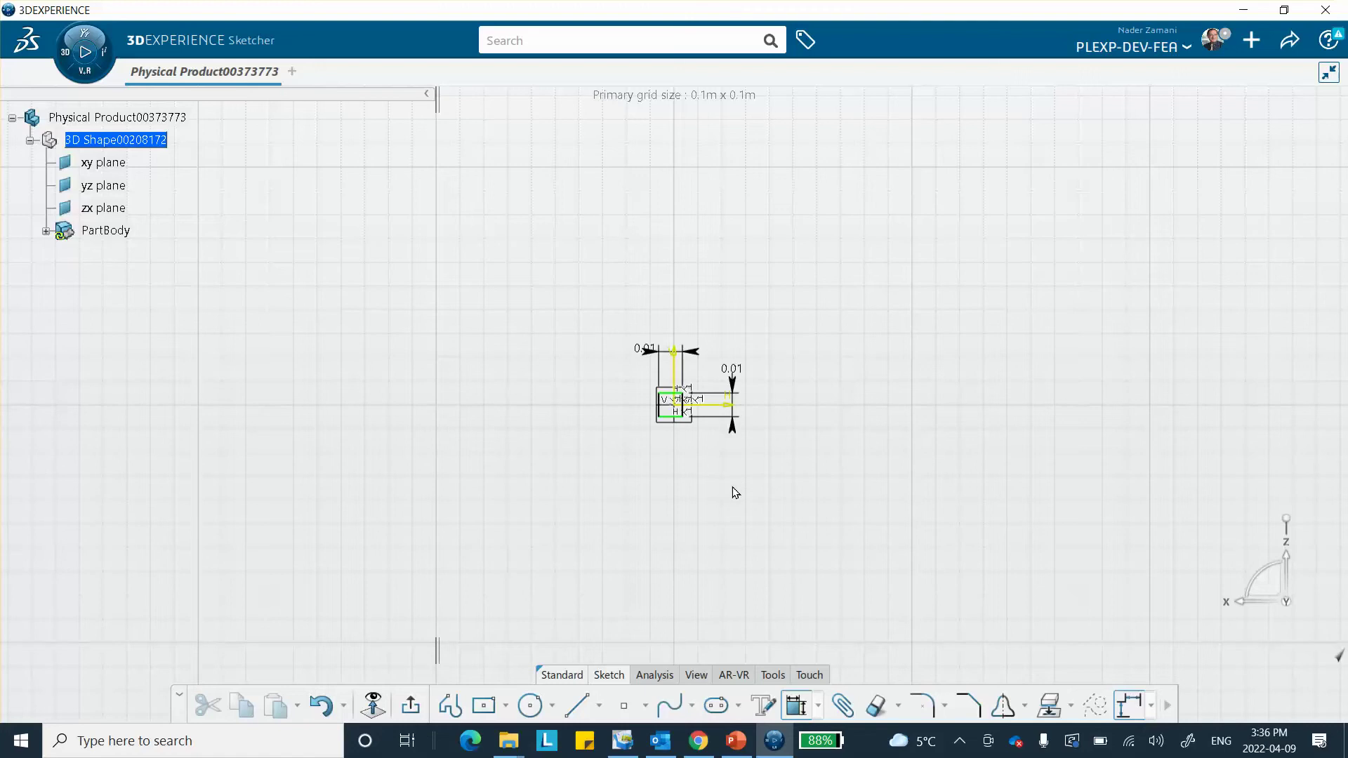
Constrain the distance between the rectangle's center point and the vertical axis to 0, and exit the sketch.
mouse_move(732, 499)
middle_mouse_down()
mouse_move(704, 485)
mouse_move(727, 305)
middle_mouse_up()
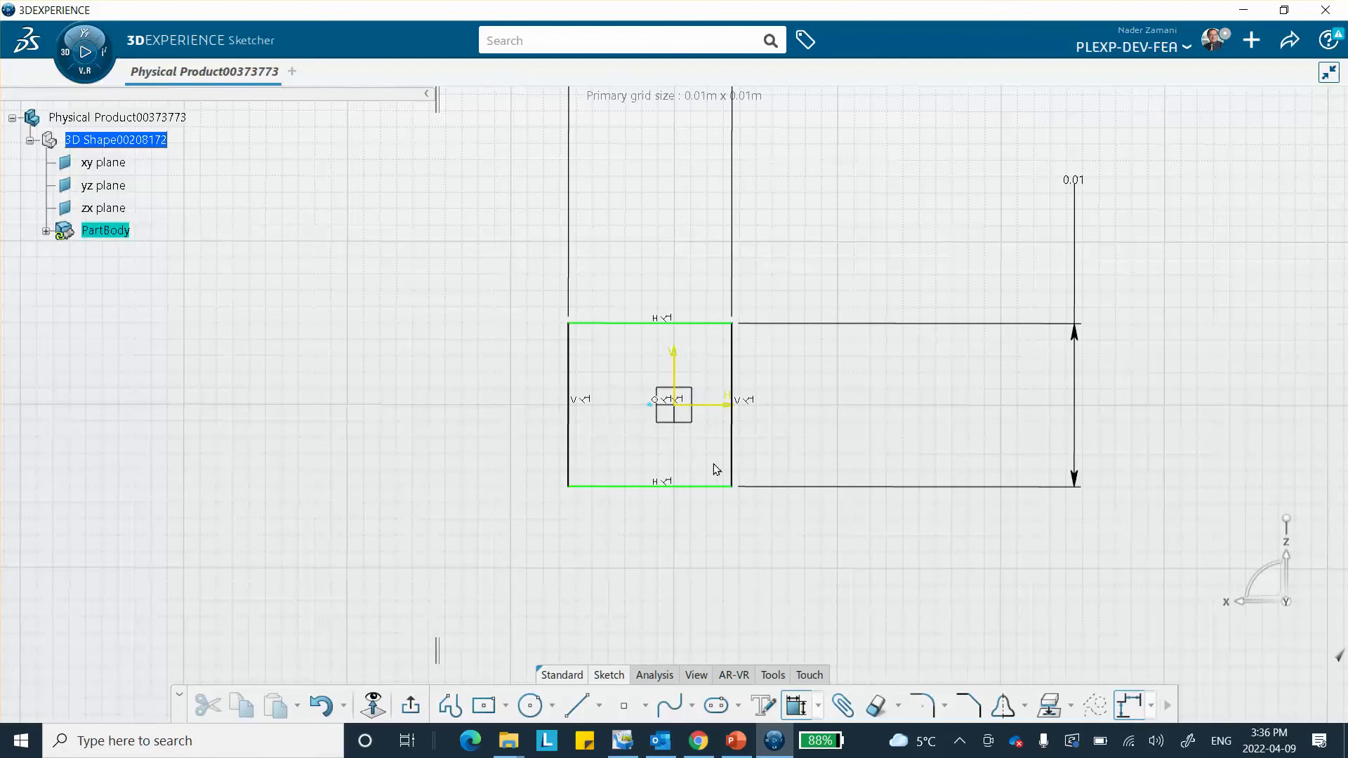
left_click(675, 407)
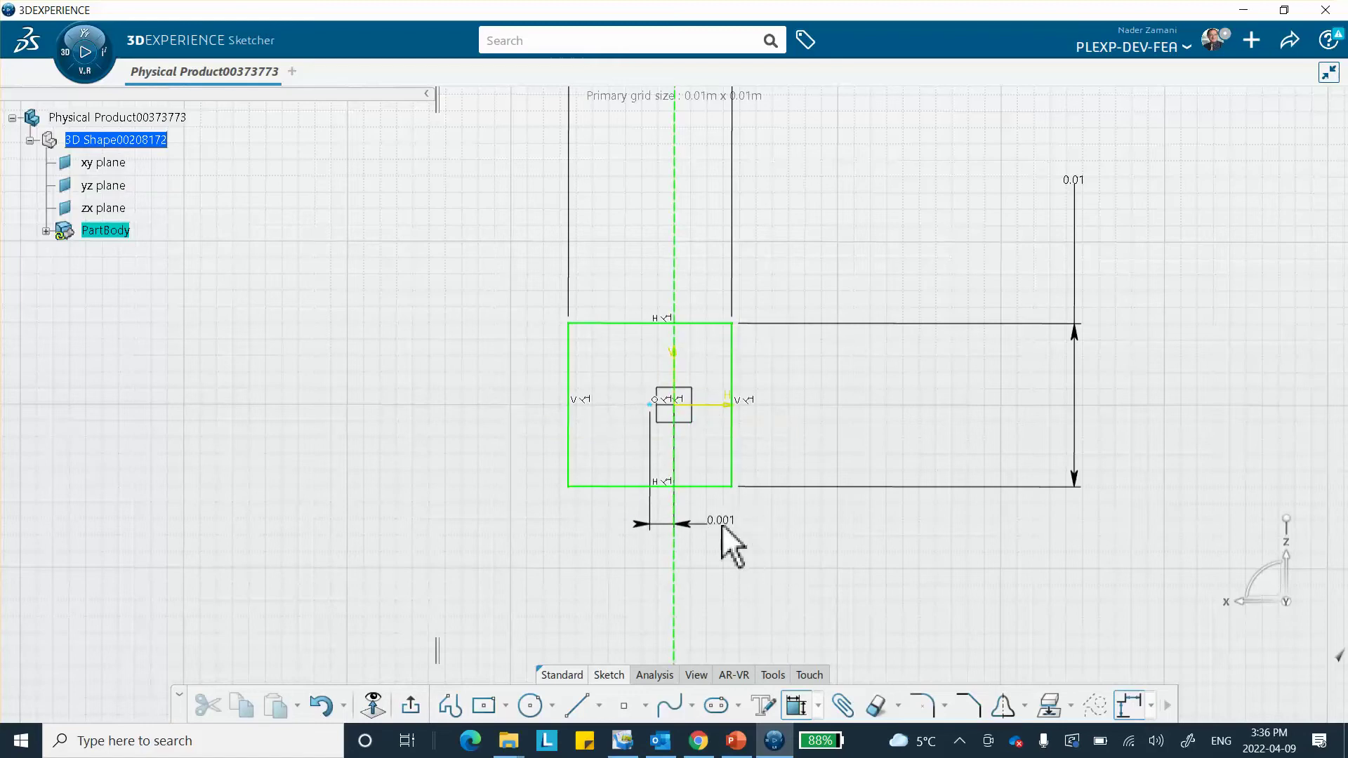
left_click(722, 523)
type("0")
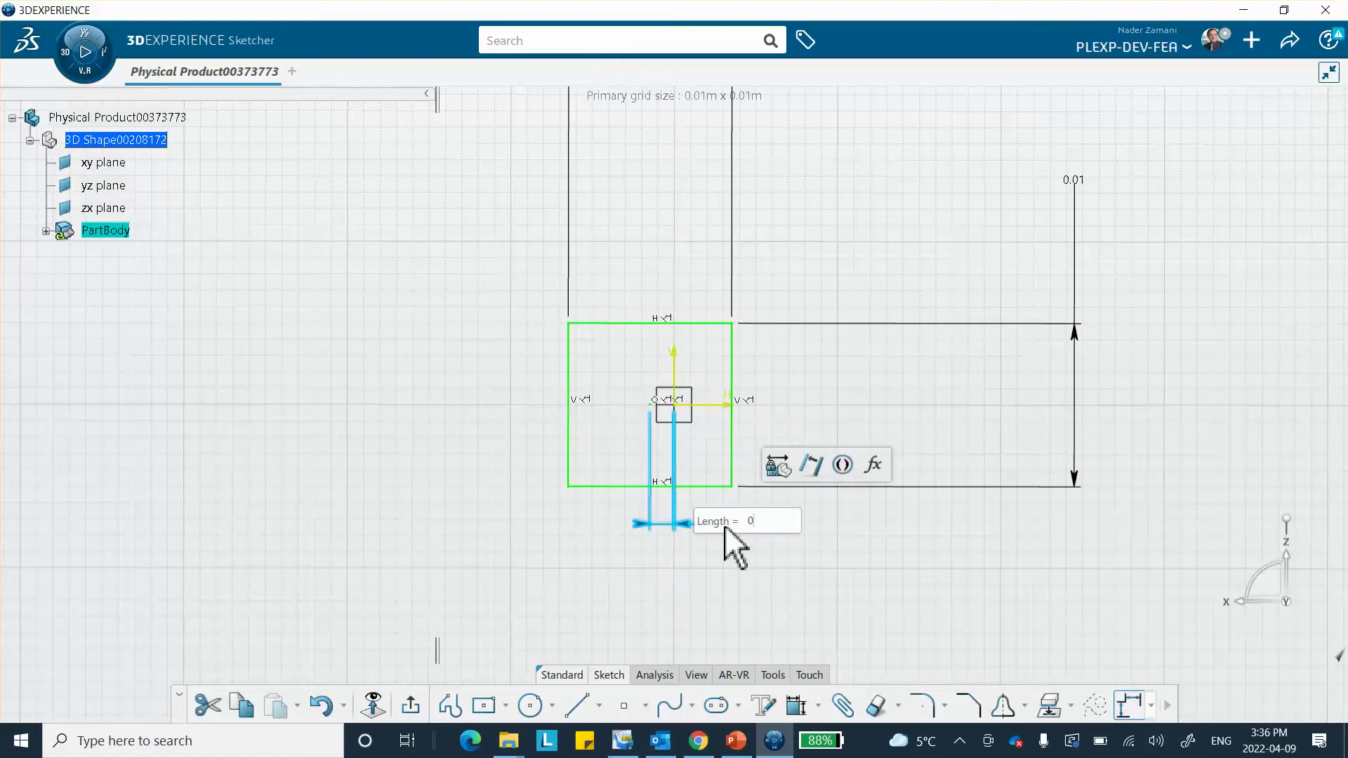
key("Return")
left_click(411, 704)
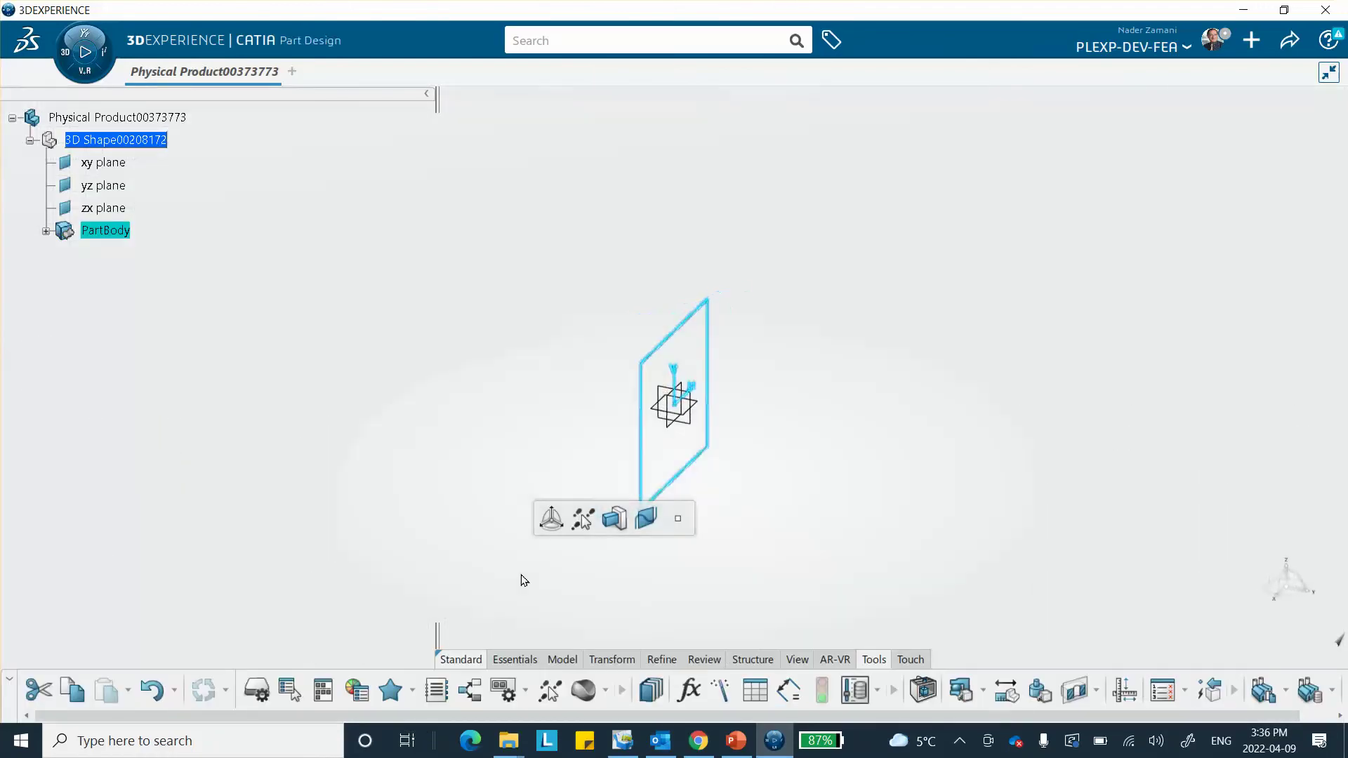
Pad the square sketch to a length of 100 mm to form the solid beam.
left_click(519, 658)
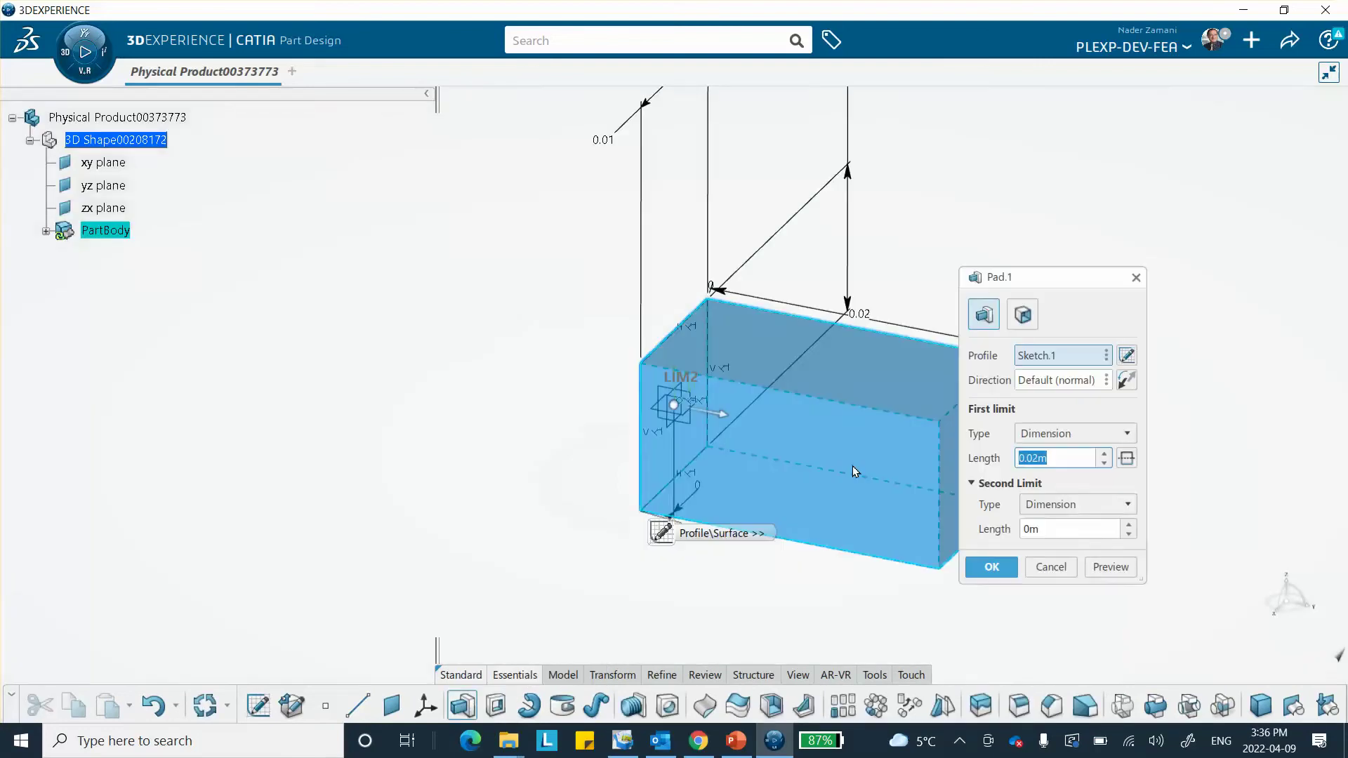
type("100mm")
key("Return")
left_click(542, 340)
middle_click_drag(542, 340, 725, 364)
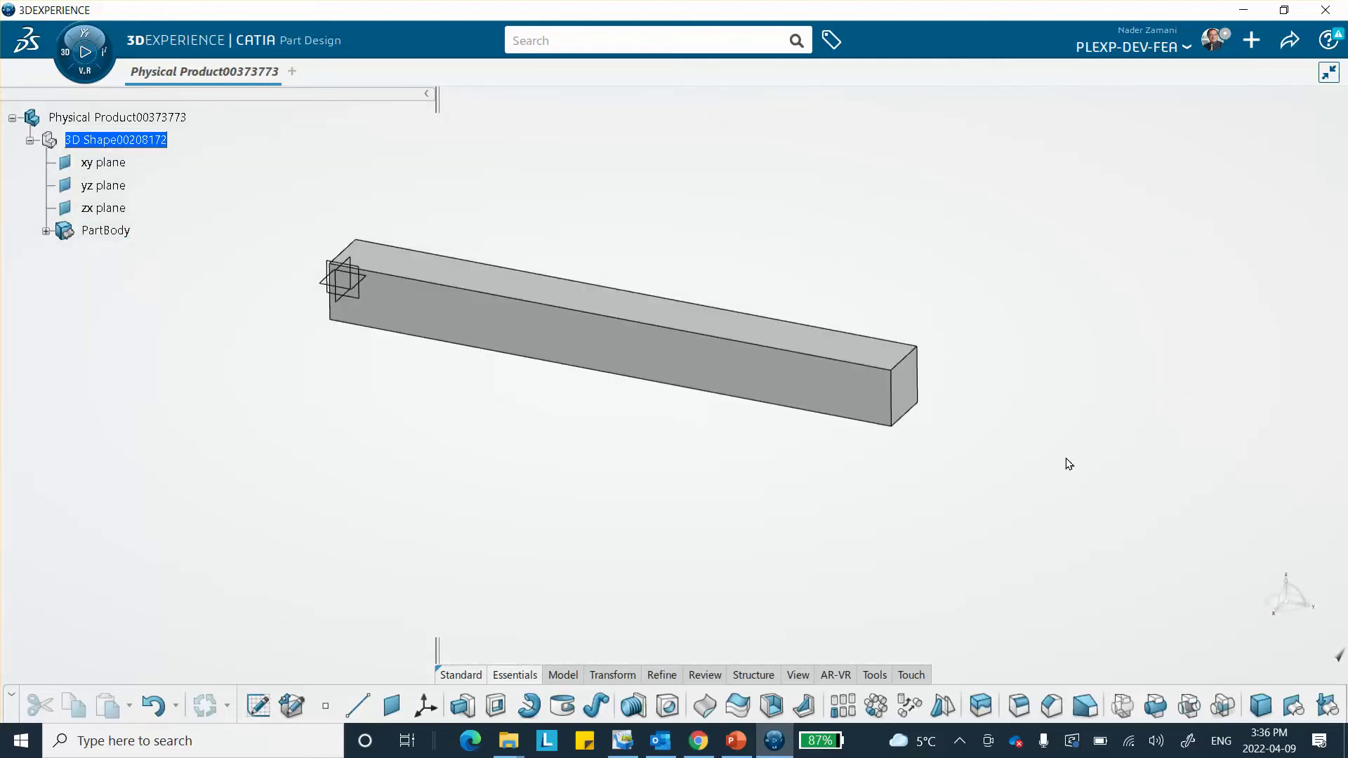
middle_click_drag(996, 431, 1090, 445)
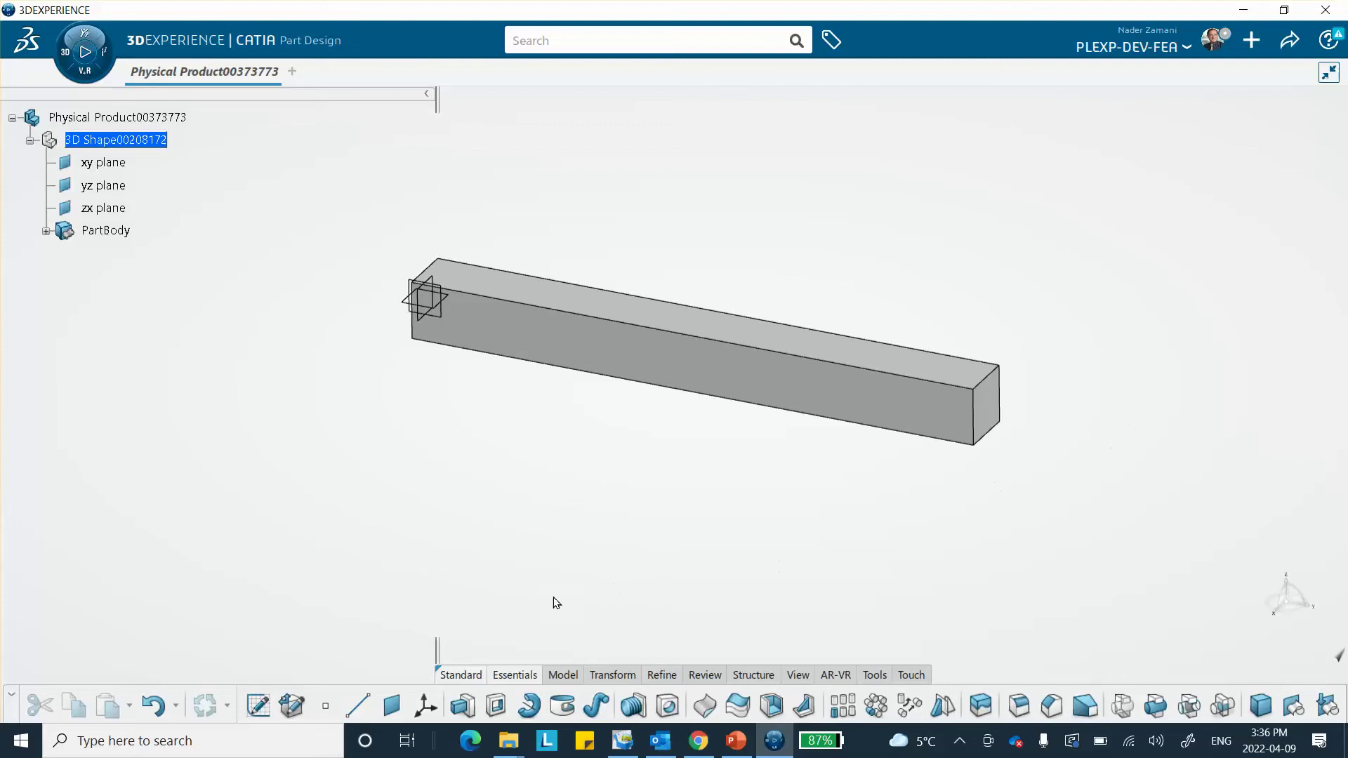
Create a reference point by coordinates at X 0, Y 150 mm, Z 0, beyond the beam's free end.
left_click(325, 705)
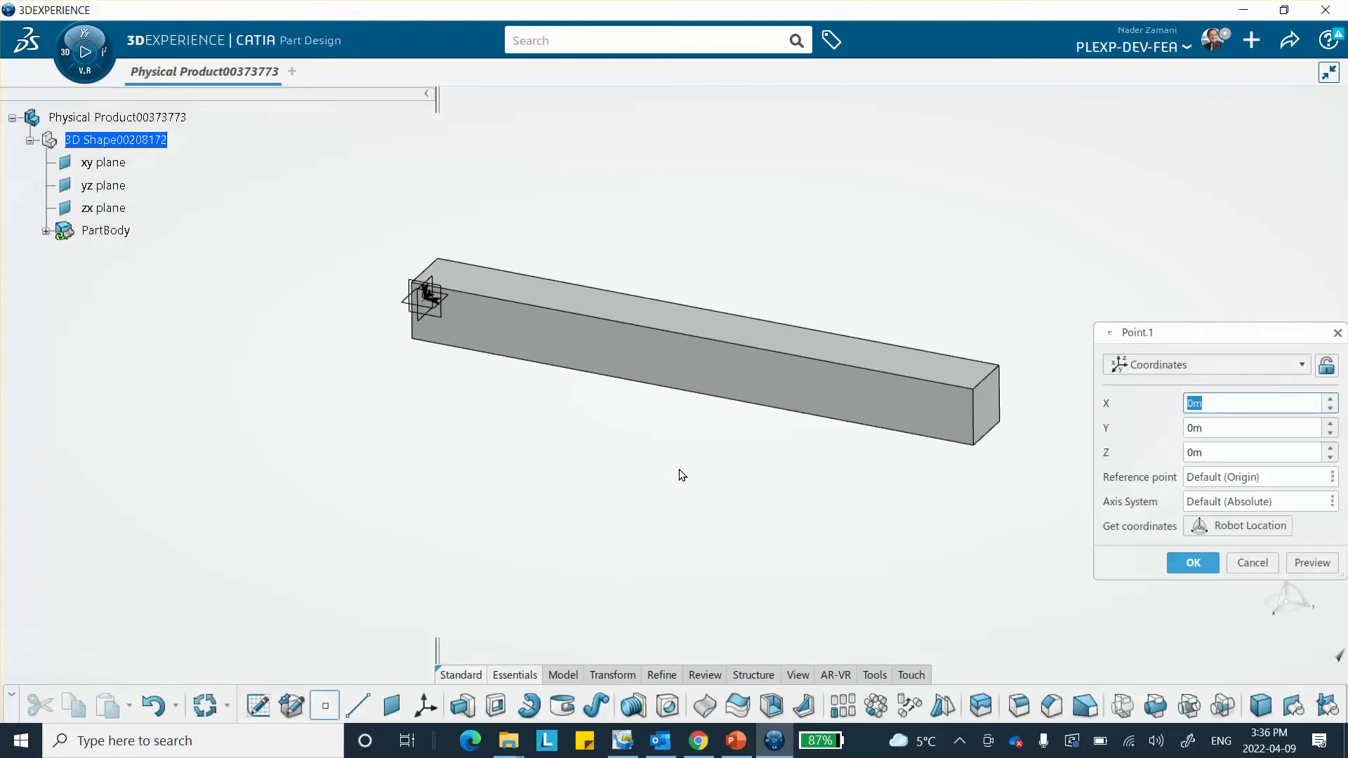
double_click(1218, 429)
type("150mm")
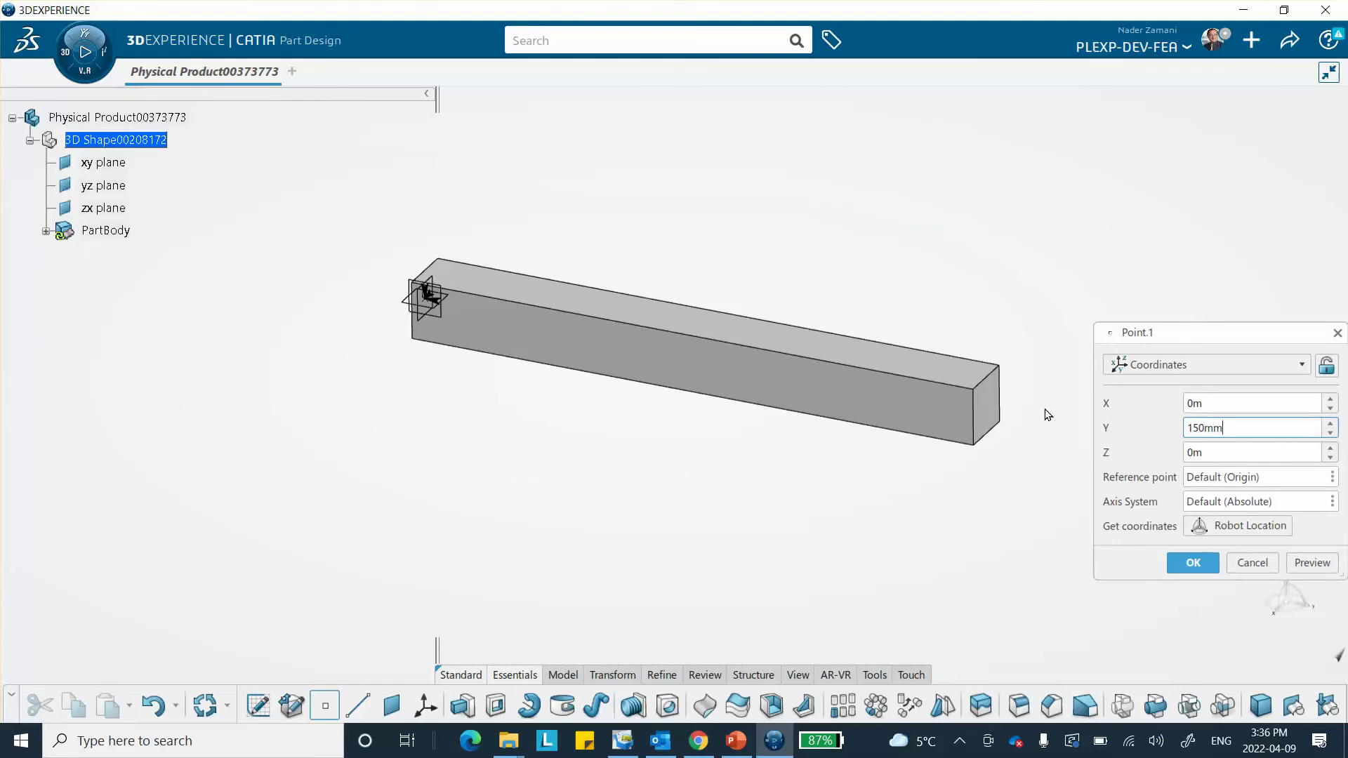
key("Return")
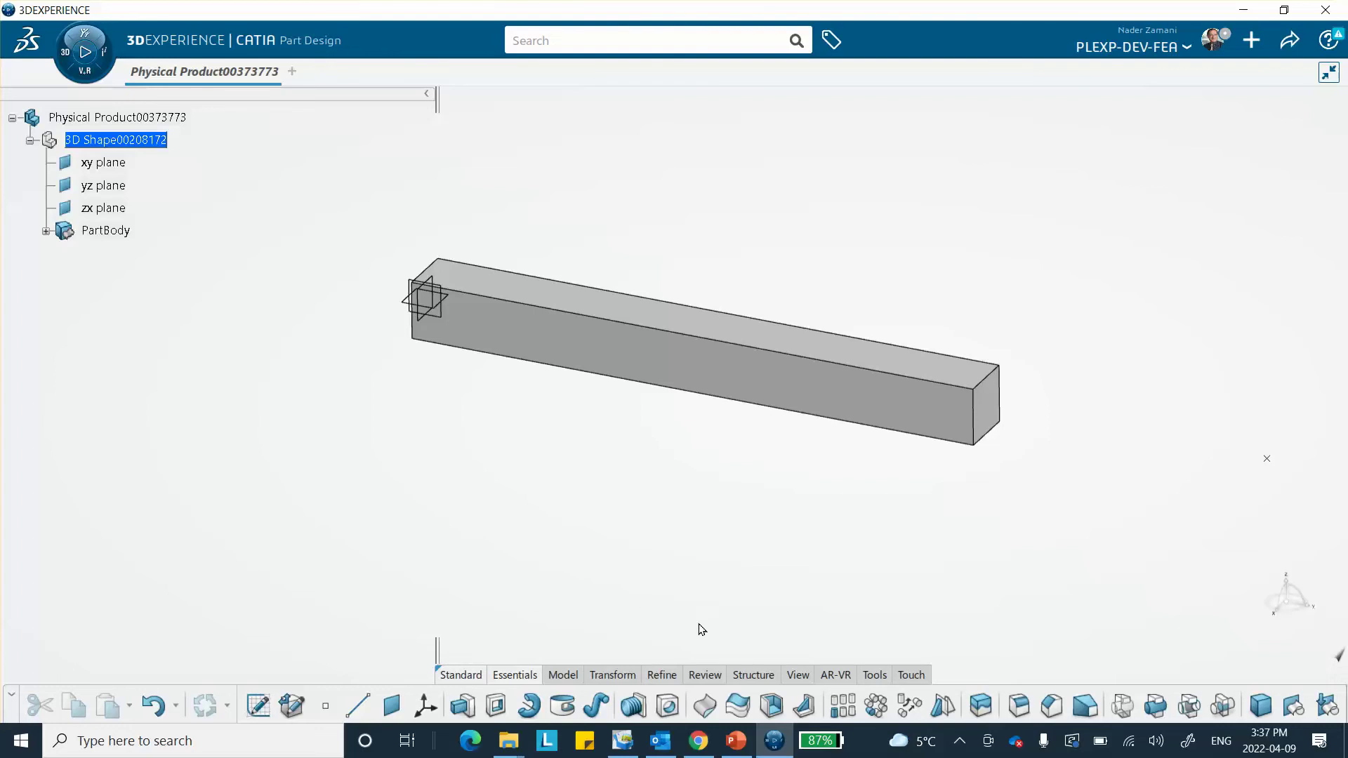
Look through the existing materials in the Material Browser and close it.
left_click(873, 674)
left_click(581, 690)
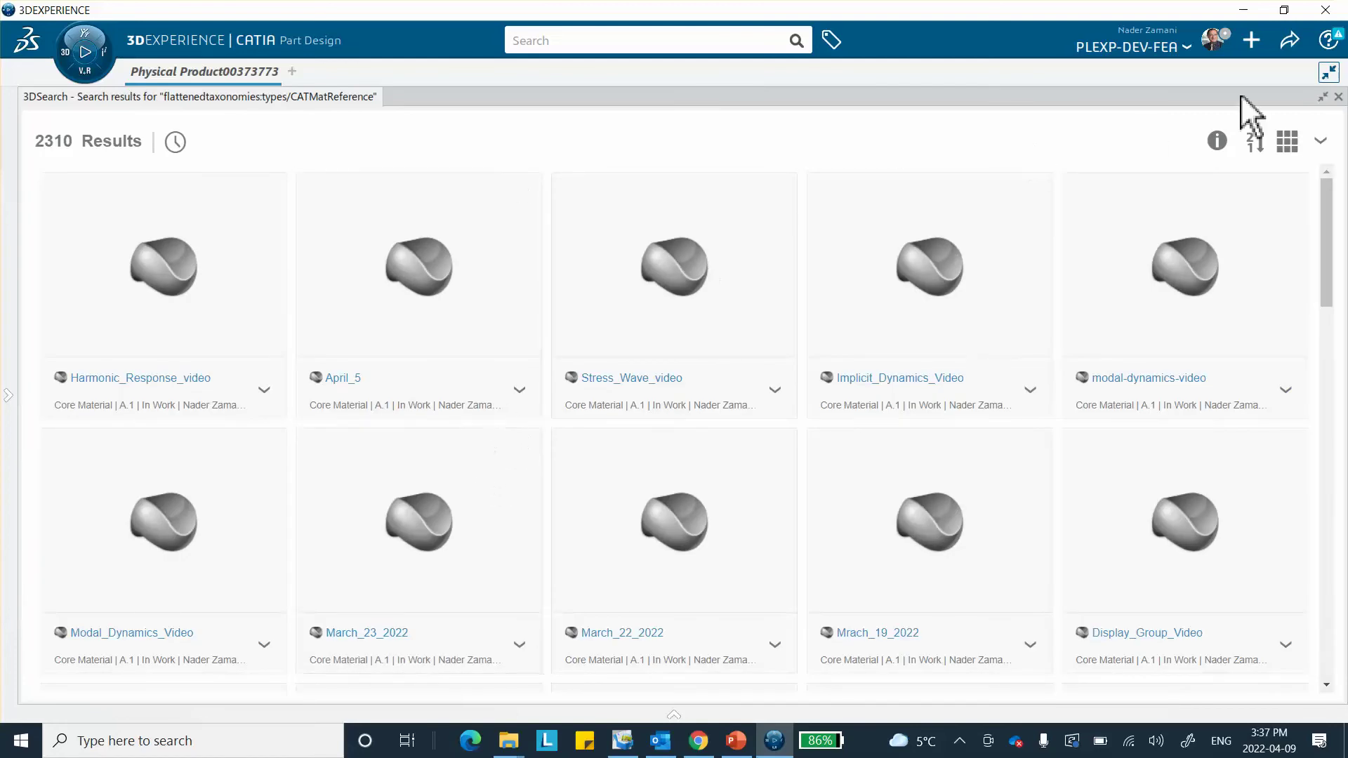
left_click(1338, 96)
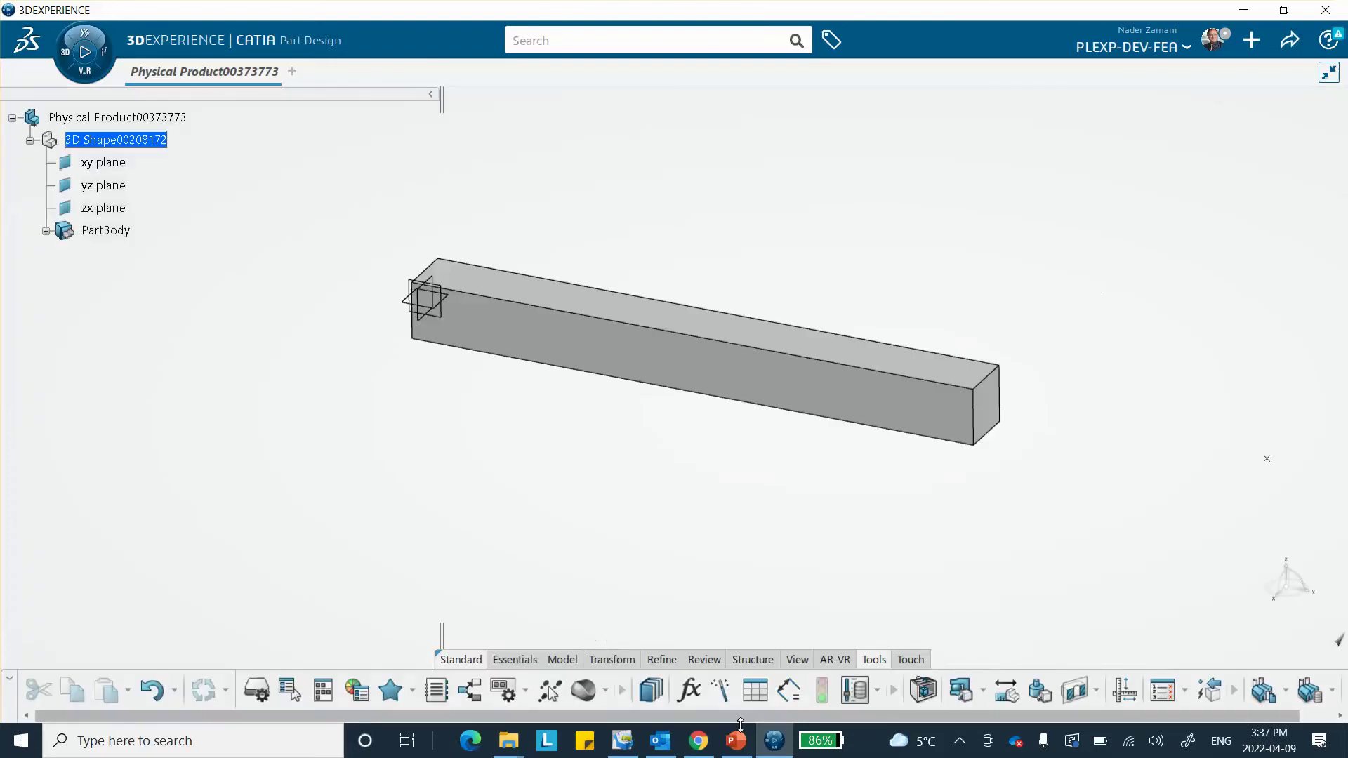
Create one core material titled "remote-force" and one covering material with the default title.
left_click(605, 690)
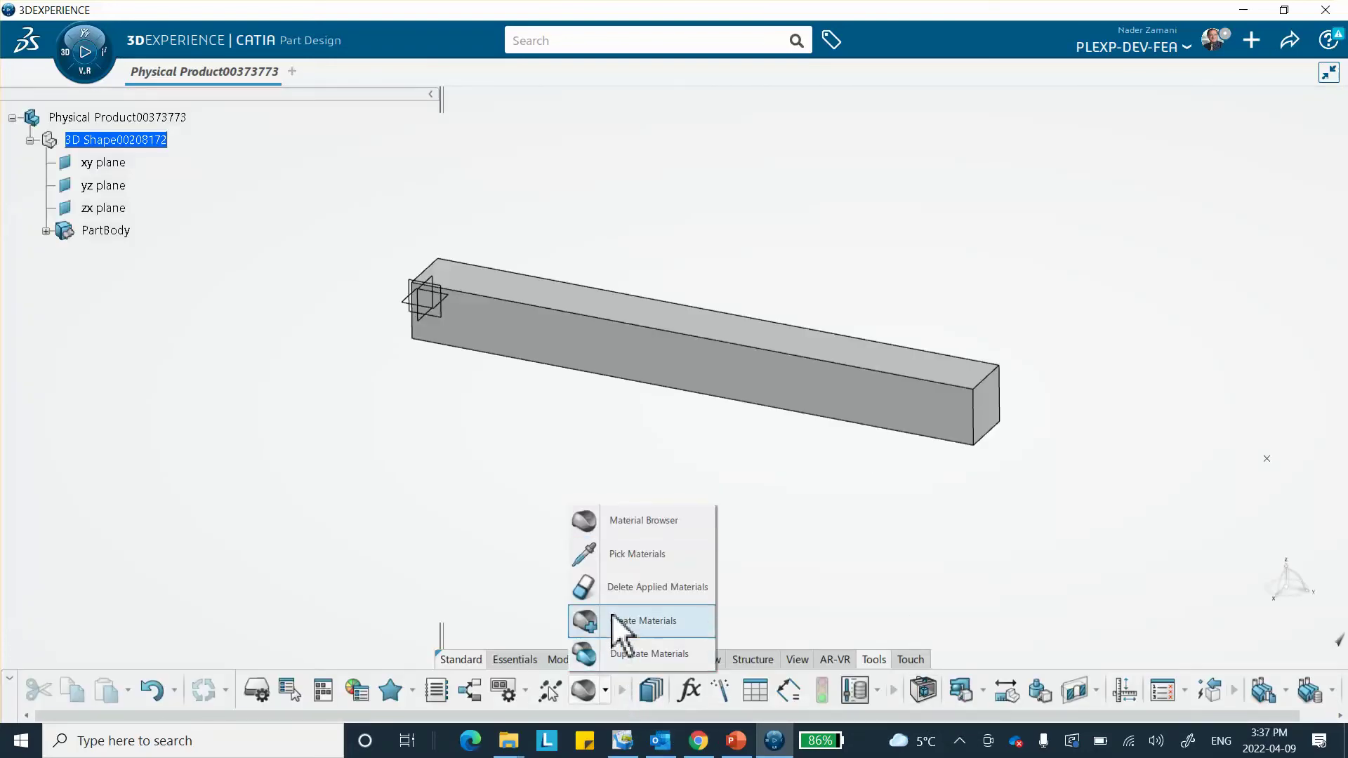
left_click(618, 620)
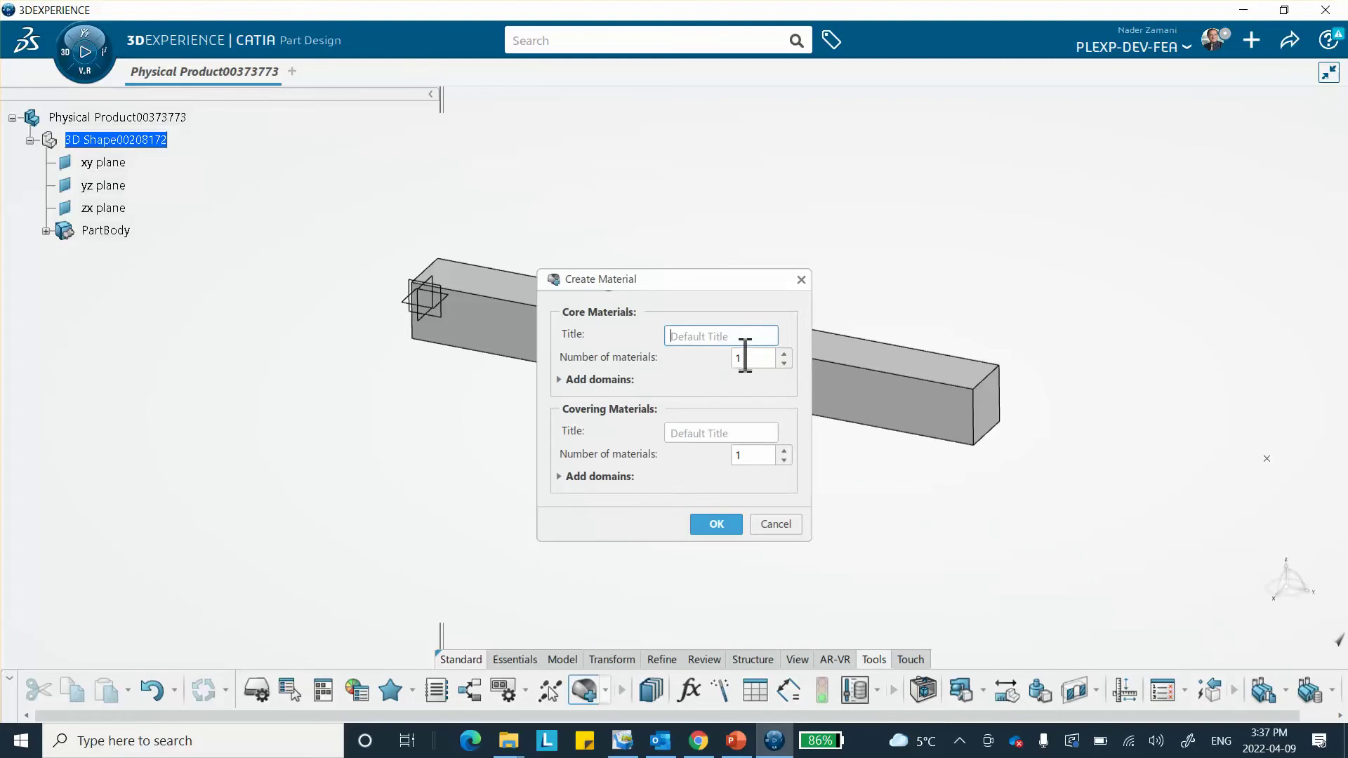
type("remote-force")
left_click(716, 525)
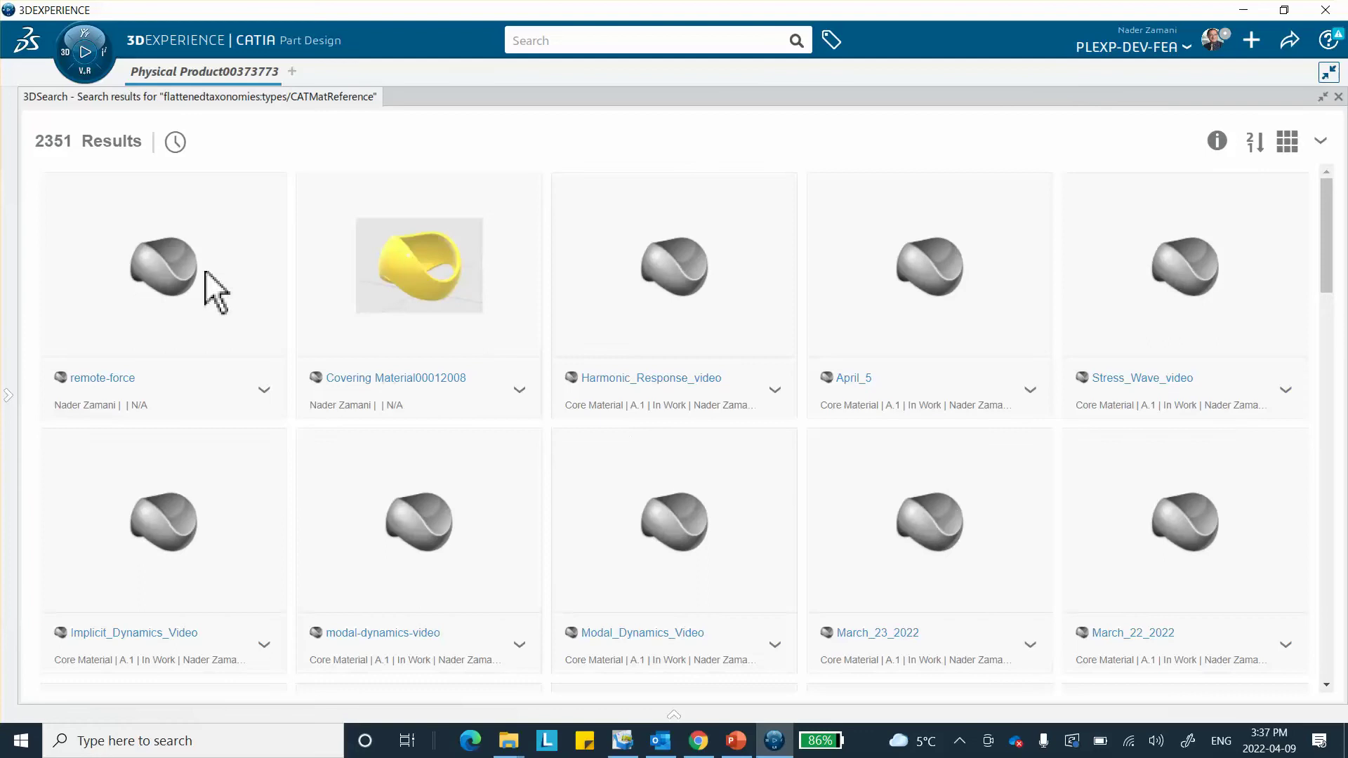
Apply the "remote-force" core material to the physical product.
right_click(188, 265)
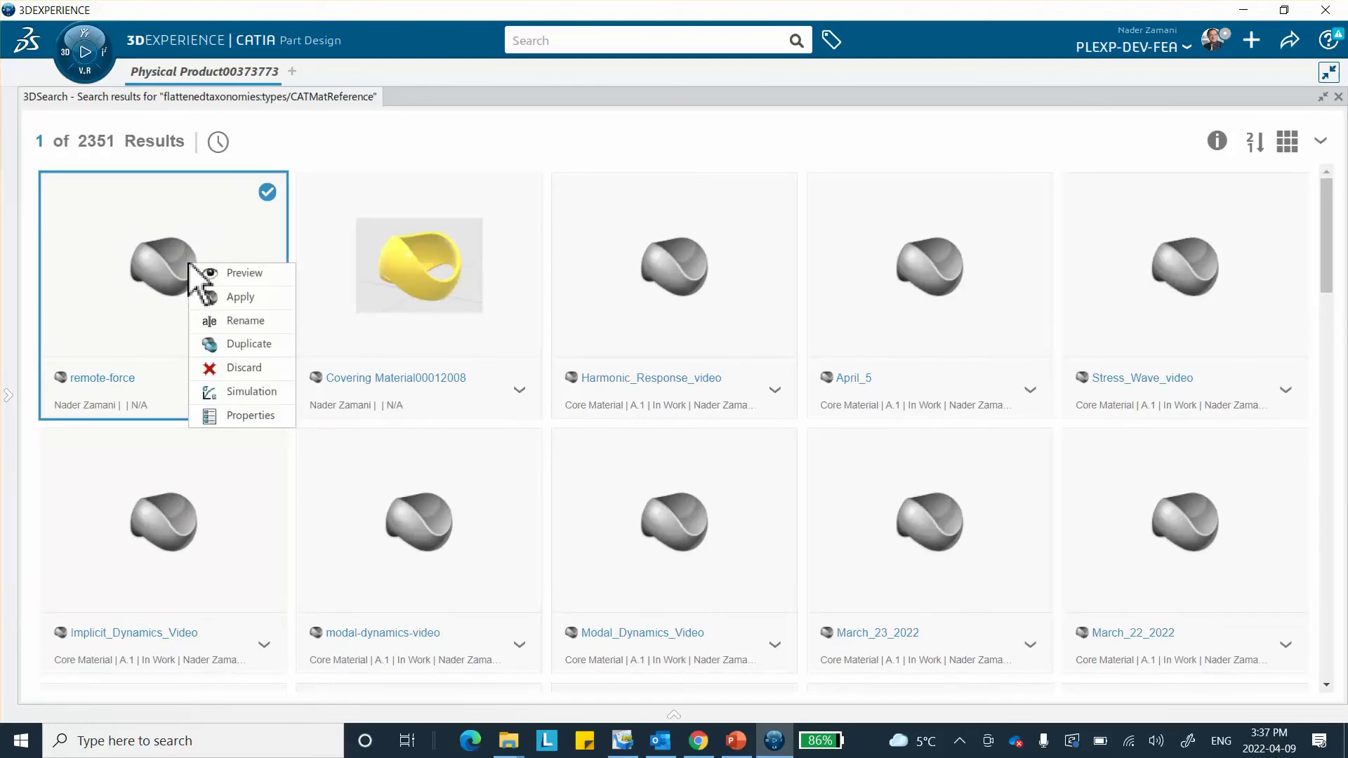
left_click(238, 297)
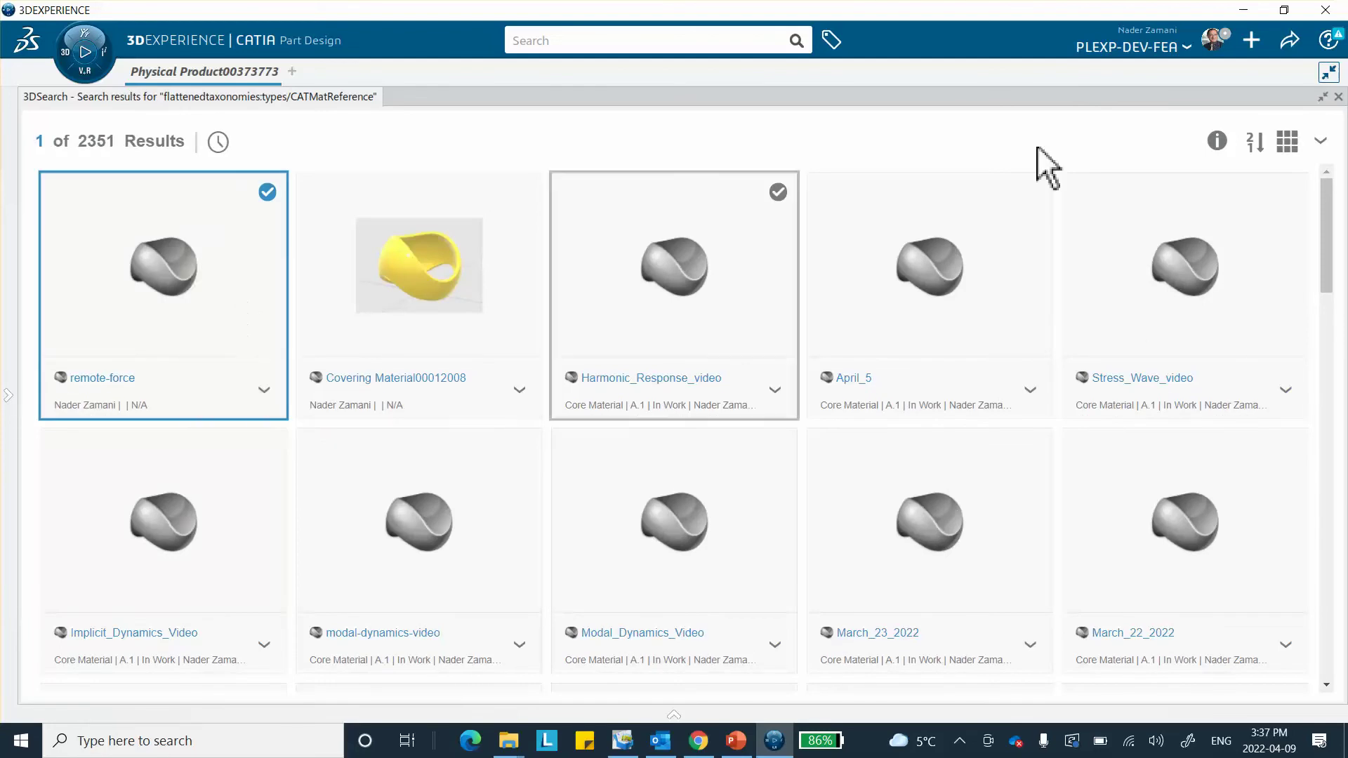
left_click(1338, 97)
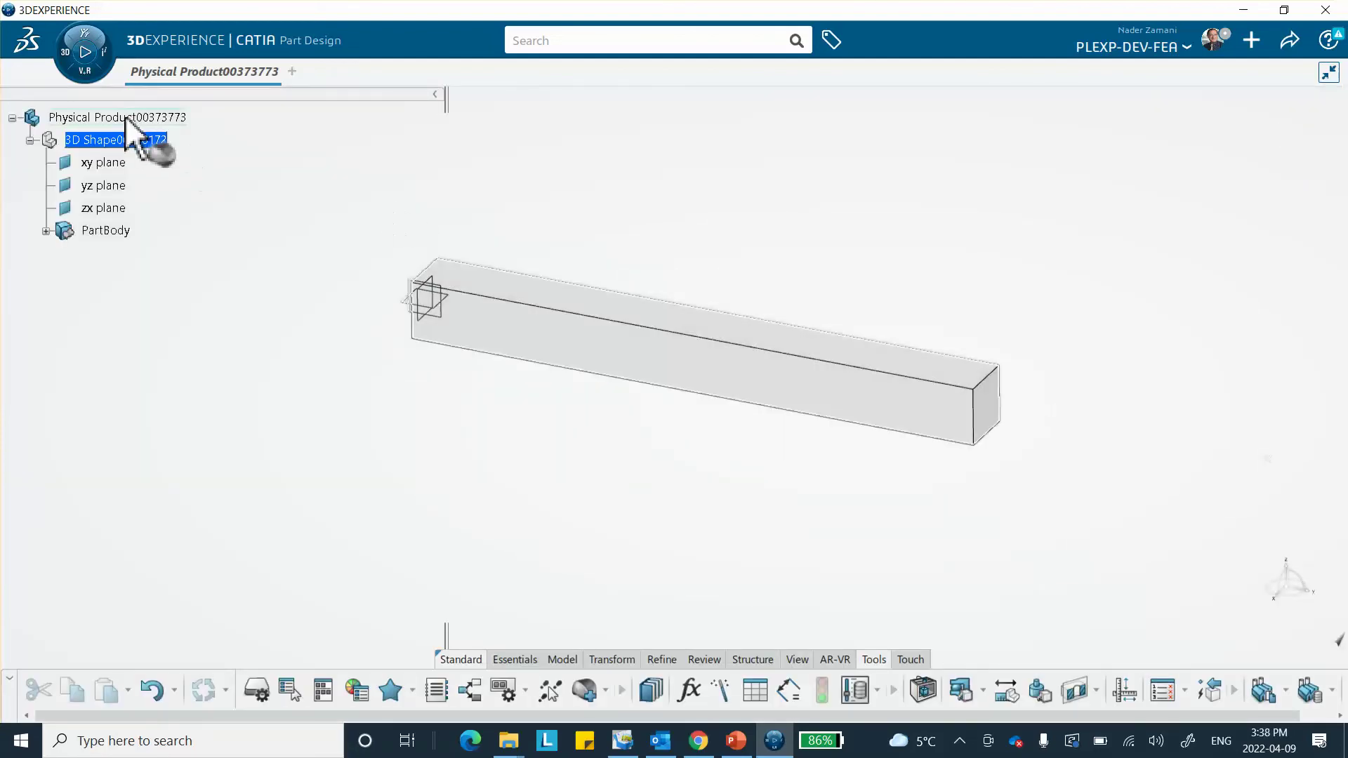
left_click(556, 141)
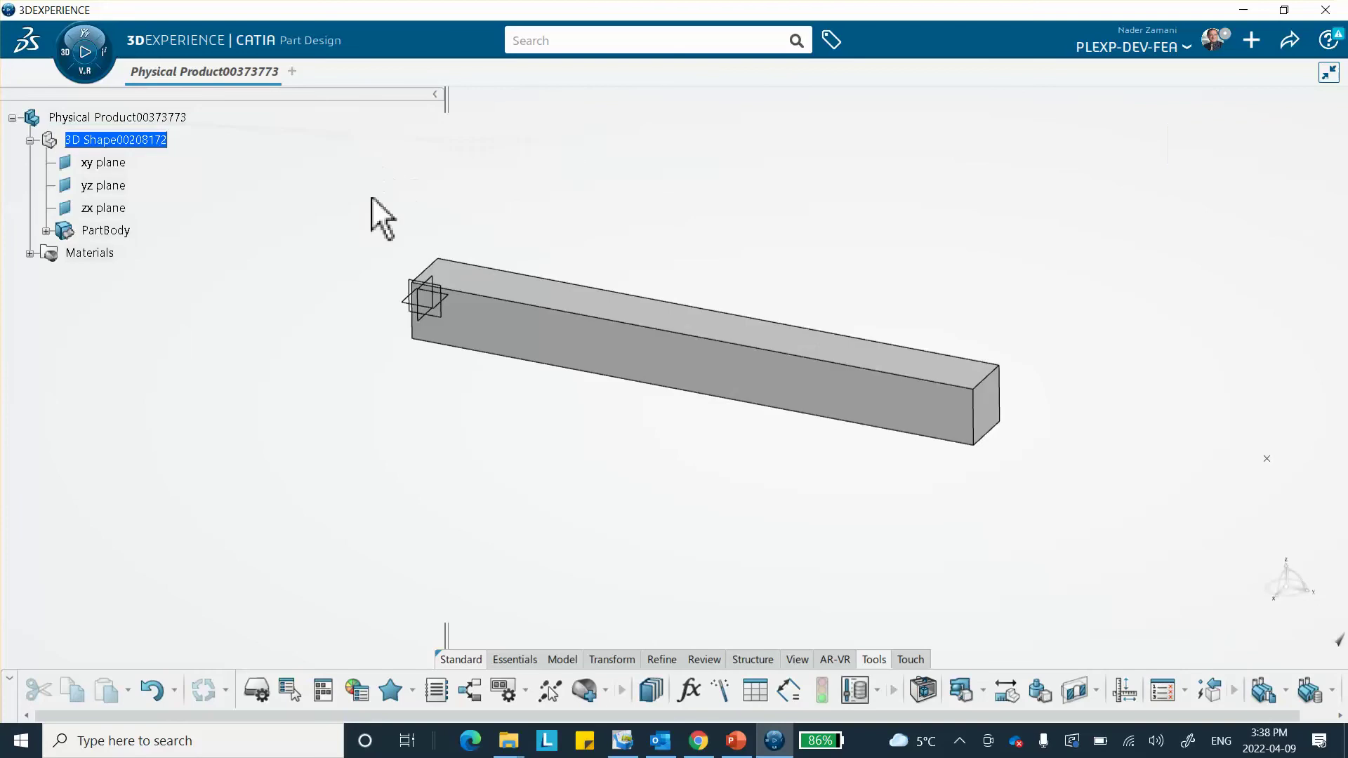
Open the simulation domain of the remote-force material and enable its Elastic behavior under Abaqus Multiphysics mechanical elasticity.
left_click(29, 253)
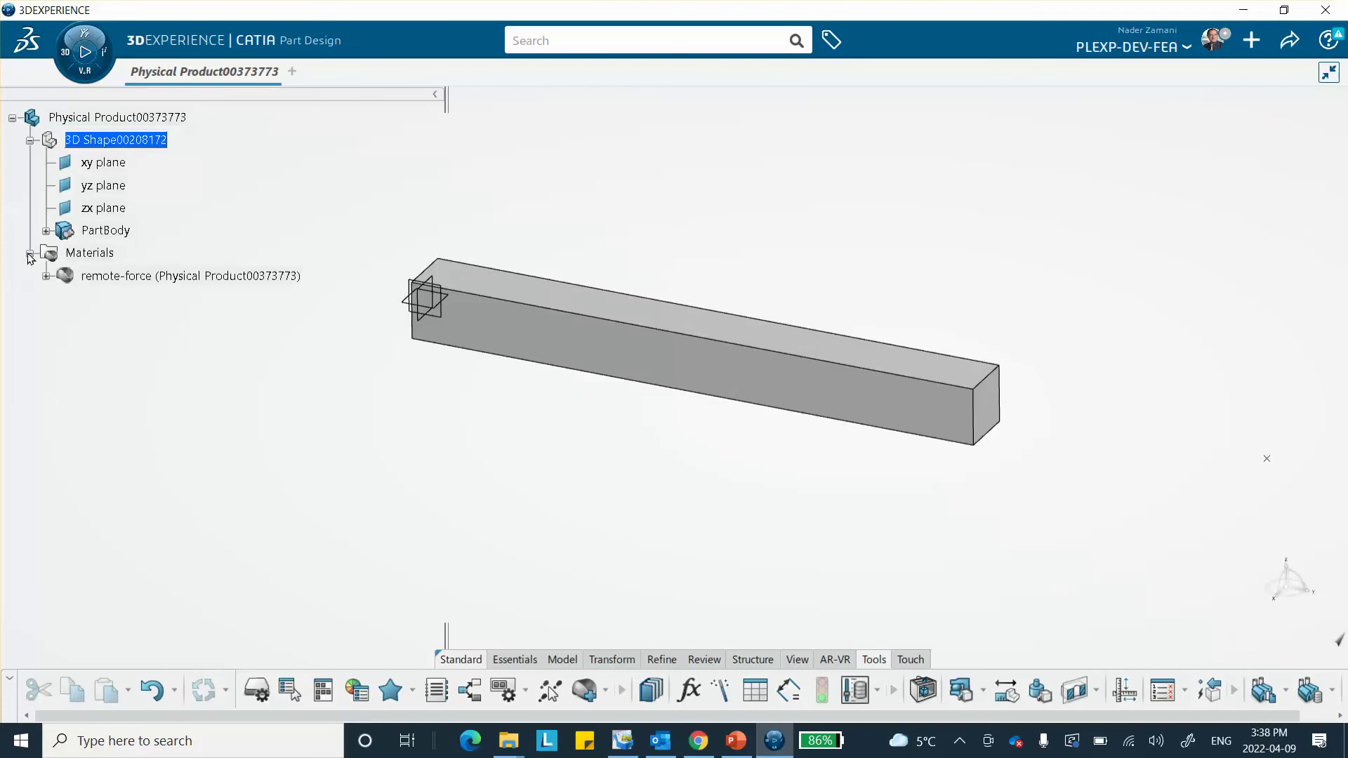
left_click(45, 276)
left_click(155, 299)
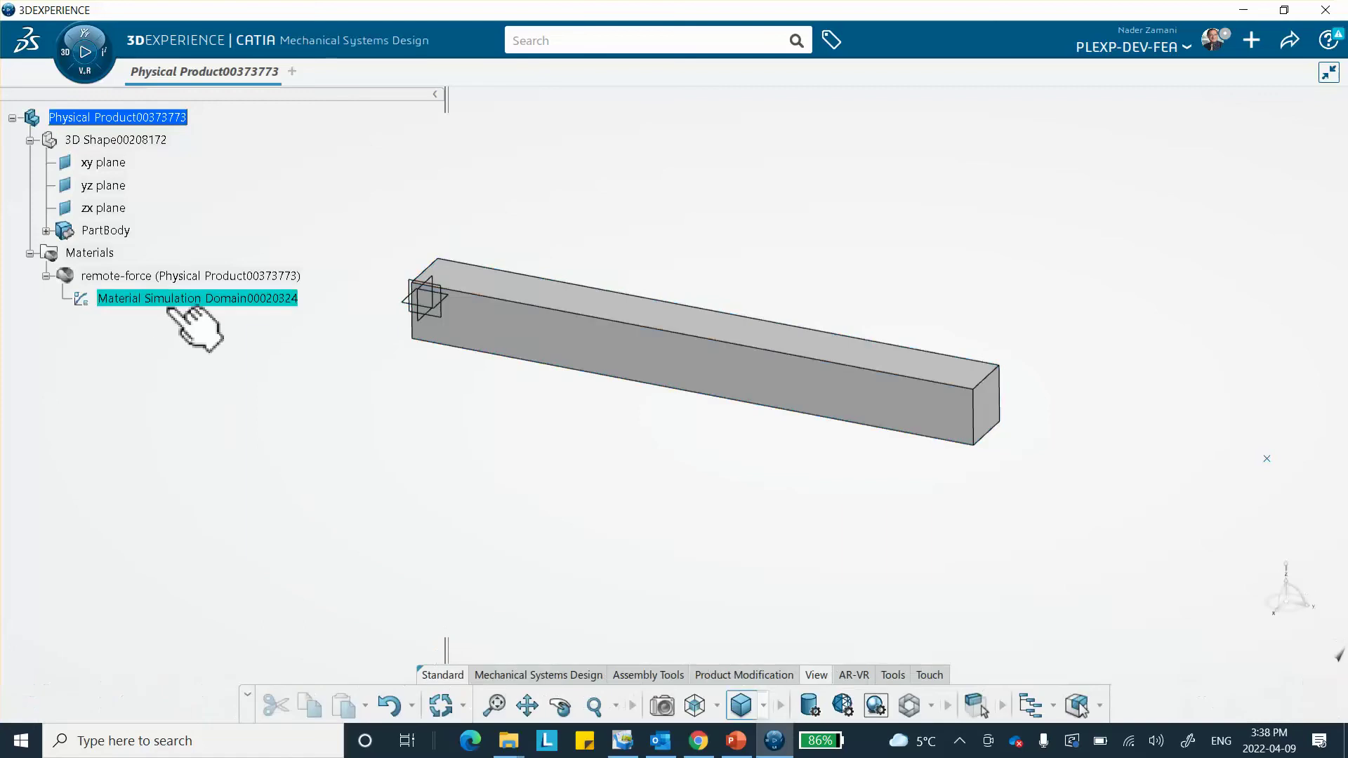
double_click(172, 301)
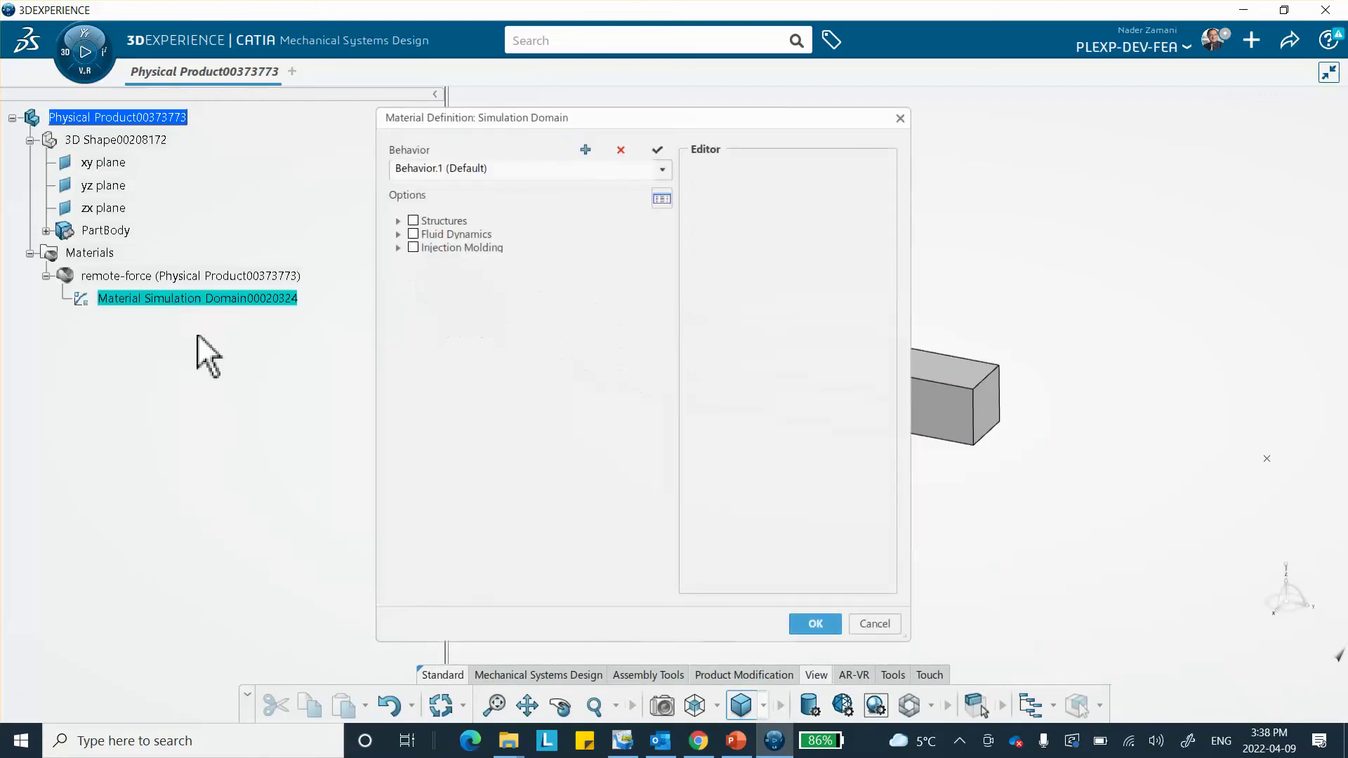
left_click(398, 221)
left_click(411, 235)
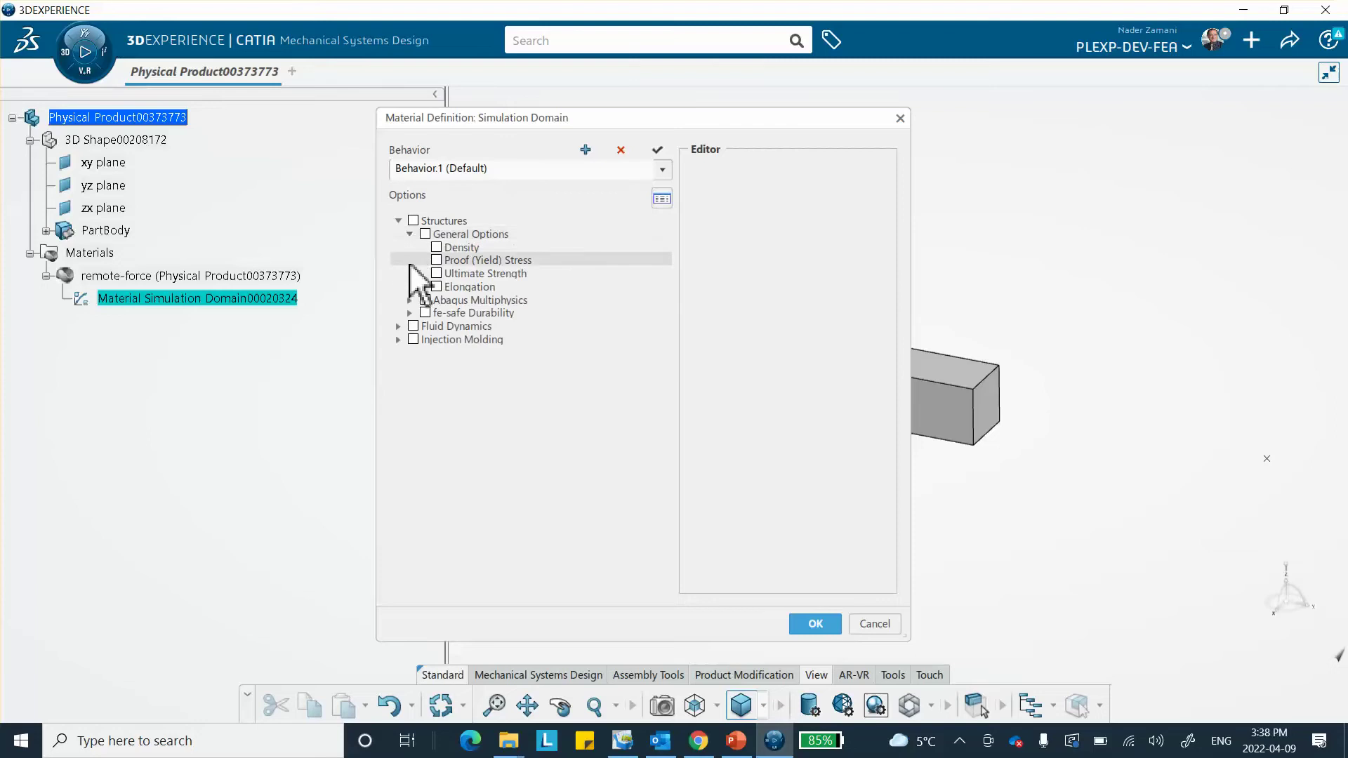
left_click(412, 235)
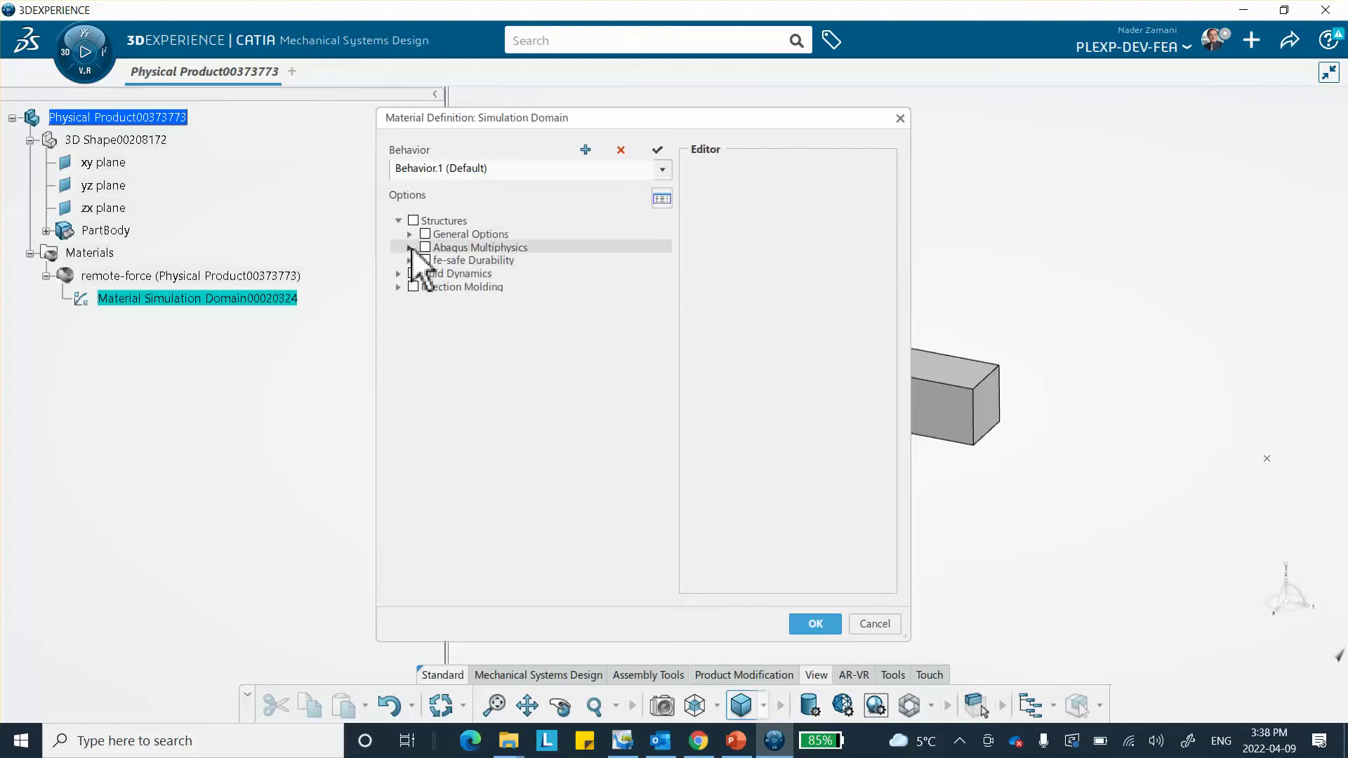
left_click(410, 247)
left_click(422, 261)
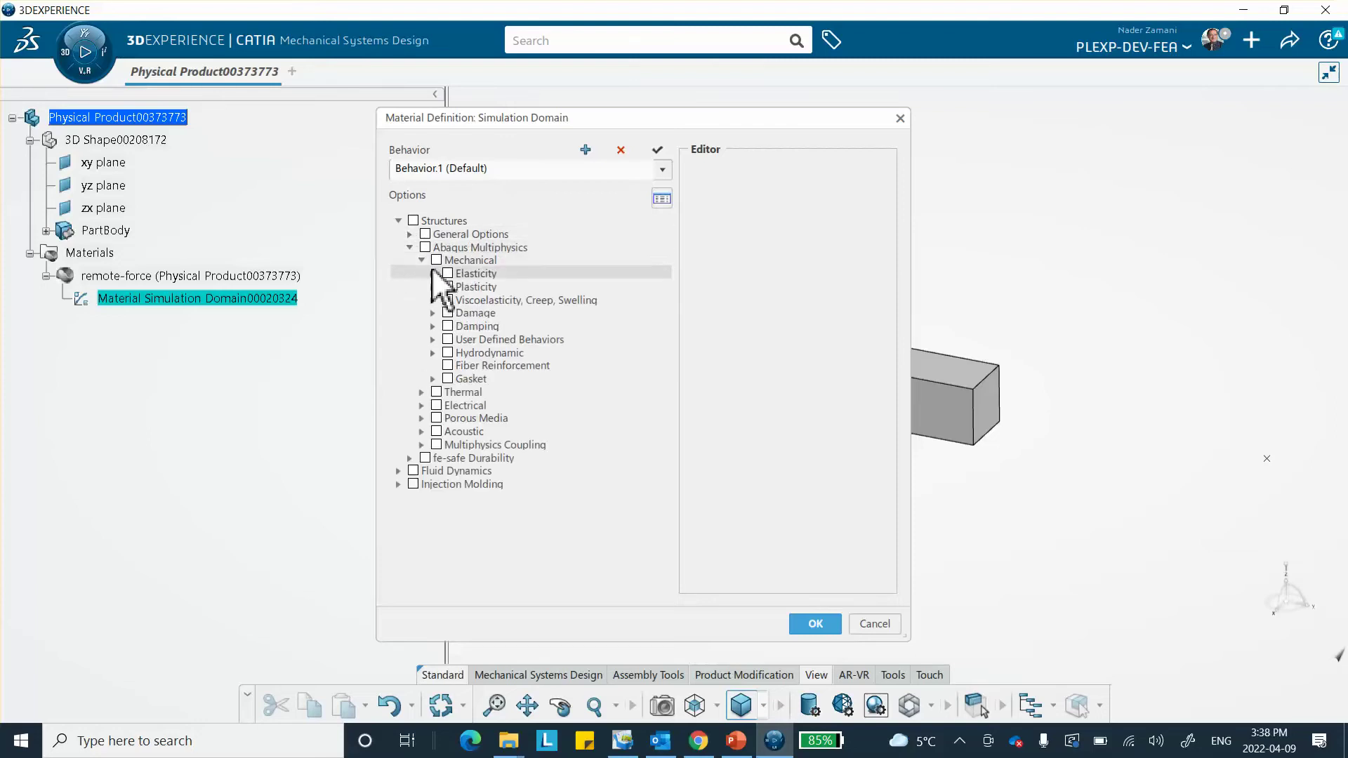
left_click(433, 274)
left_click(458, 287)
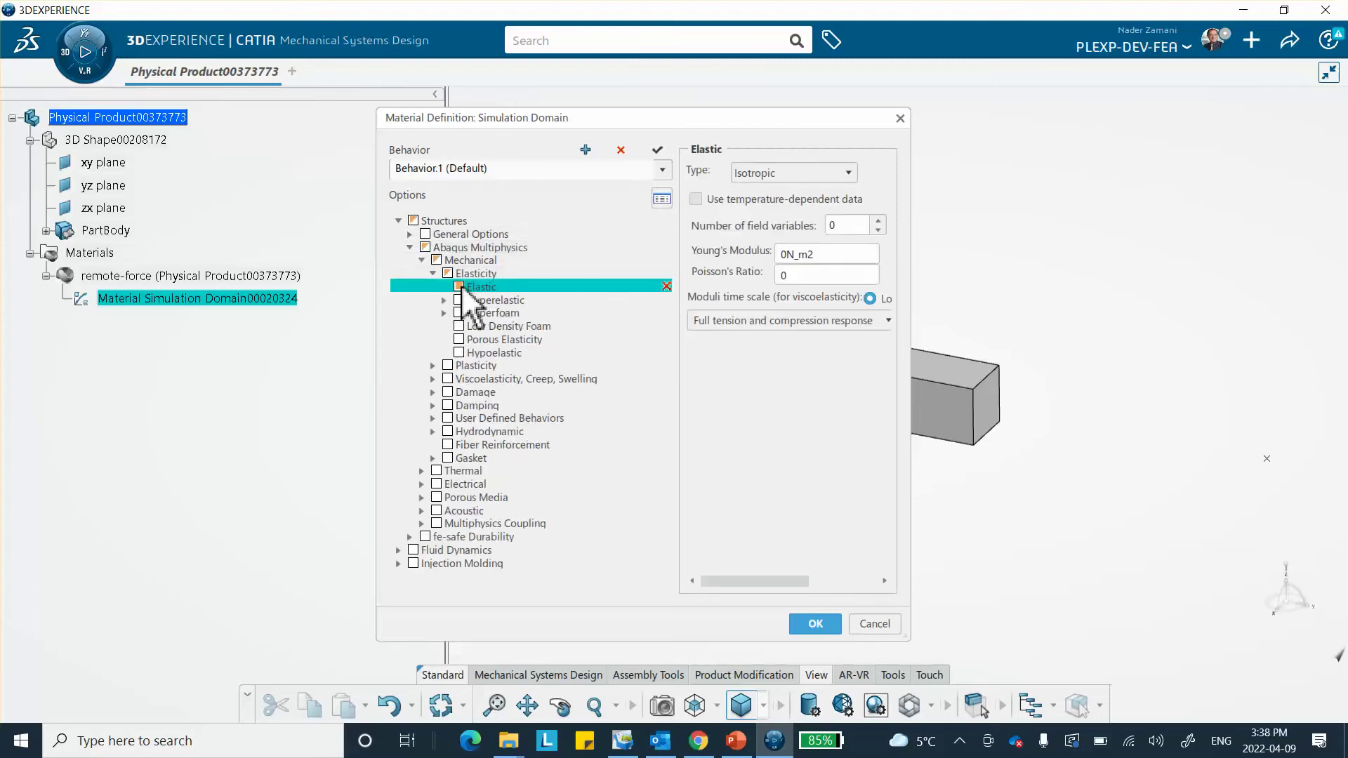
Set the elastic material's Young's modulus to 200 GPa and Poisson's ratio to 0.3.
left_click(822, 259)
type("200G")
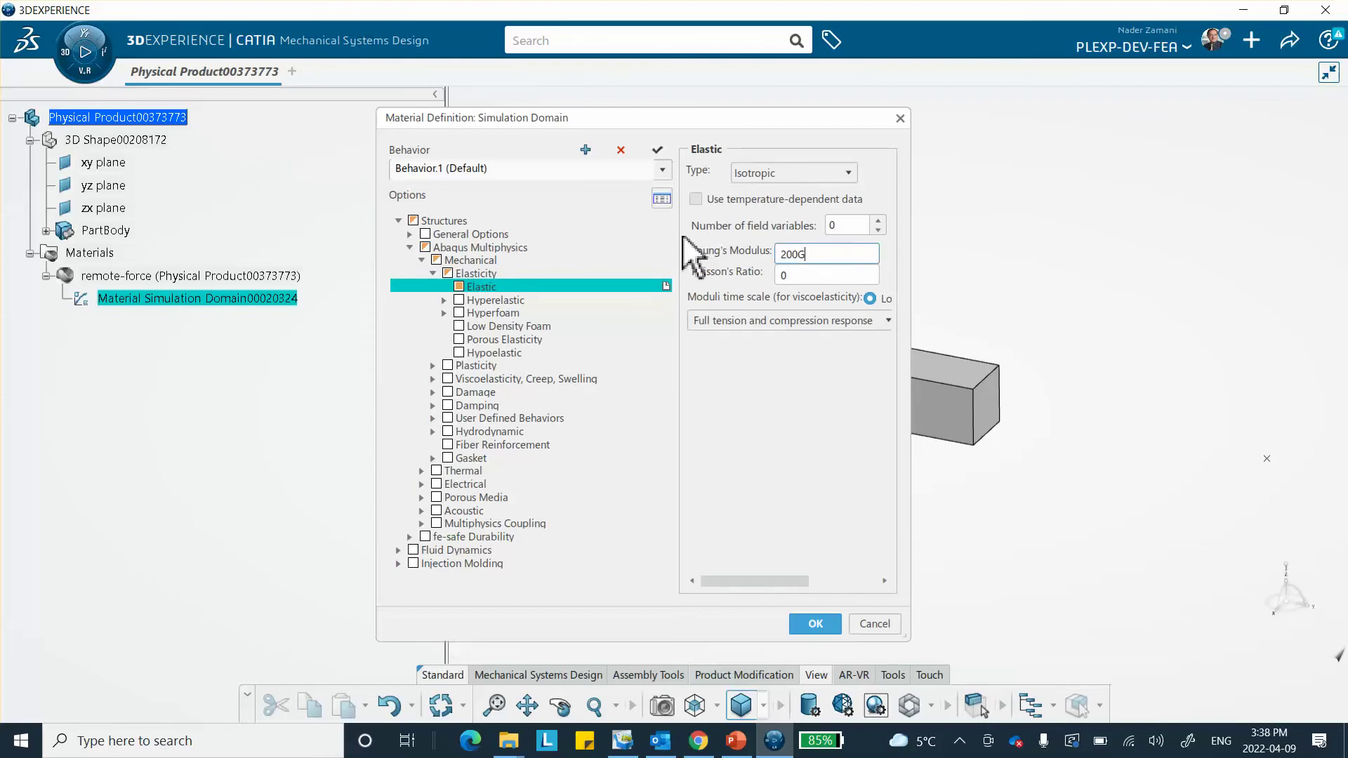
type("Pa")
key("Tab")
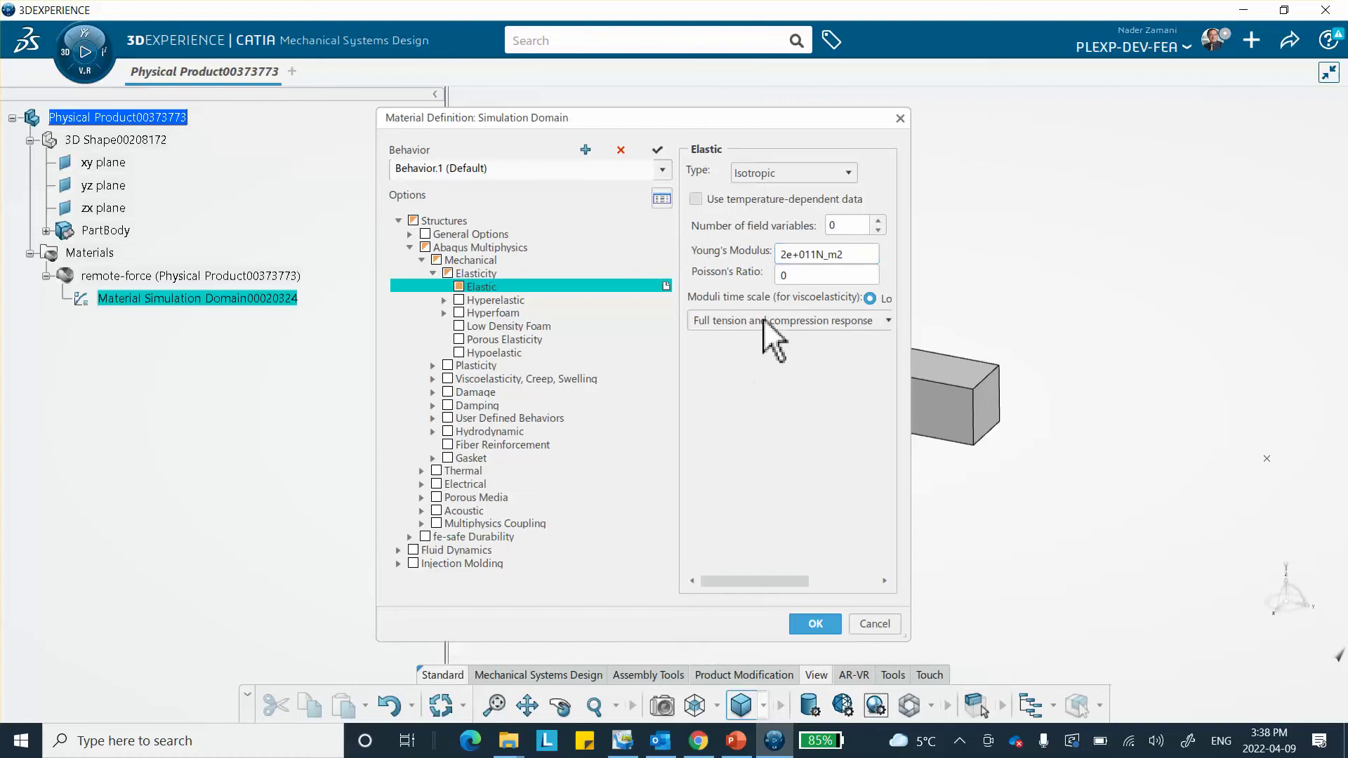
type(".3")
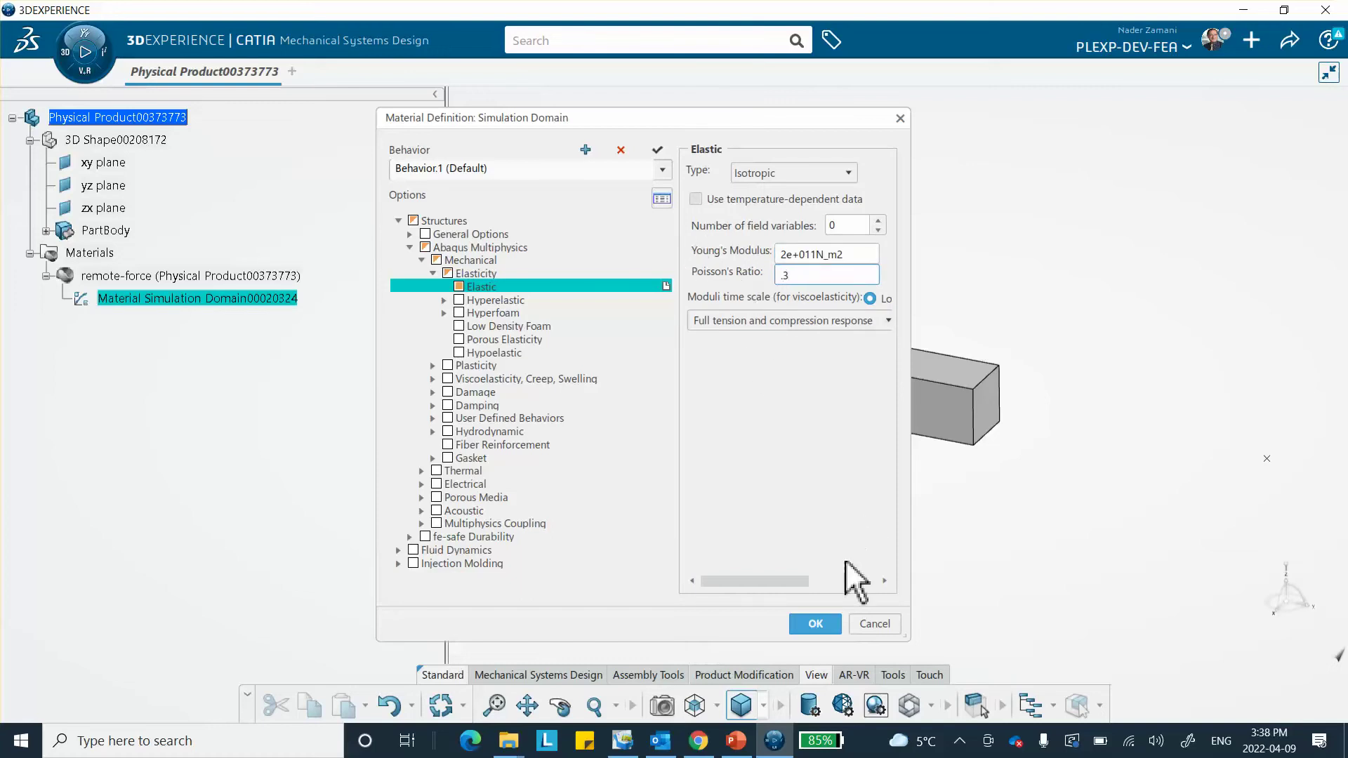
left_click(813, 625)
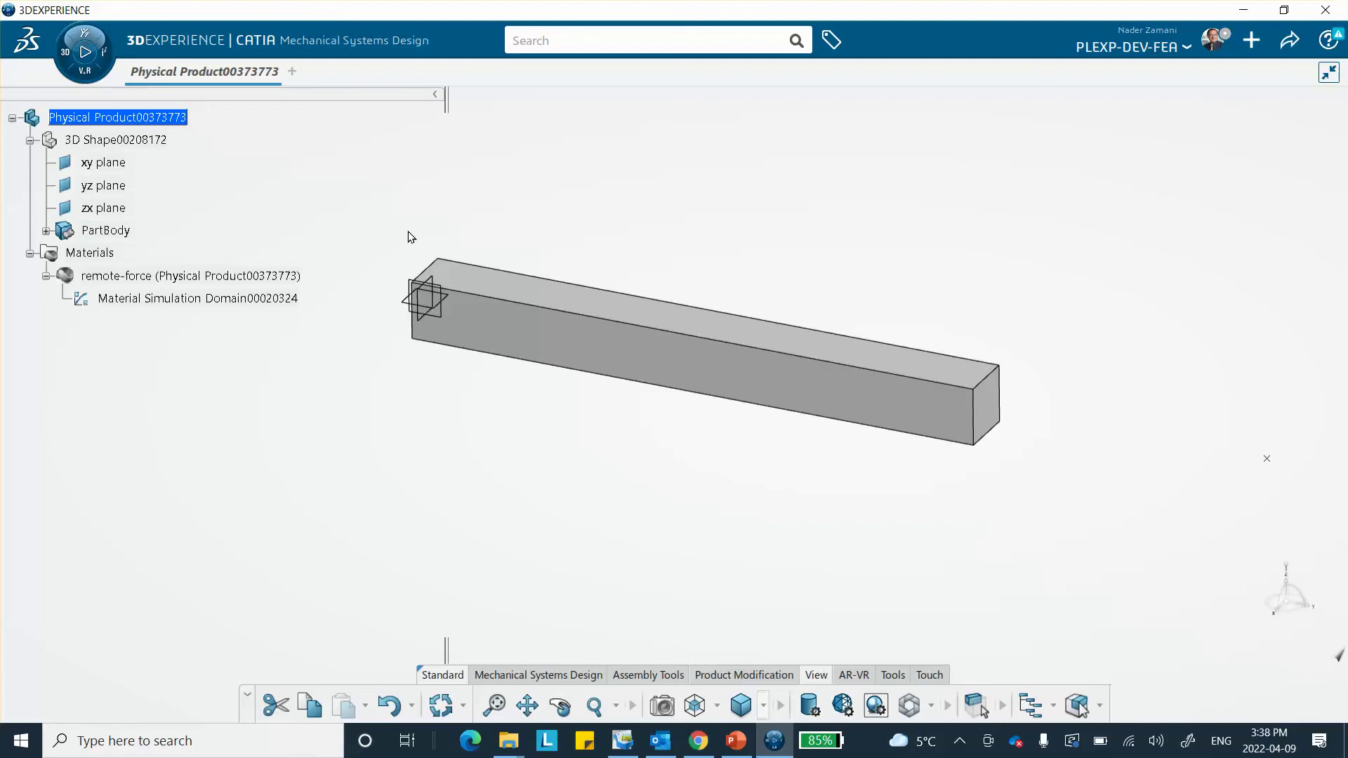
Switch to Structural Model Creation and generate a standard automated FEM of PartBody with a Sweep 3D mesh and 5 mm element size.
left_click(71, 68)
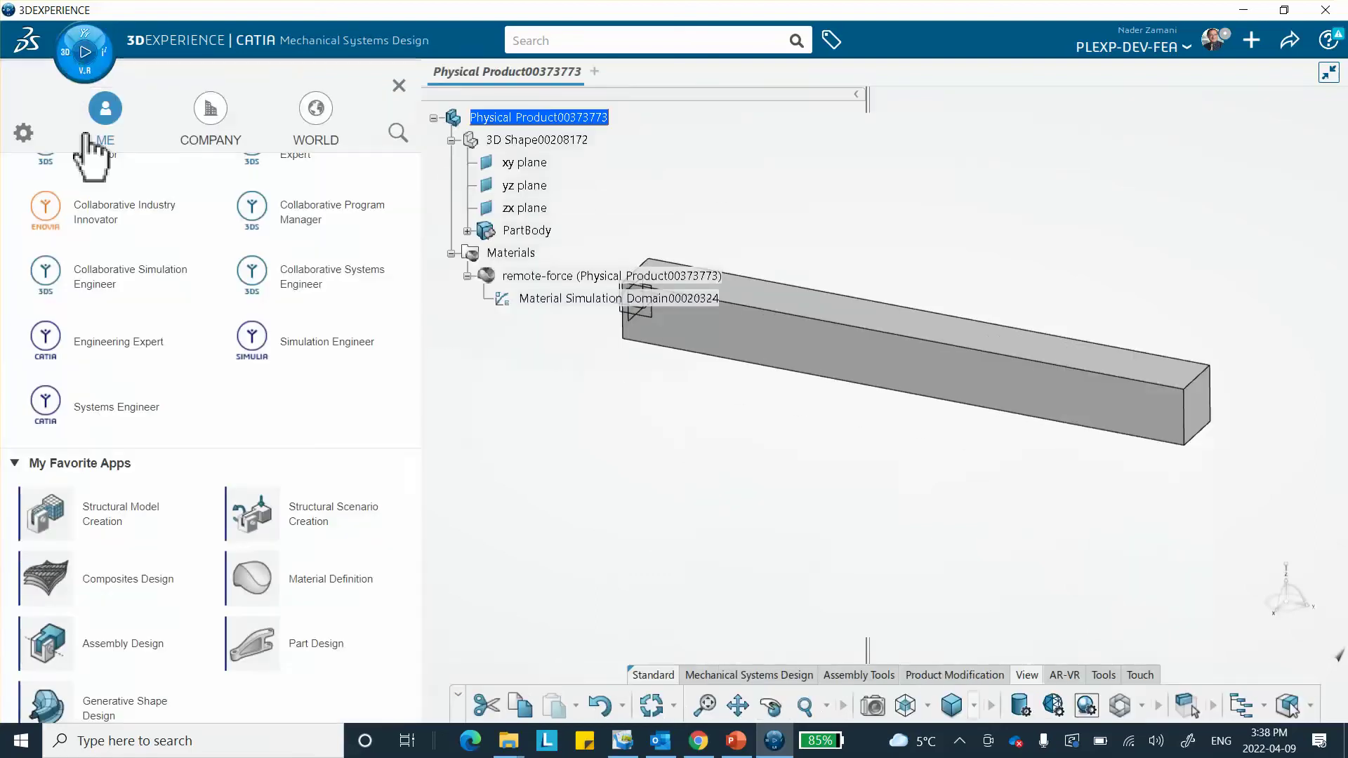
left_click(105, 530)
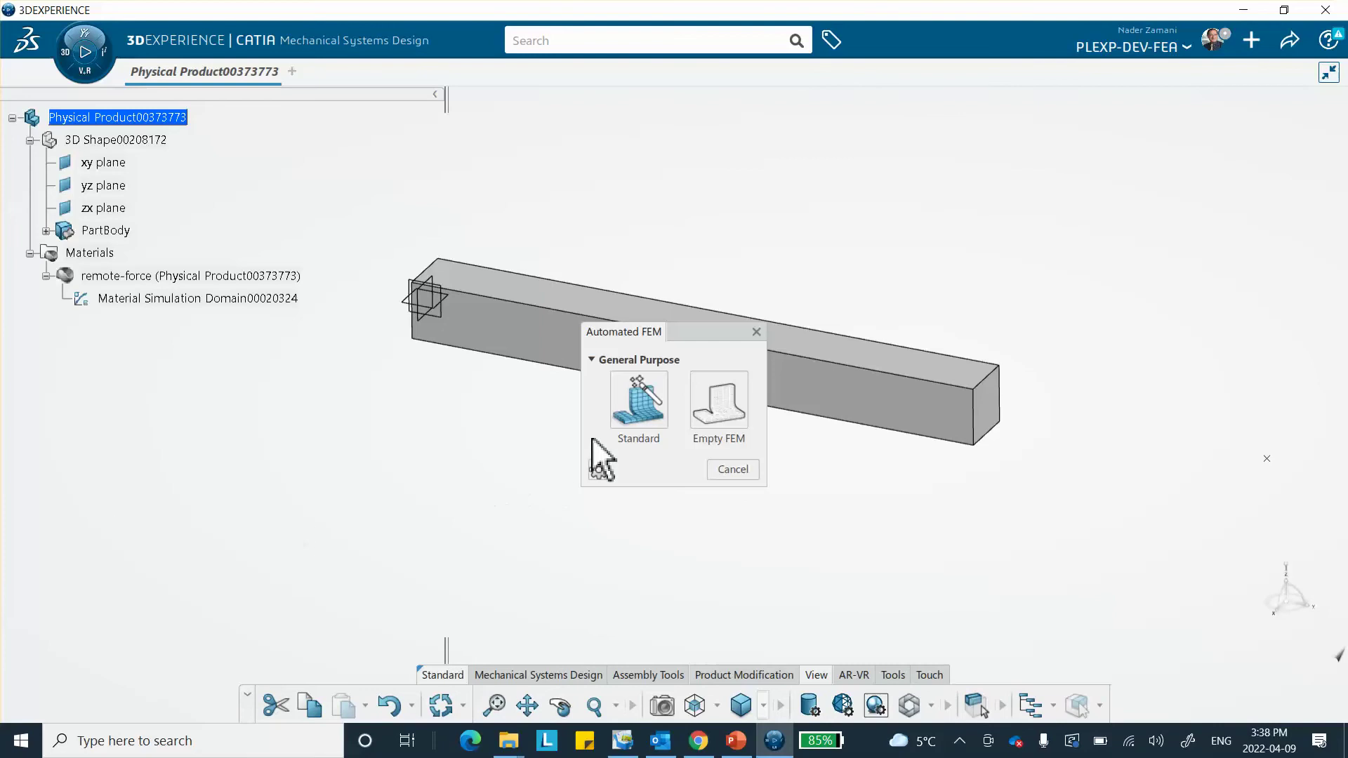
left_click(636, 416)
middle_click_drag(835, 239, 776, 342)
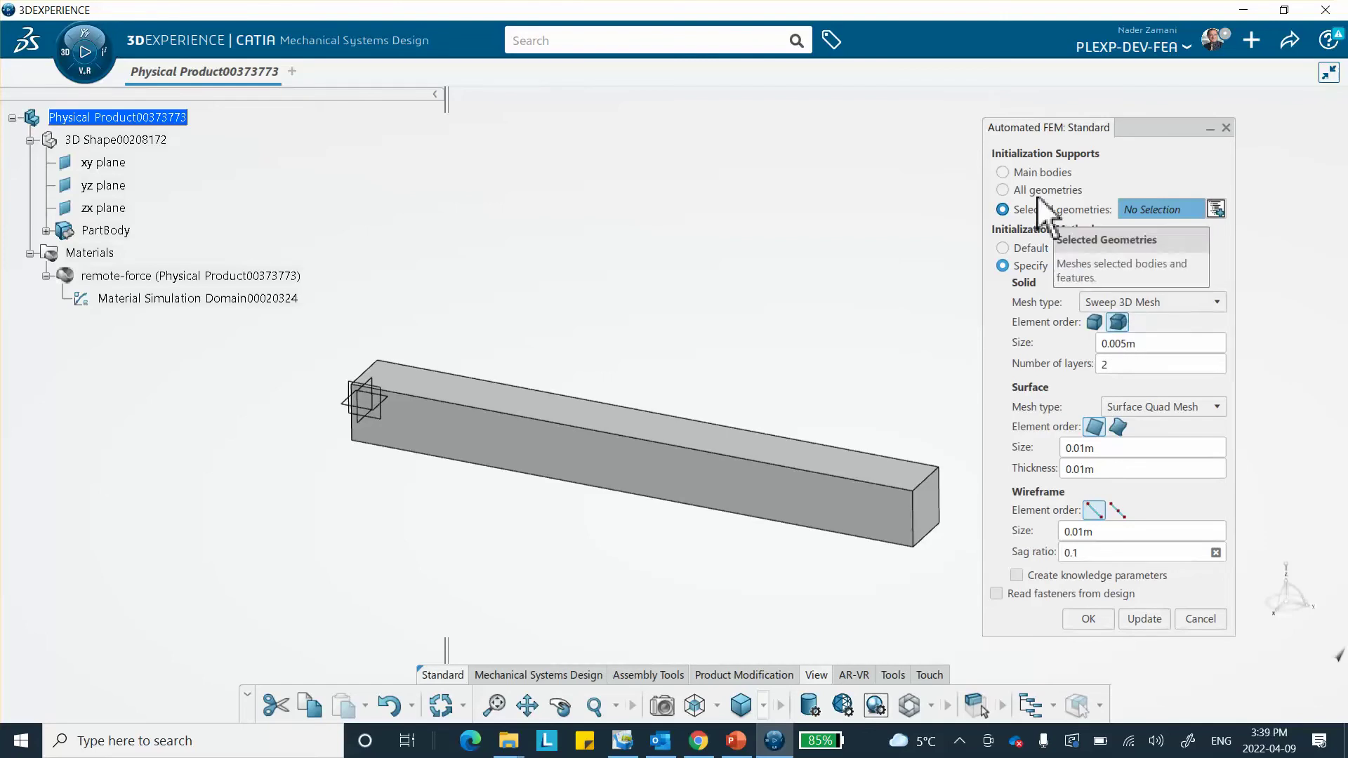
left_click(638, 453)
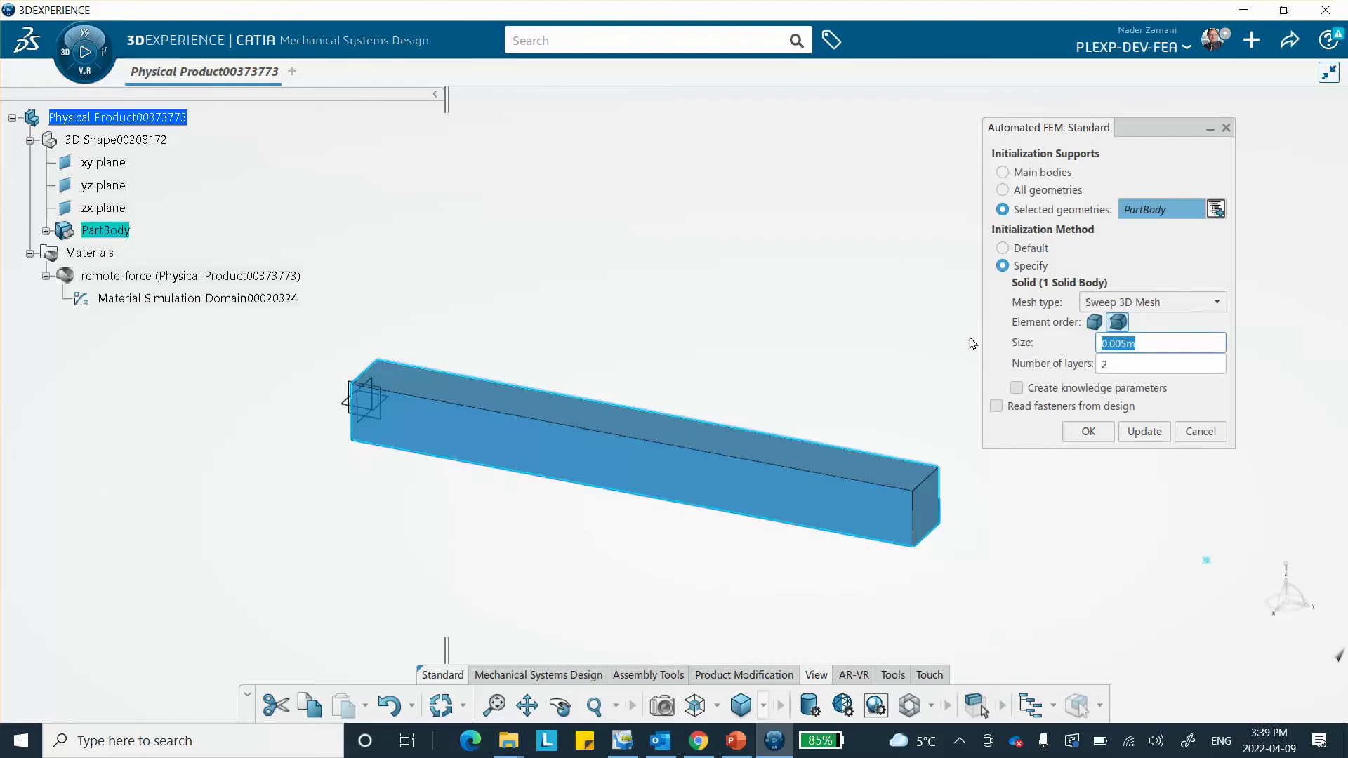
type("5mm")
left_click(1142, 431)
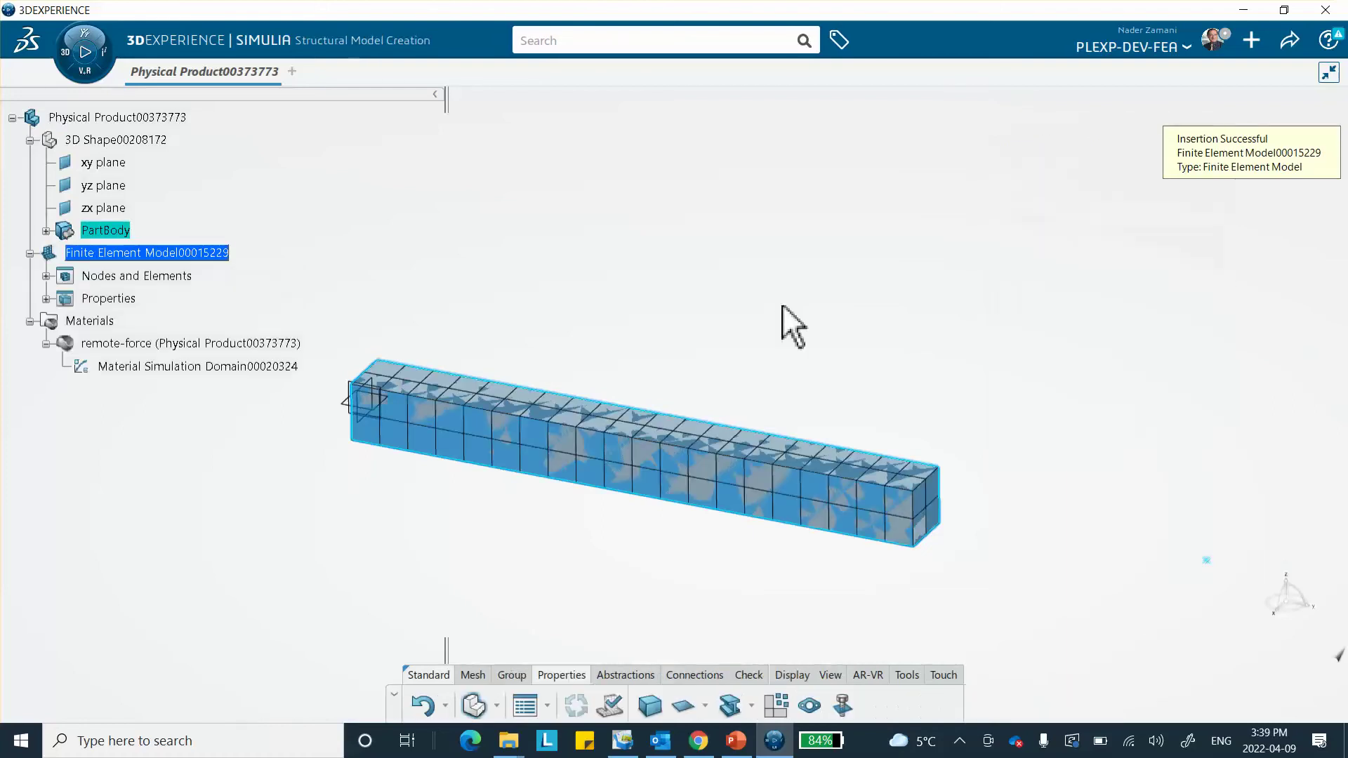
middle_click_drag(611, 219, 669, 300)
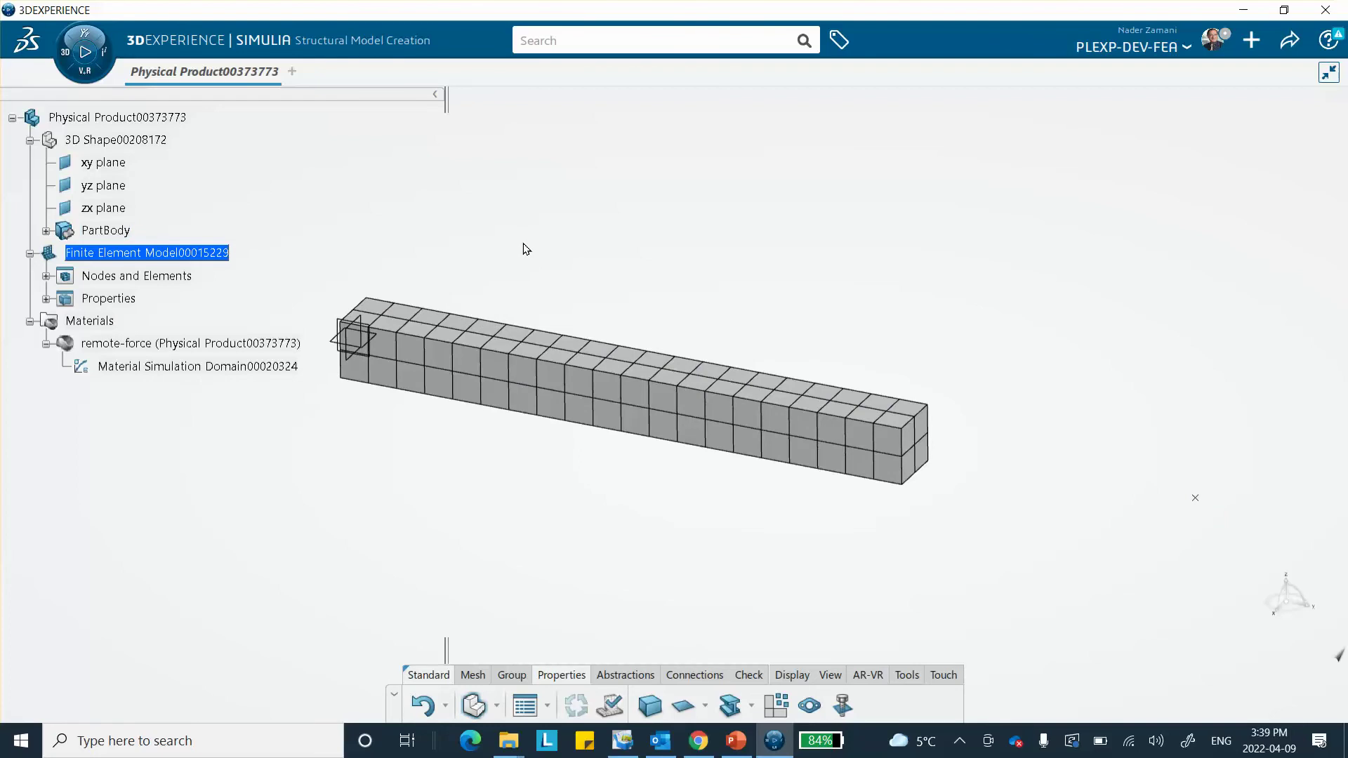
Switch to Structural Scenario Creation and initialize a structural simulation that uses the beam's existing finite element model.
left_click(65, 61)
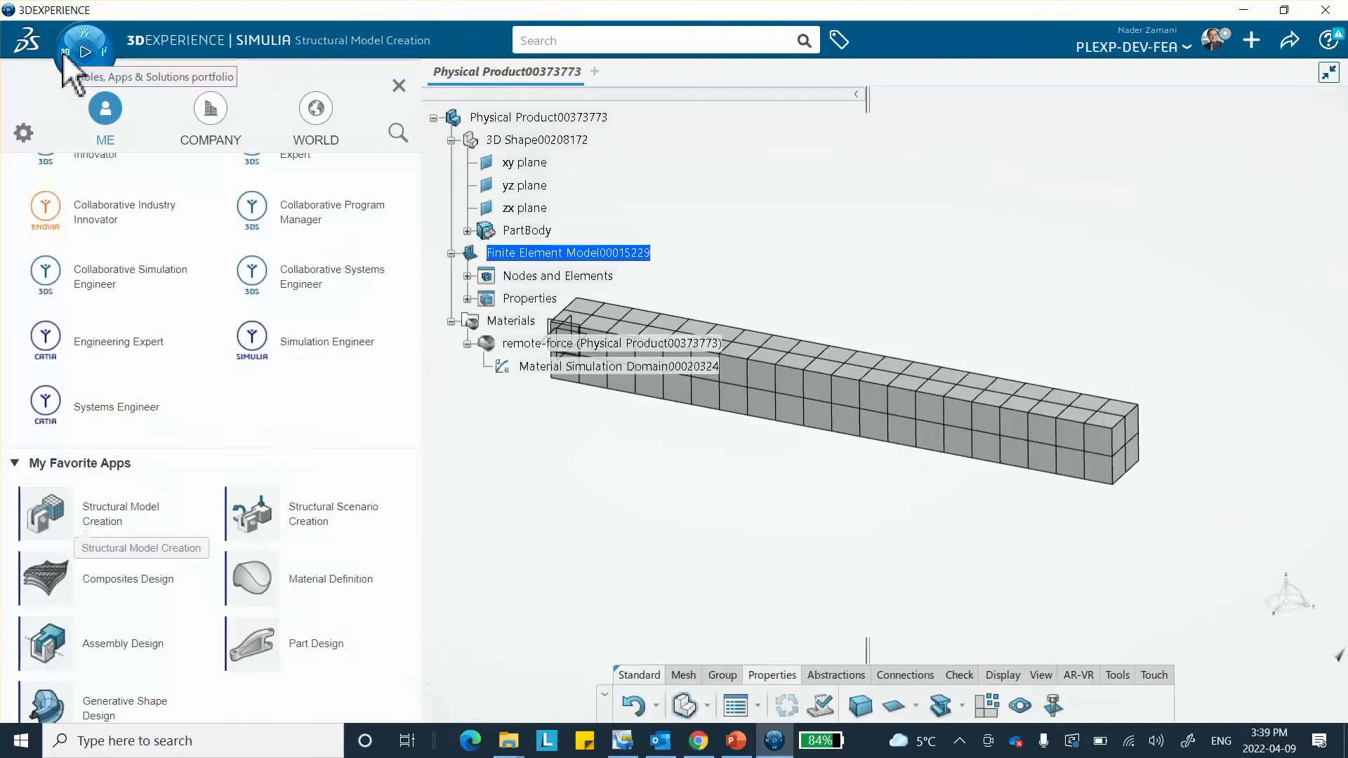
left_click(299, 521)
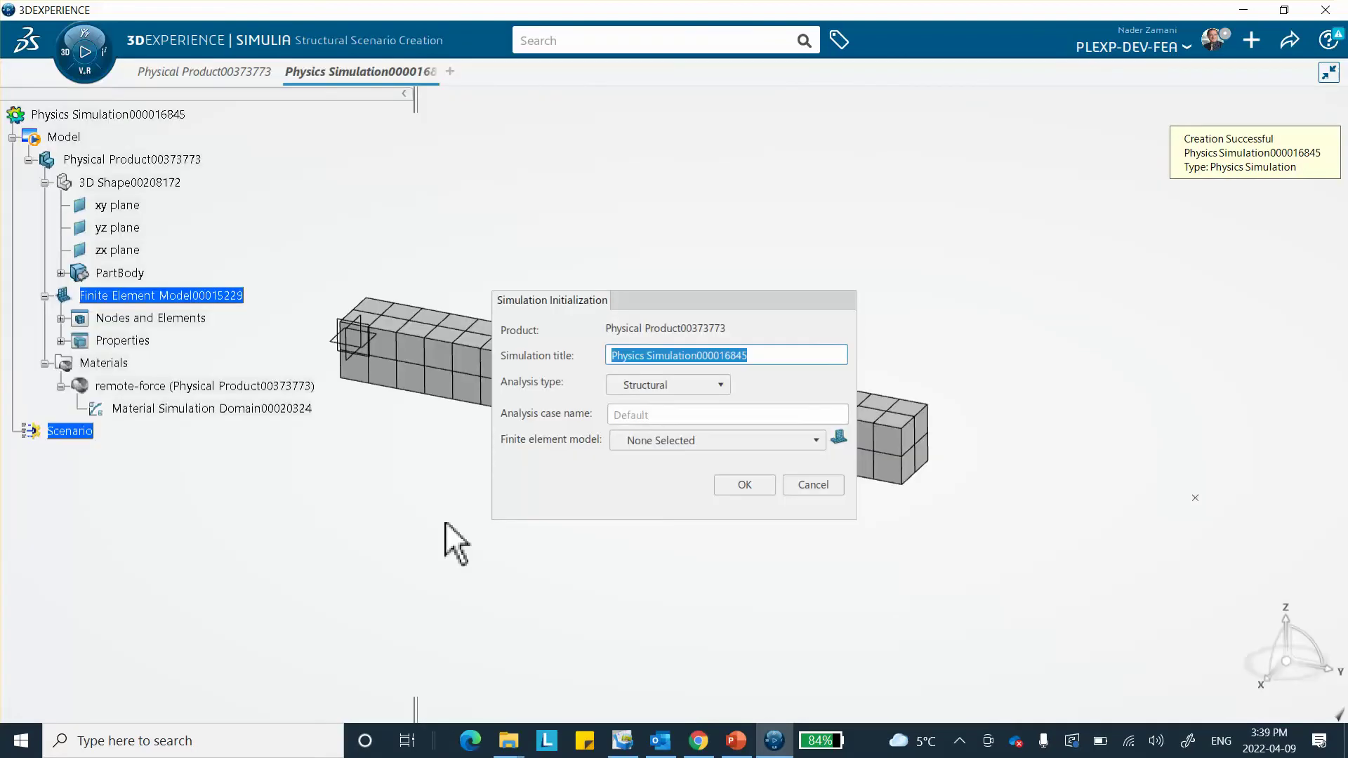
left_click(762, 440)
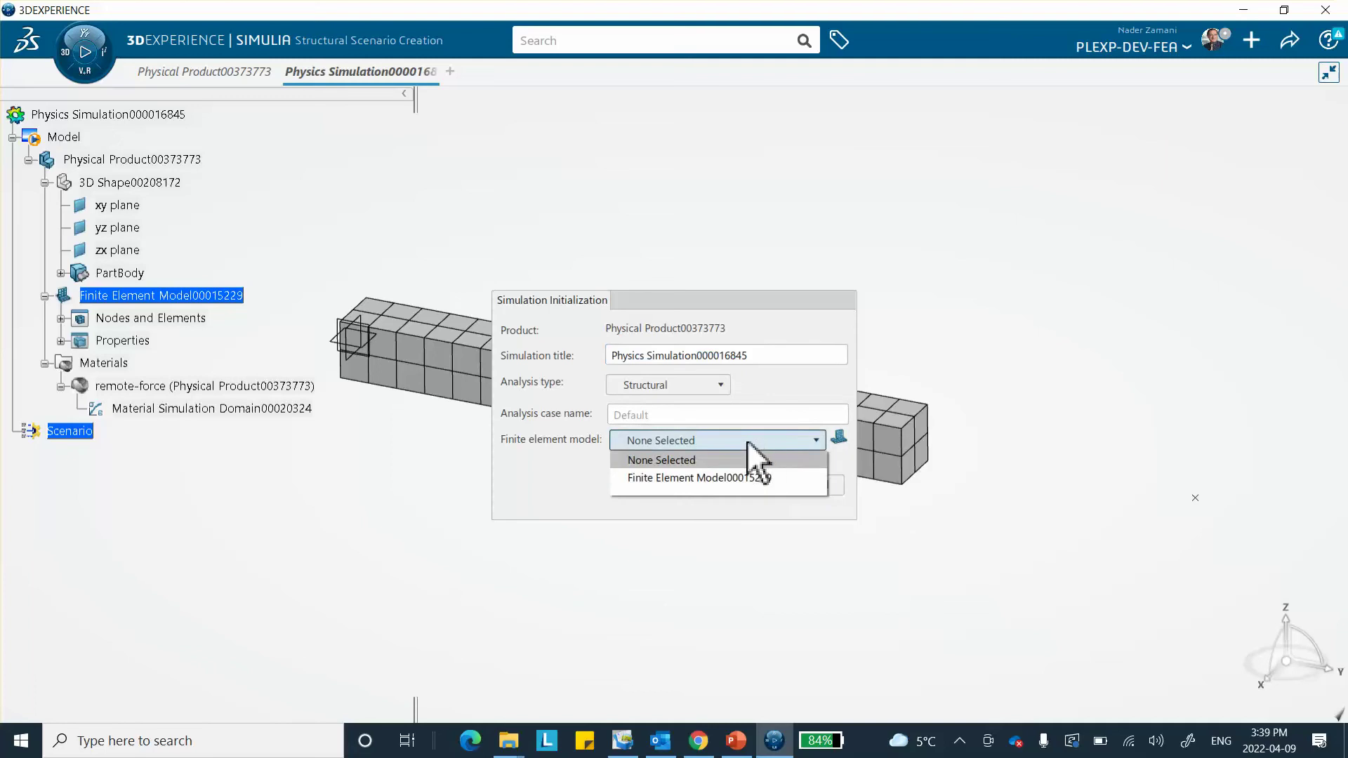
left_click(707, 473)
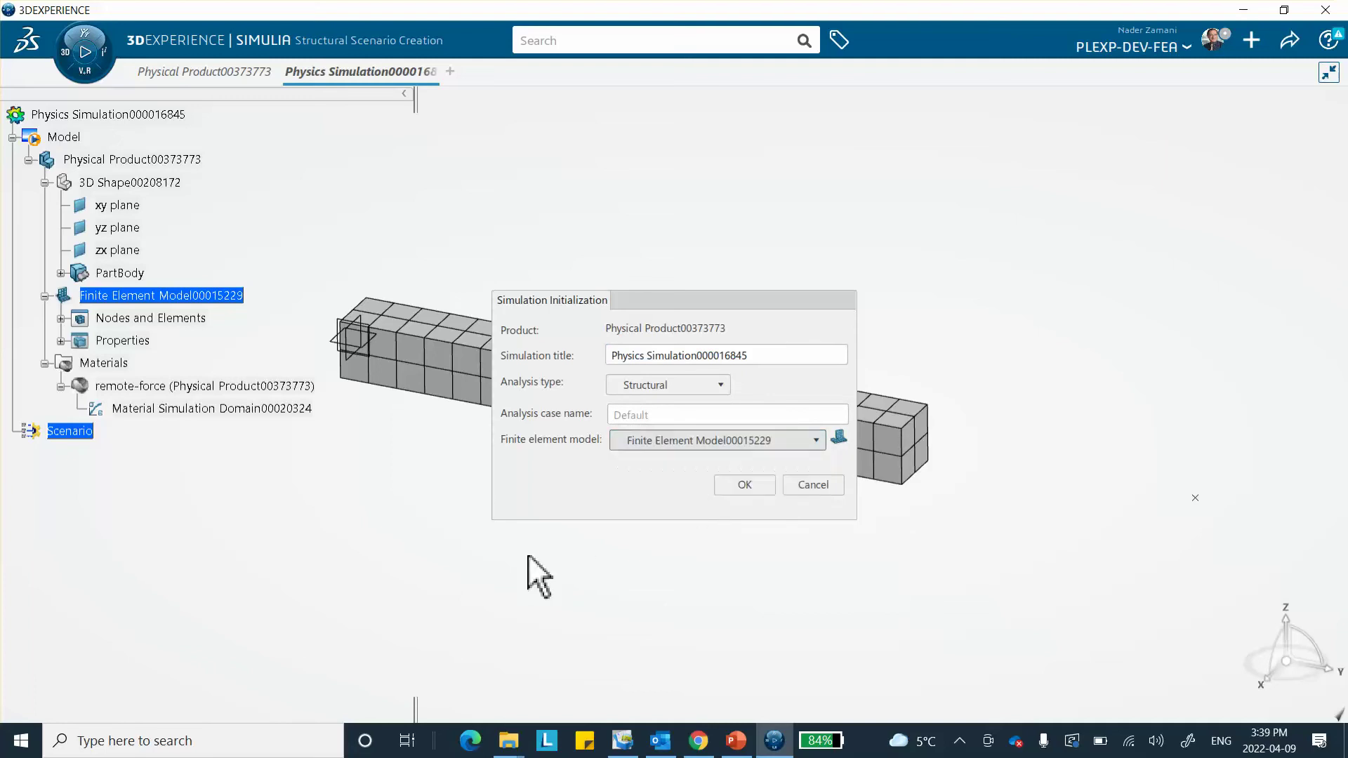
left_click(748, 485)
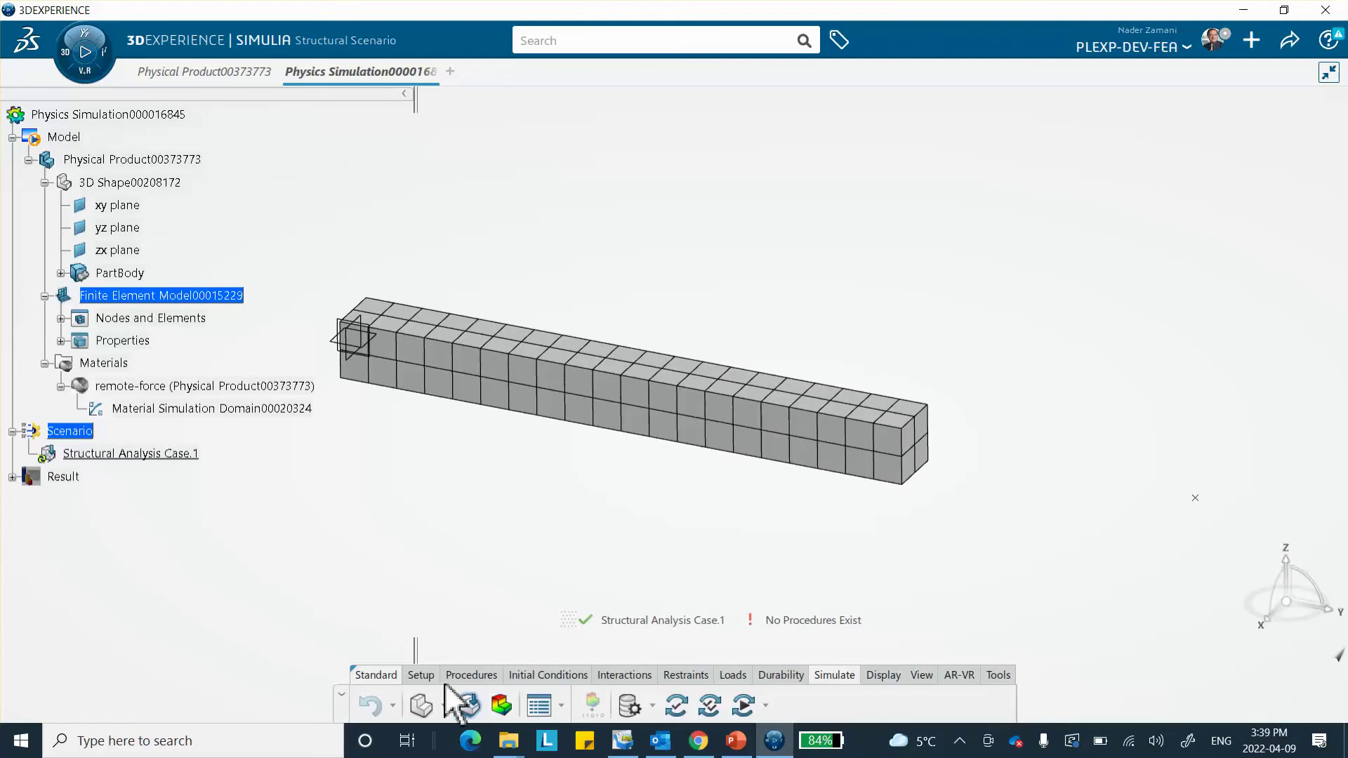
Add a static step with a 1 s step time, default incrementation and geometric nonlinearity switched off.
left_click(465, 674)
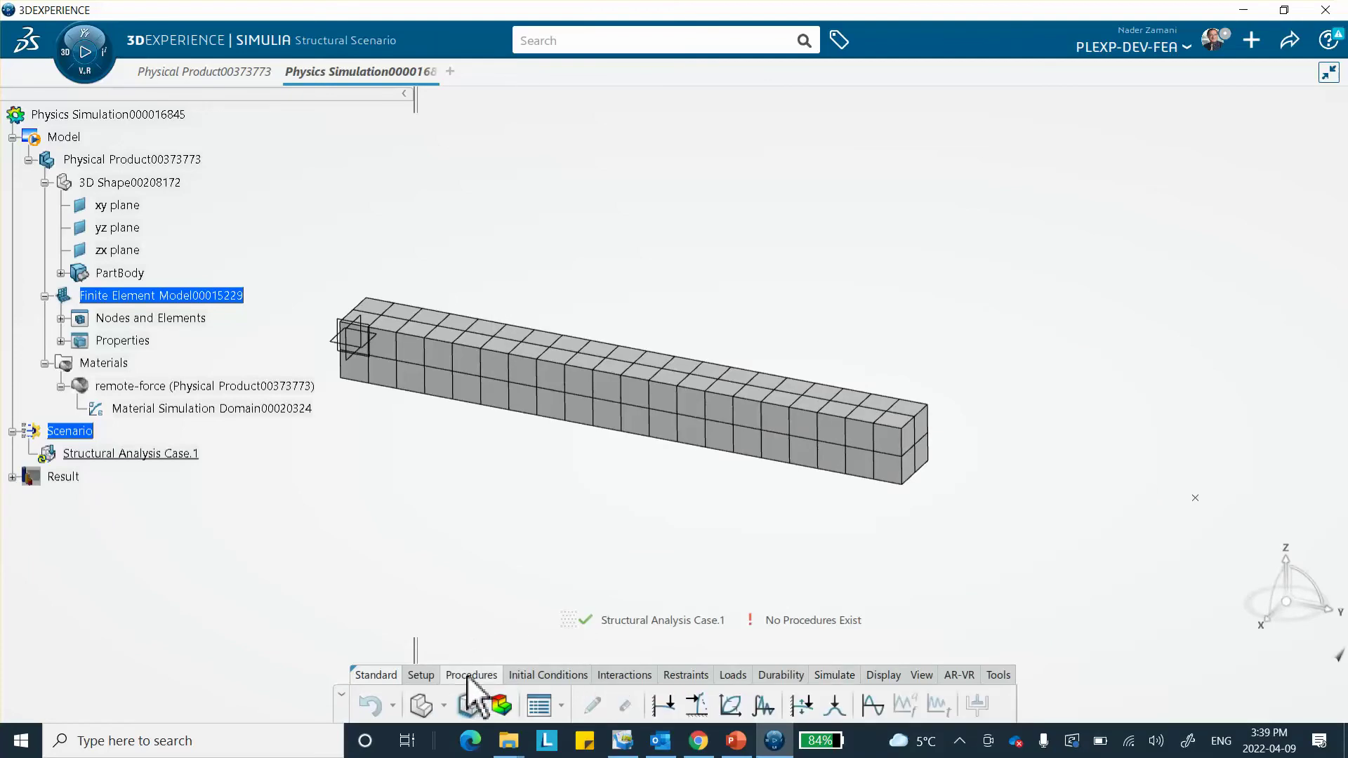
left_click(663, 706)
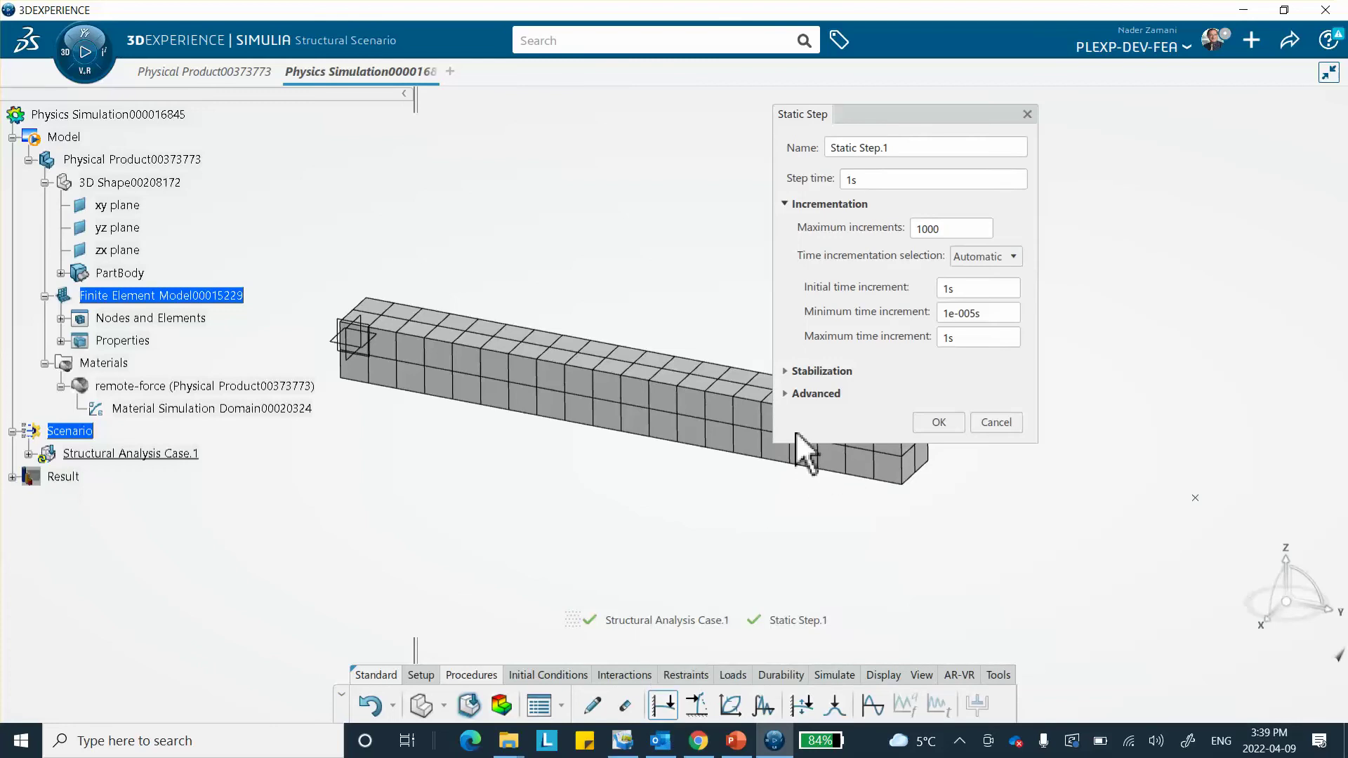
left_click(789, 393)
left_click(801, 417)
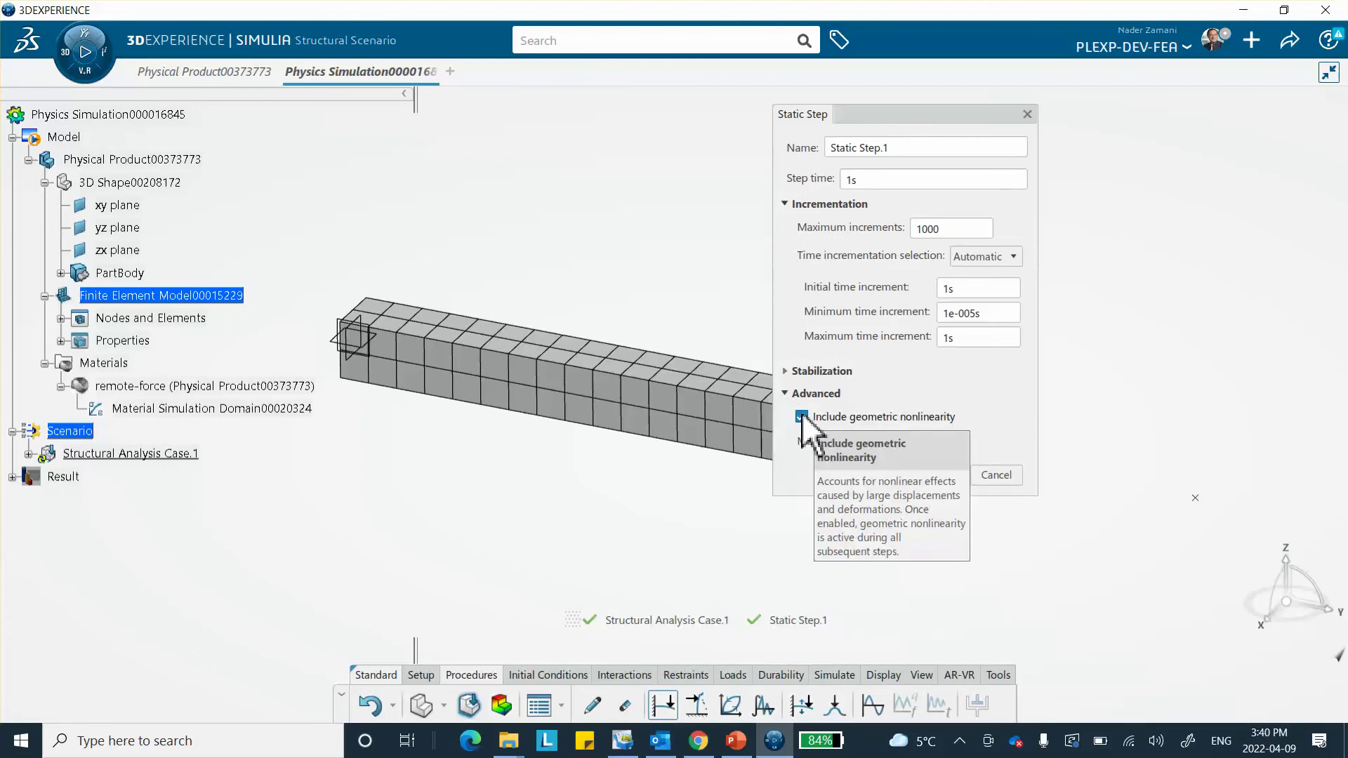
left_click(801, 416)
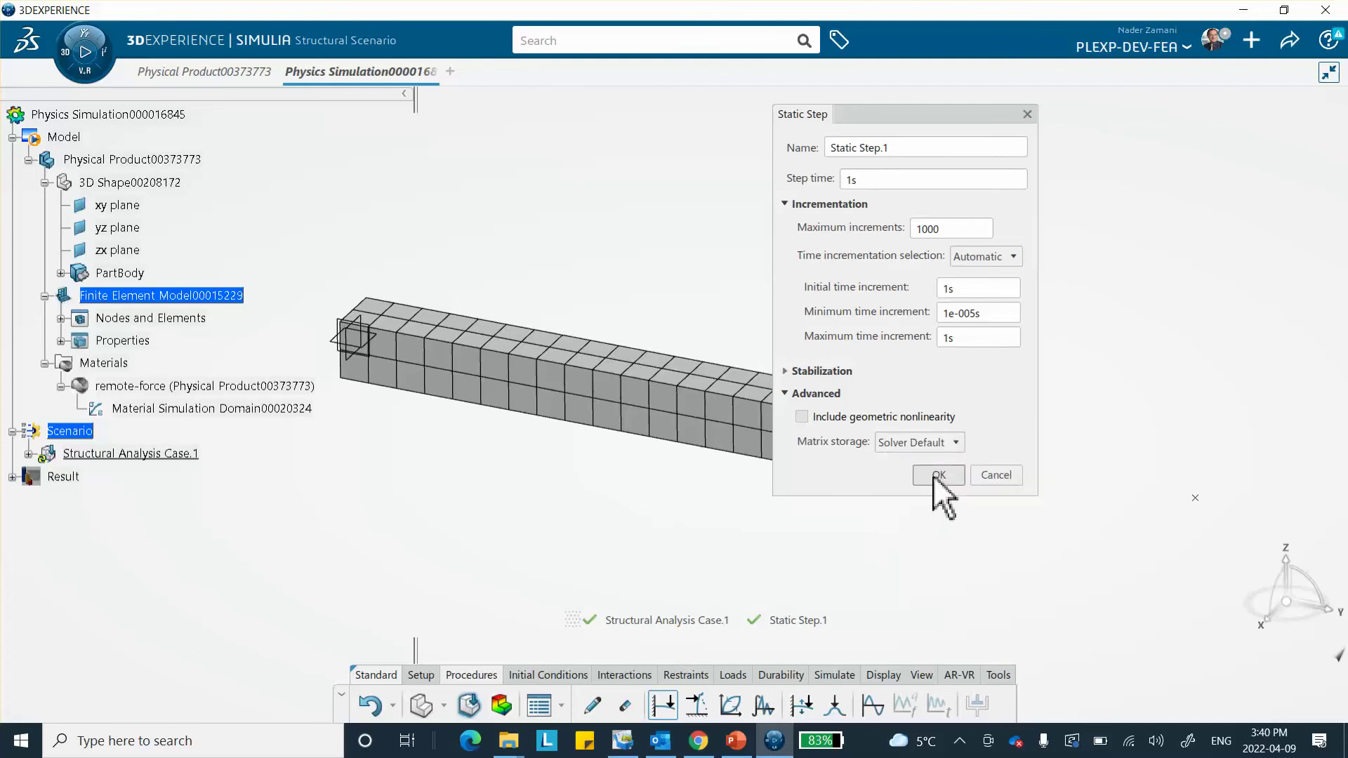
left_click(938, 476)
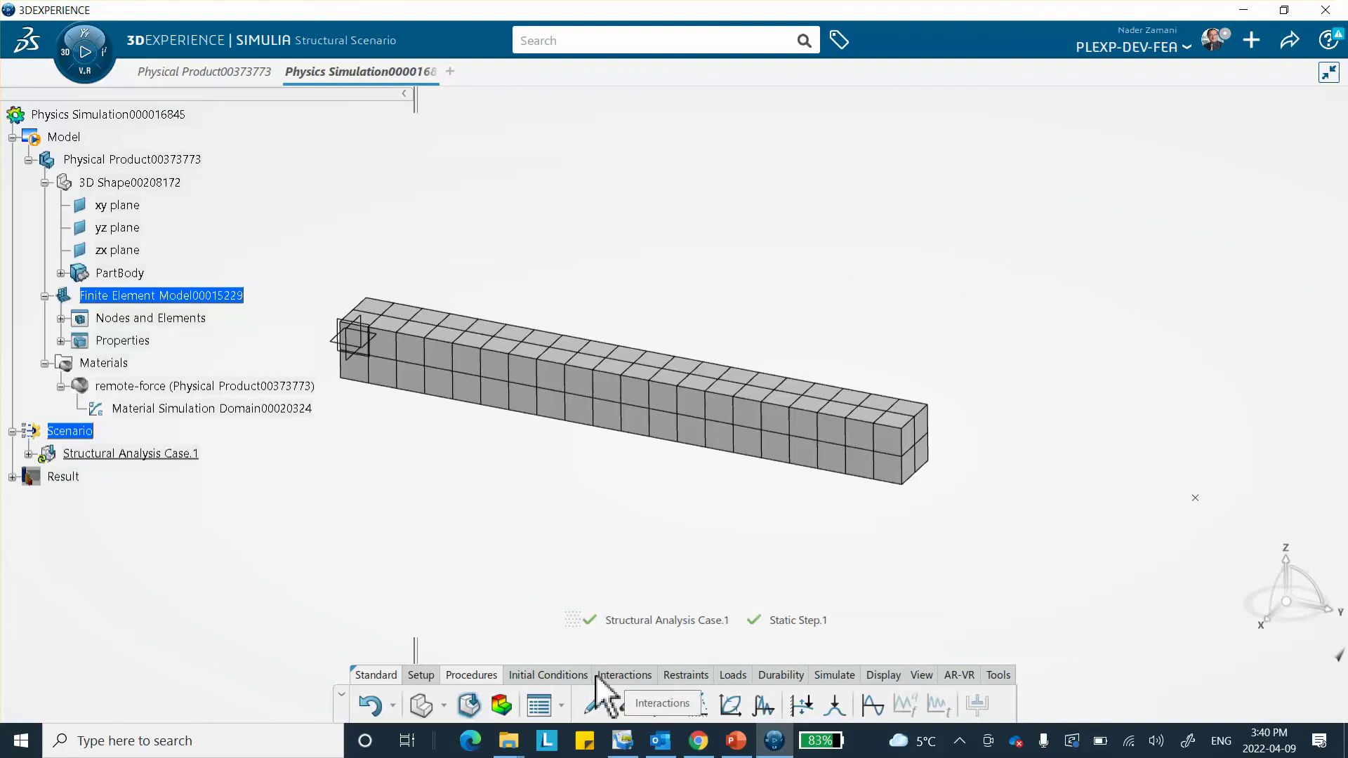
Clamp the beam's end face at the origin.
left_click(683, 676)
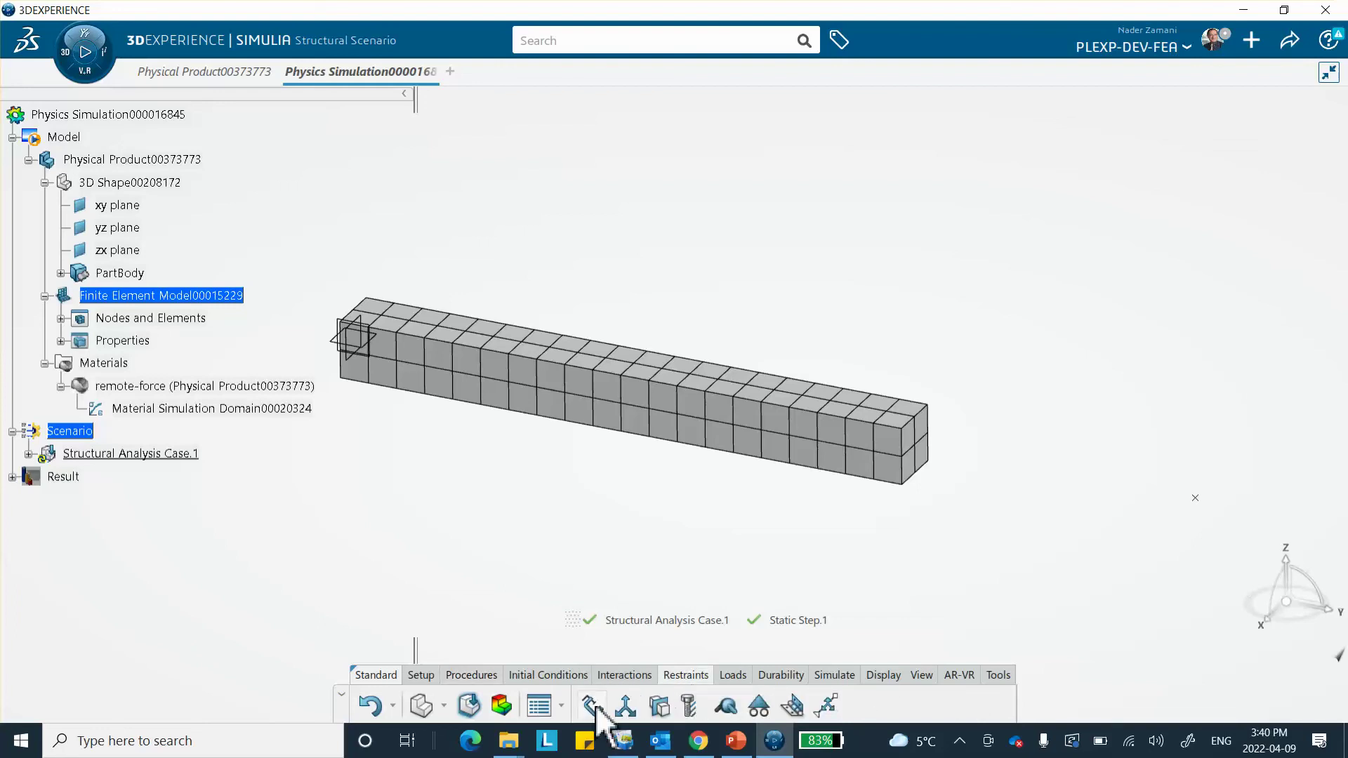
left_click(592, 705)
middle_click_drag(541, 529, 781, 502)
scroll(788, 440, "up", 5)
middle_click_drag(697, 439, 981, 508)
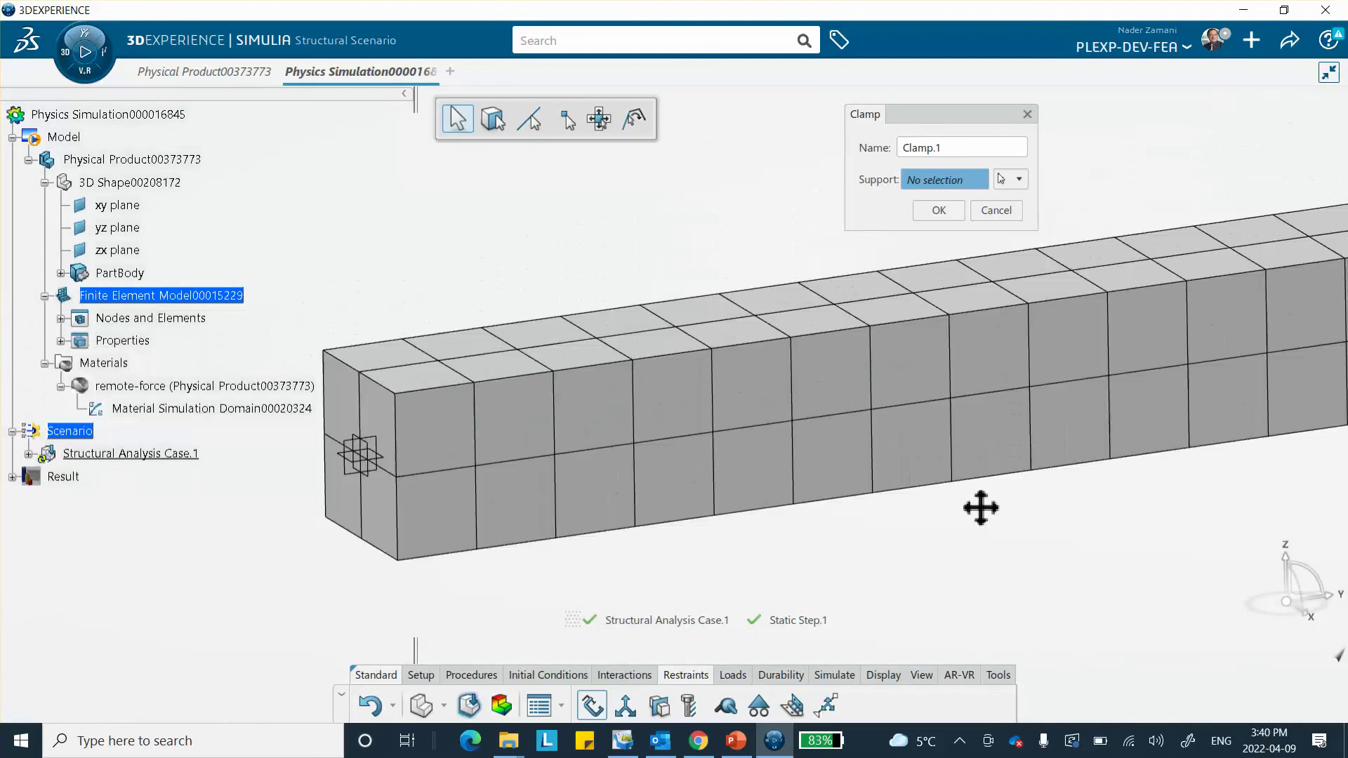
left_click(386, 425)
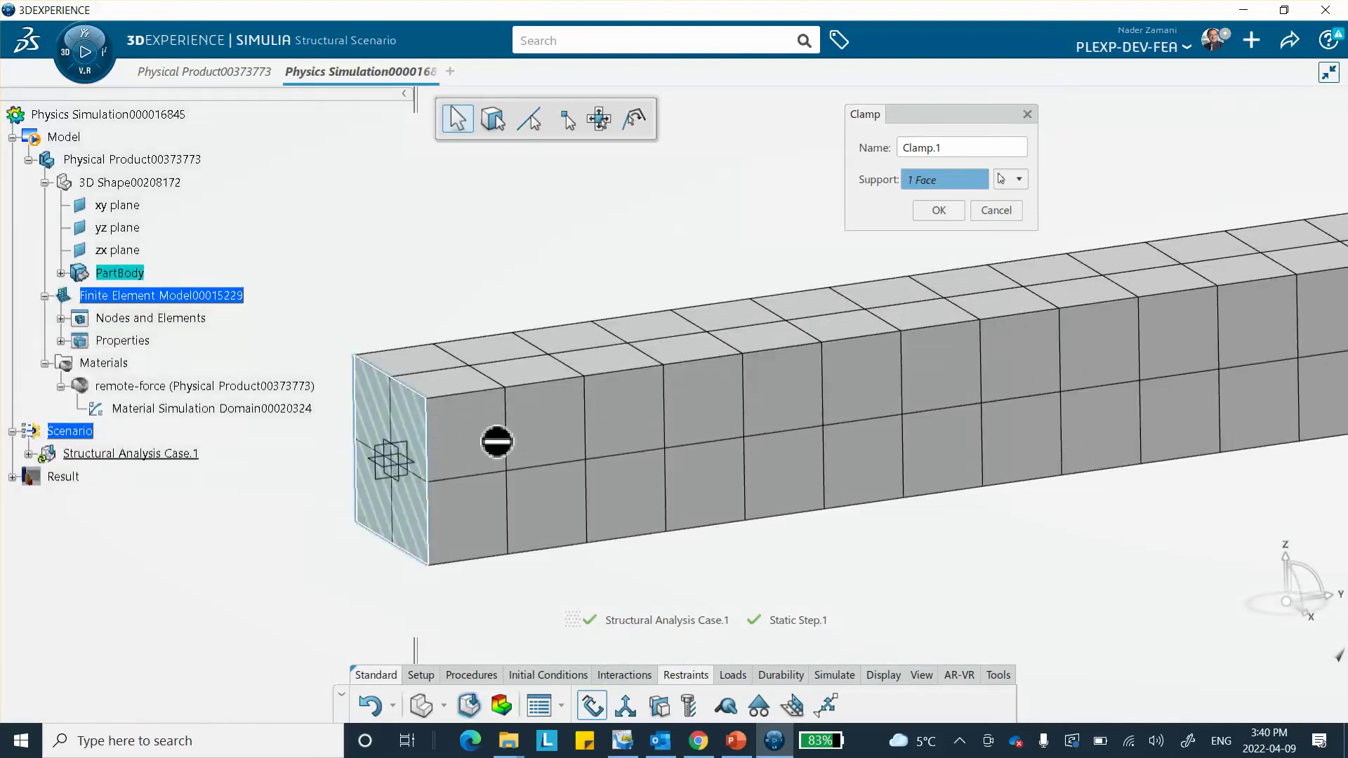
left_click(938, 210)
middle_click_drag(806, 436, 723, 329)
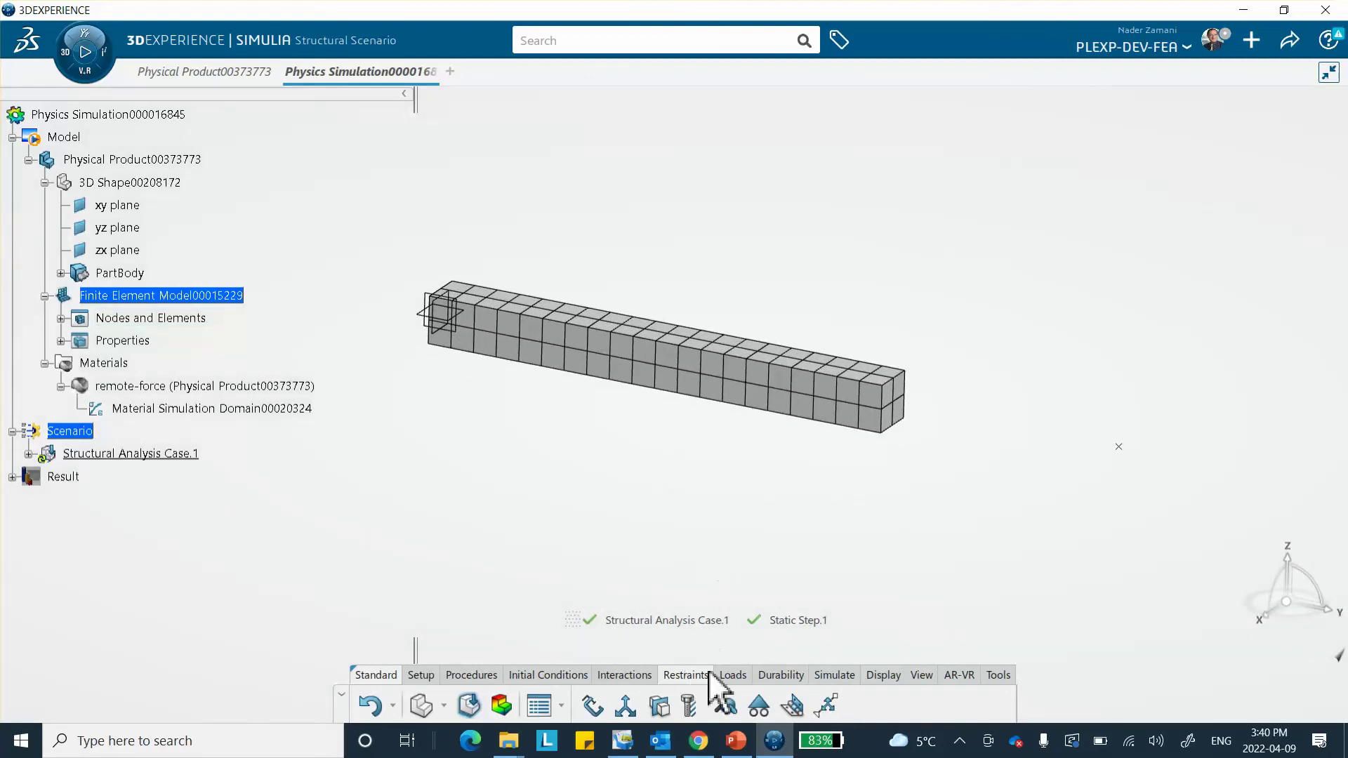
Start a Remote Force load and assign the beam's free end face as its support.
left_click(732, 674)
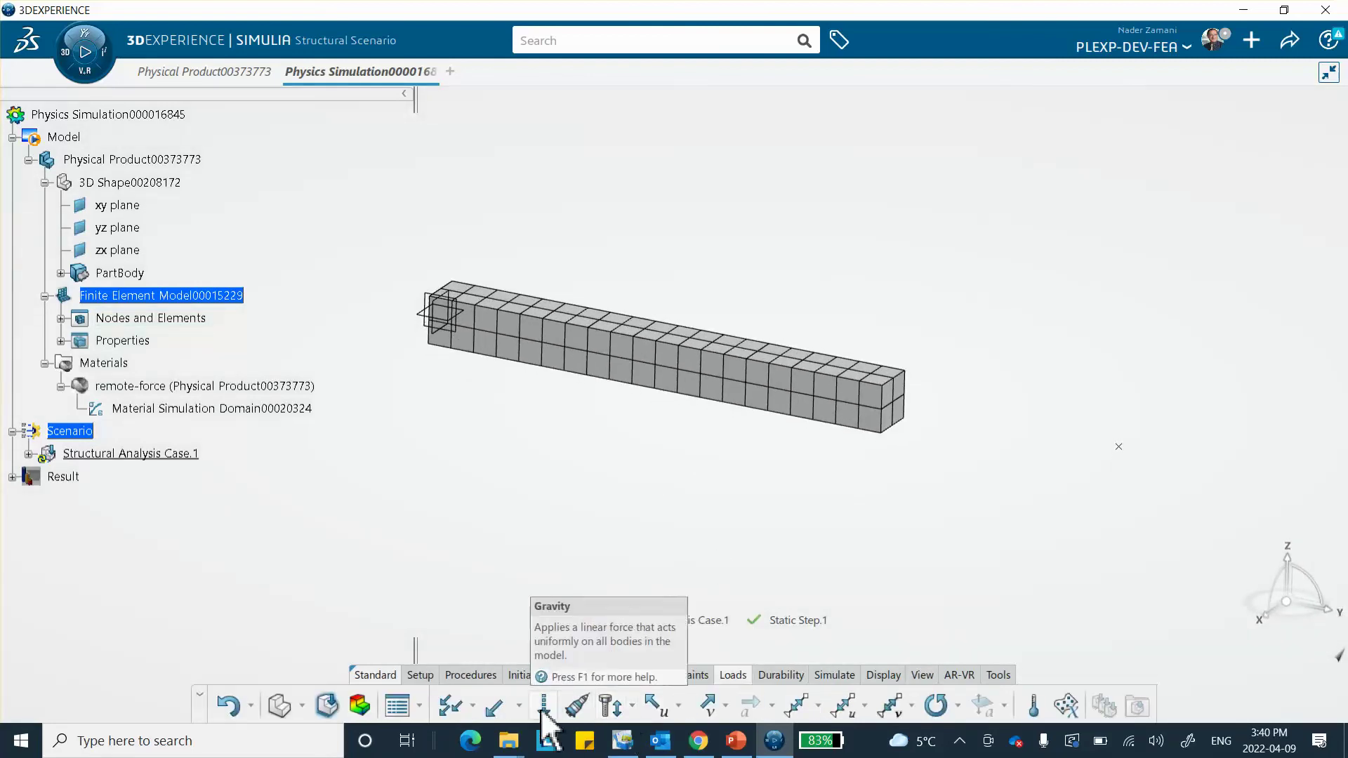
left_click(518, 706)
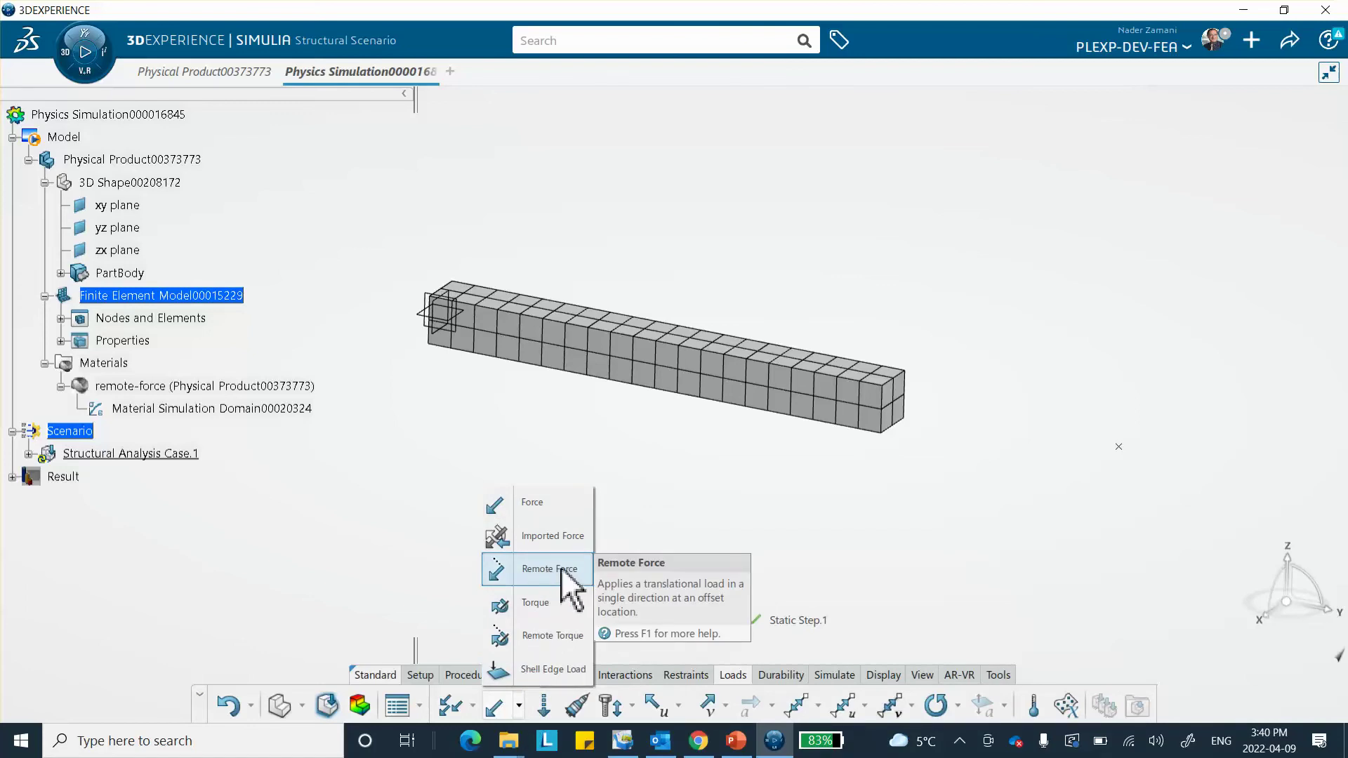
left_click(555, 570)
middle_click_drag(656, 446, 596, 558)
middle_click_drag(749, 608, 740, 567)
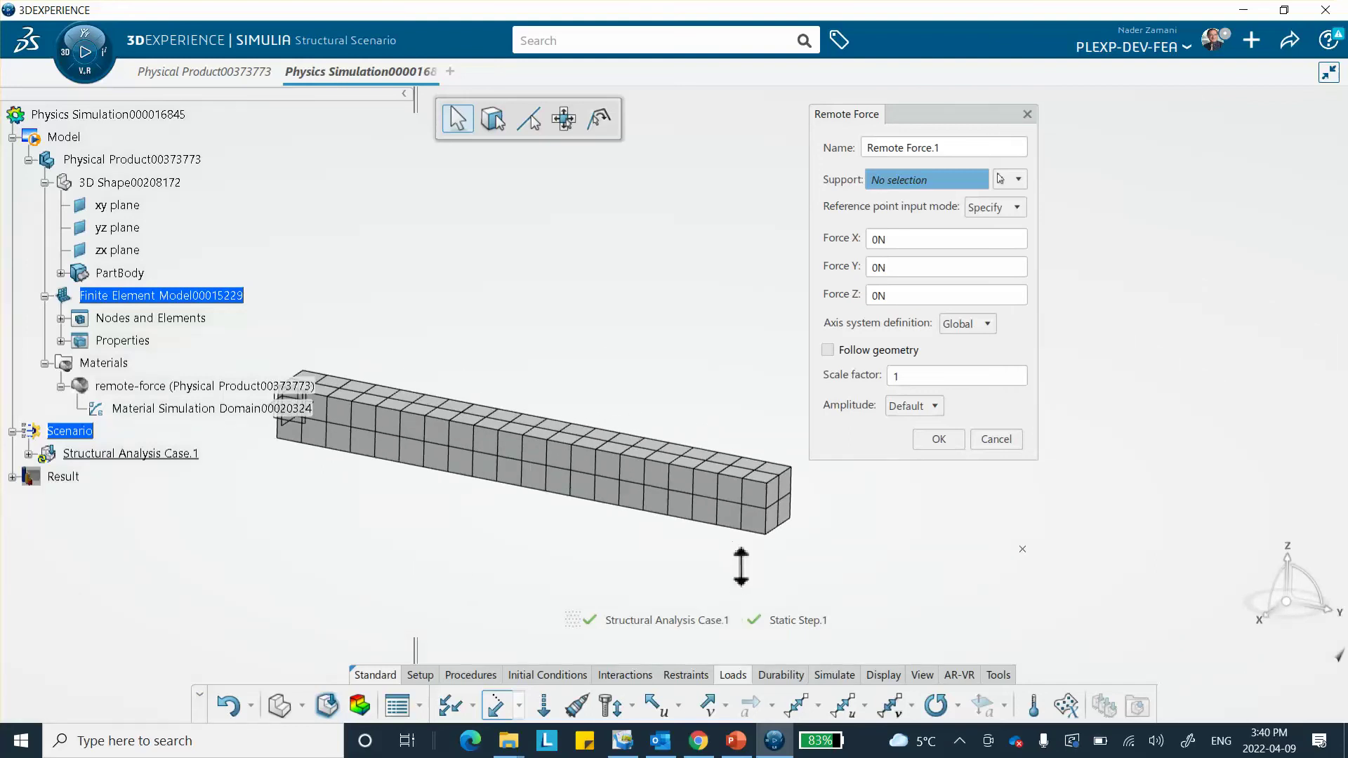
left_click(789, 484)
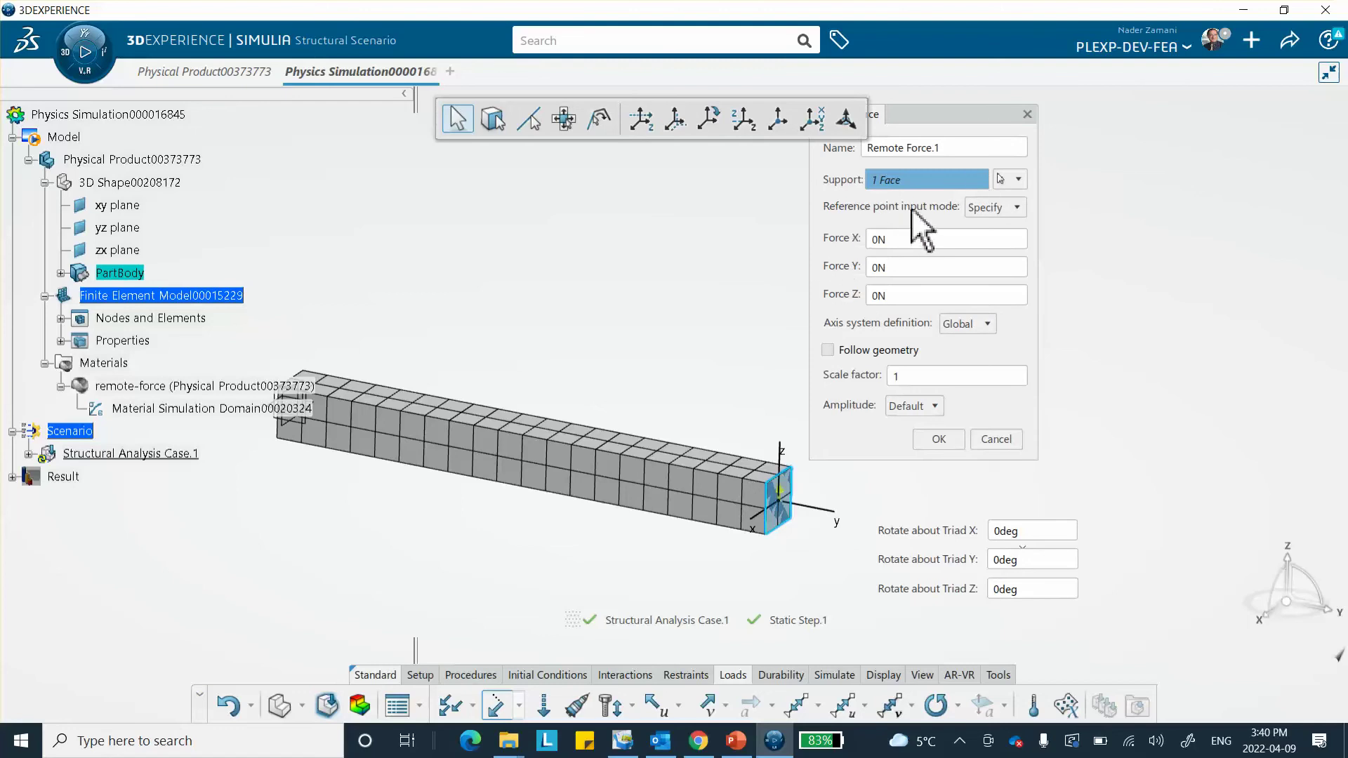
Set the remote force's reference point input mode to Support and choose Point.1 from PartBody as the point.
left_click(1016, 204)
left_click(990, 244)
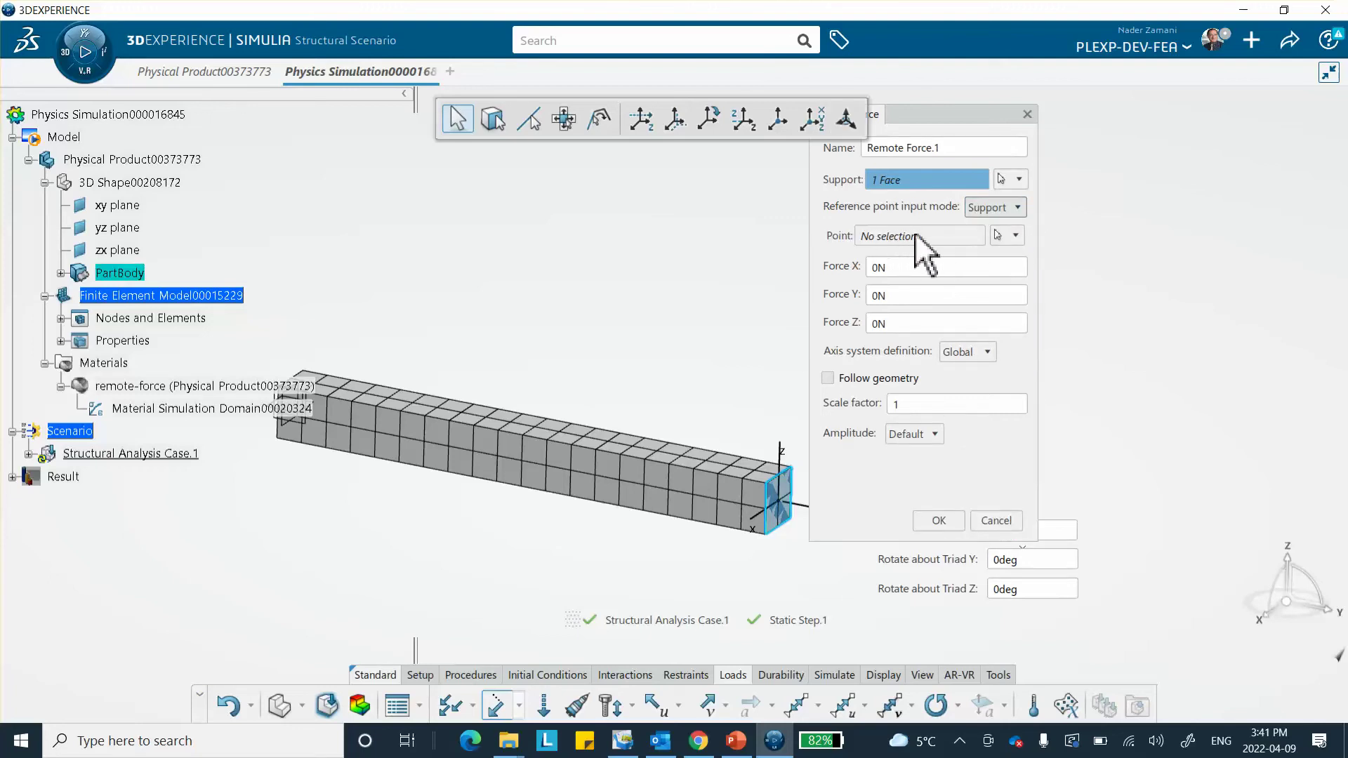
middle_click_drag(1110, 343, 667, 431)
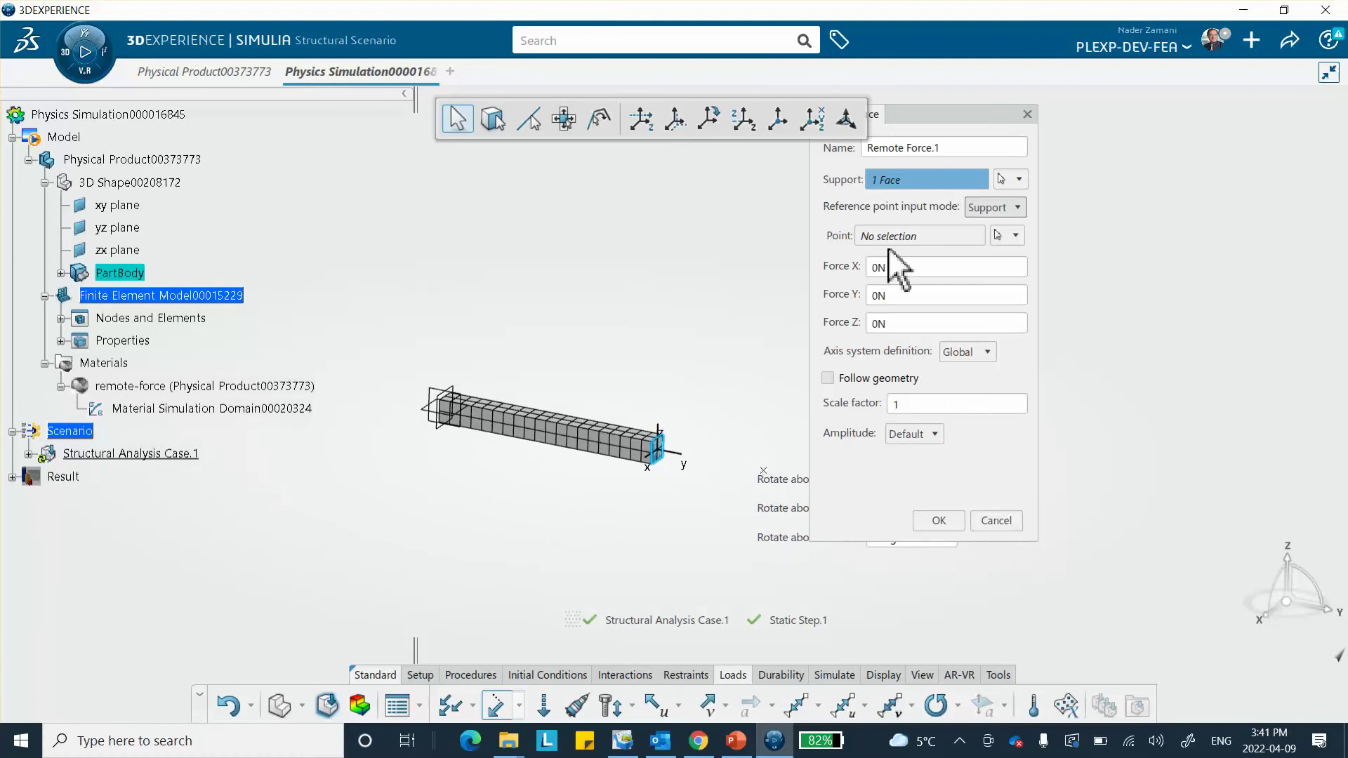
left_click(929, 239)
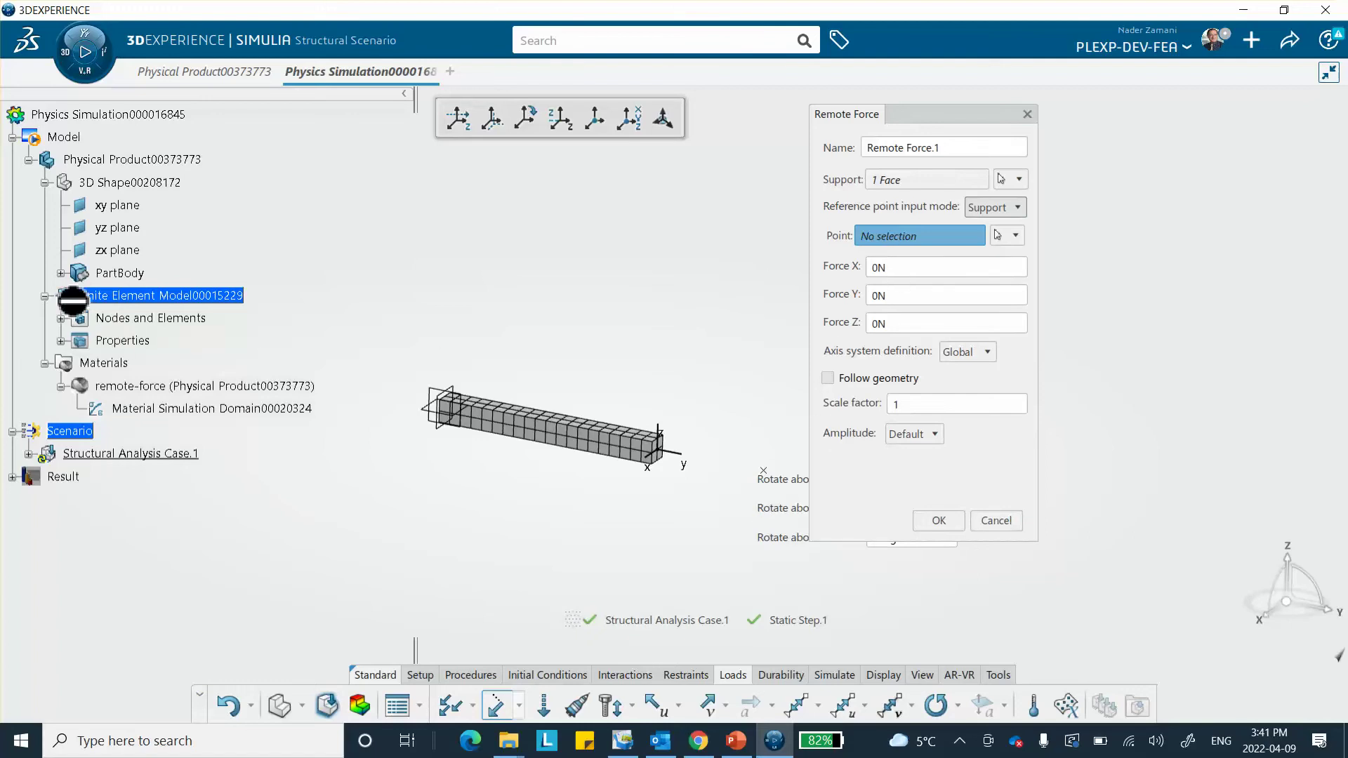
left_click(61, 274)
left_click(130, 318)
middle_click_drag(625, 309, 507, 172)
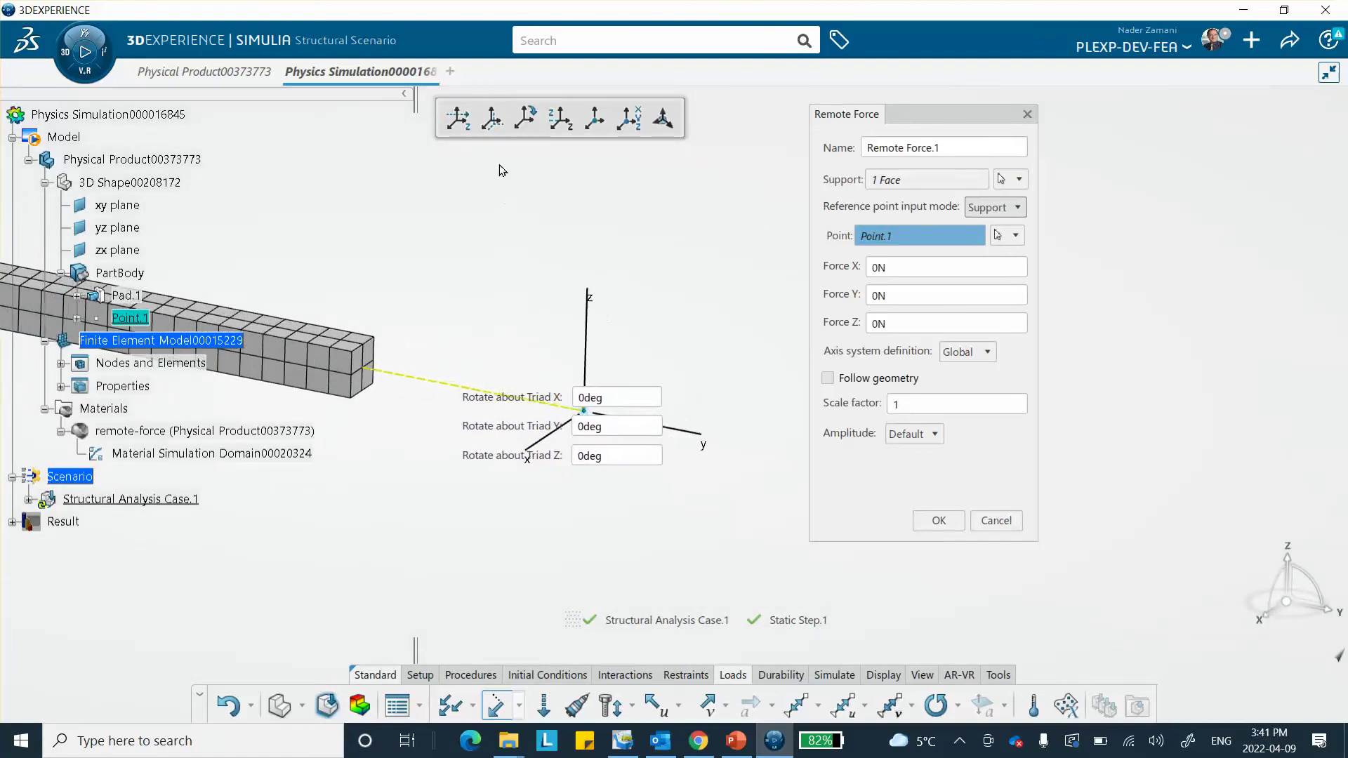
middle_click_drag(663, 449, 747, 378)
scroll(747, 377, "down", 5)
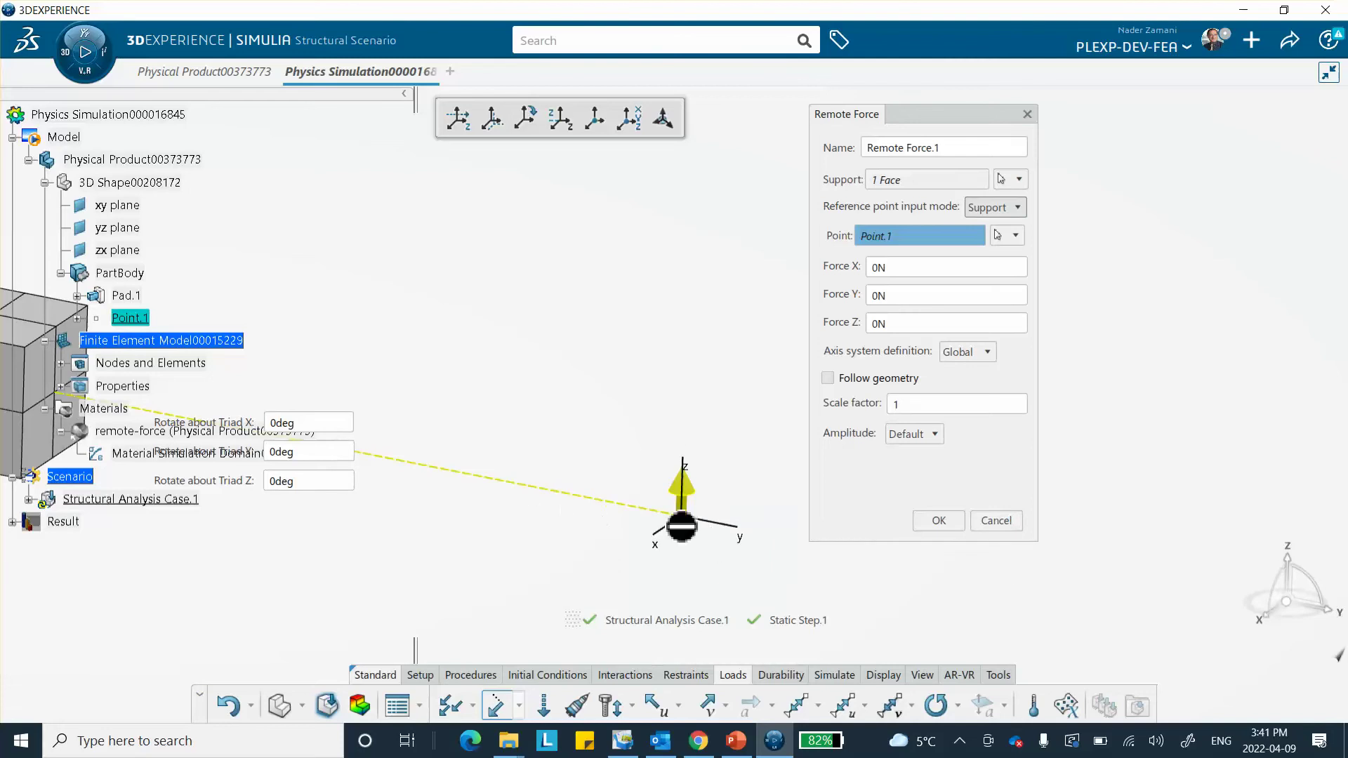
Set the remote force's Z component to -1000 N and create the load.
double_click(902, 323)
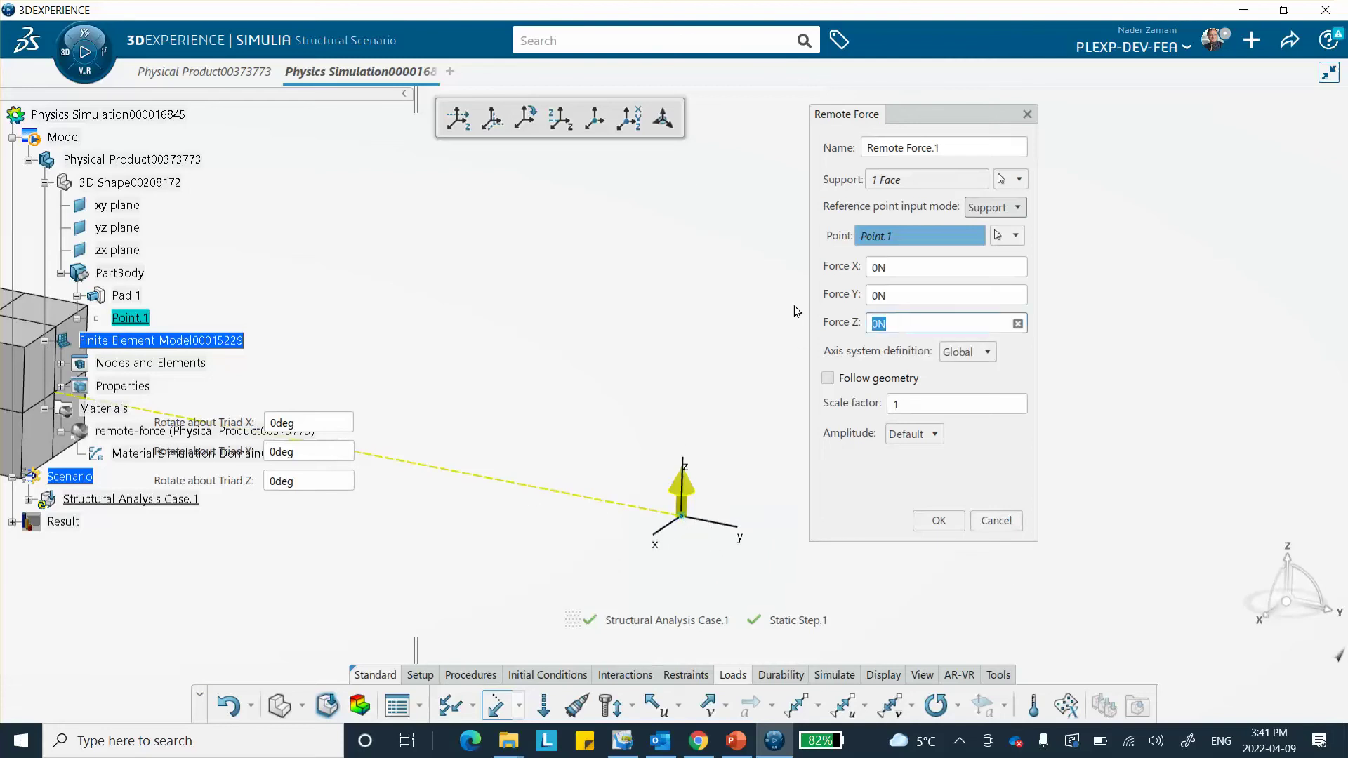
type("-19")
left_click(937, 521)
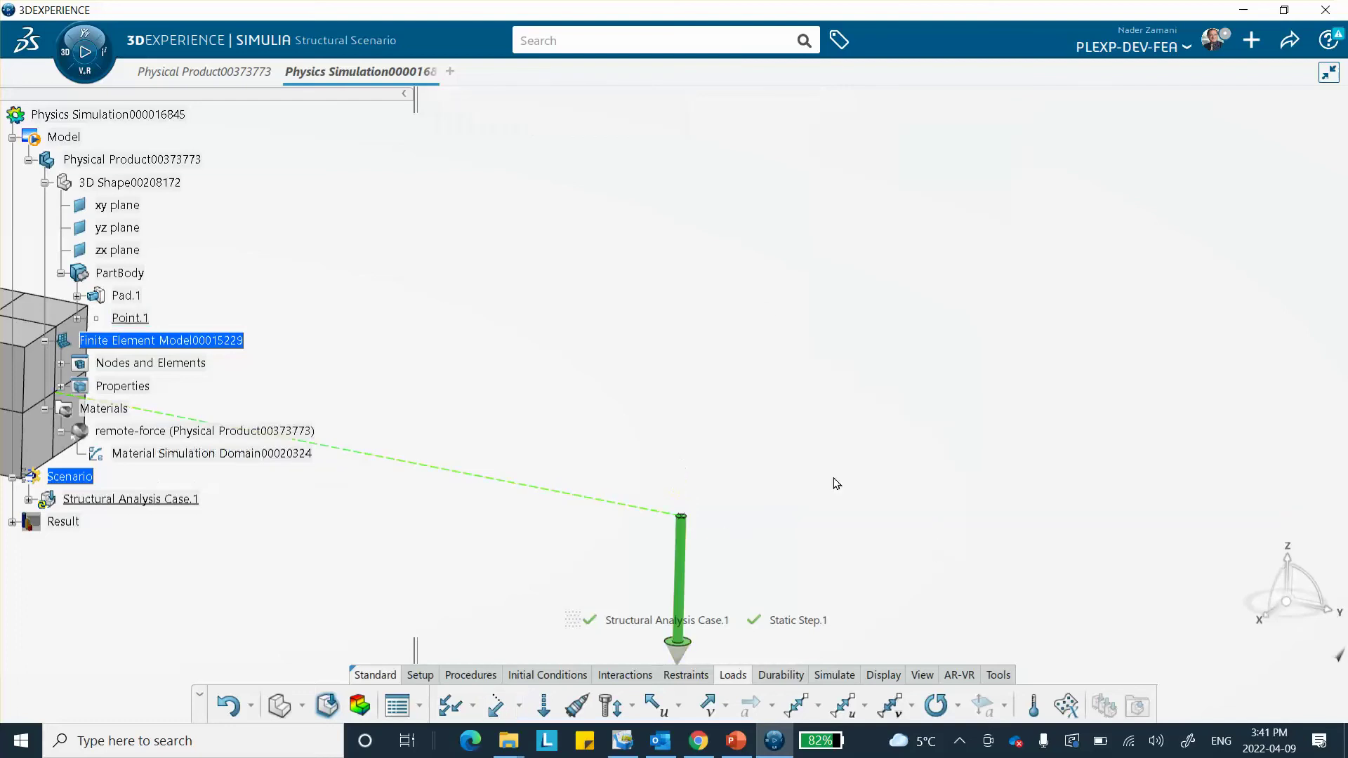
middle_click_drag(695, 381, 1053, 339)
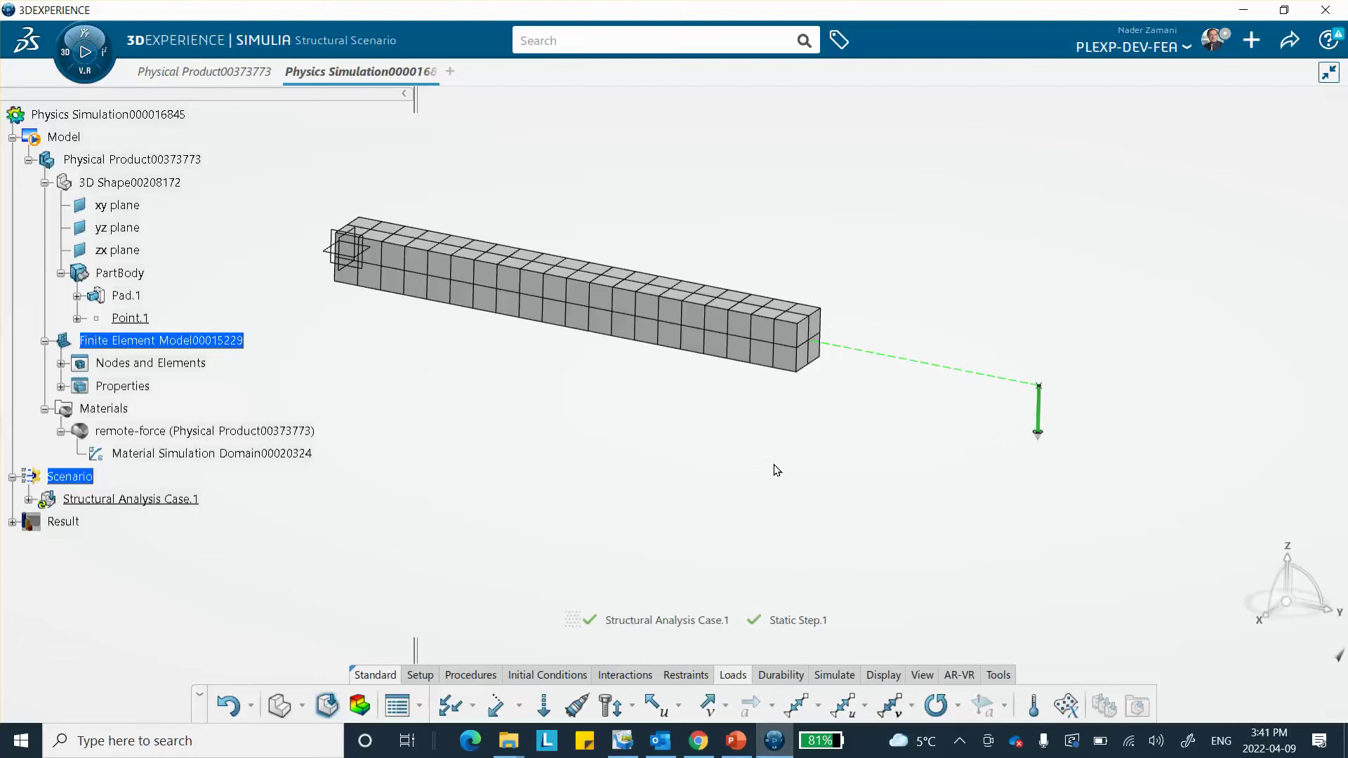
Run the model and scenario check, followed by the simulation checks with Local interactive location and 4 cores.
left_click(835, 675)
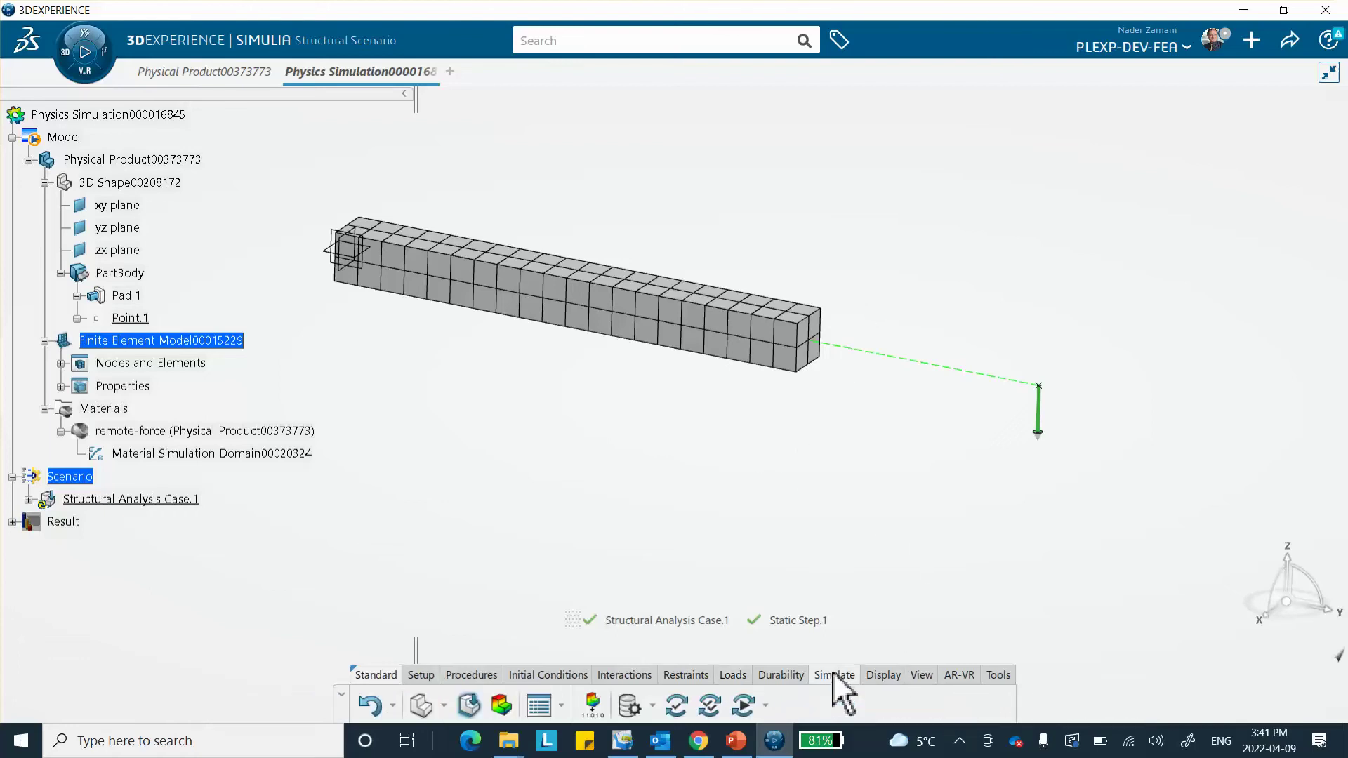
left_click(673, 706)
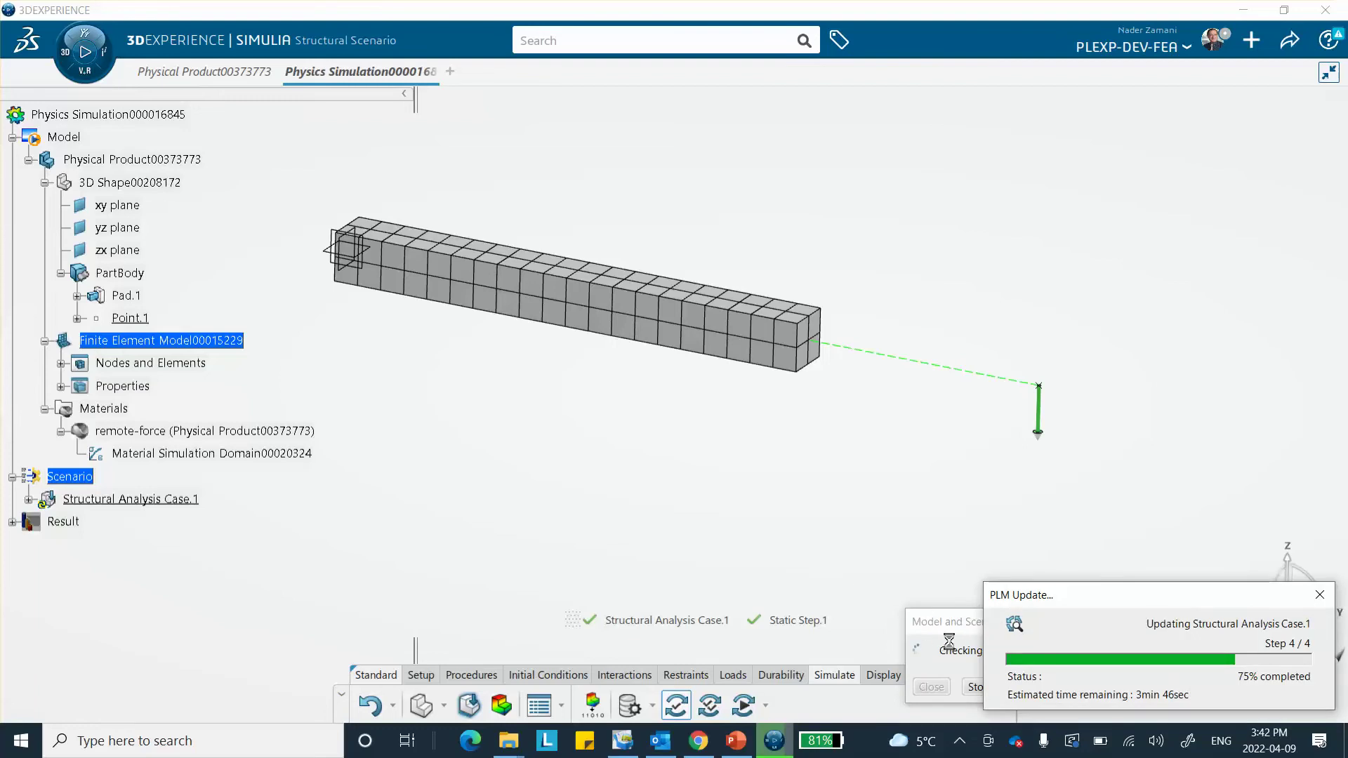
left_click(931, 687)
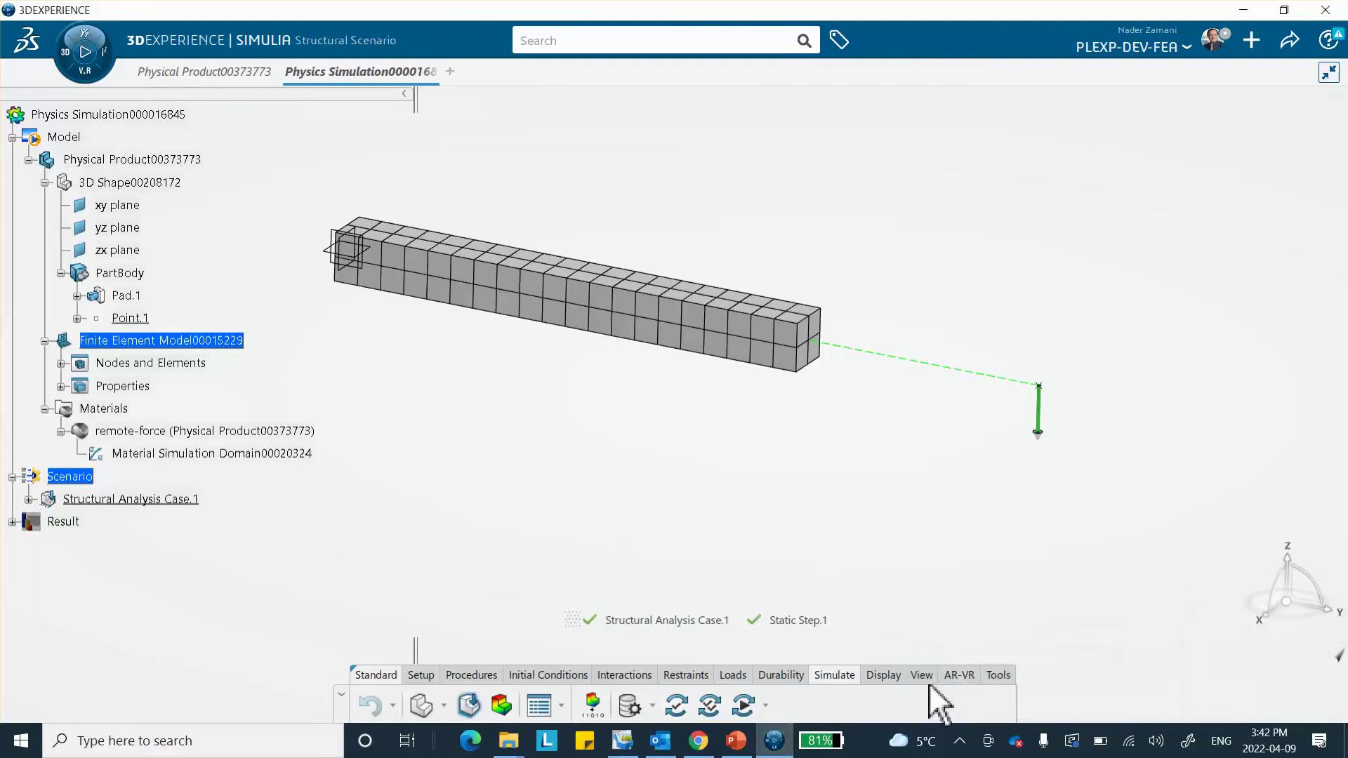
left_click(709, 707)
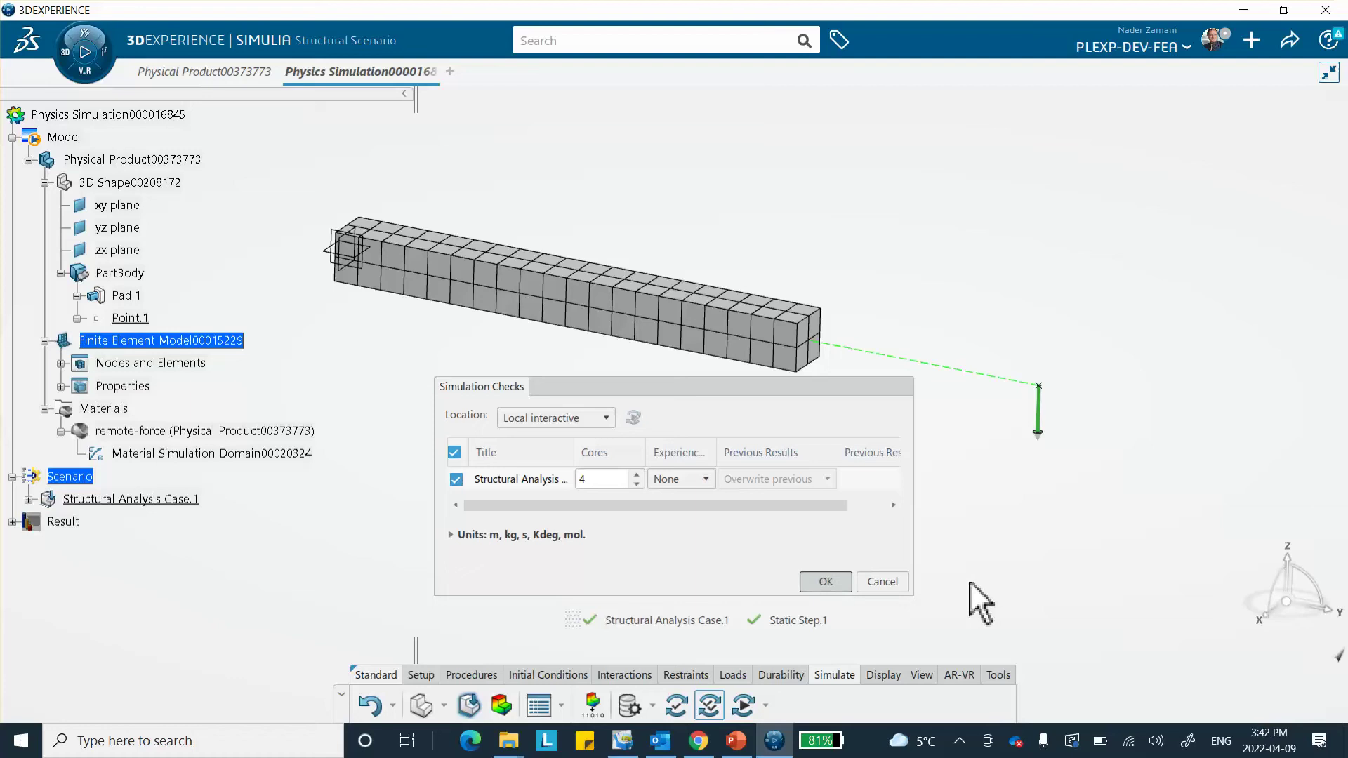
key("Return")
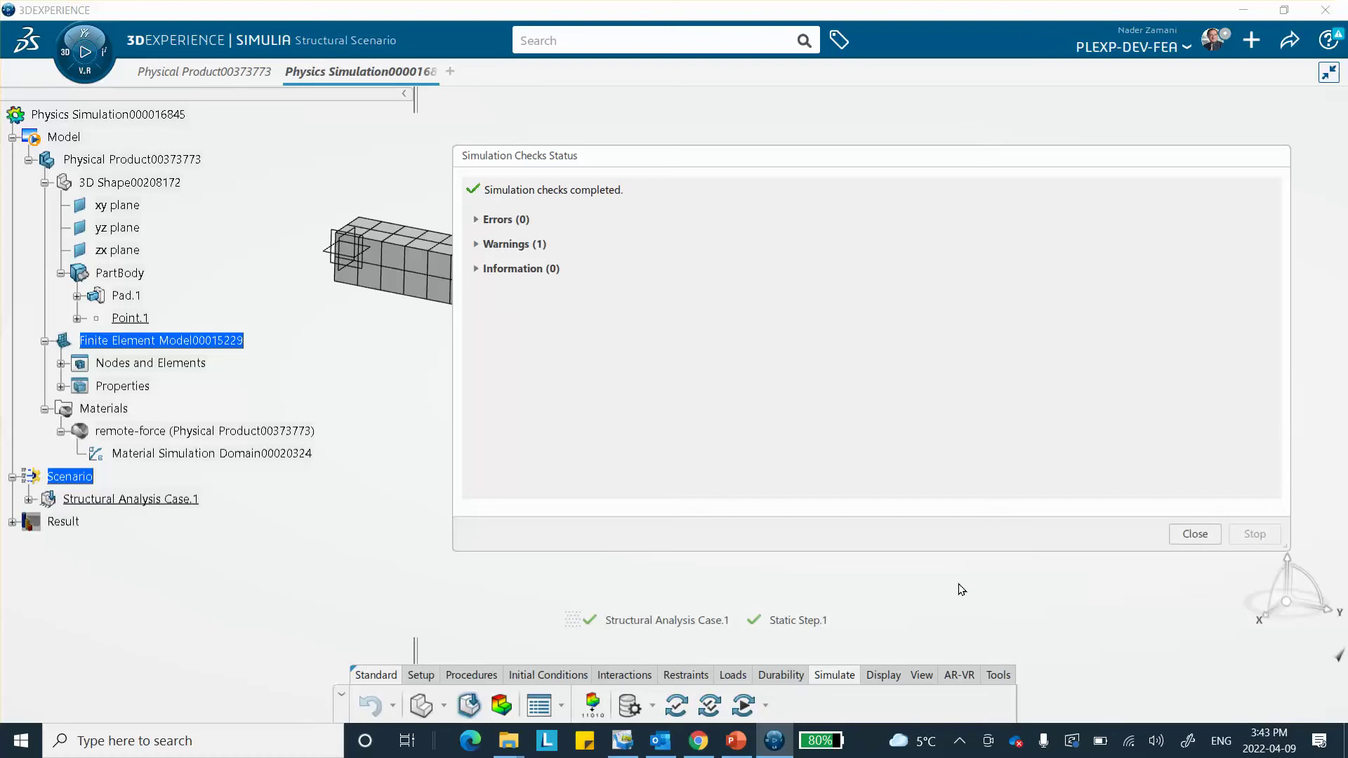
left_click(1193, 532)
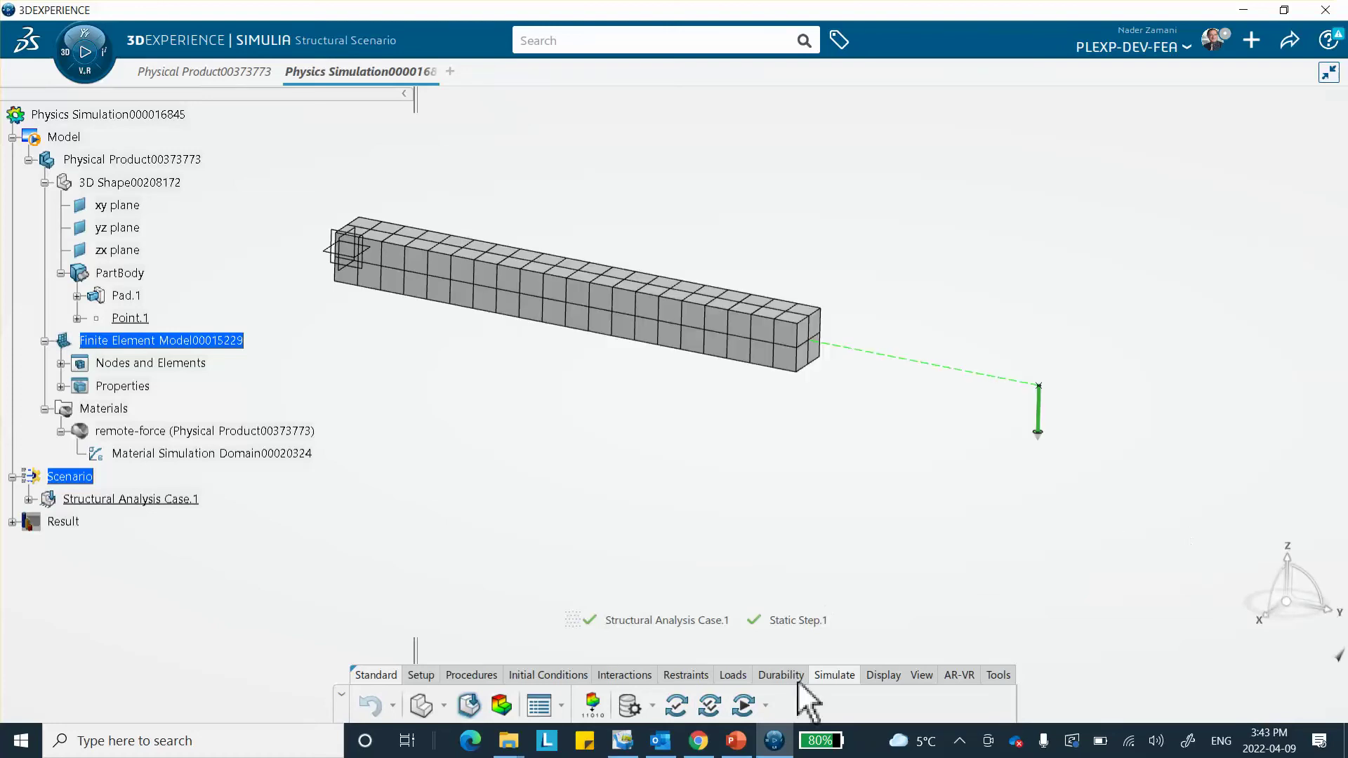
Run the structural analysis case as Local interactive on 4 cores, overwriting previous results.
left_click(757, 693)
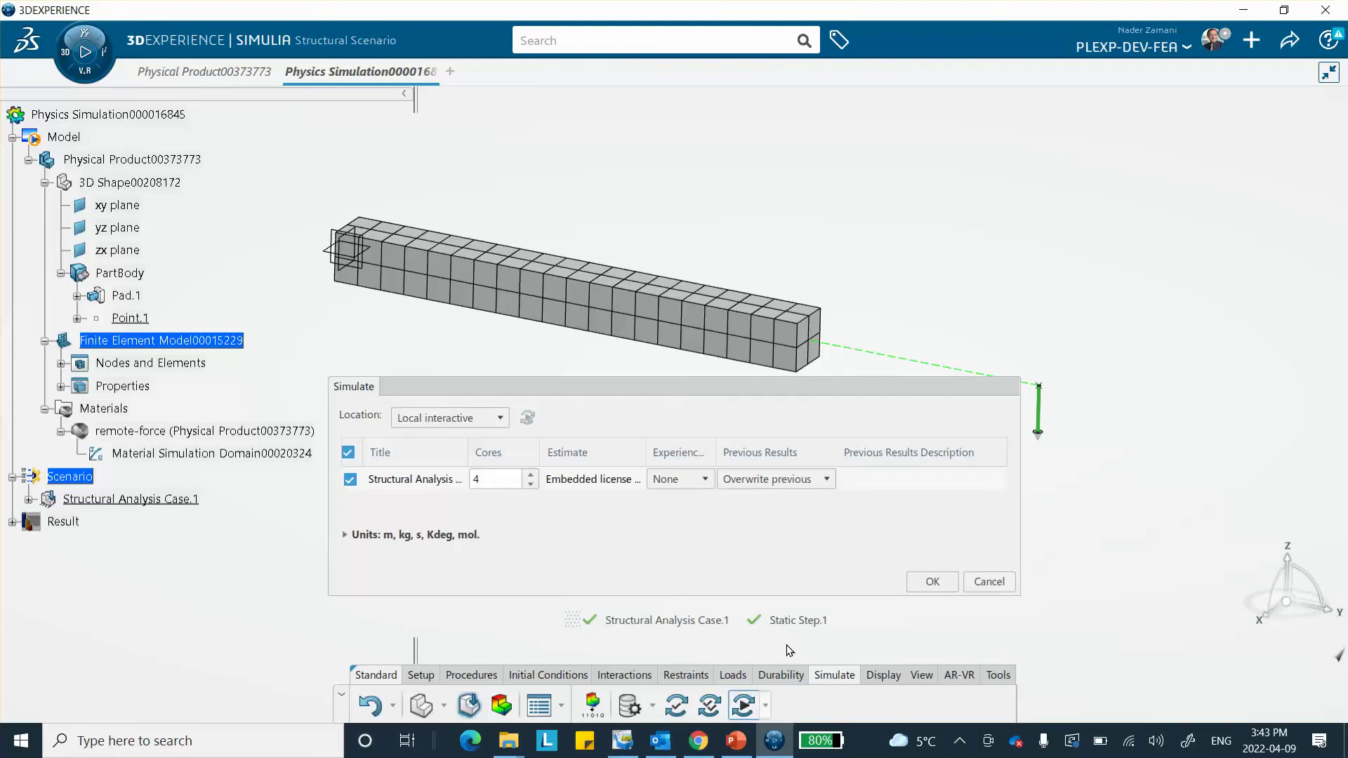
left_click(932, 582)
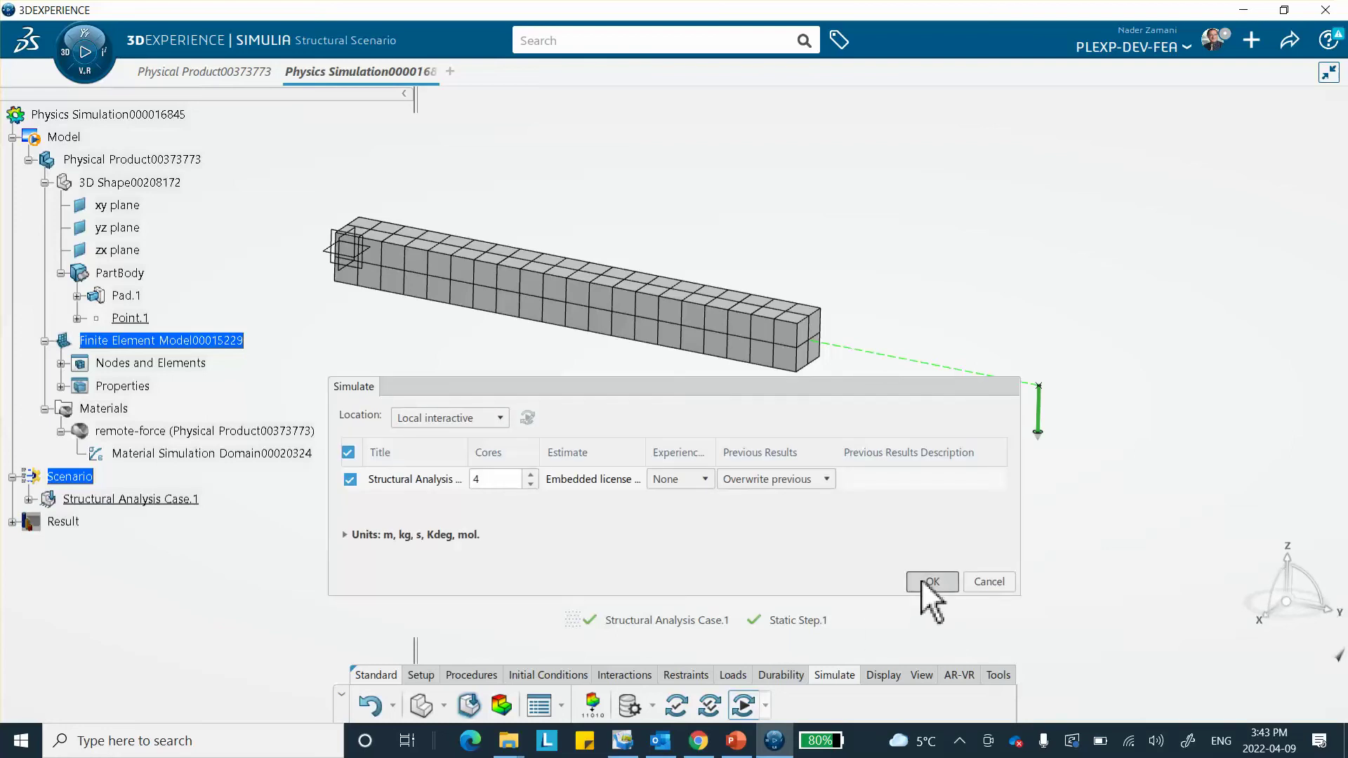
Switch to PowerPoint and review the hand calculations for deflection, rotation and maximum stress on slide 3.
left_click(737, 741)
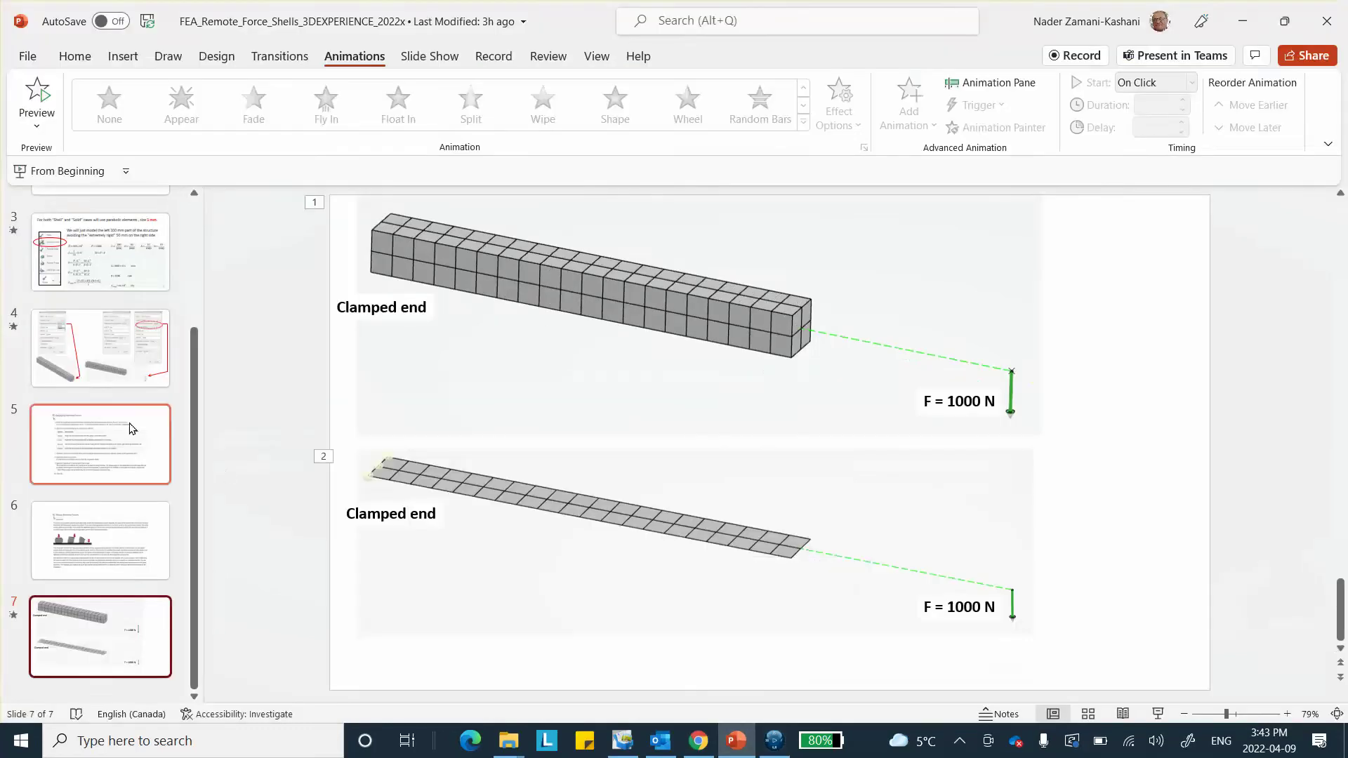
left_click(96, 277)
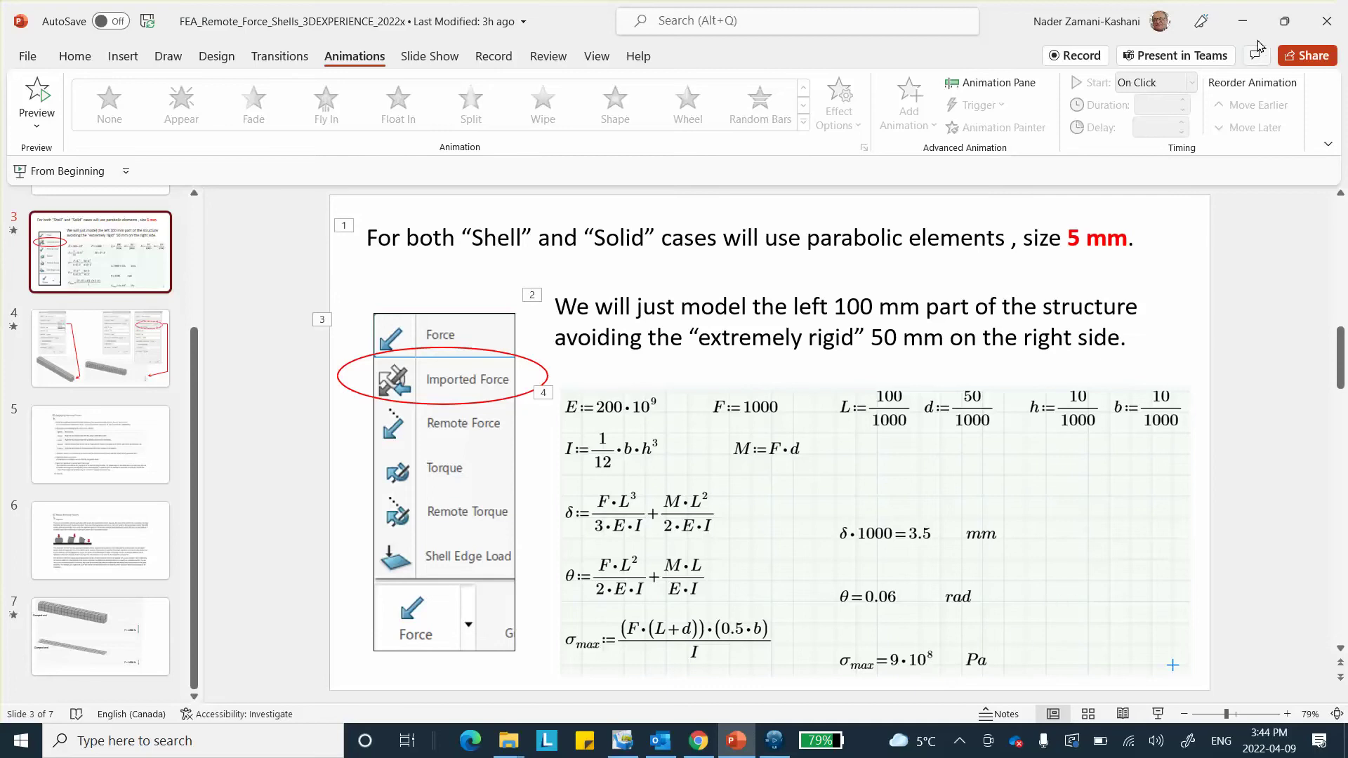
left_click(1242, 21)
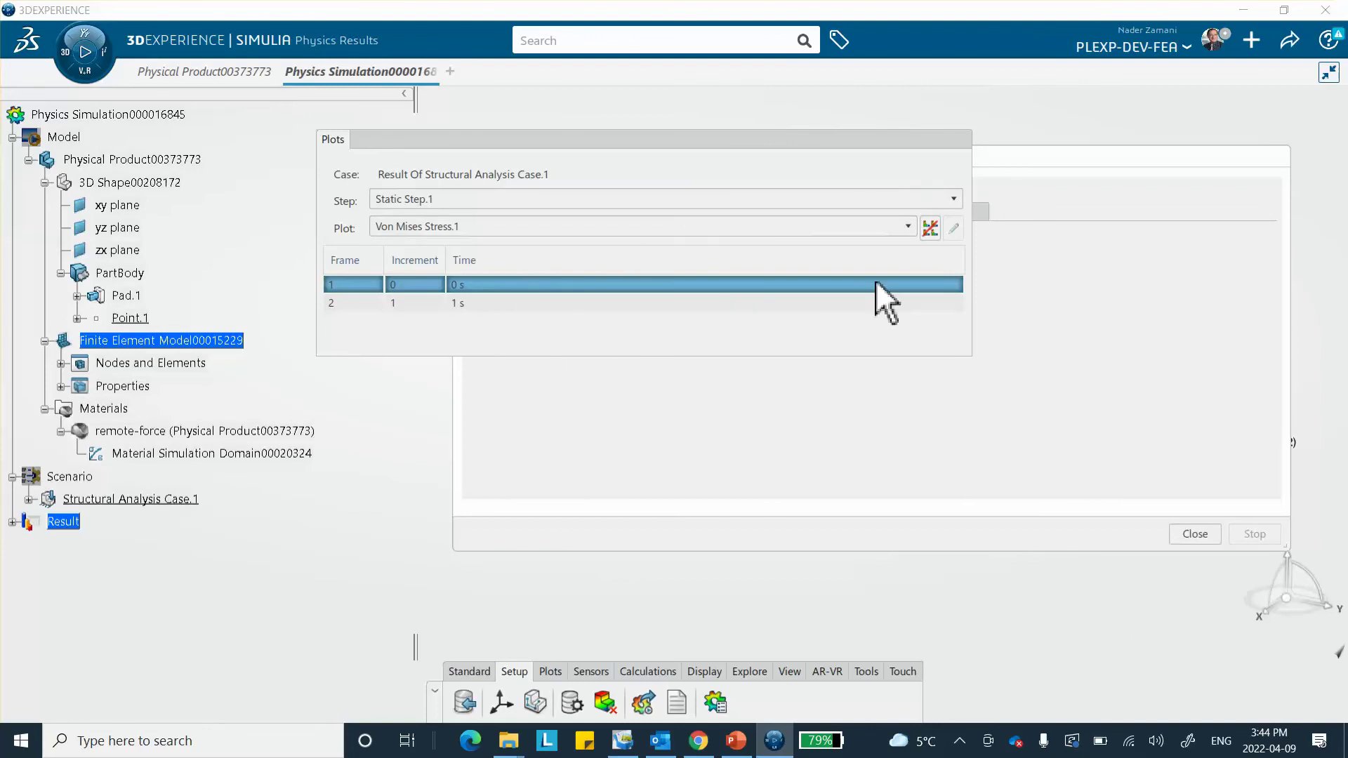
Examine the Von Mises Stress.1 and Displacement.1 plots of the static step at the 1 s frame.
left_click(1193, 535)
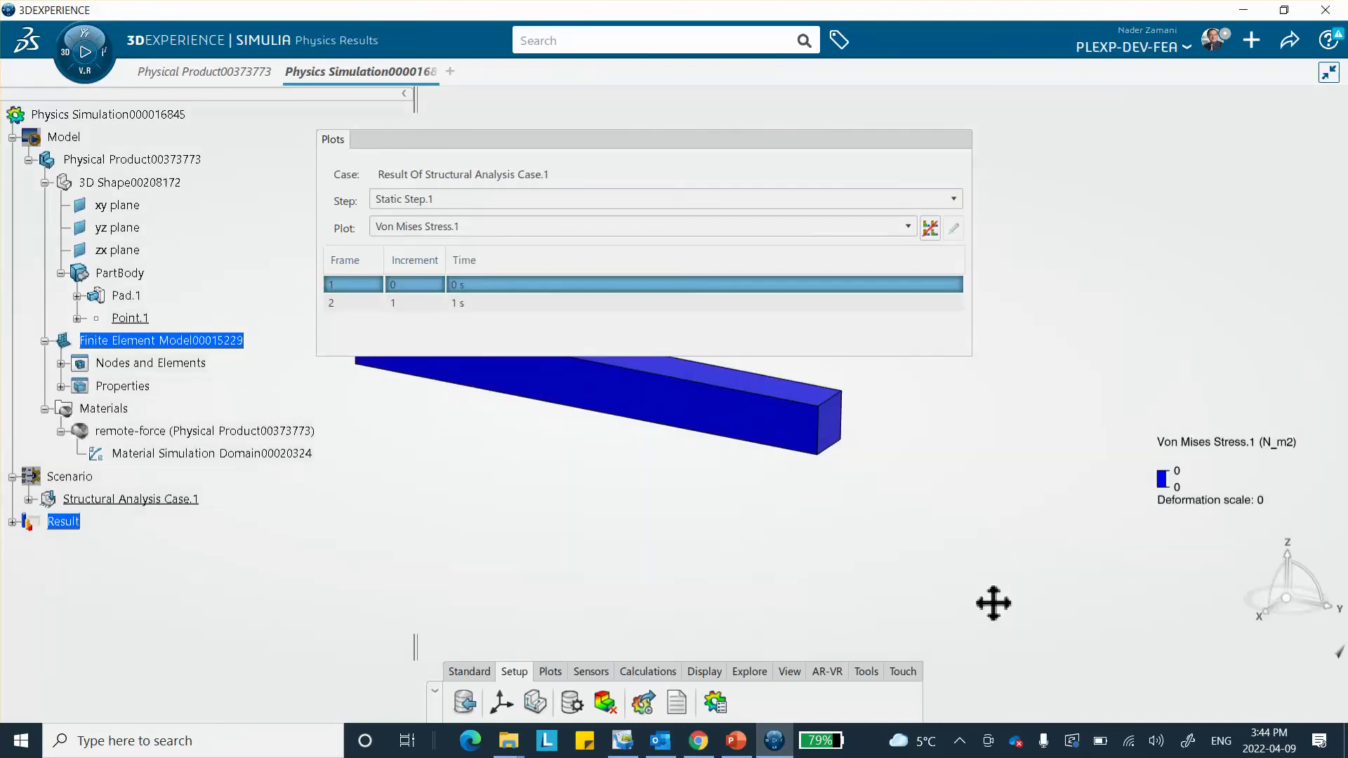
left_click(423, 303)
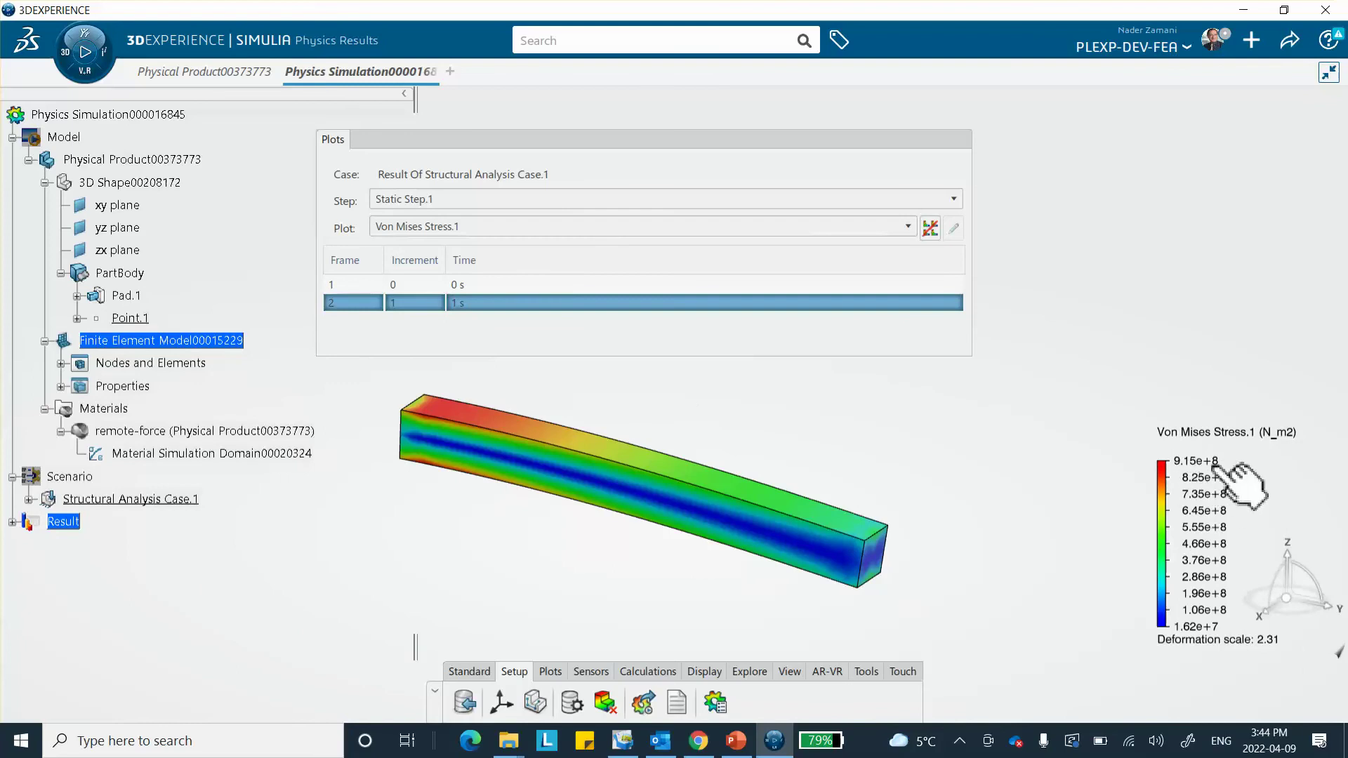
left_click(426, 227)
left_click(425, 263)
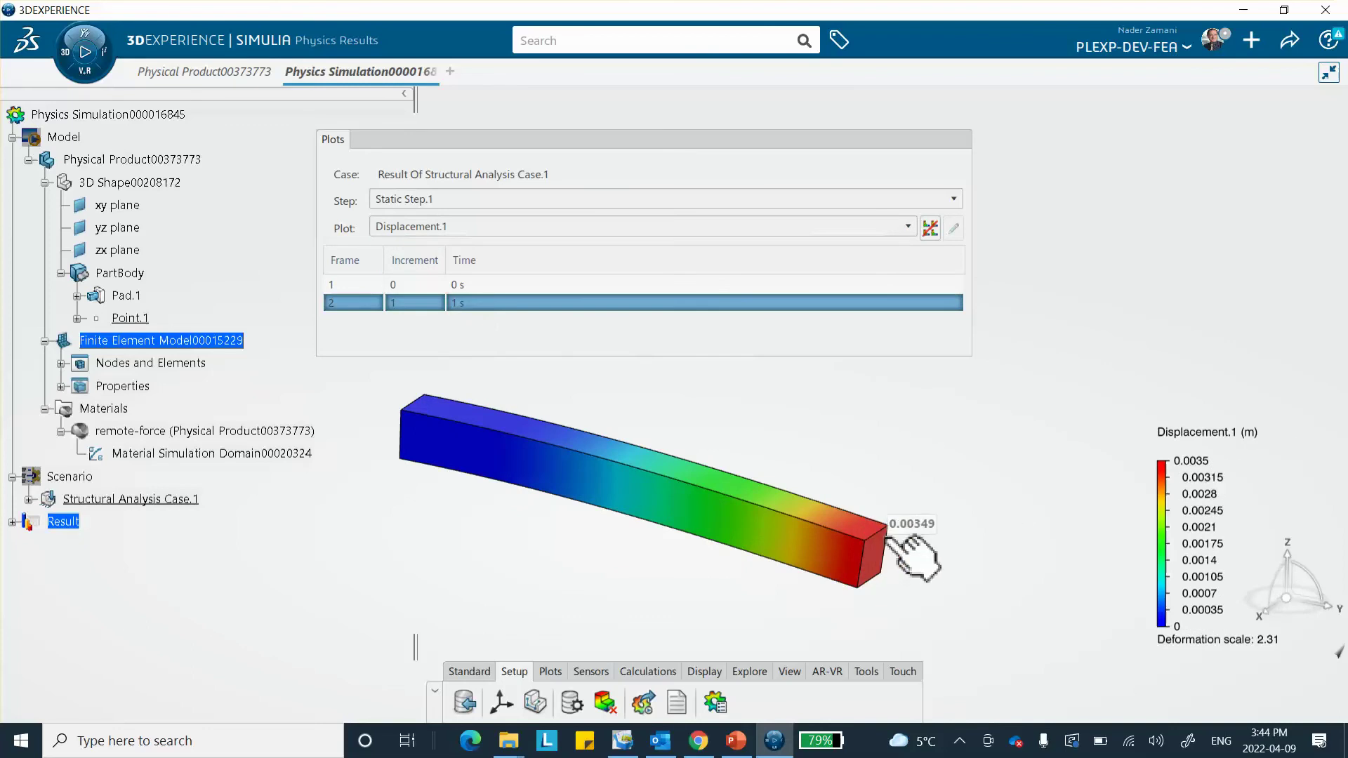
left_click(733, 139)
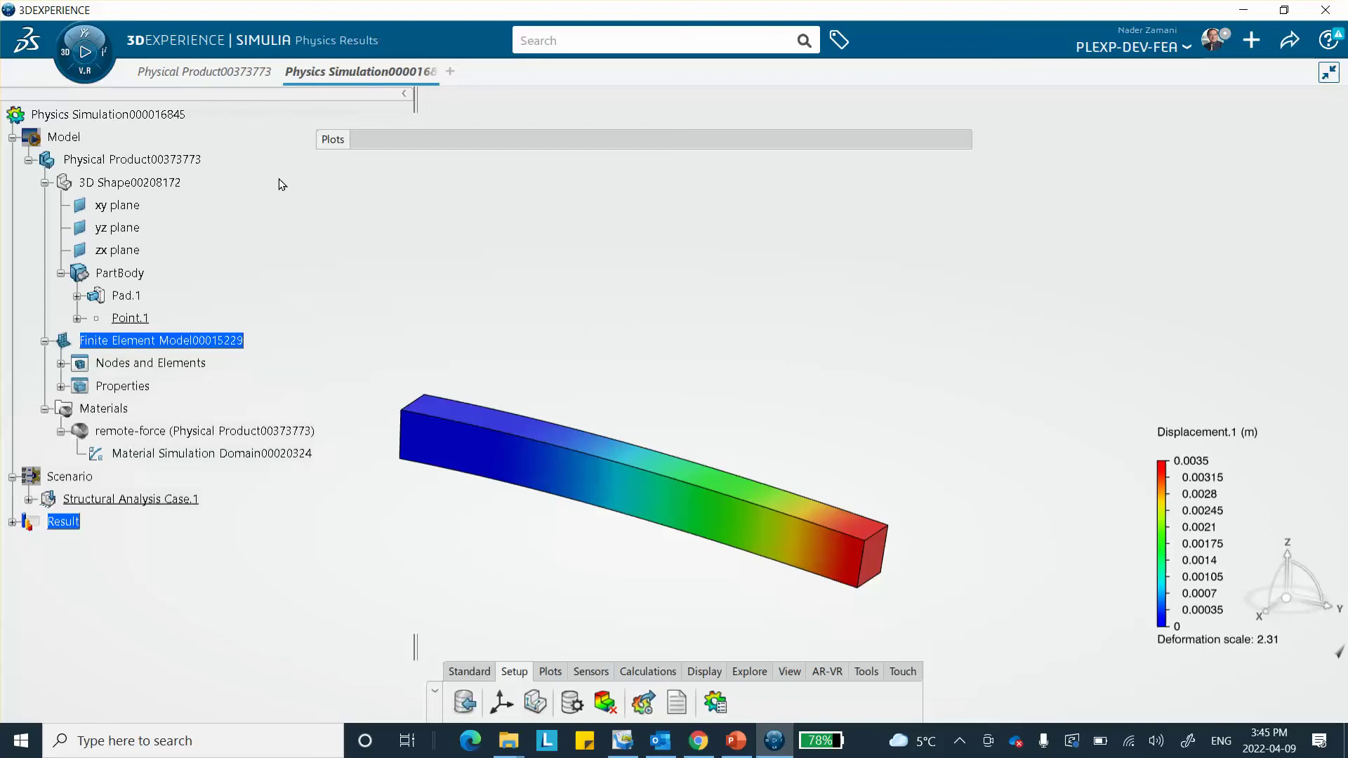
Open Generative Shape Design with a new 3D part.
left_click(66, 52)
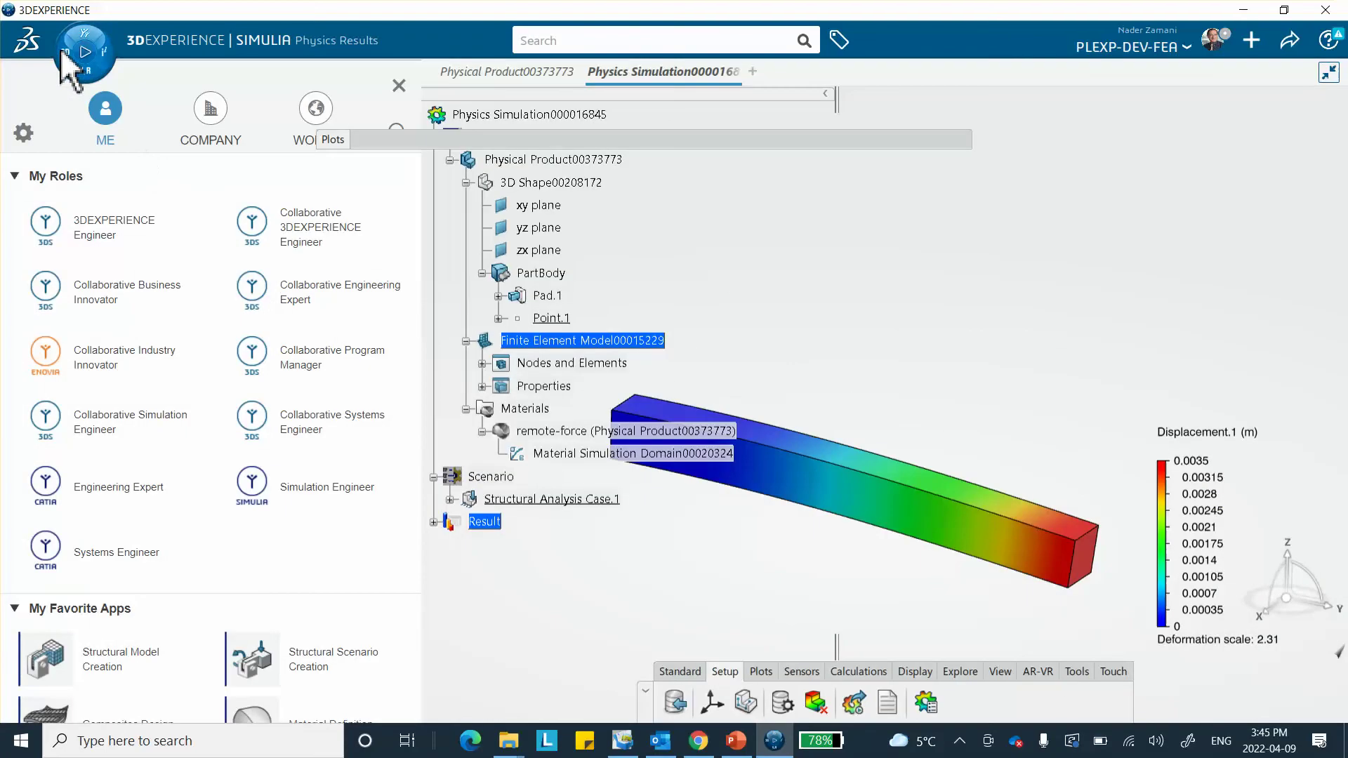
scroll(246, 291, "down", 7)
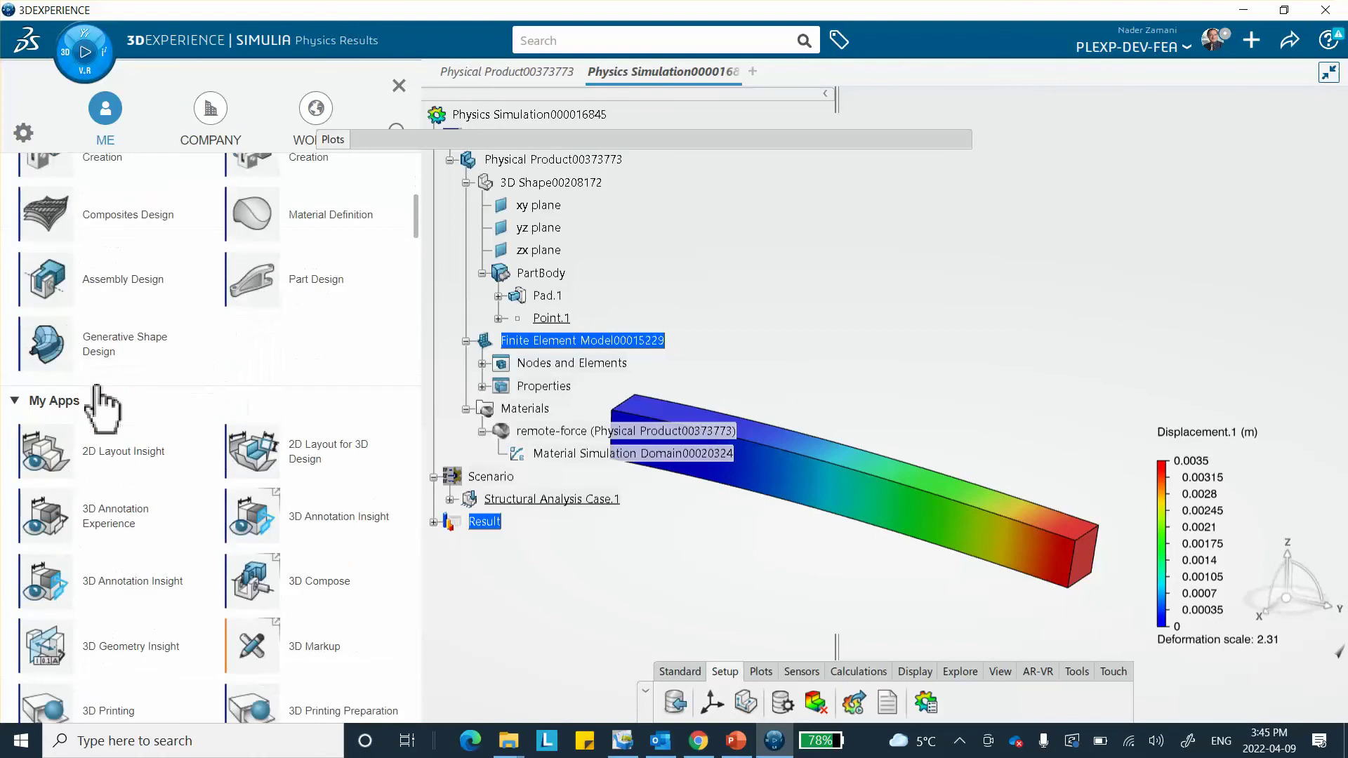
left_click(122, 349)
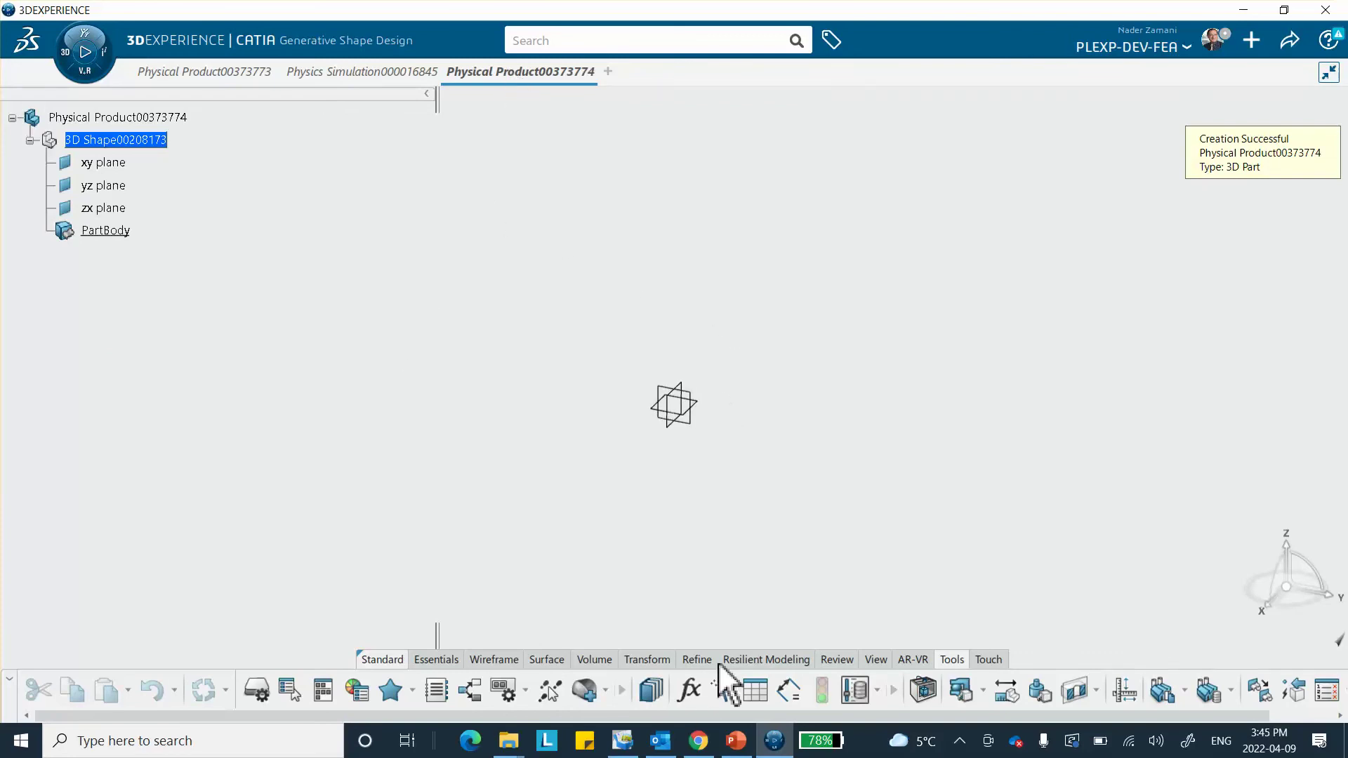
Switch to PowerPoint and review the clamped solid and shell beam models on slide 7.
mouse_move(734, 743)
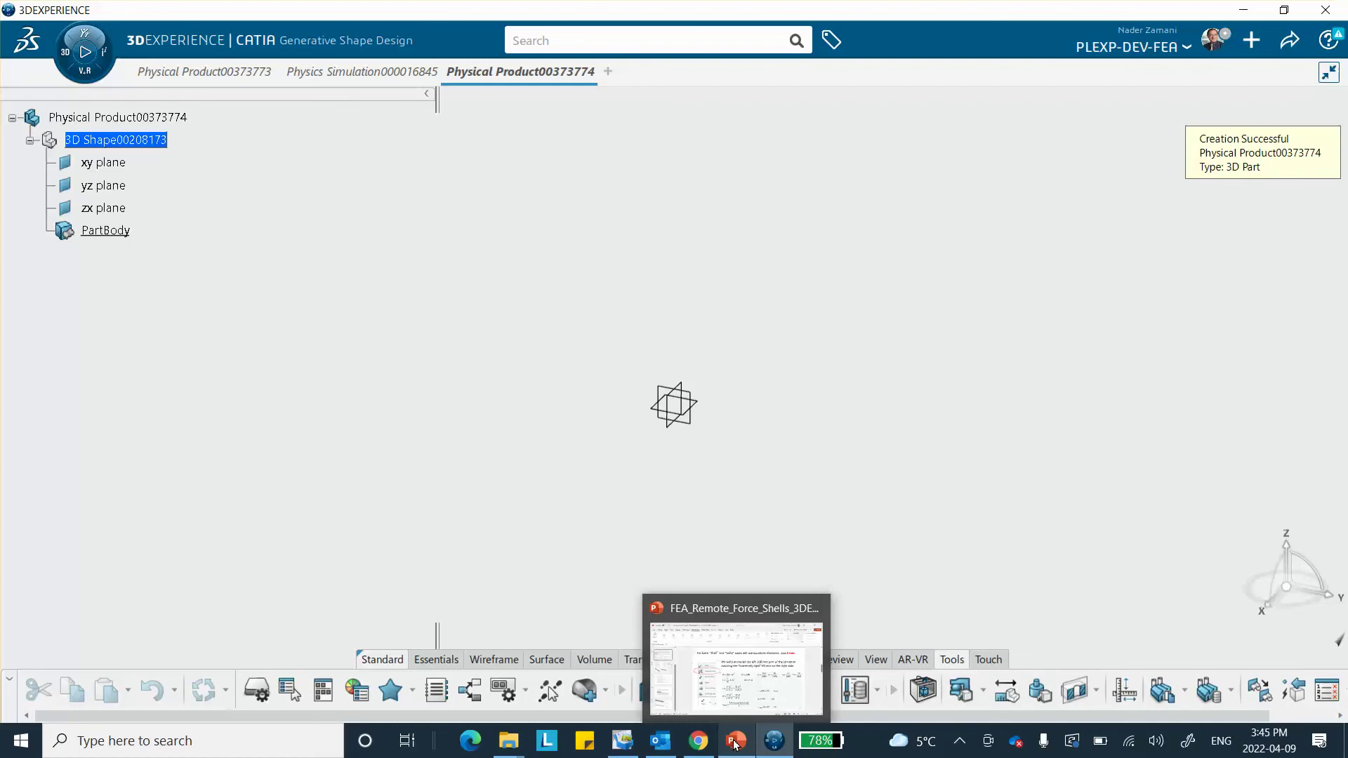
left_click(735, 745)
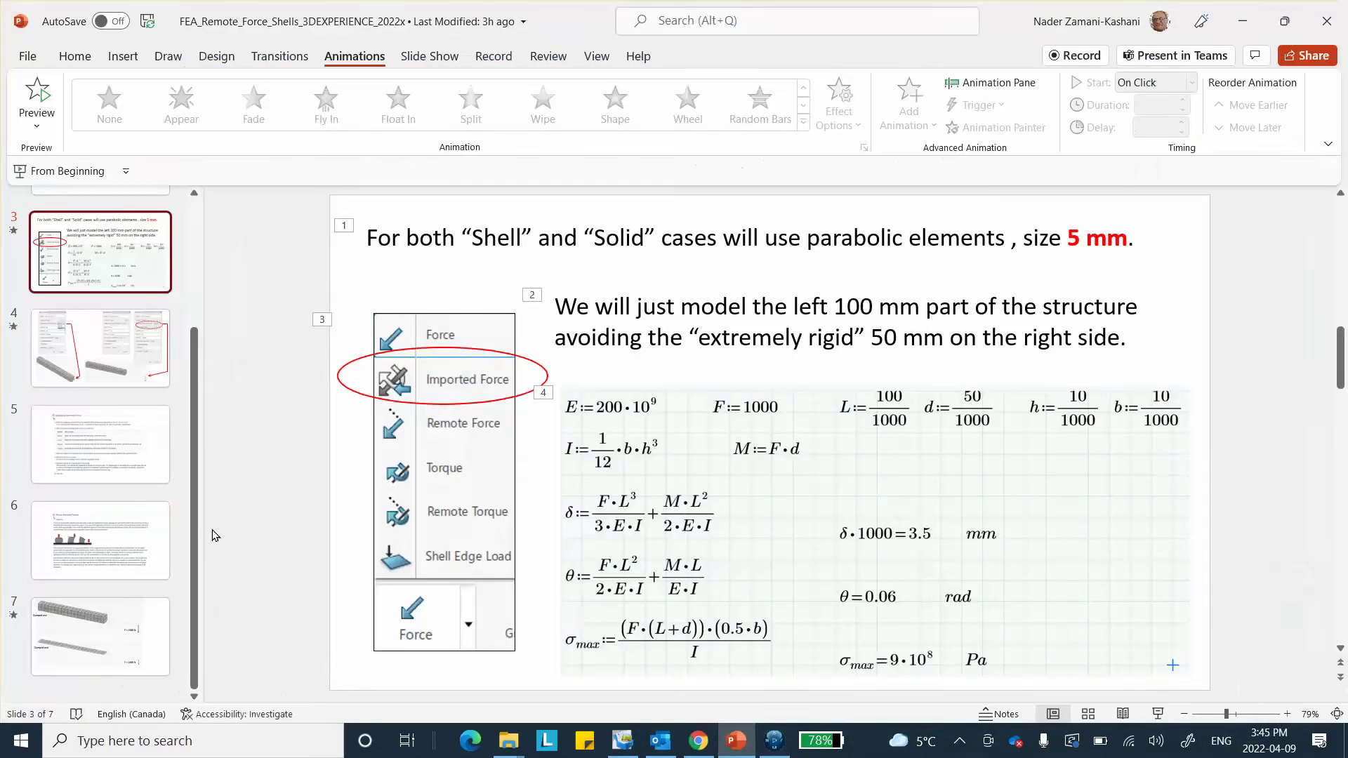
left_click(101, 635)
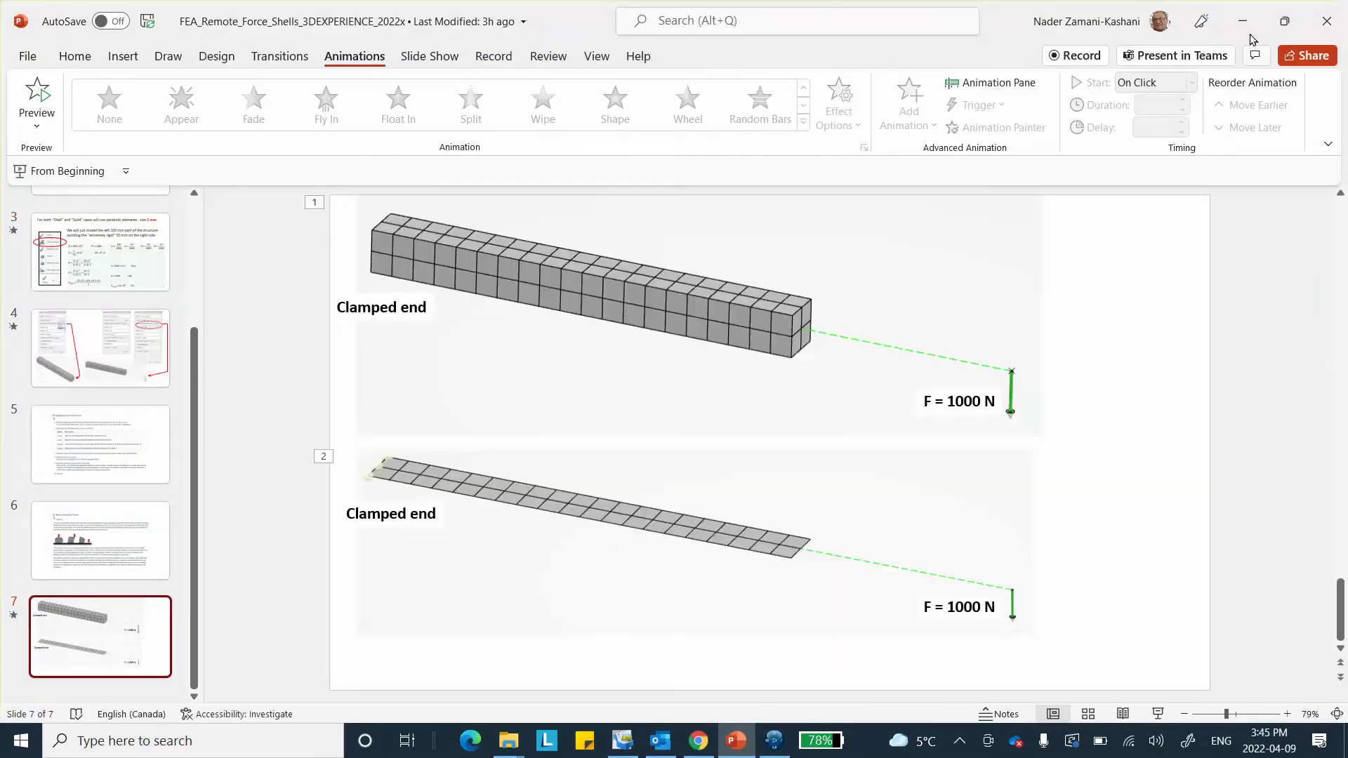
key("alt+Tab")
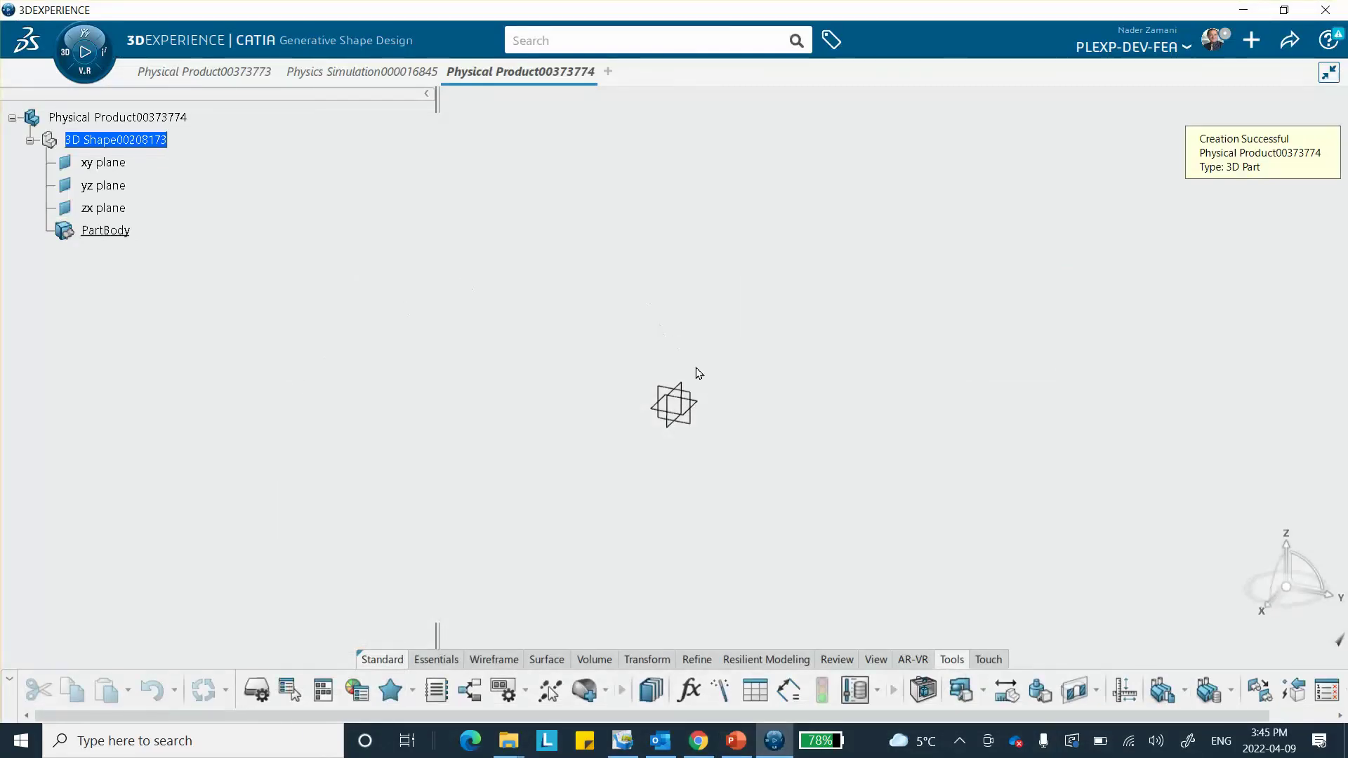
Sketch a centered rectangle about 0.218 m by 0.035 m on the xy plane, centred on the V axis with one short edge on the H axis.
left_click(702, 404)
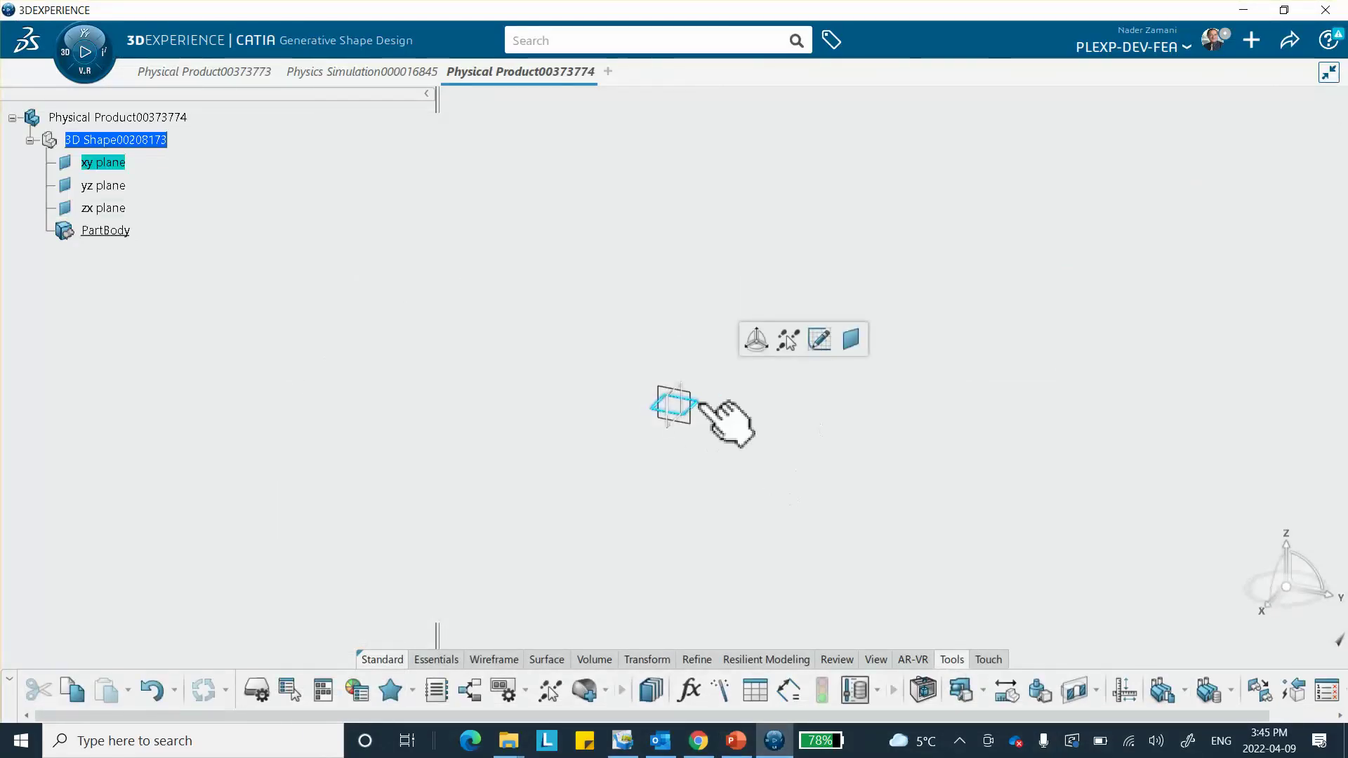
left_click(818, 339)
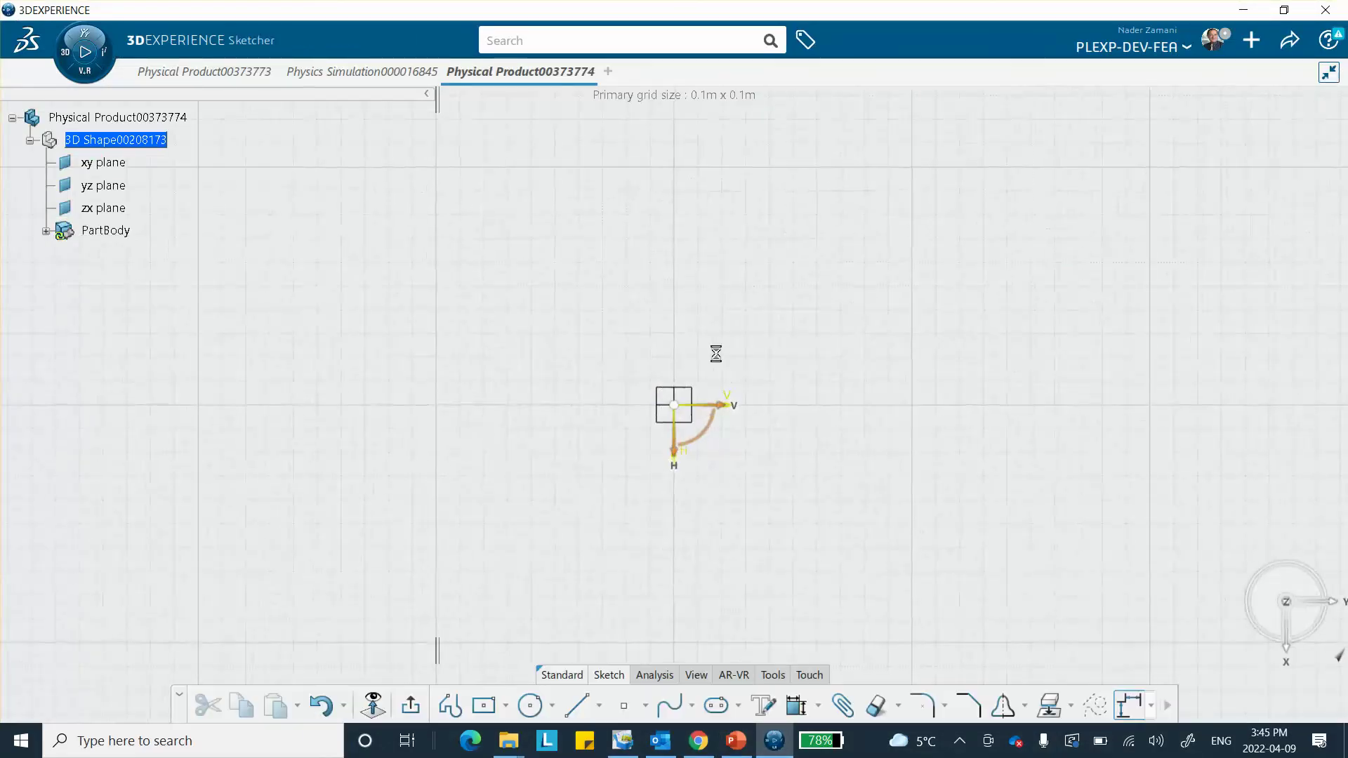
middle_click_drag(791, 365, 680, 428)
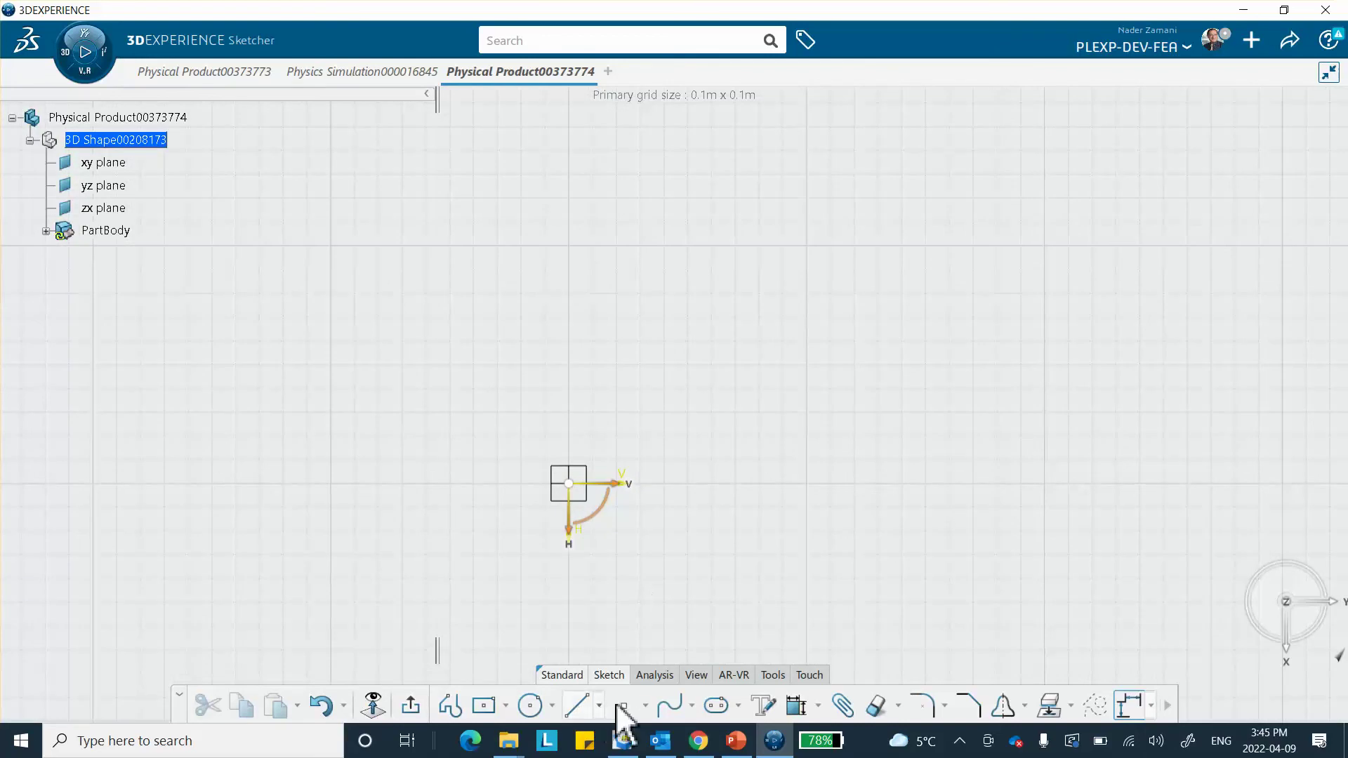
left_click(483, 705)
left_click(829, 483)
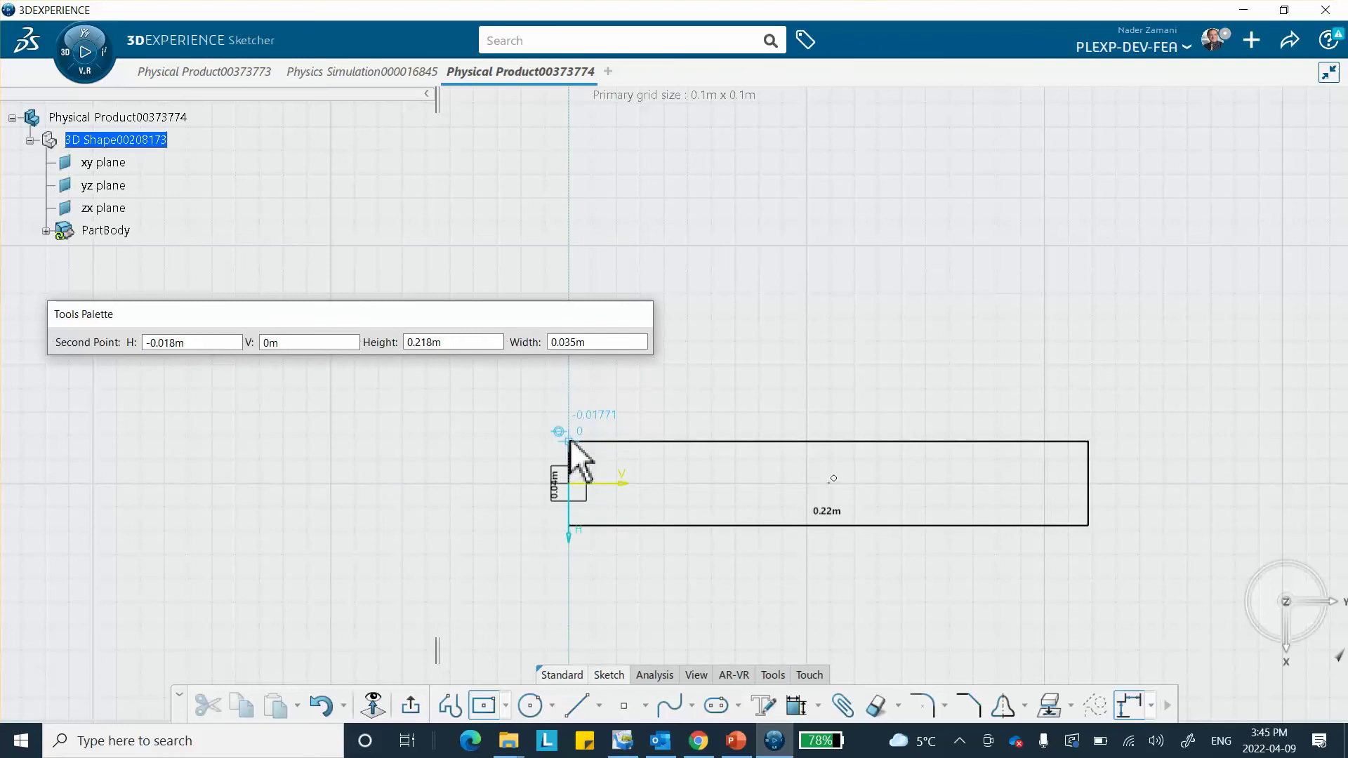
left_click(570, 442)
left_click(494, 355)
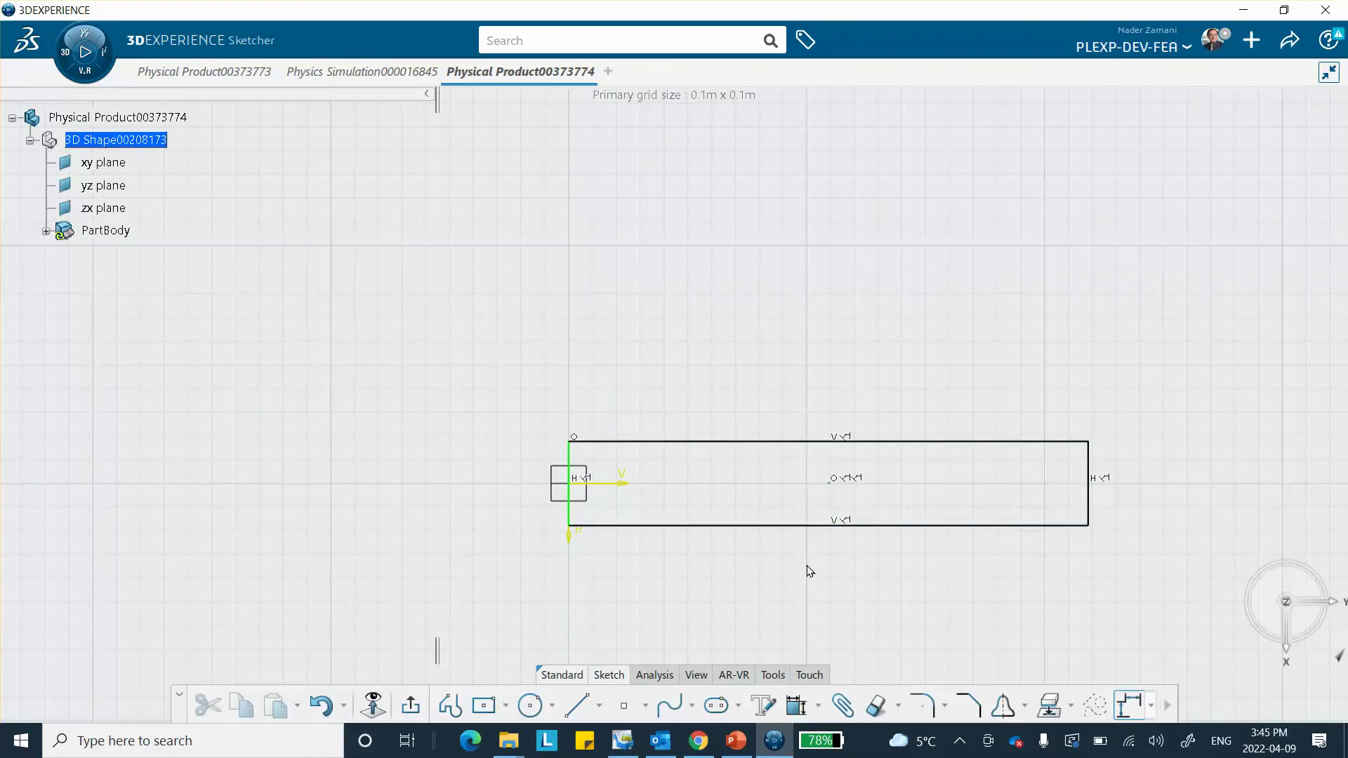
Dimension the rectangle's long side and set its length to 100 mm.
left_click(784, 443)
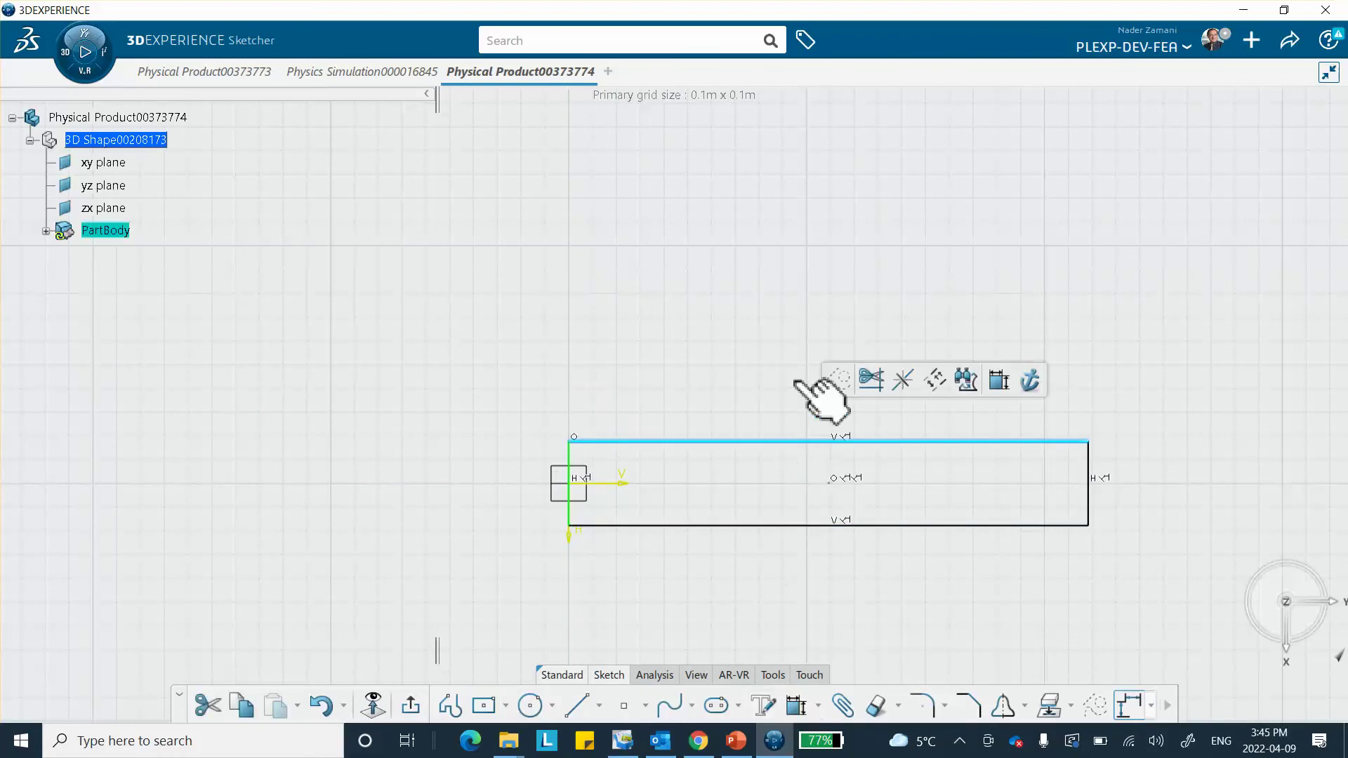
left_click(999, 381)
left_click(873, 344)
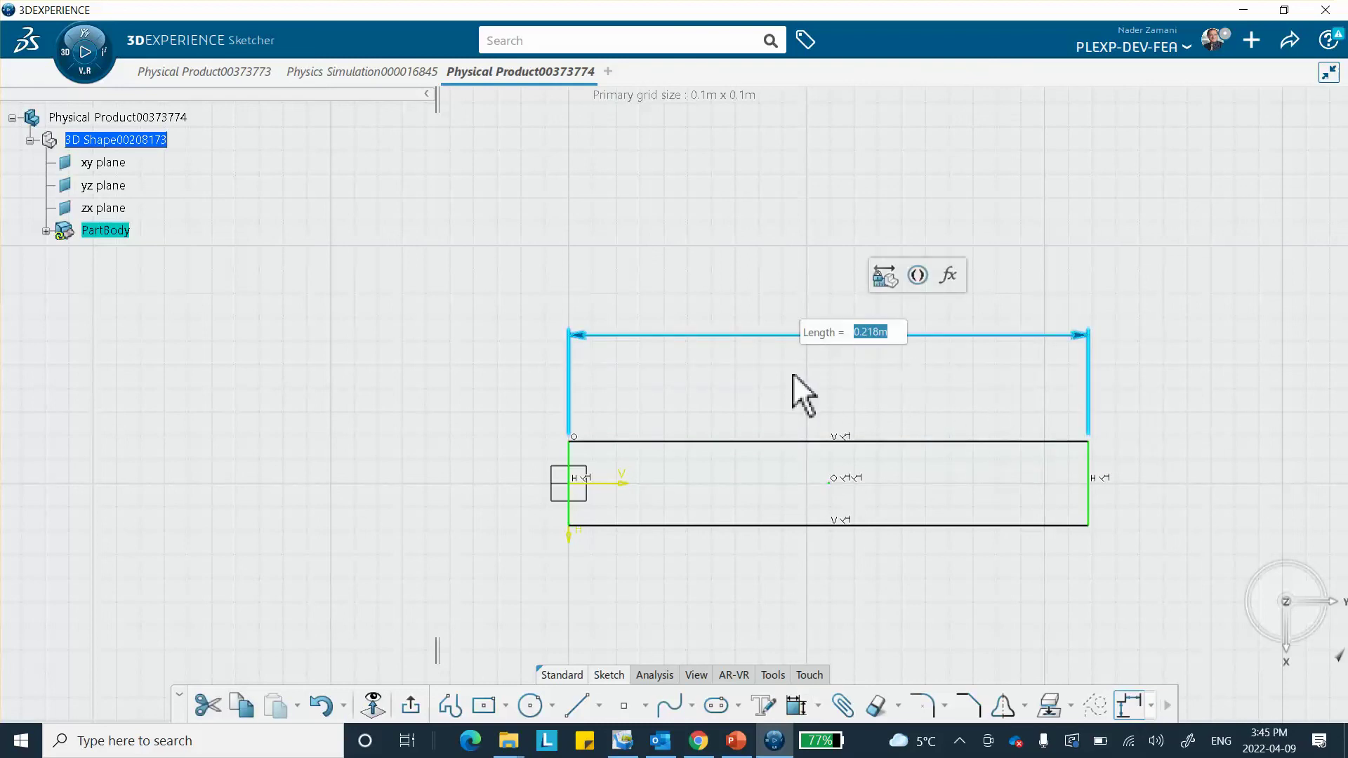
type("100mm")
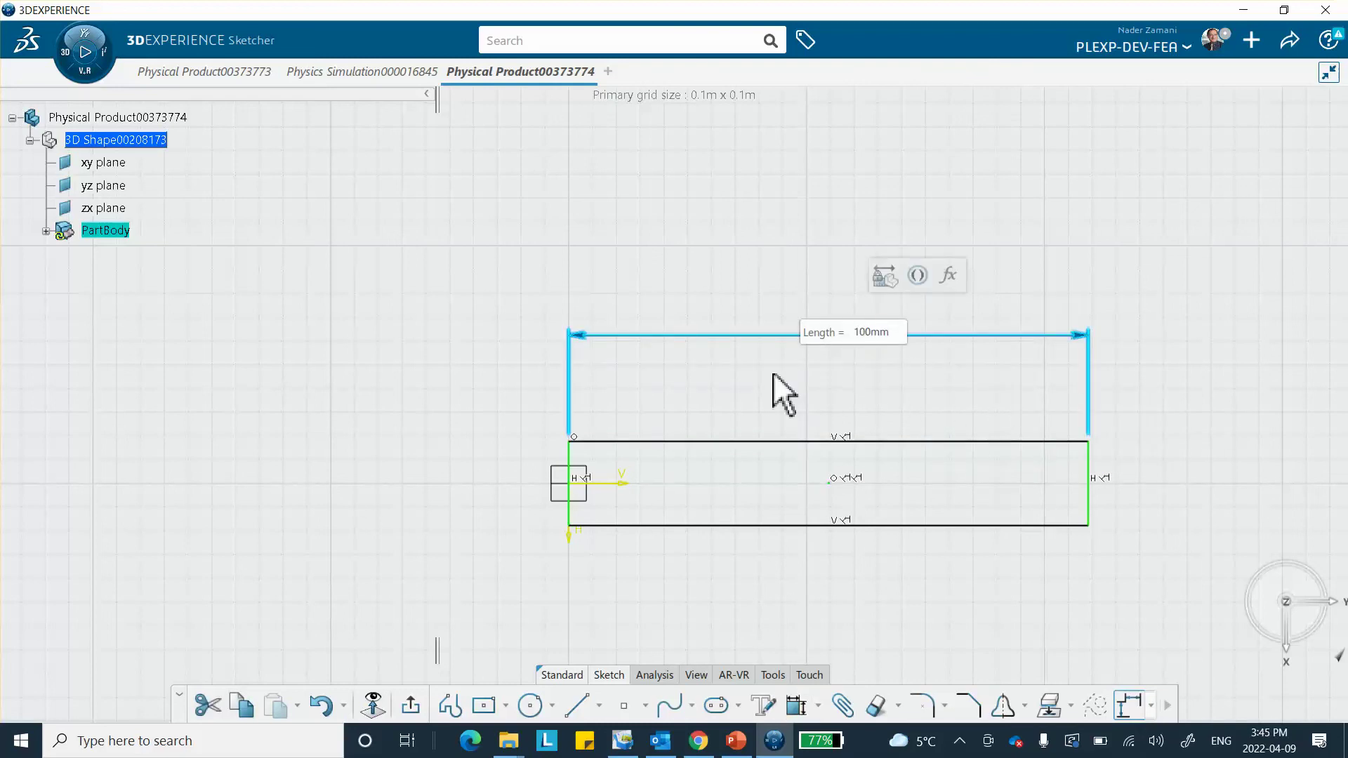
key("Return")
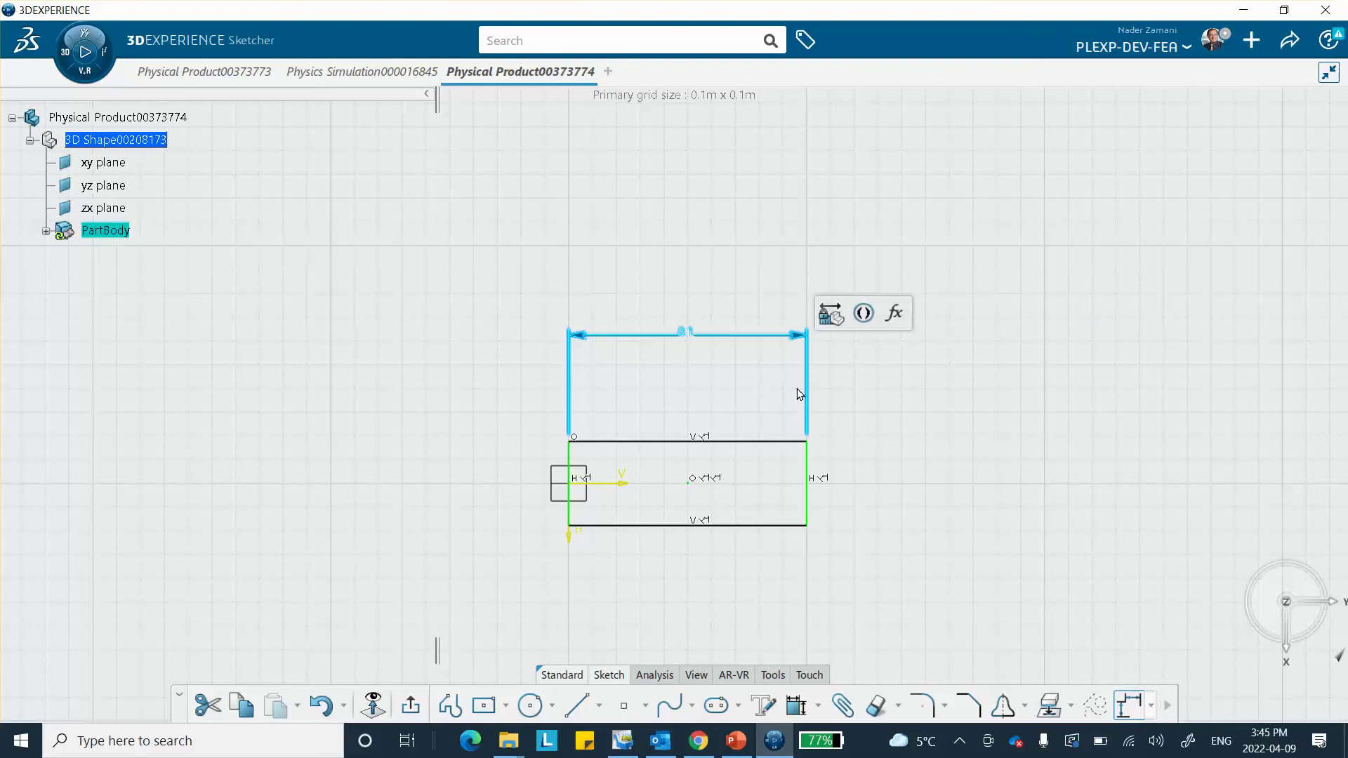
Dimension the rectangle's short side at 10 mm and exit the sketch.
left_click(806, 491)
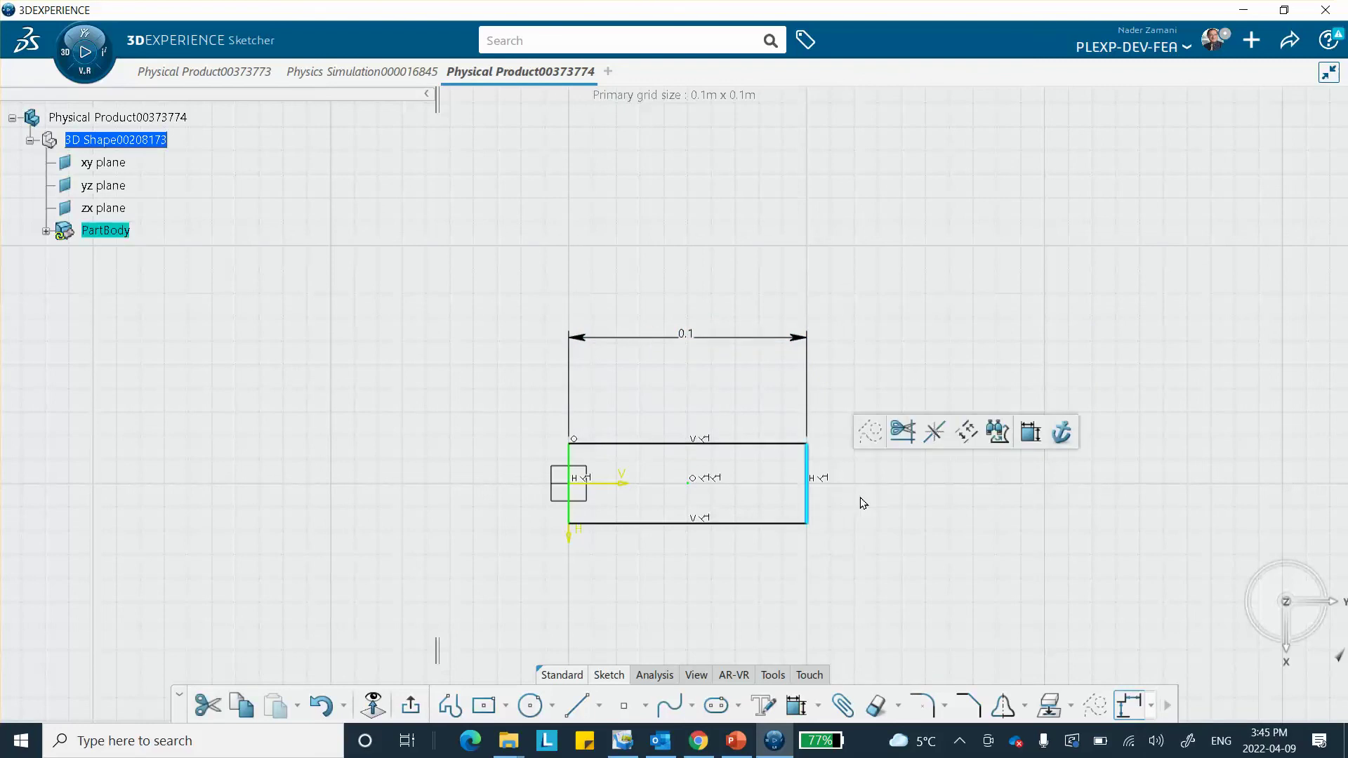
left_click(1030, 432)
left_click(942, 477)
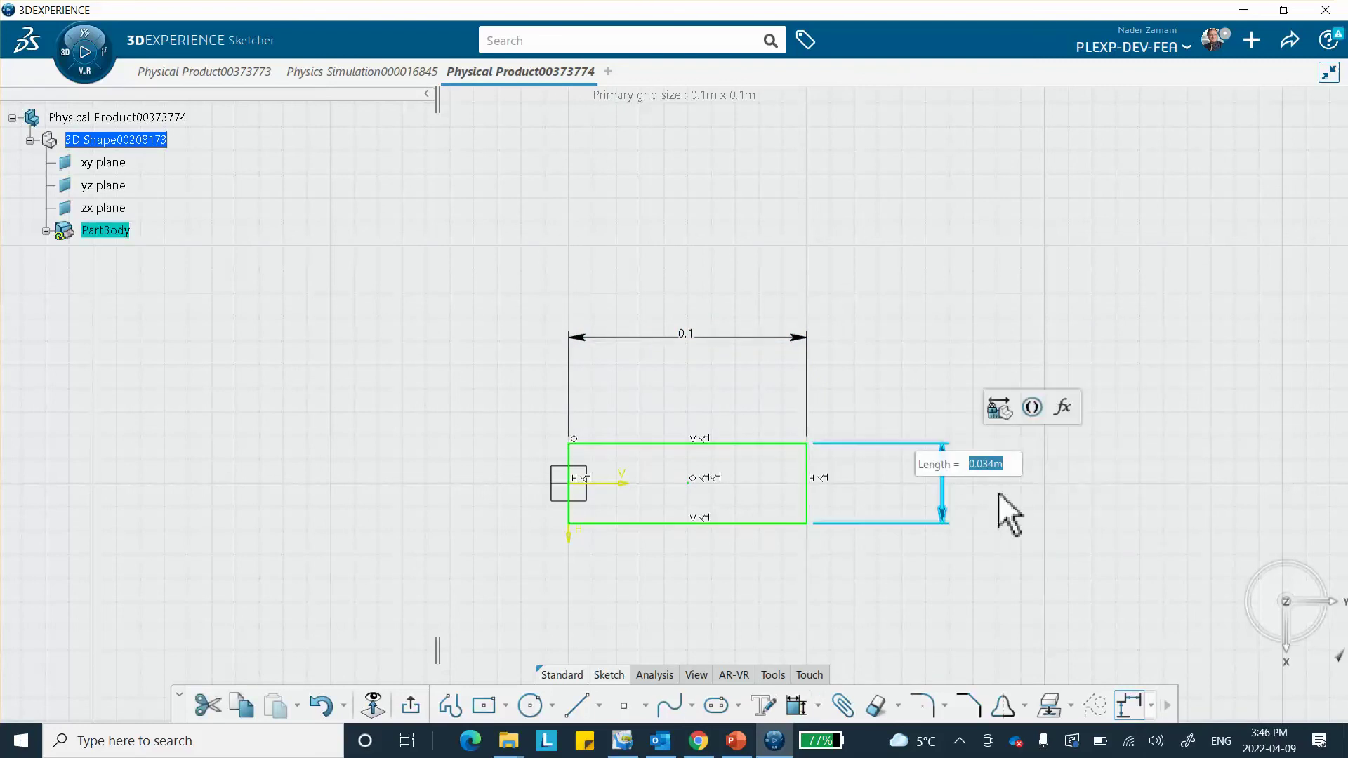
type("10mm")
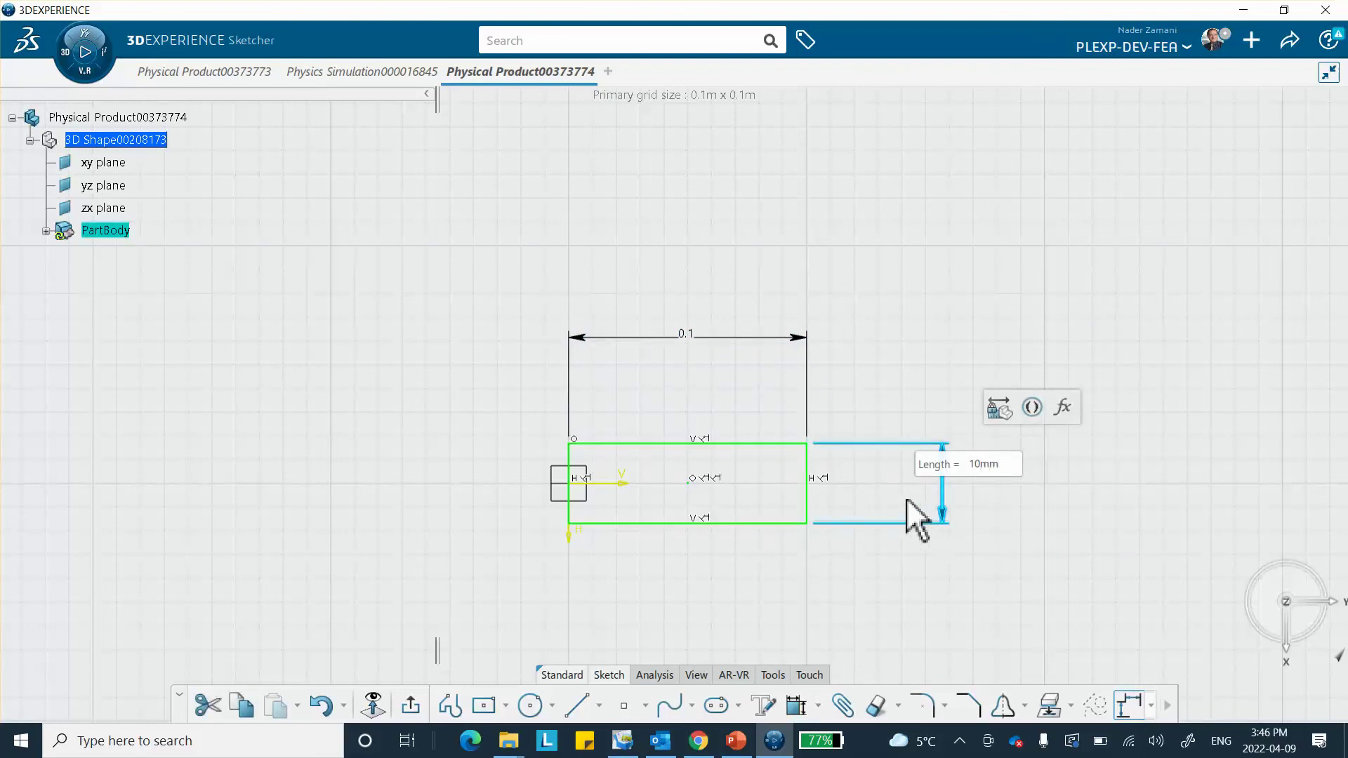
key("Return")
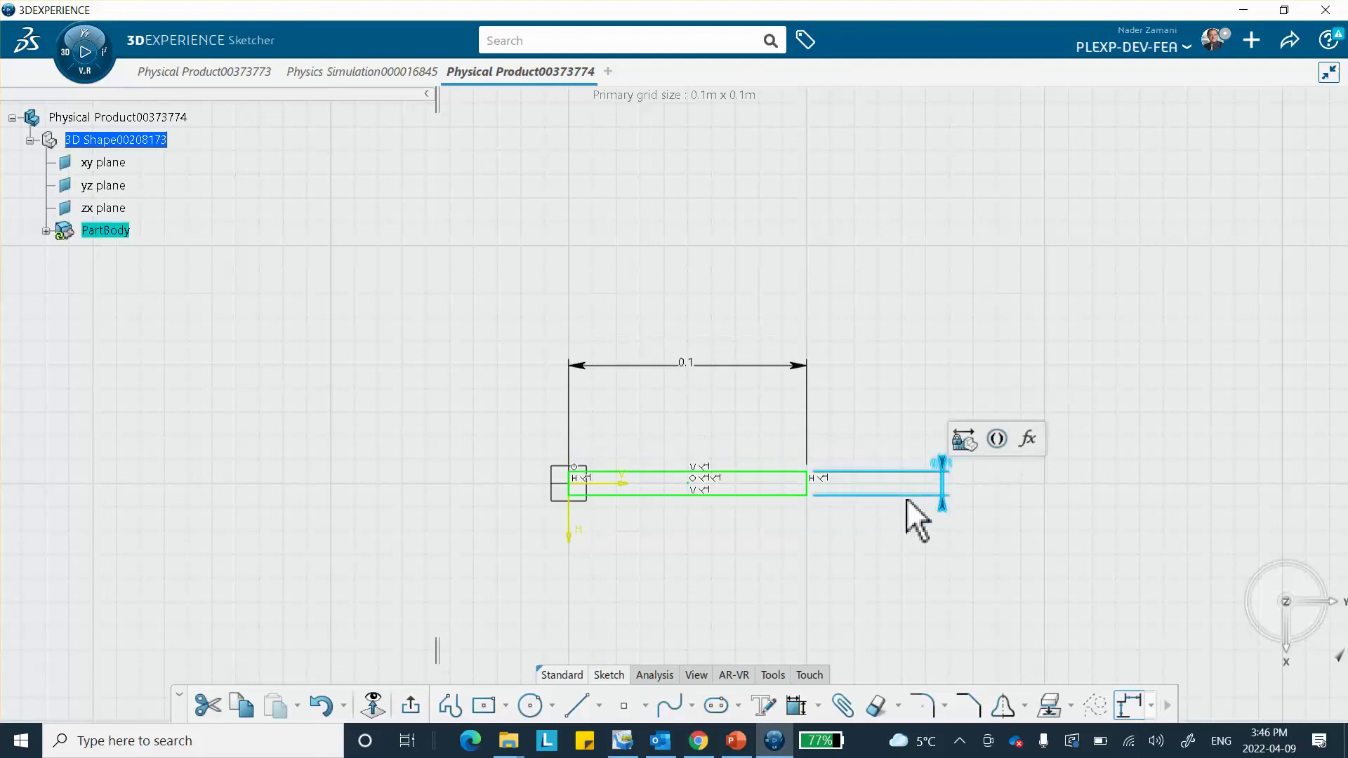
left_click(416, 705)
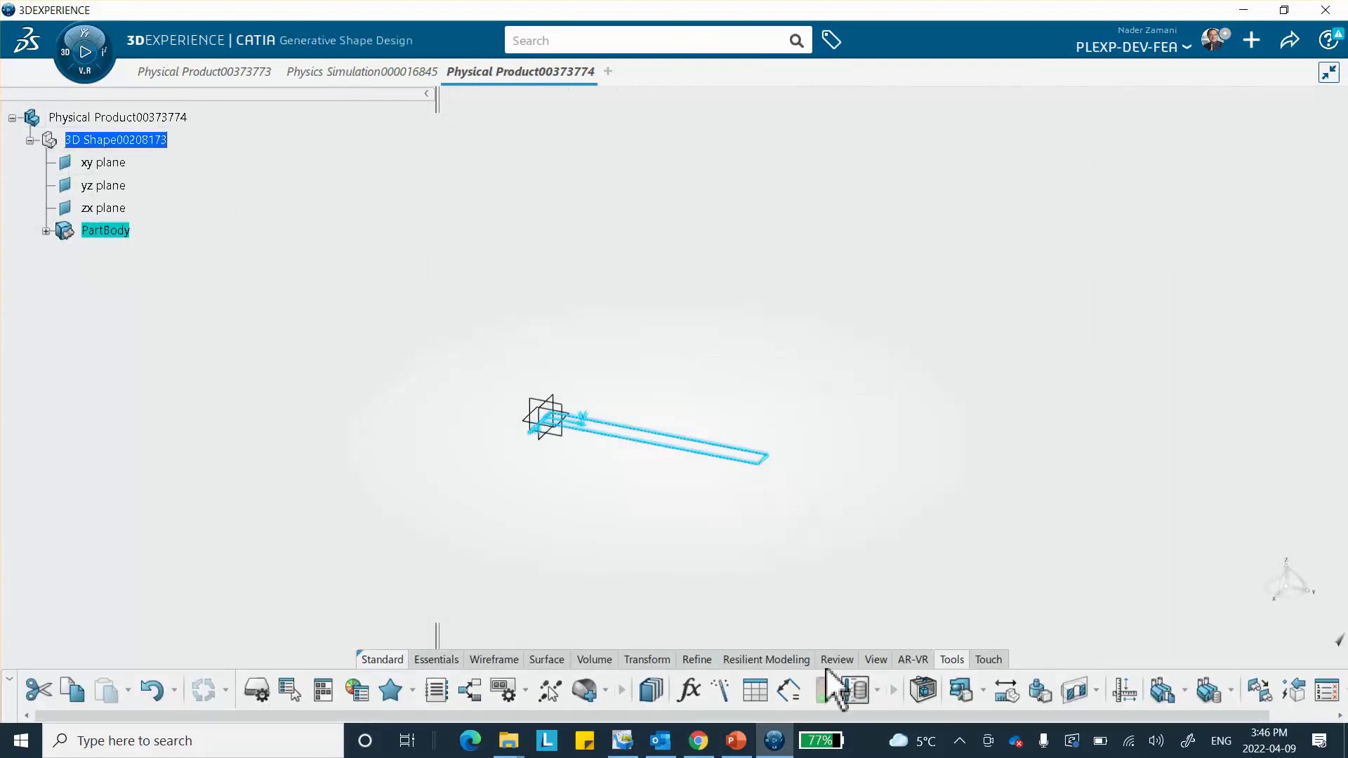
Create a Fill surface bounded by the rectangular sketch.
left_click(545, 661)
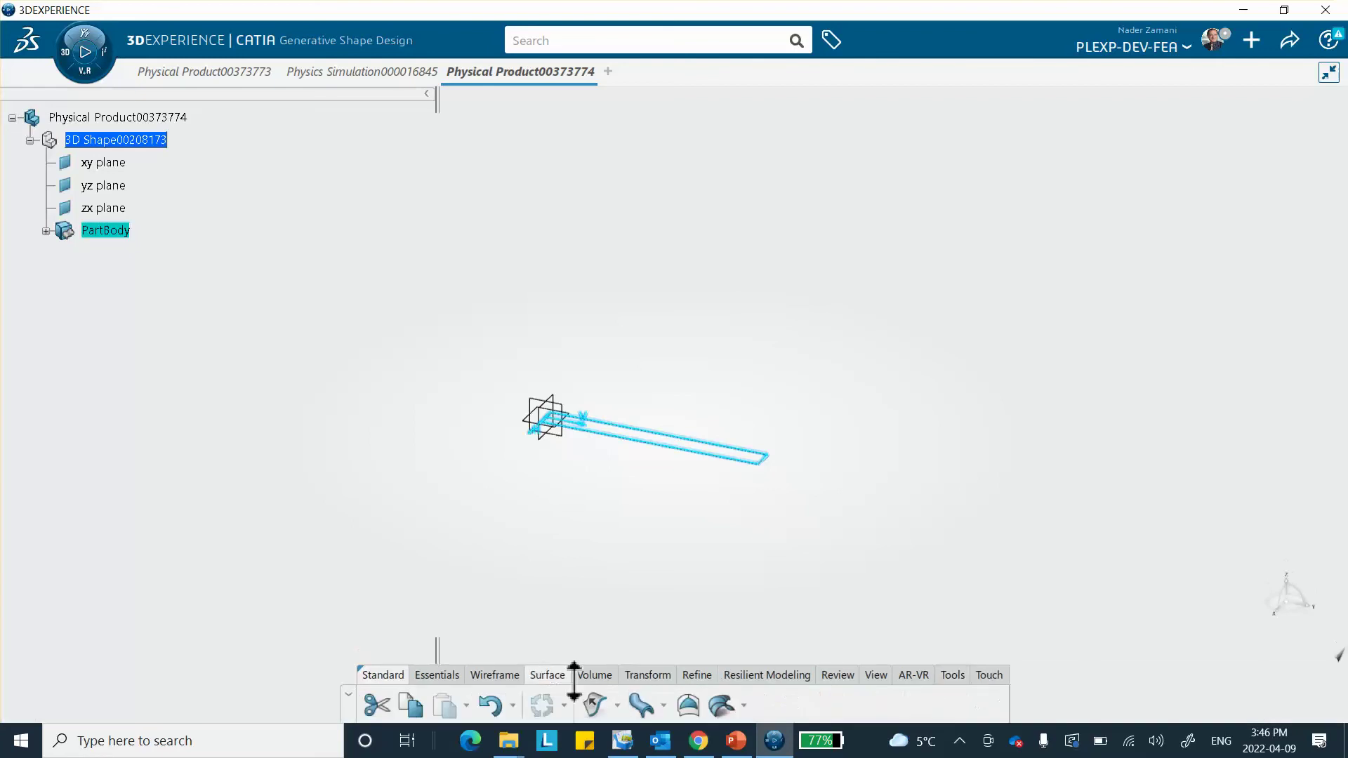
left_click(688, 704)
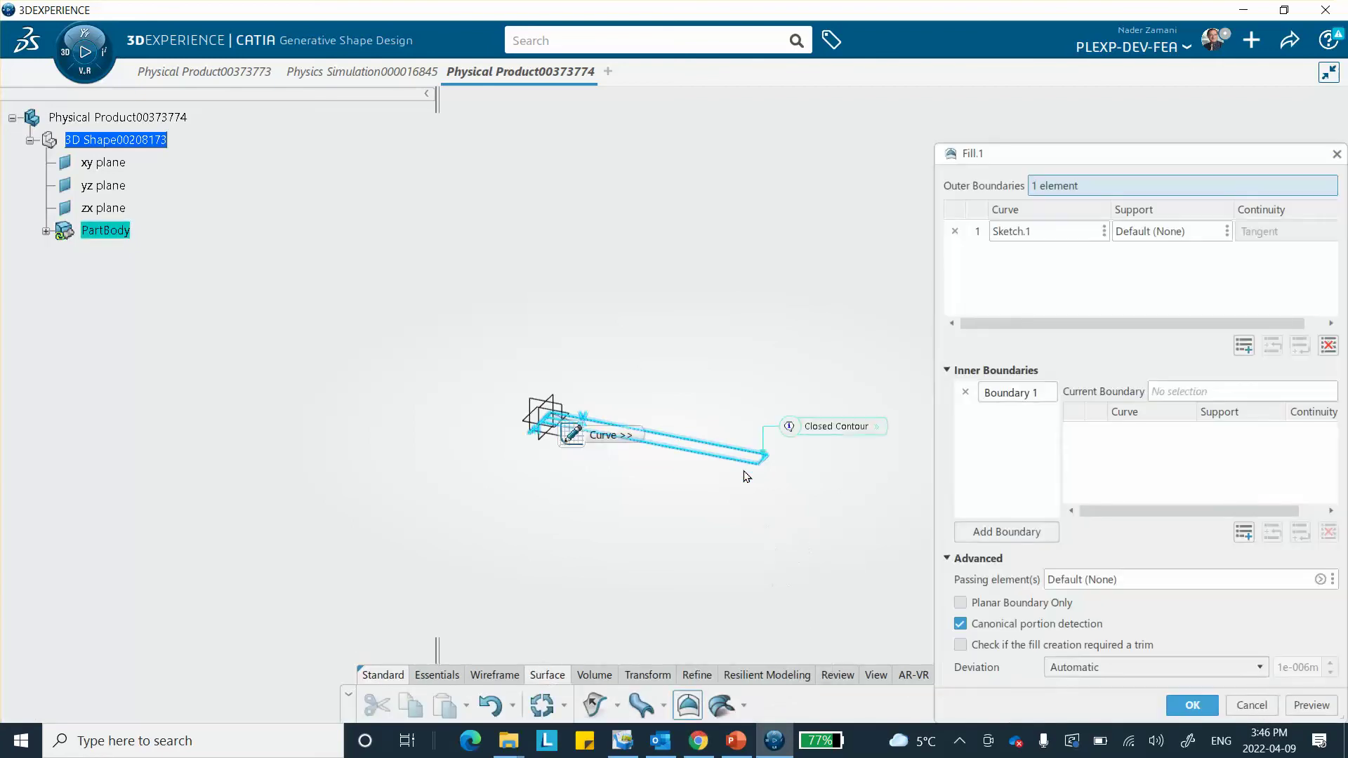
left_click(1191, 704)
middle_click_drag(912, 560, 934, 323)
middle_click_drag(1173, 501, 1081, 361)
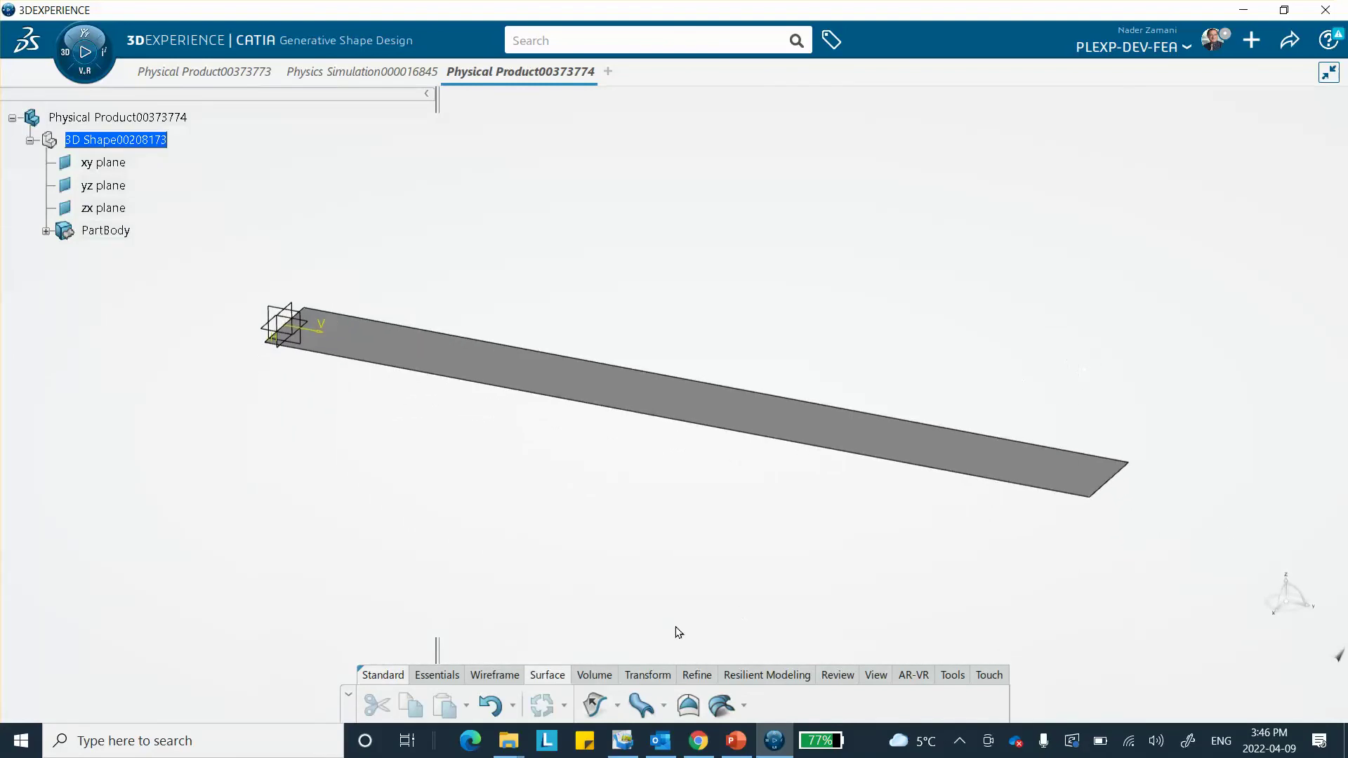
Create a coordinate point at X 0, Y 150 mm, Z 0 beyond the plate's free end.
left_click(439, 676)
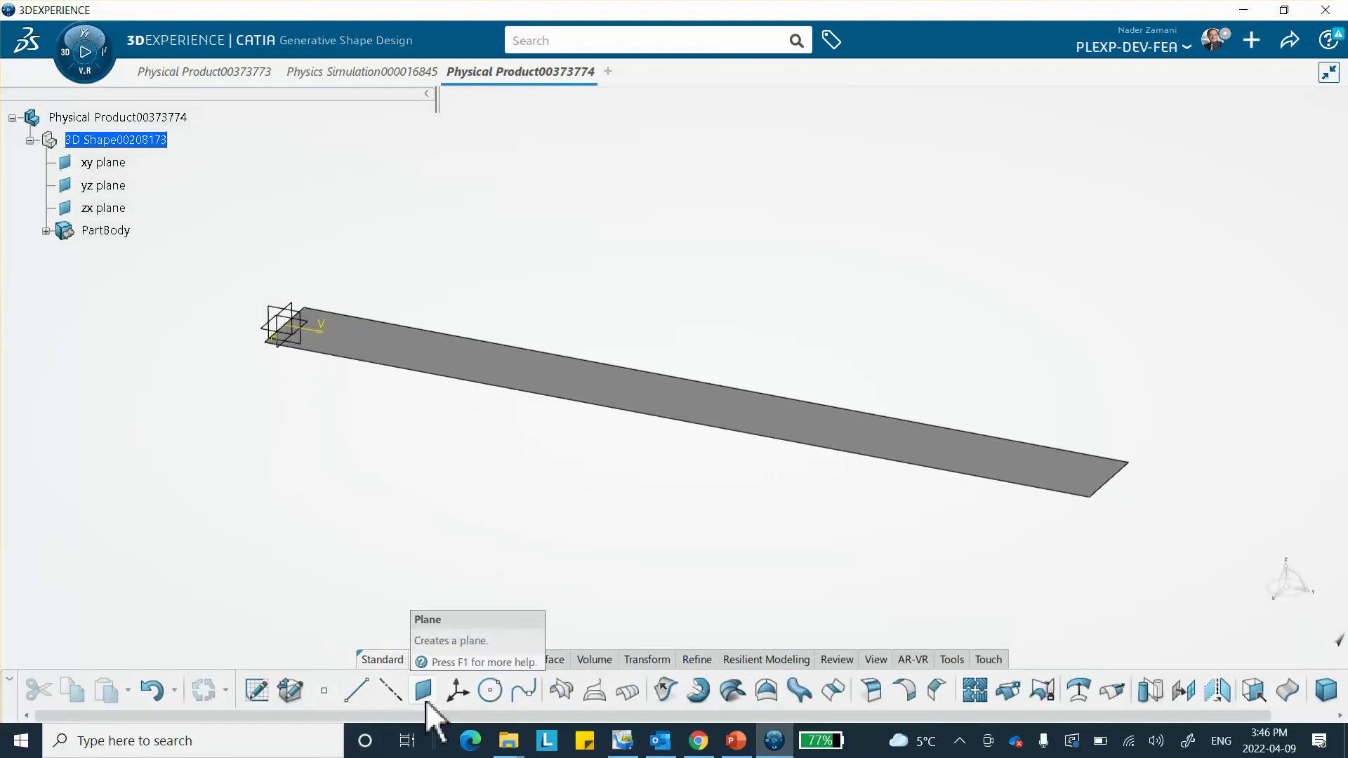
left_click(327, 691)
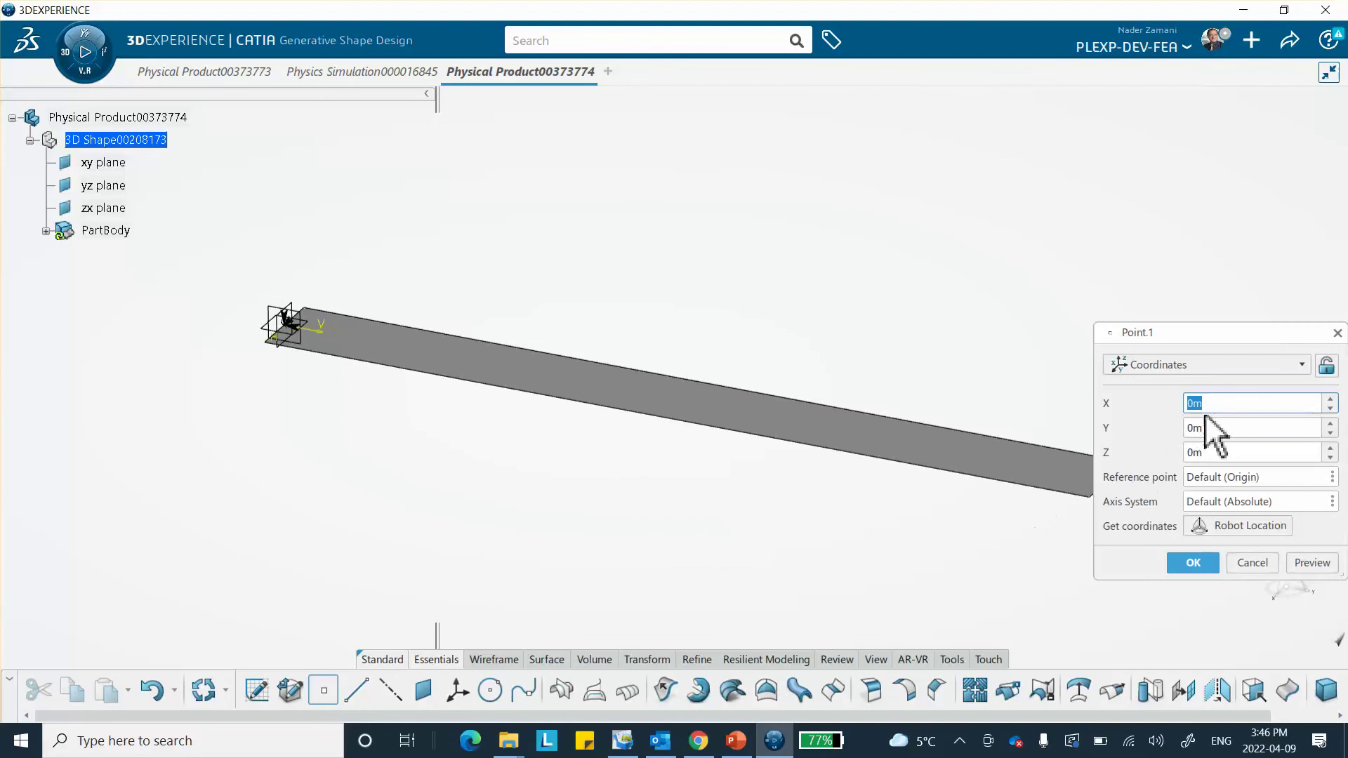
key("Tab")
type("1")
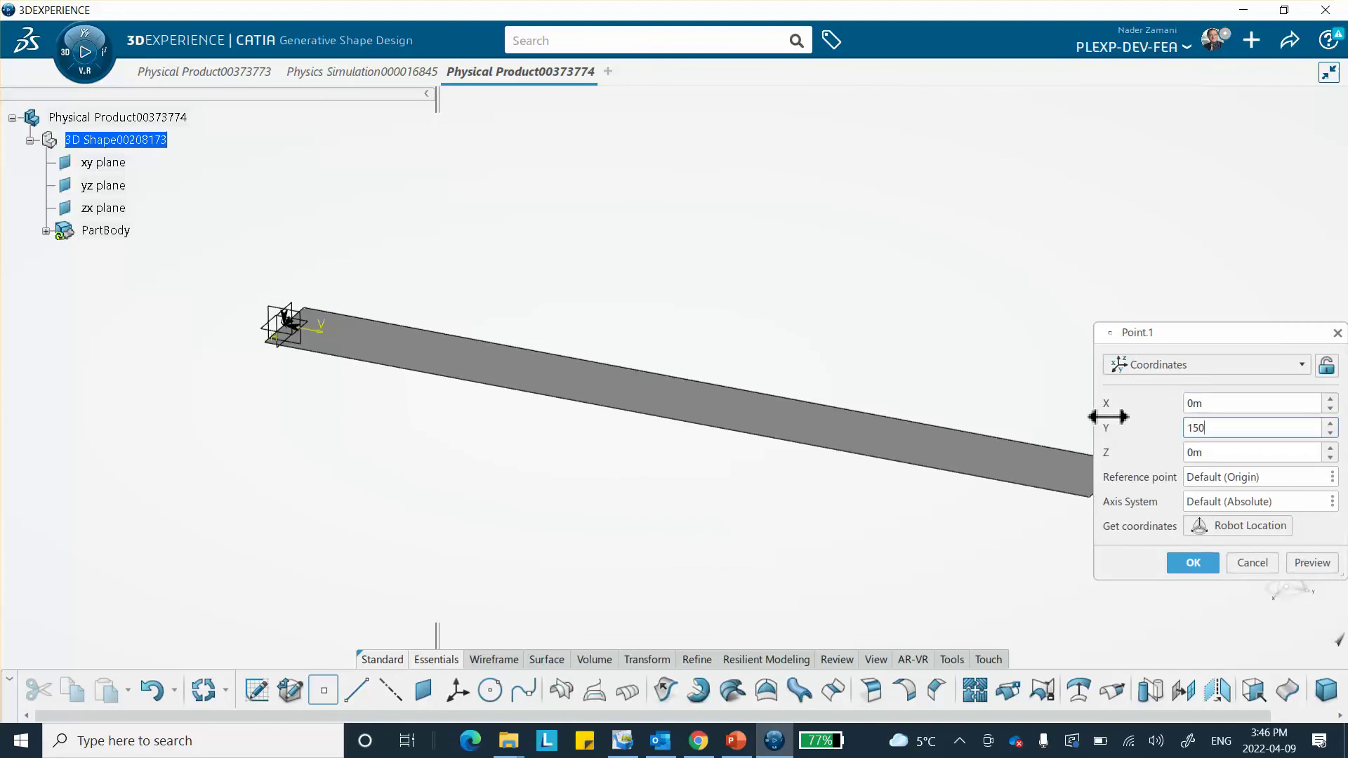
key("Return")
middle_click_drag(1072, 403, 972, 354)
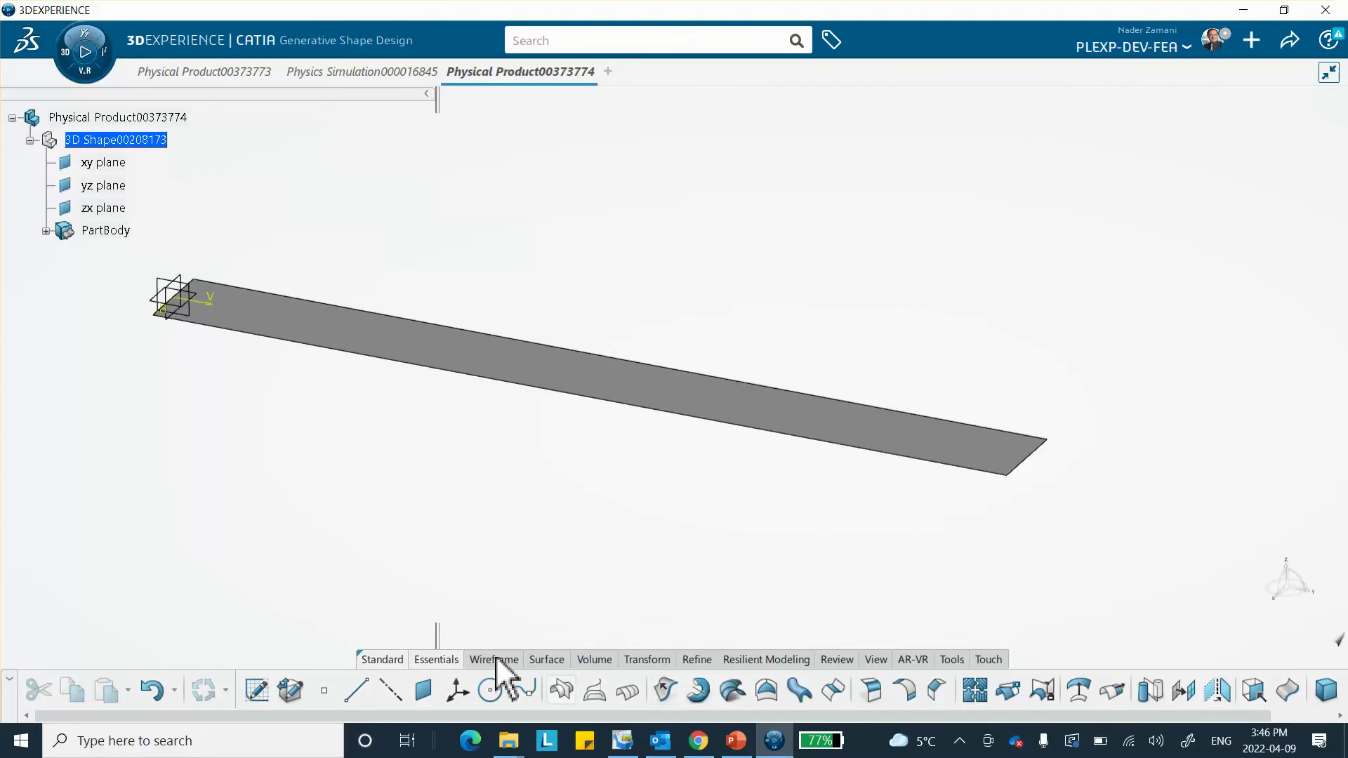
Apply the remote-force material from the Material Browser to the new physical product.
left_click(951, 660)
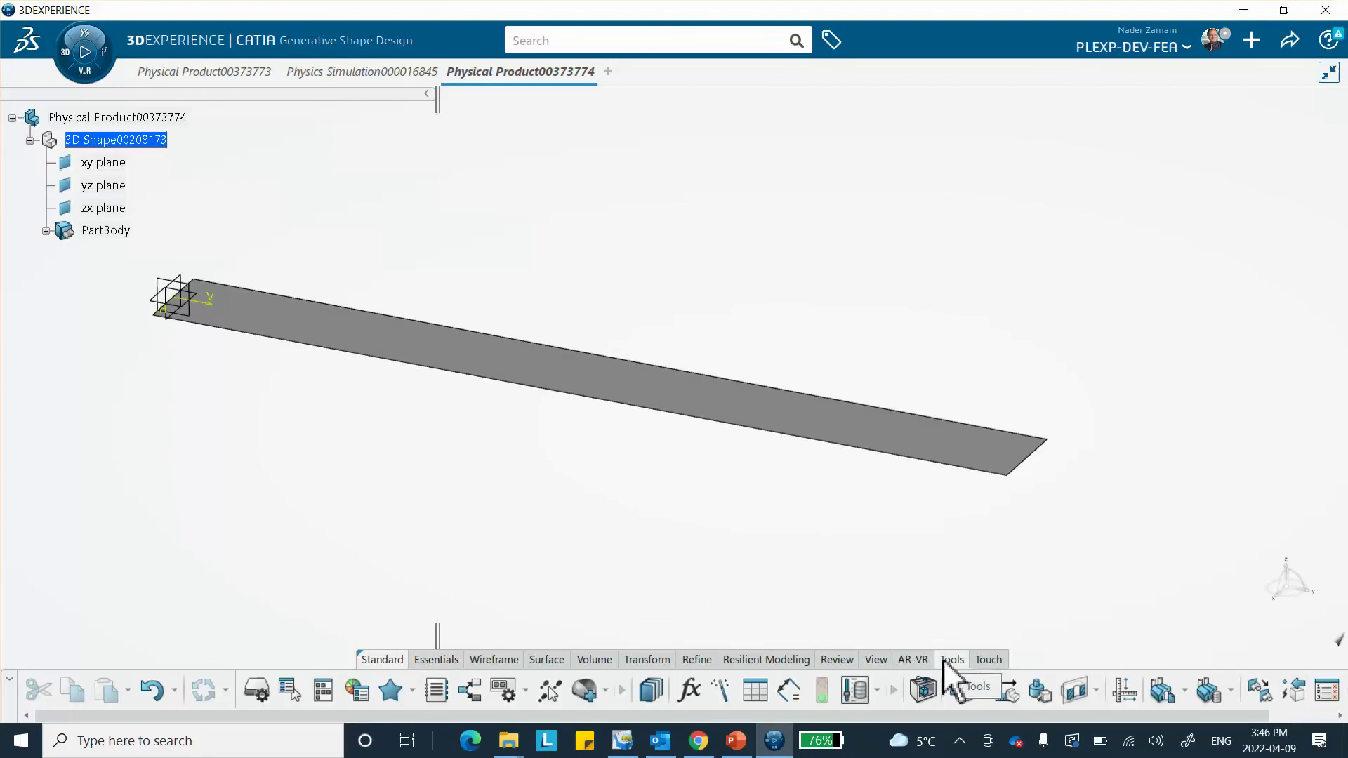
left_click(605, 691)
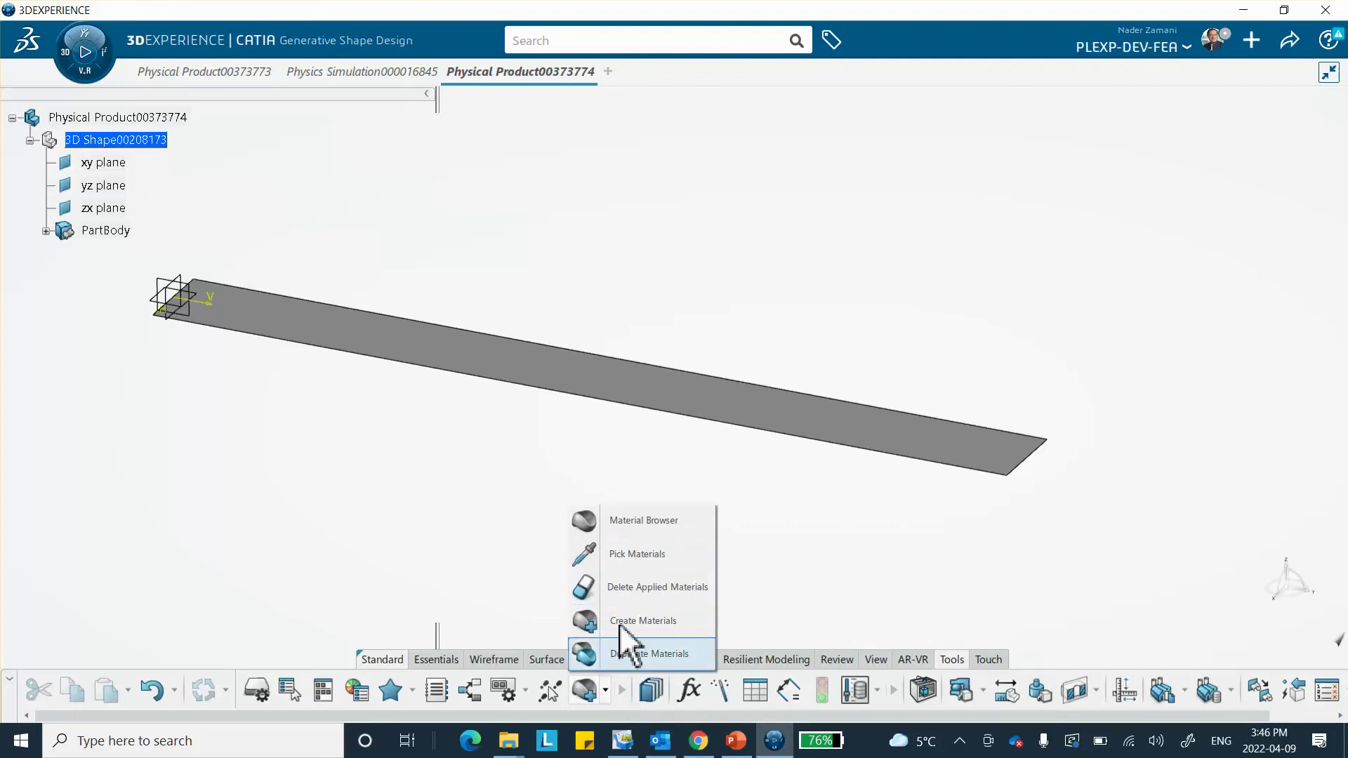
left_click(642, 523)
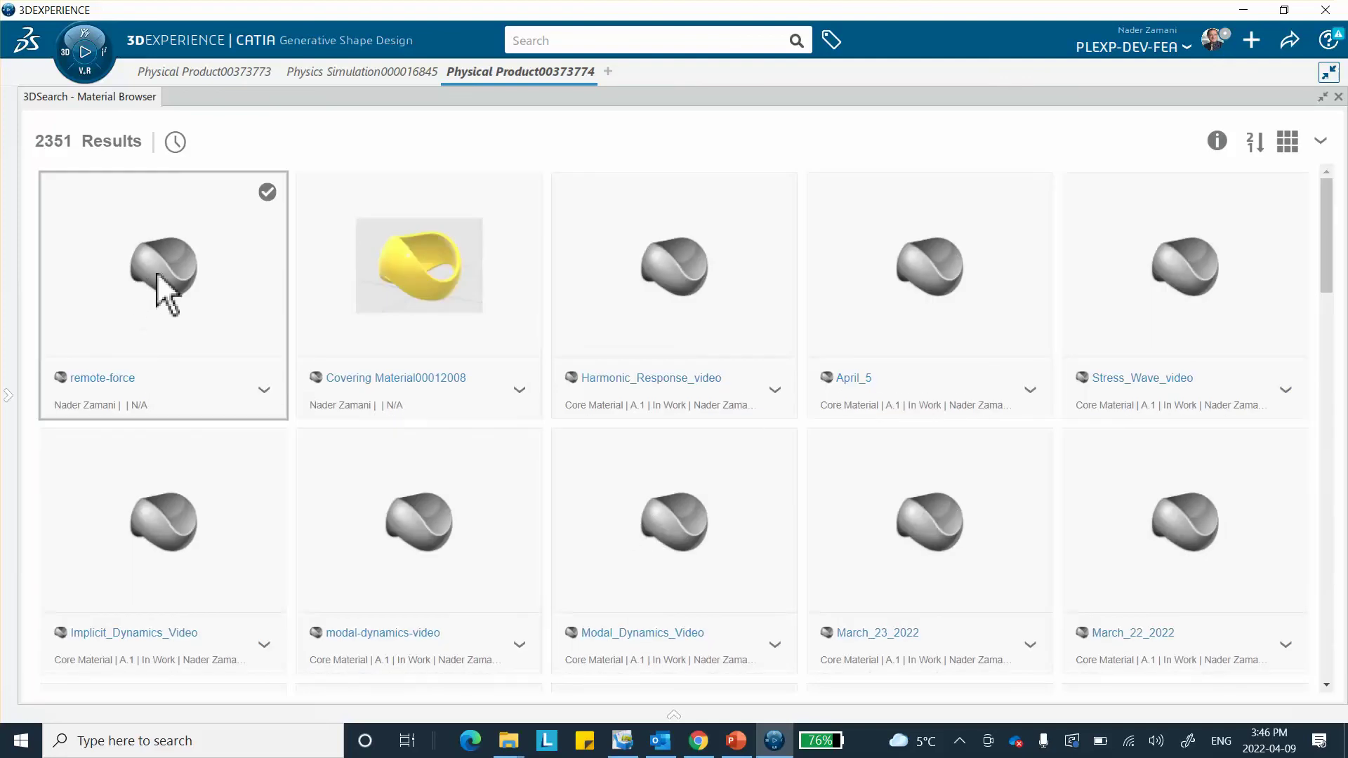
right_click(160, 270)
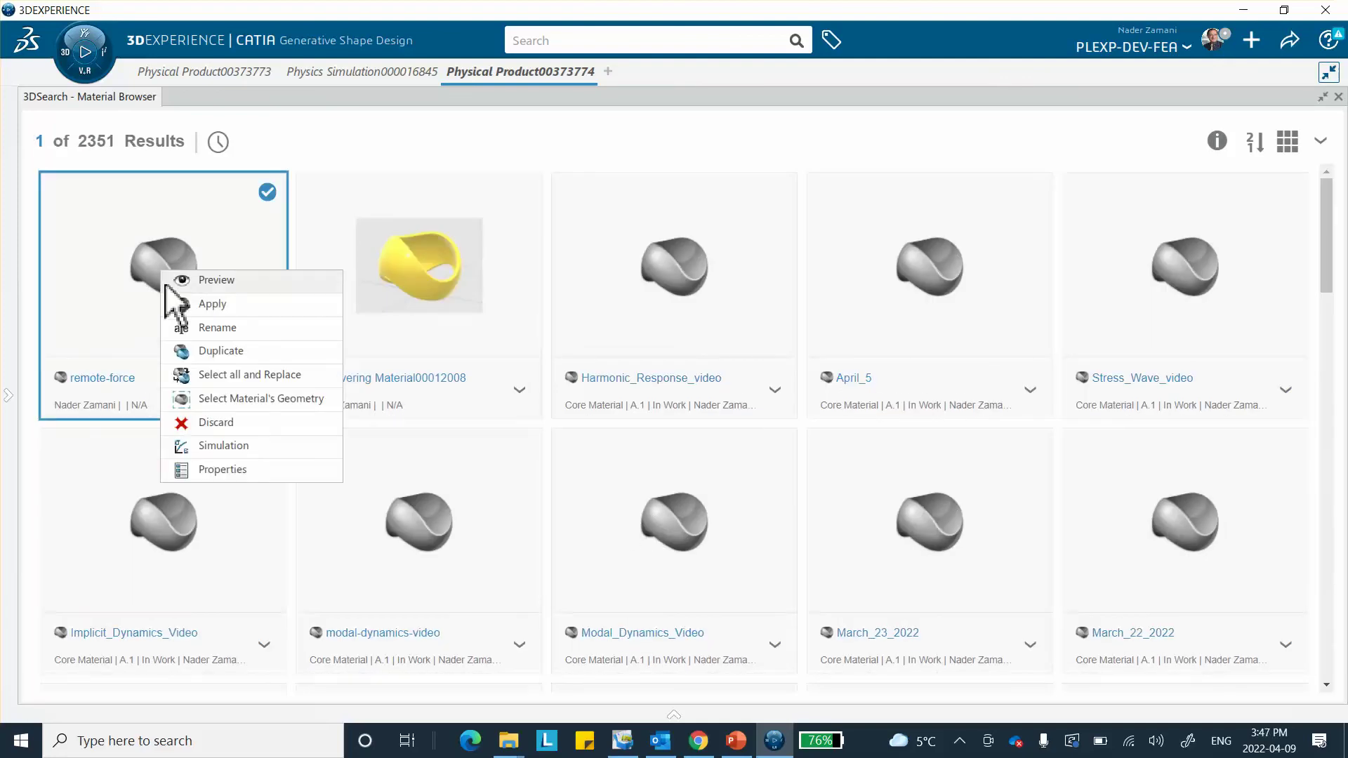
left_click(206, 304)
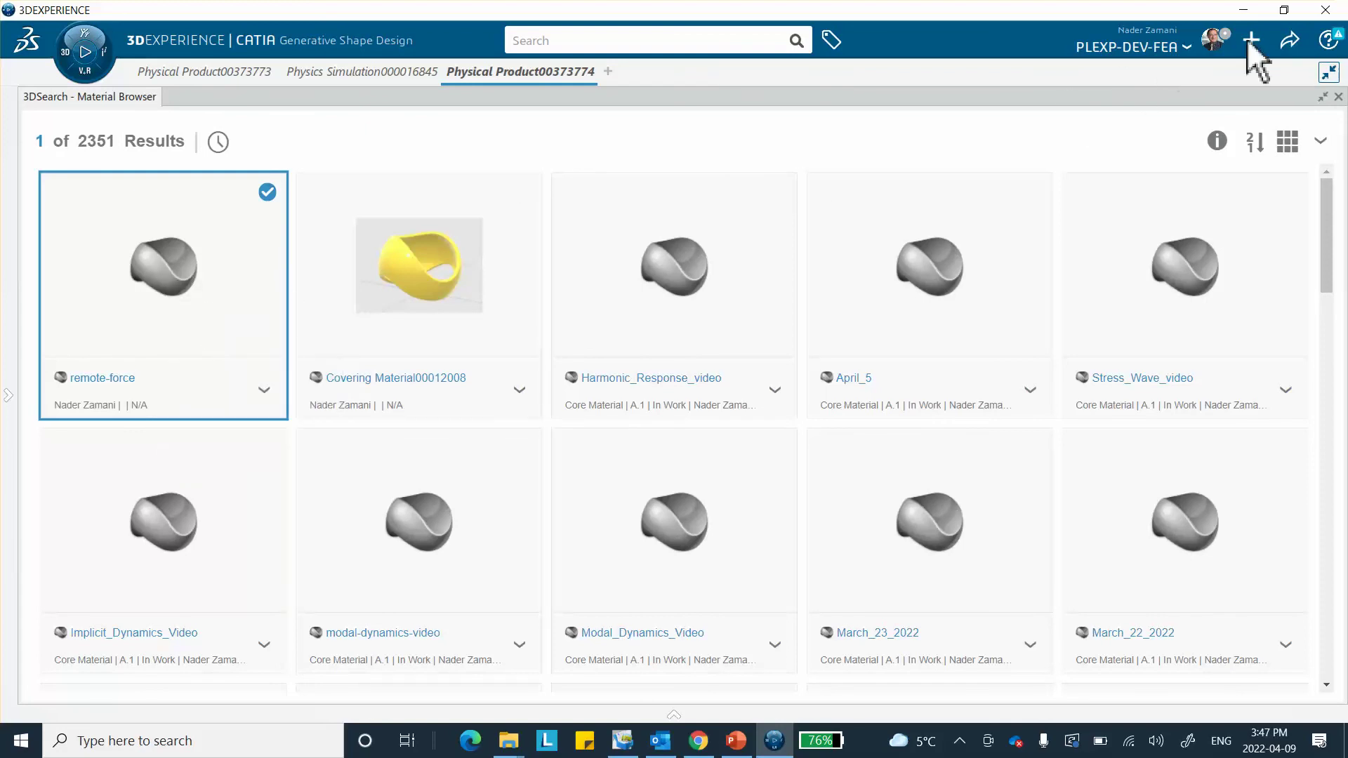
left_click(1338, 97)
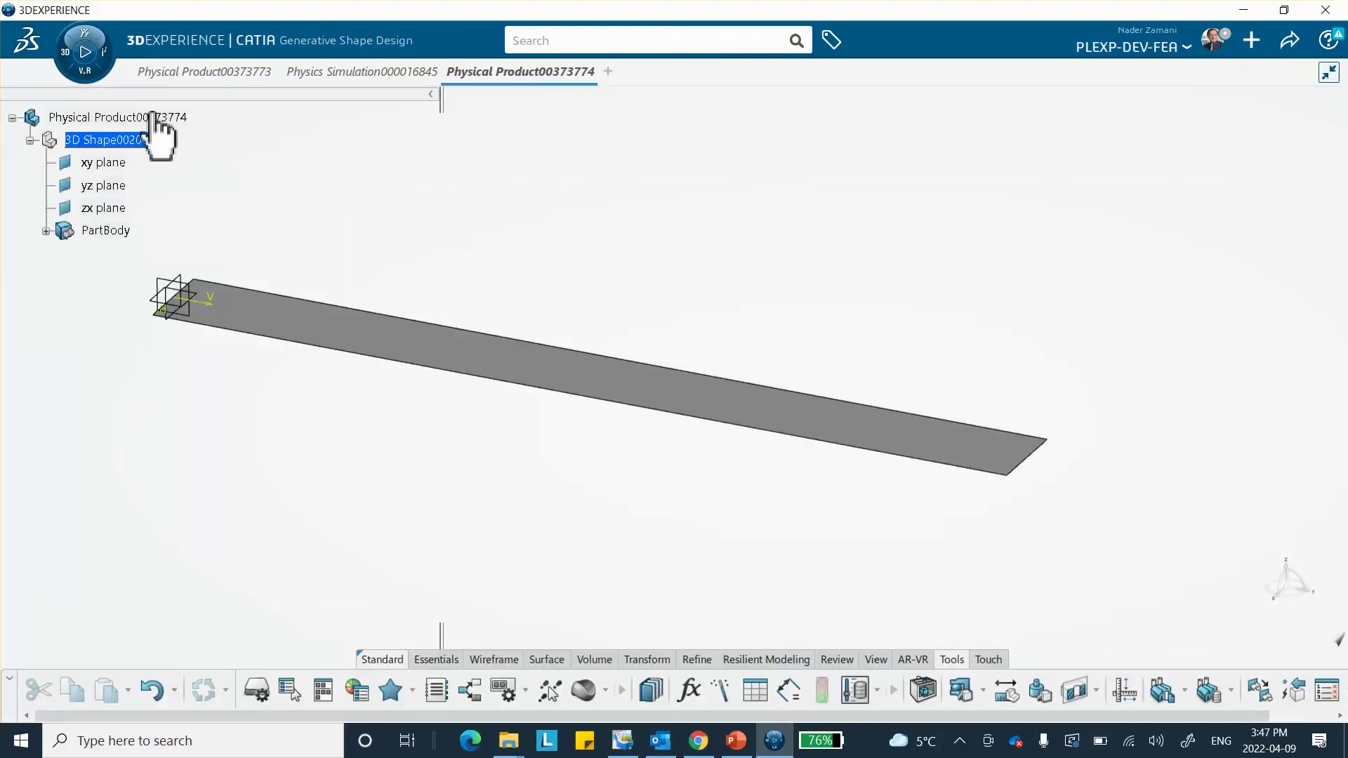
left_click(133, 114)
left_click(551, 138)
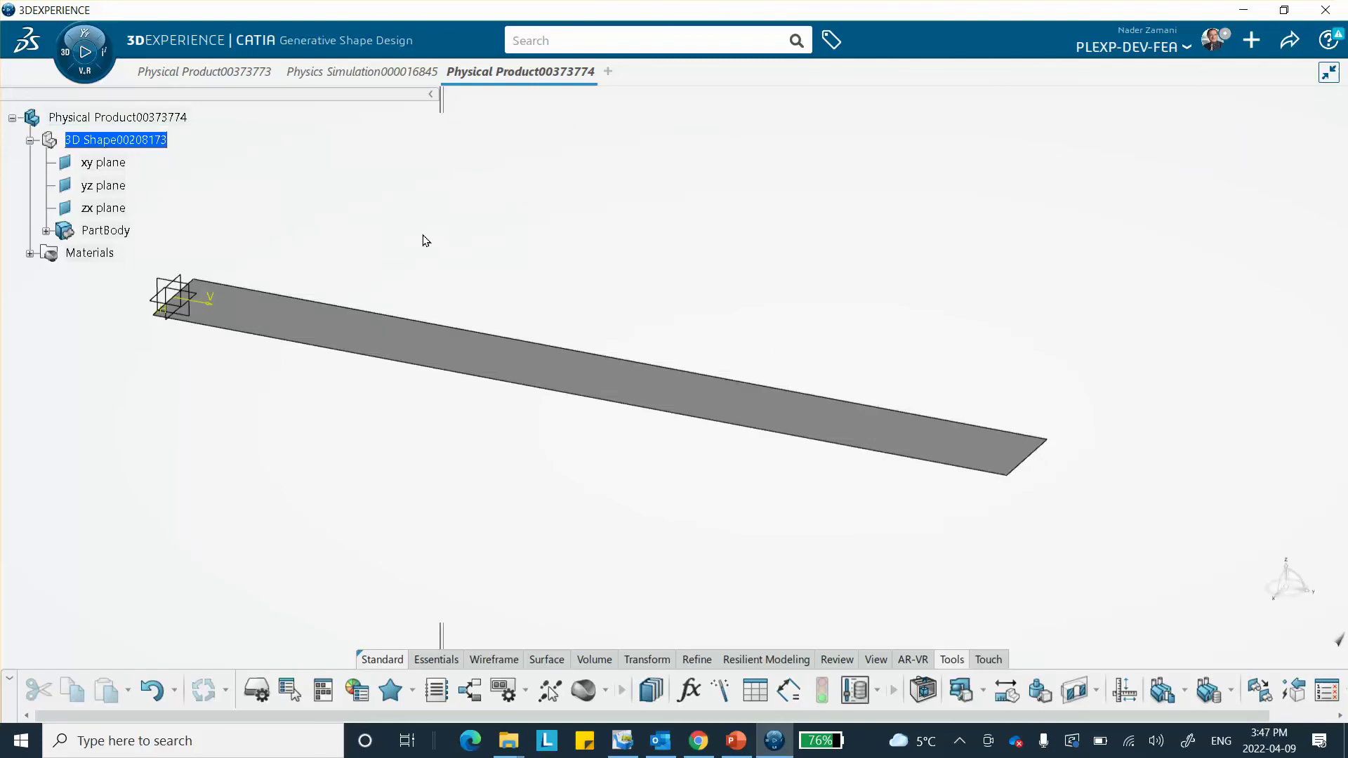
Switch to Structural Model Creation and create an Empty FEM for the plate.
middle_click_drag(426, 241, 528, 246)
middle_click_drag(376, 455, 343, 485)
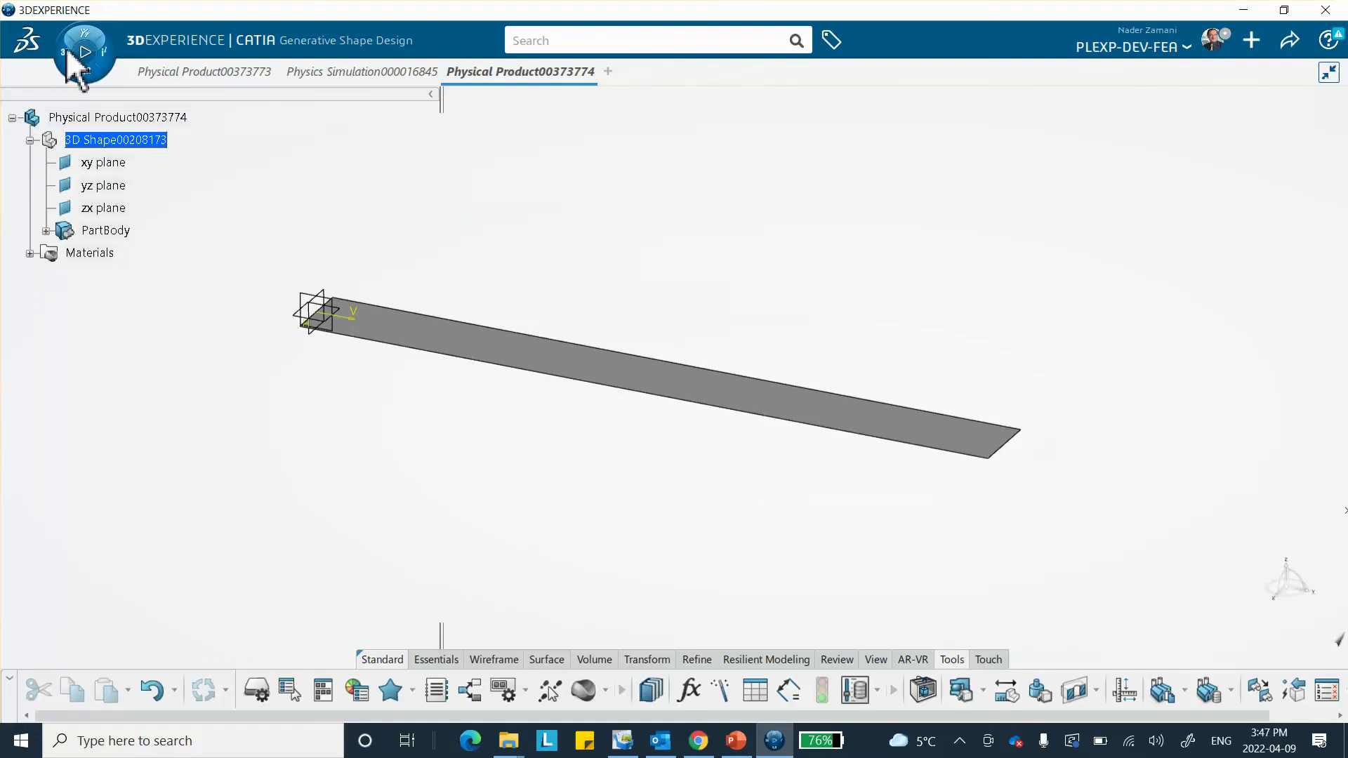
left_click(84, 52)
scroll(144, 405, "down", 4)
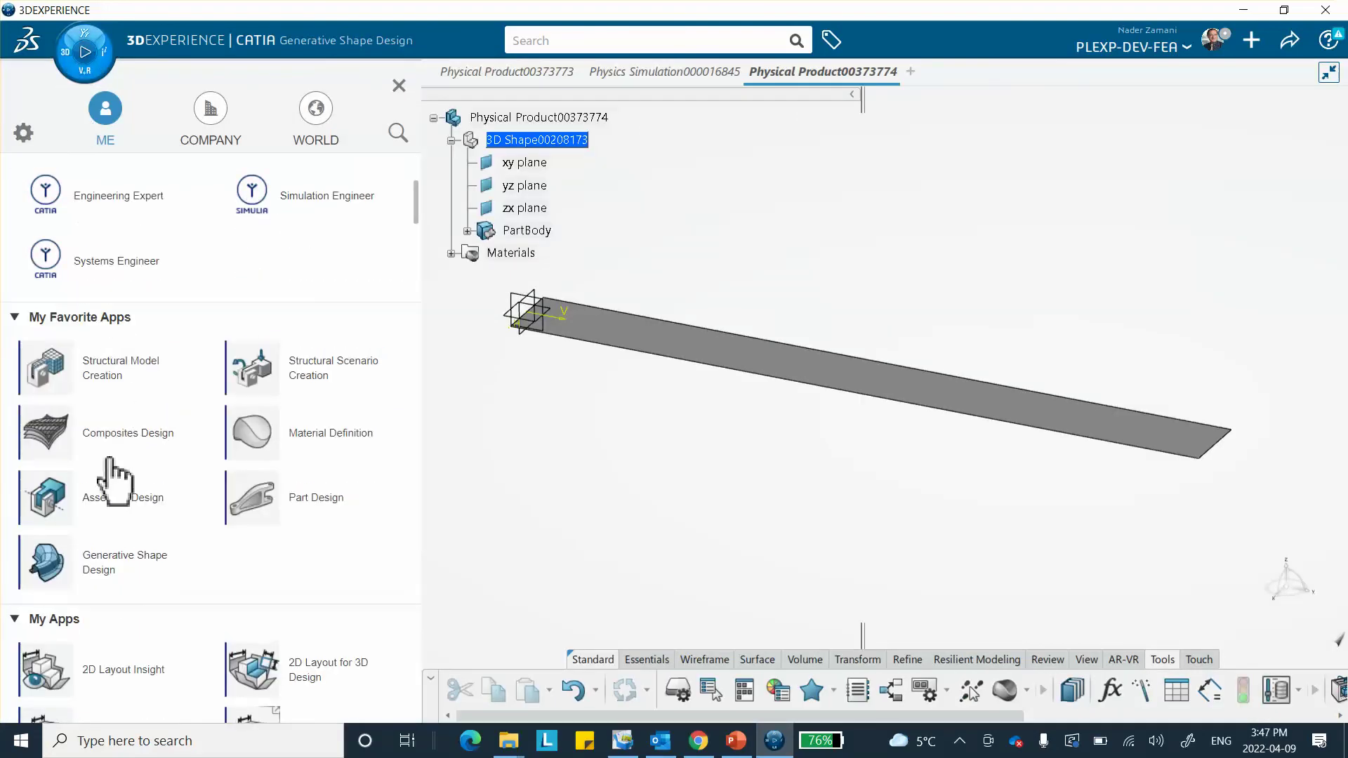
left_click(85, 385)
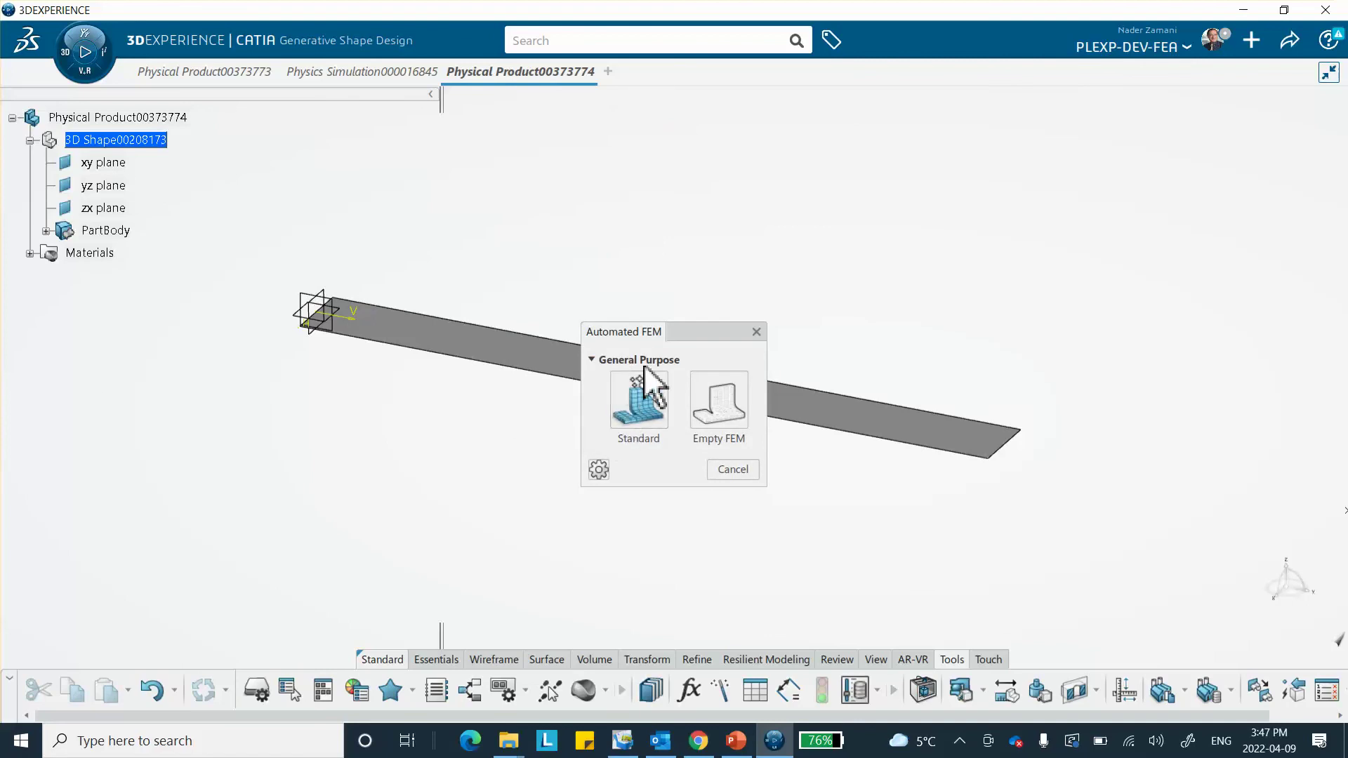
left_click(717, 399)
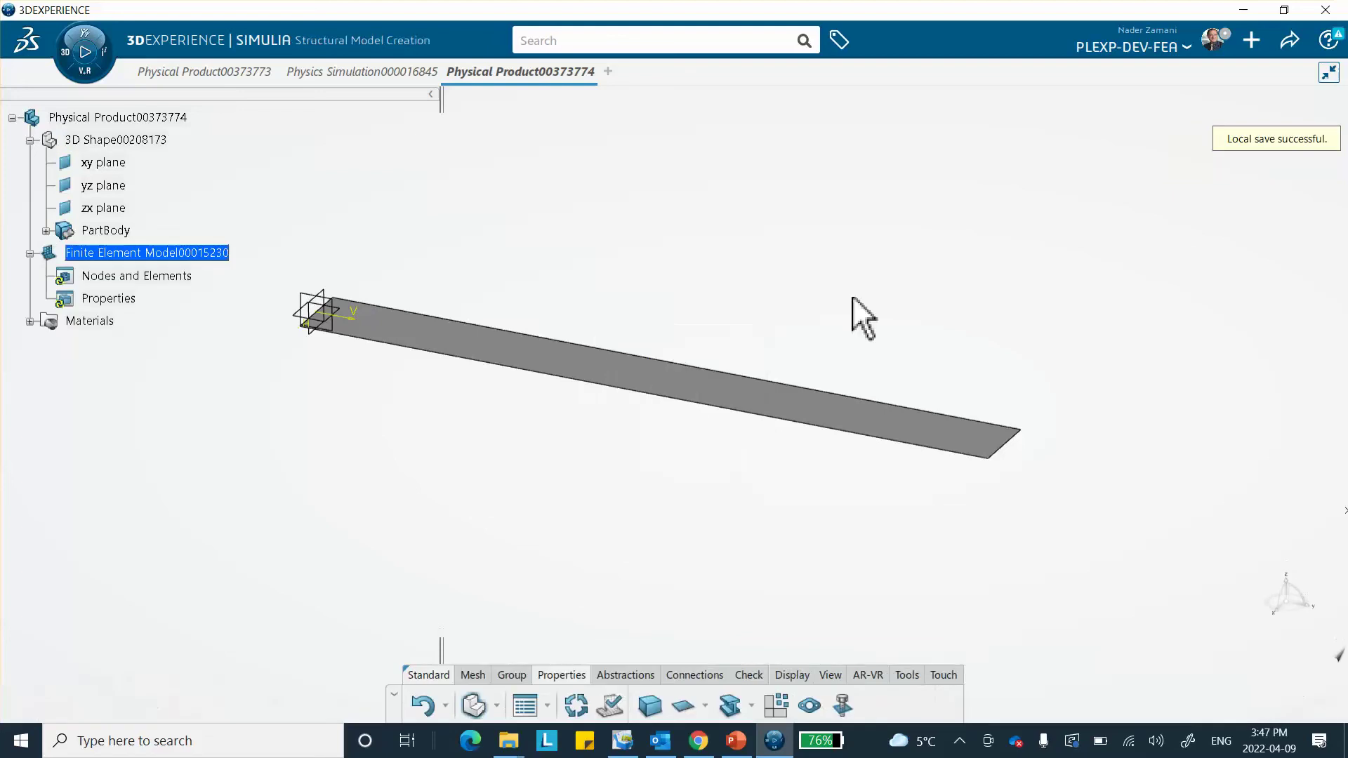
Create a Surface Quad Mesh on the plate's PartBody with a 5 mm mesh size and generate the mesh.
left_click(473, 675)
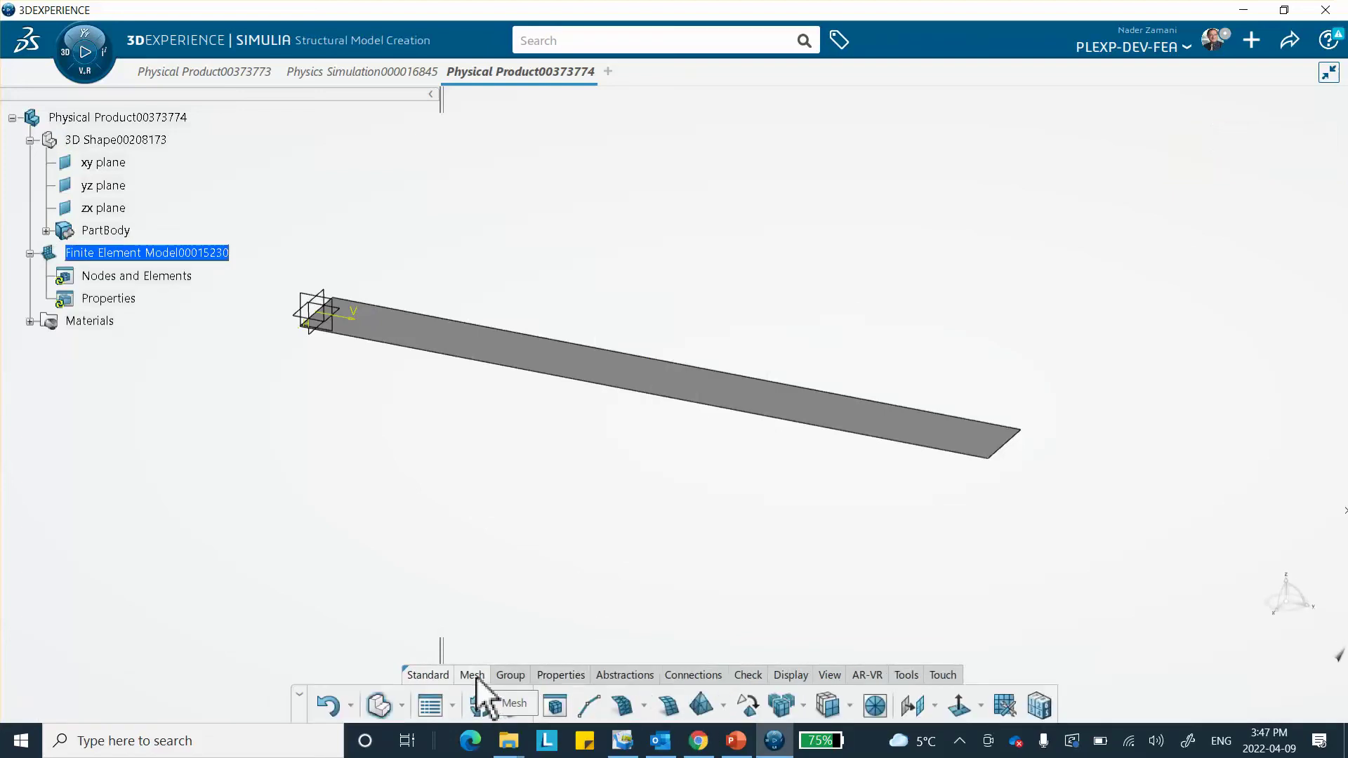
left_click(668, 707)
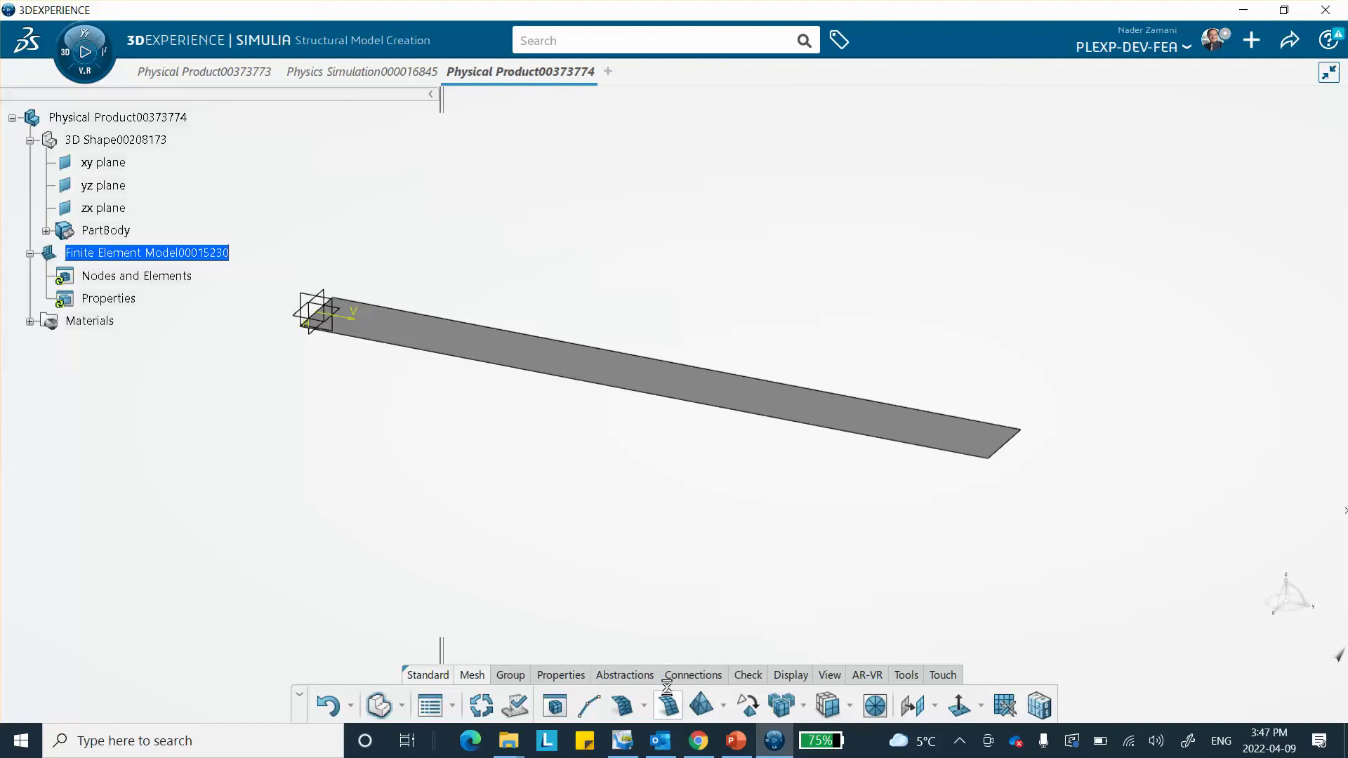
left_click(749, 401)
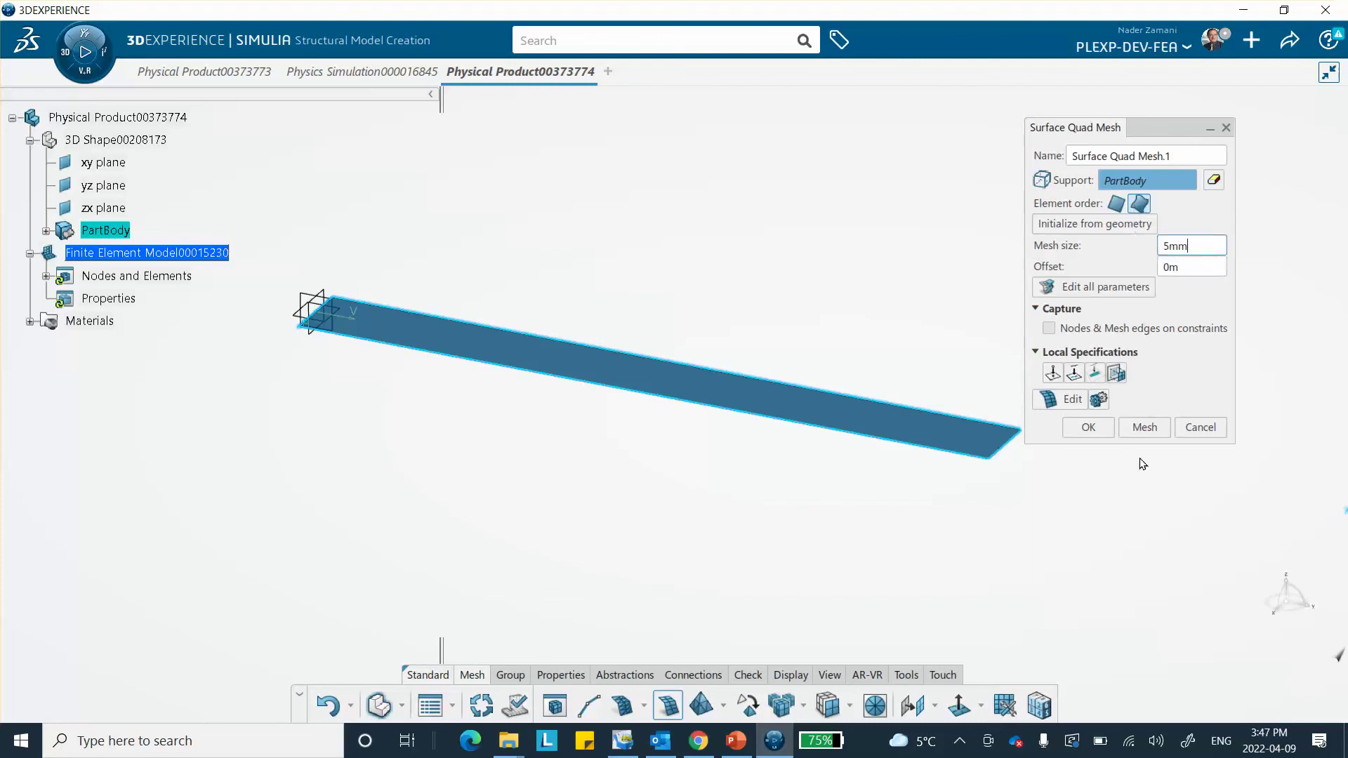
left_click(1146, 426)
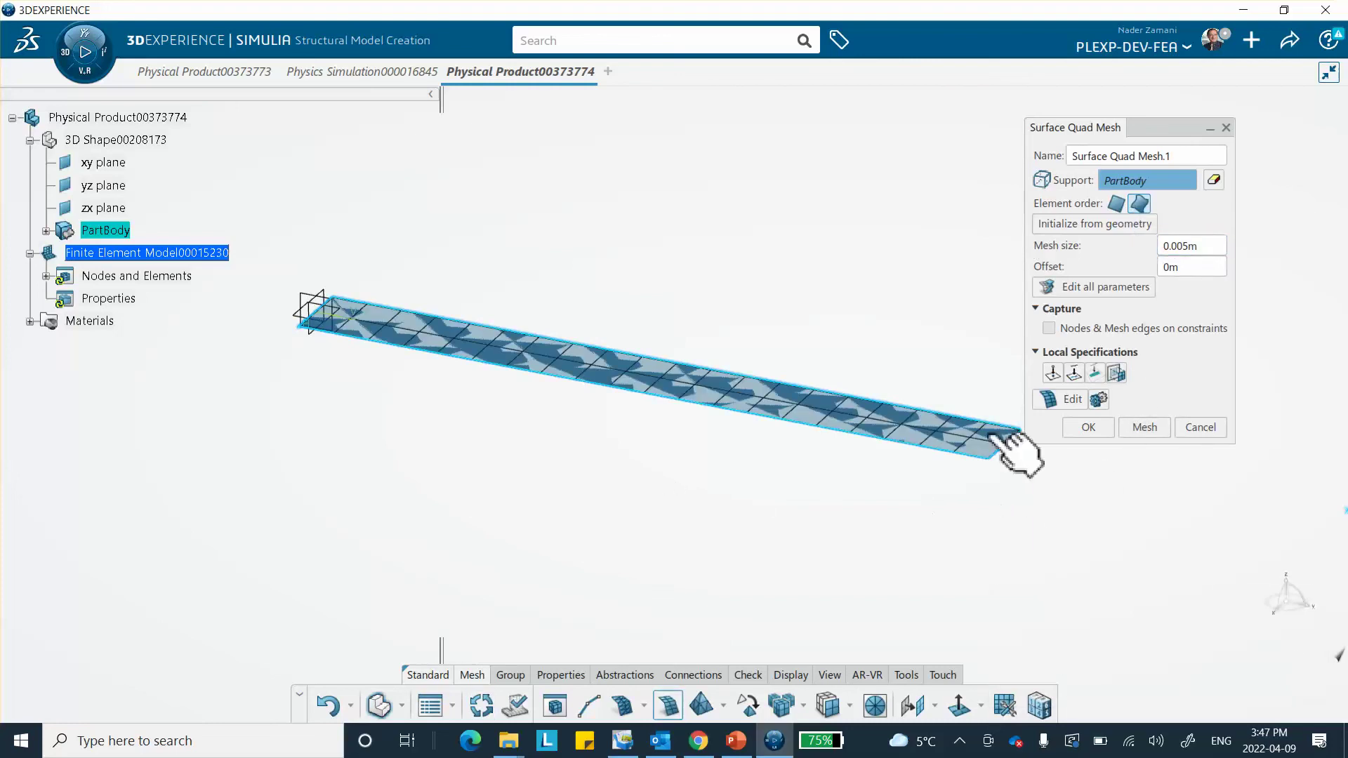
left_click(1087, 427)
Bring up the Visualization Management controls for the meshed plate.
middle_click_drag(866, 289, 828, 376)
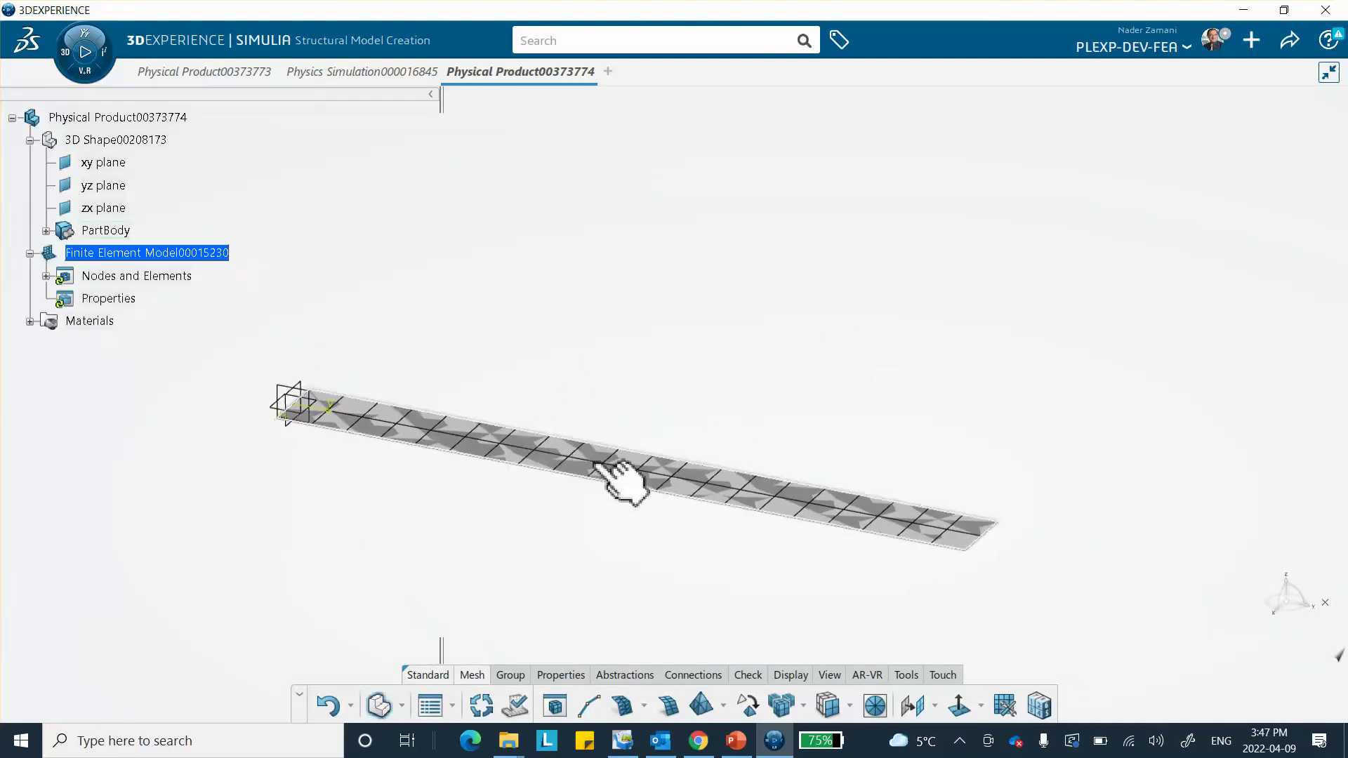
right_click(627, 191)
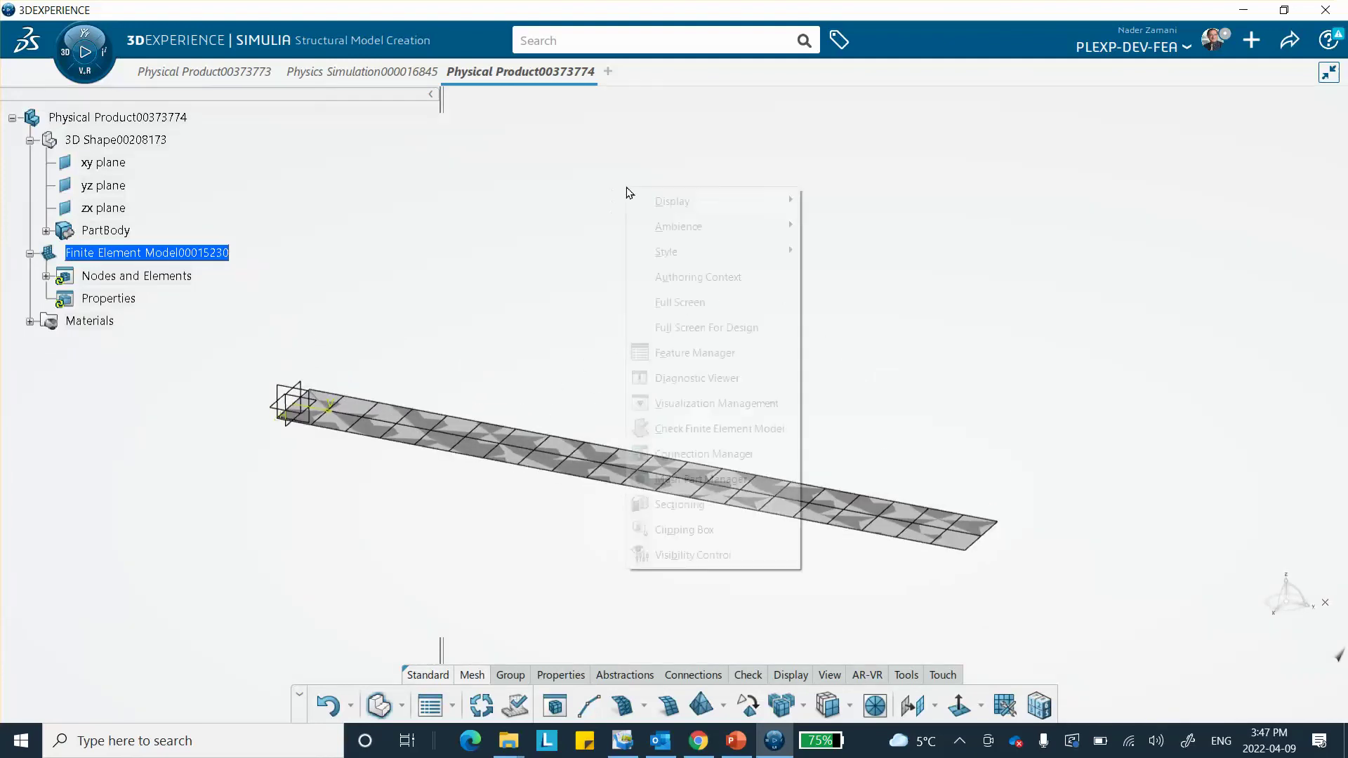
left_click(685, 405)
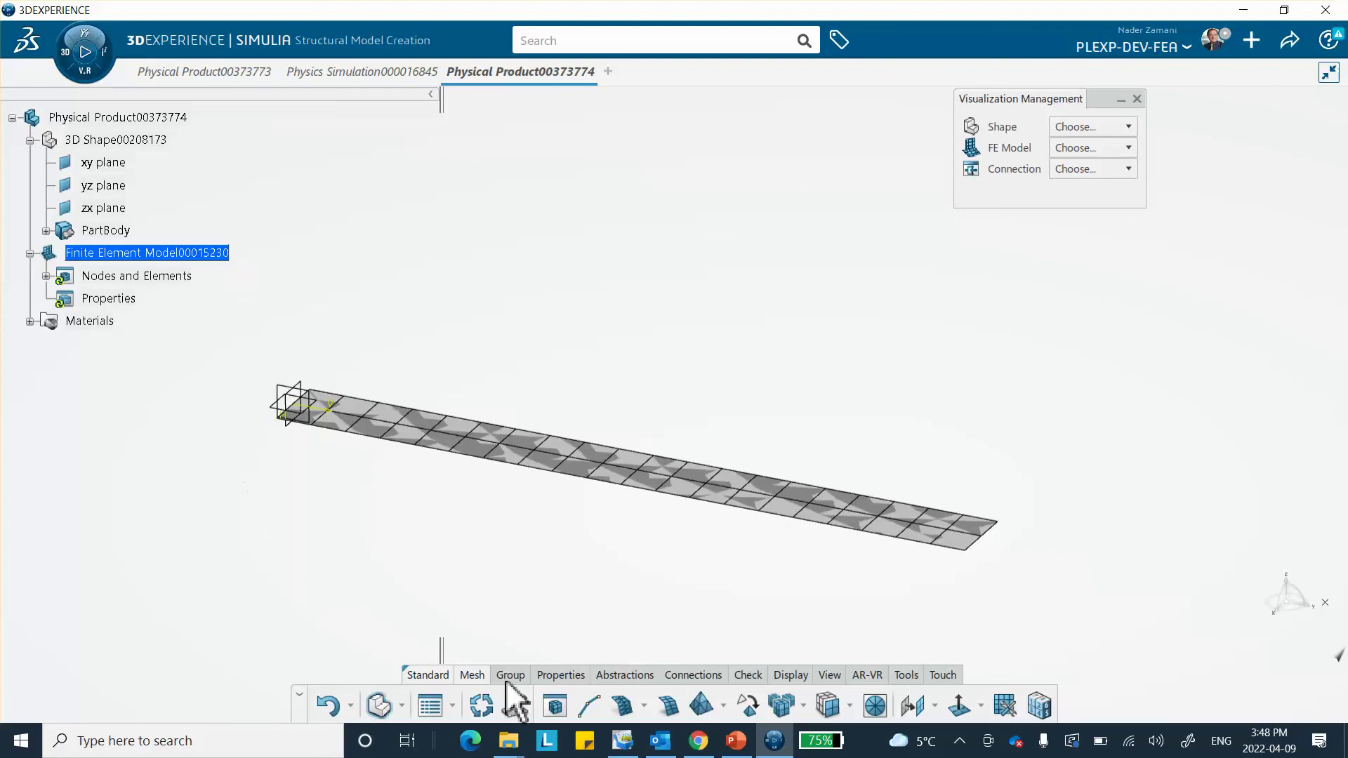
left_click(559, 675)
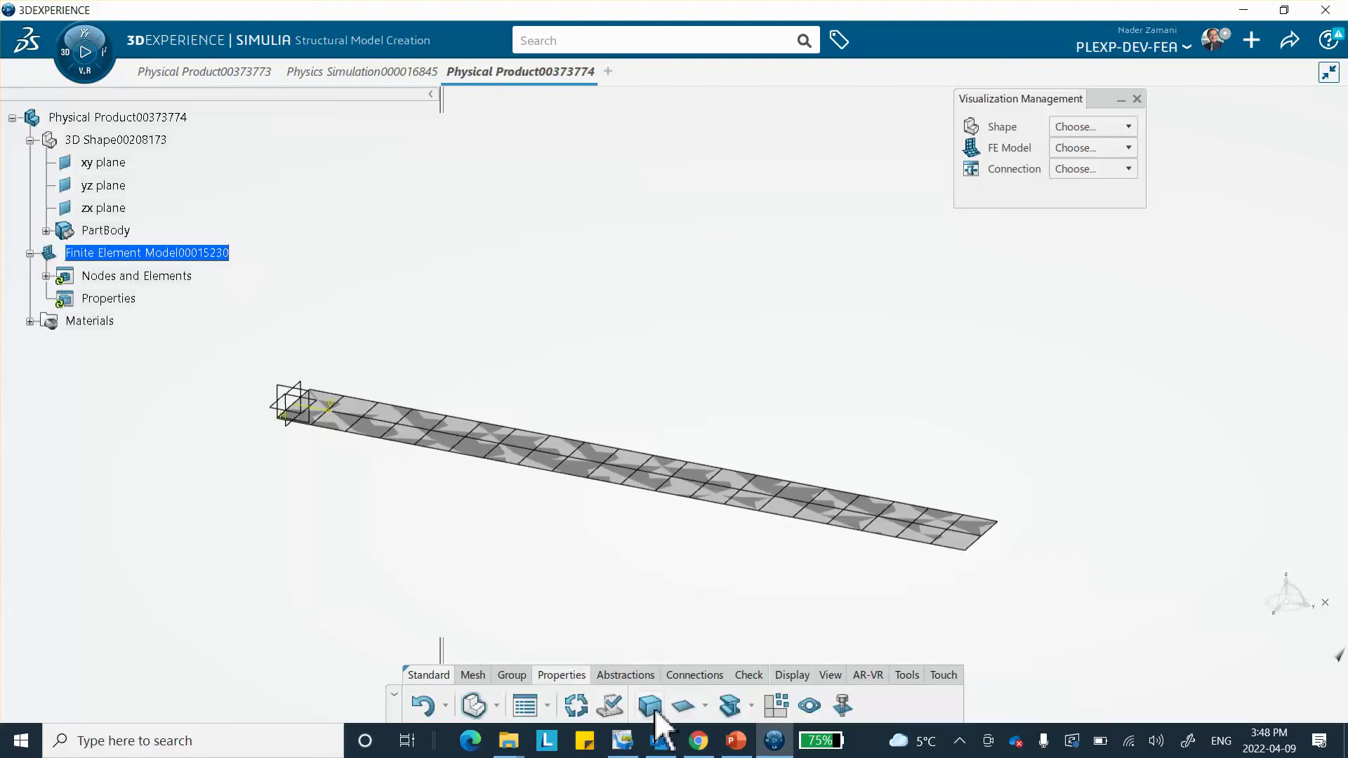
left_click(681, 706)
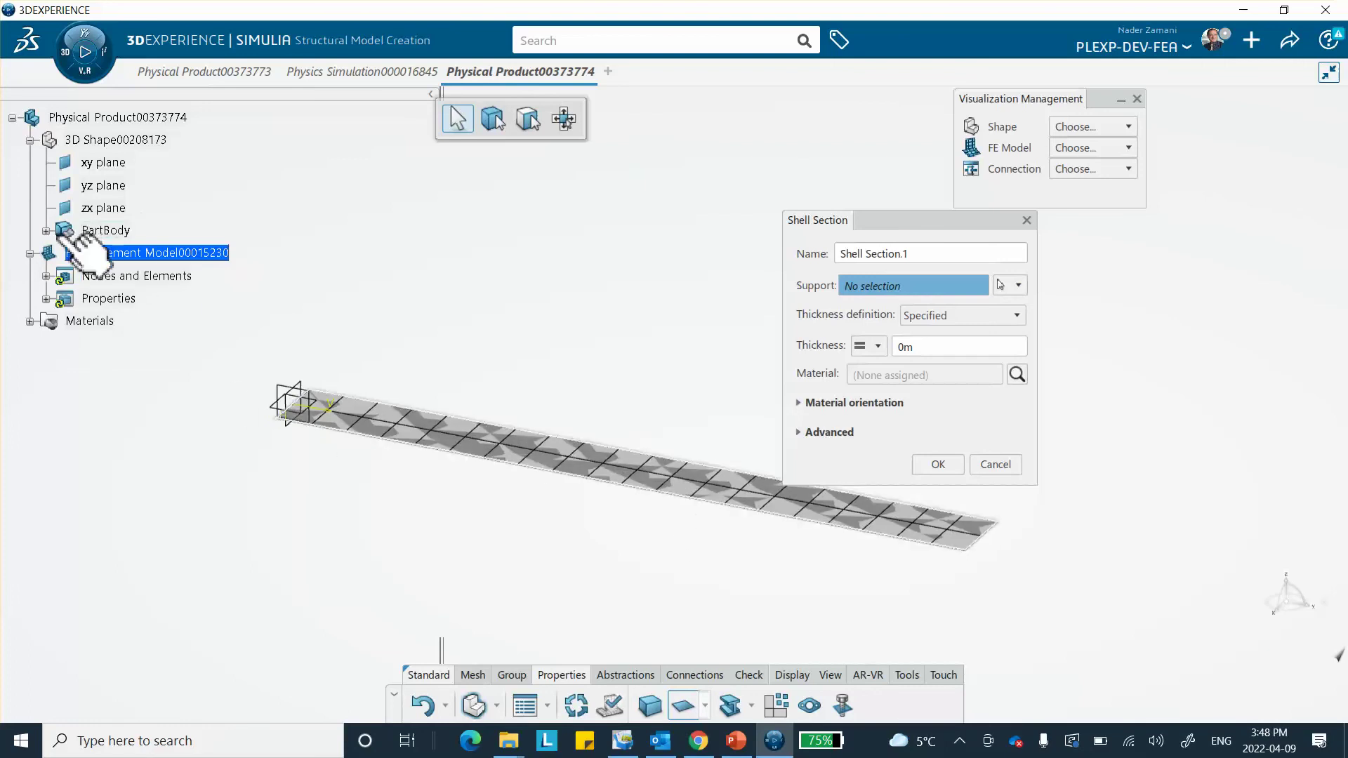
left_click(47, 232)
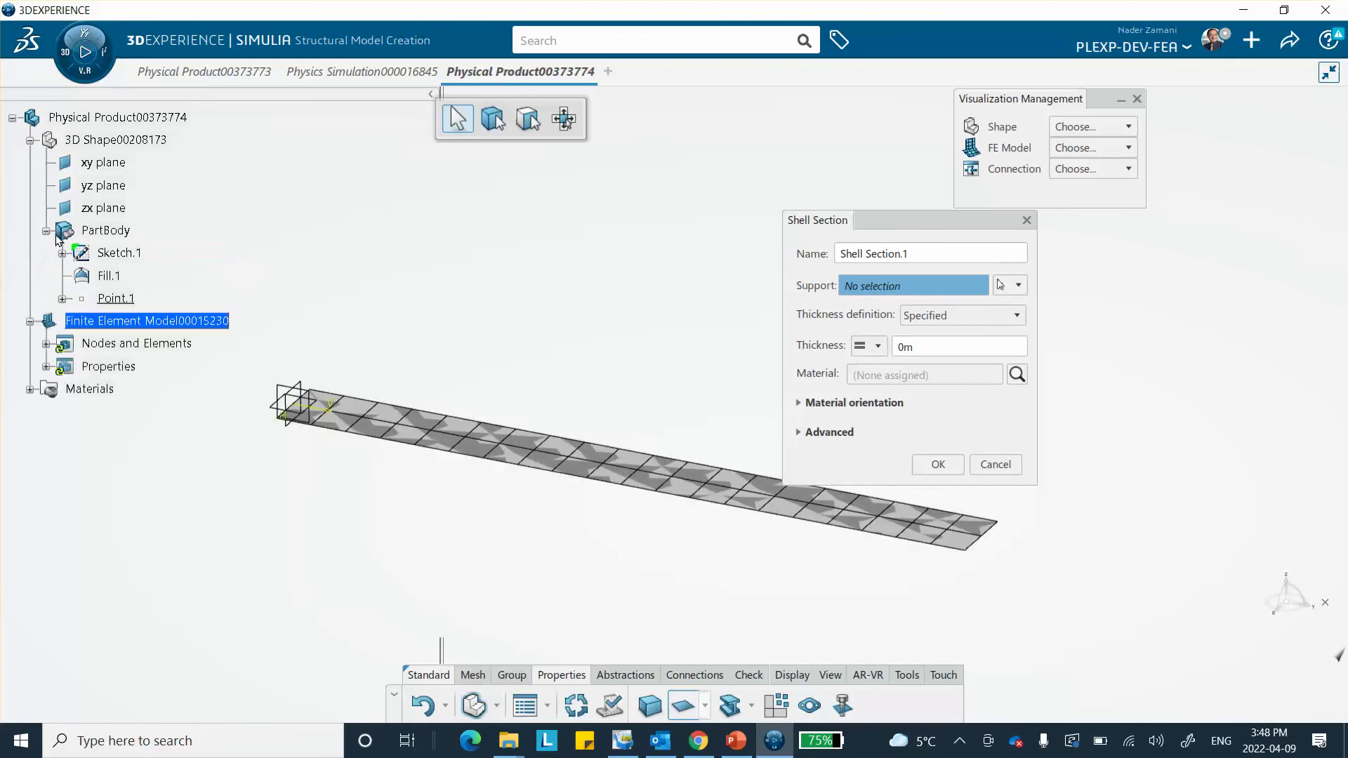
left_click(600, 457)
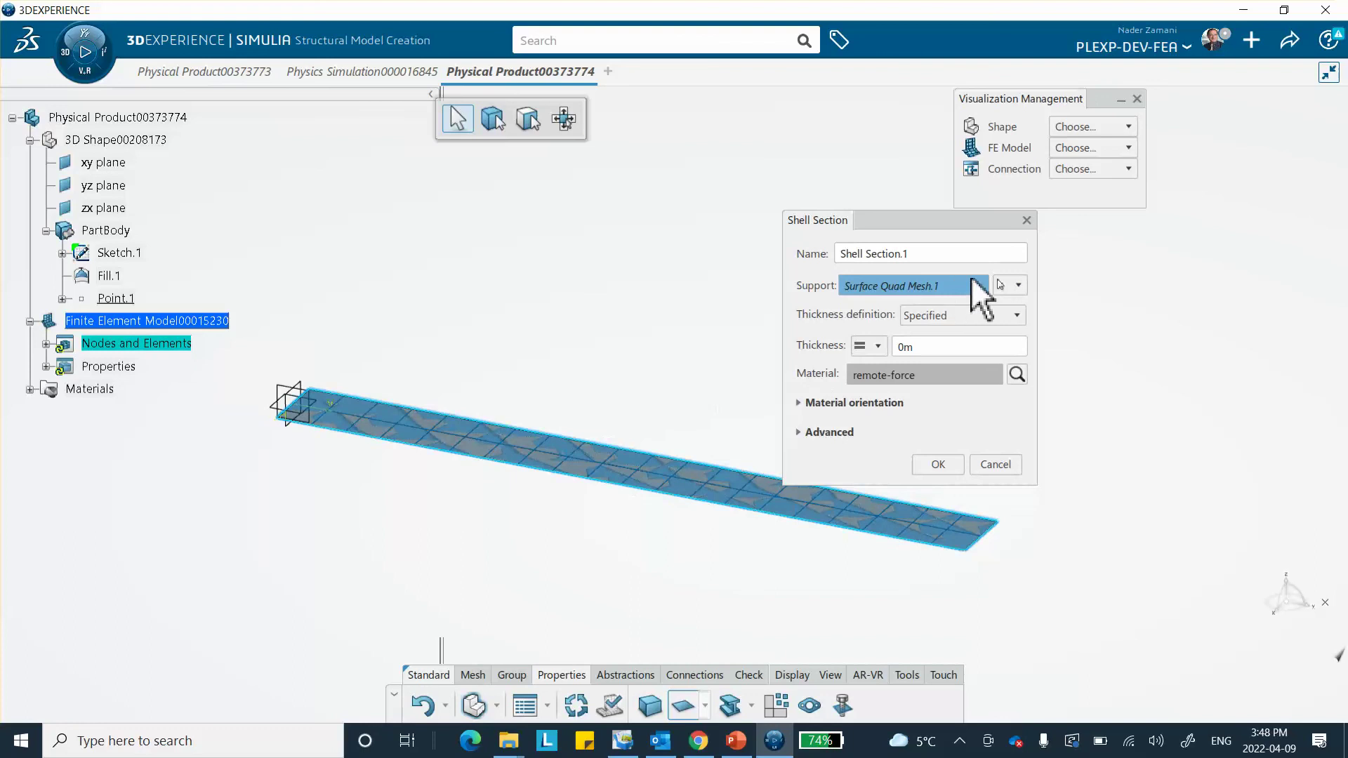
left_click(995, 464)
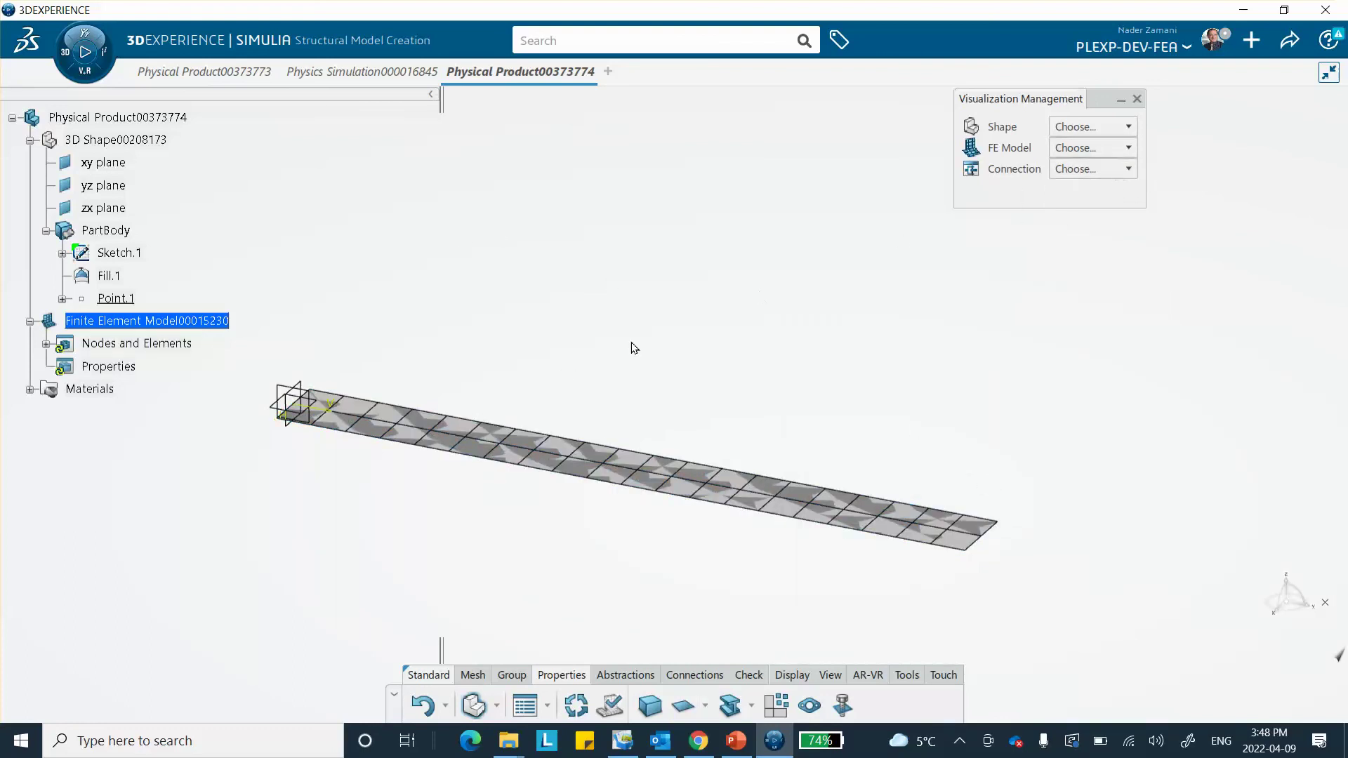
Hide the finite element model and create a 10 mm thick shell section on the Fill.1 surface with the remote-force material.
left_click(1128, 148)
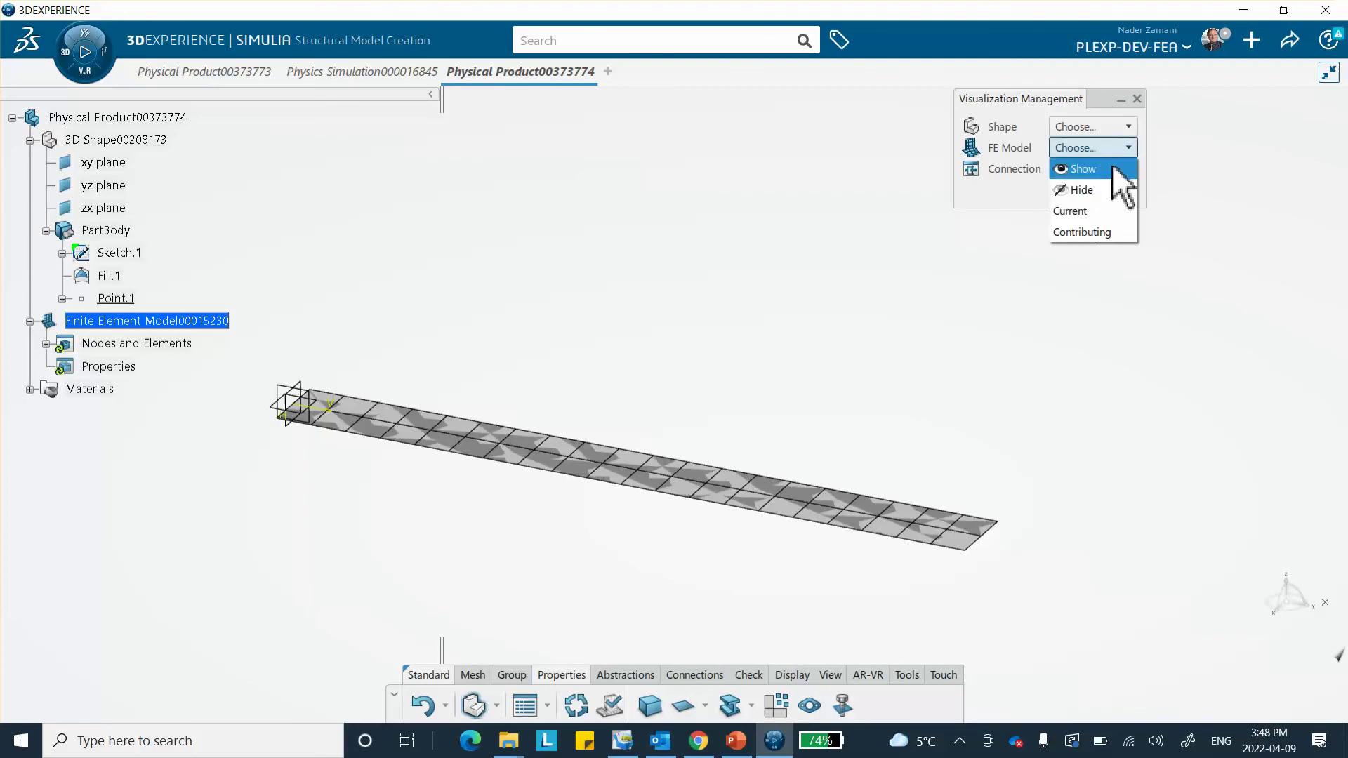
left_click(1105, 189)
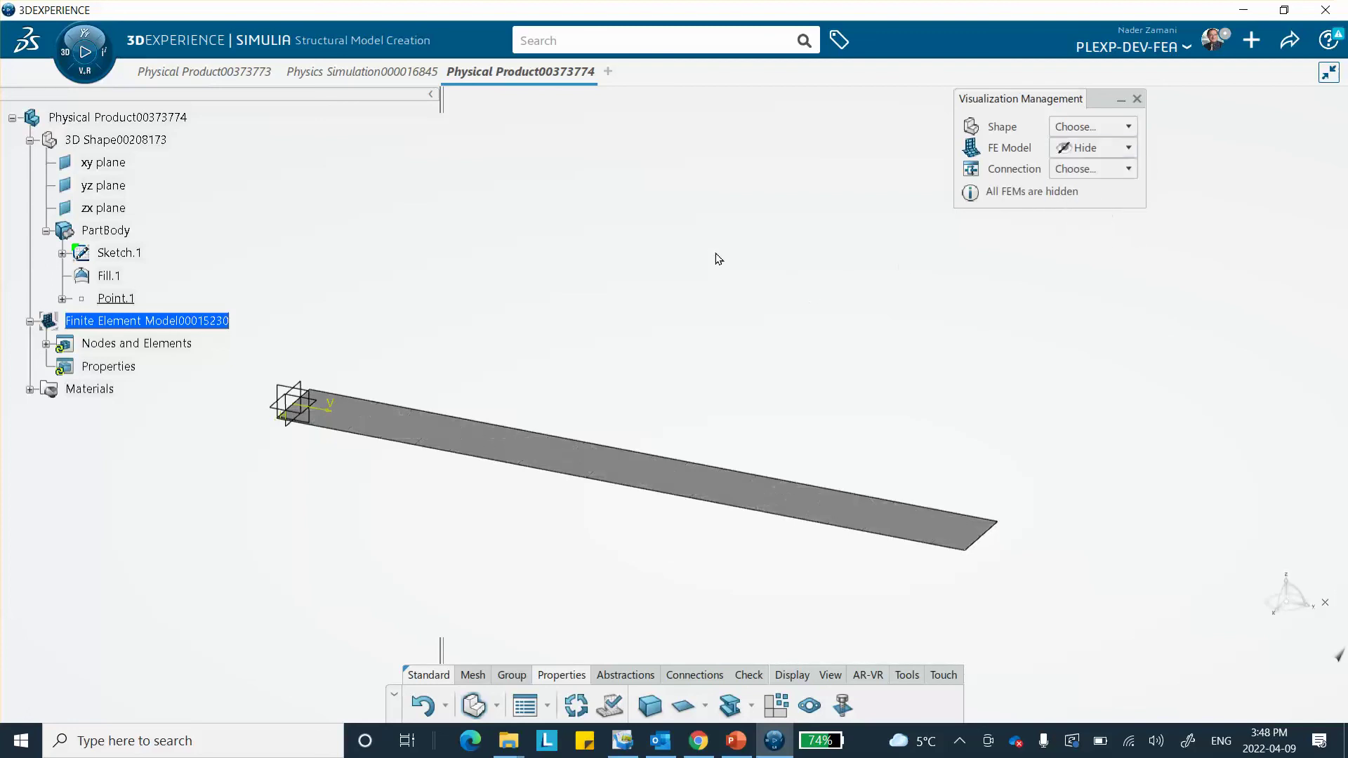
left_click(681, 707)
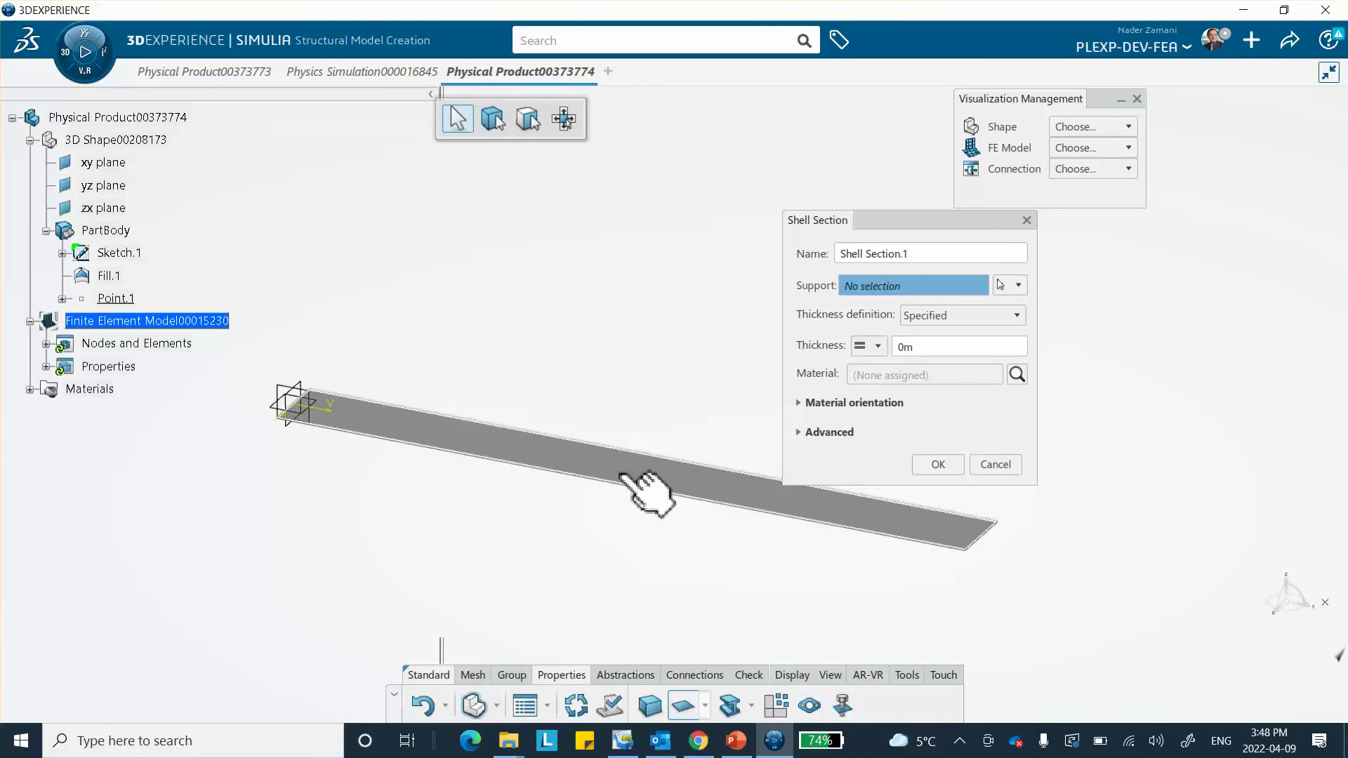
left_click(643, 479)
left_click(933, 346)
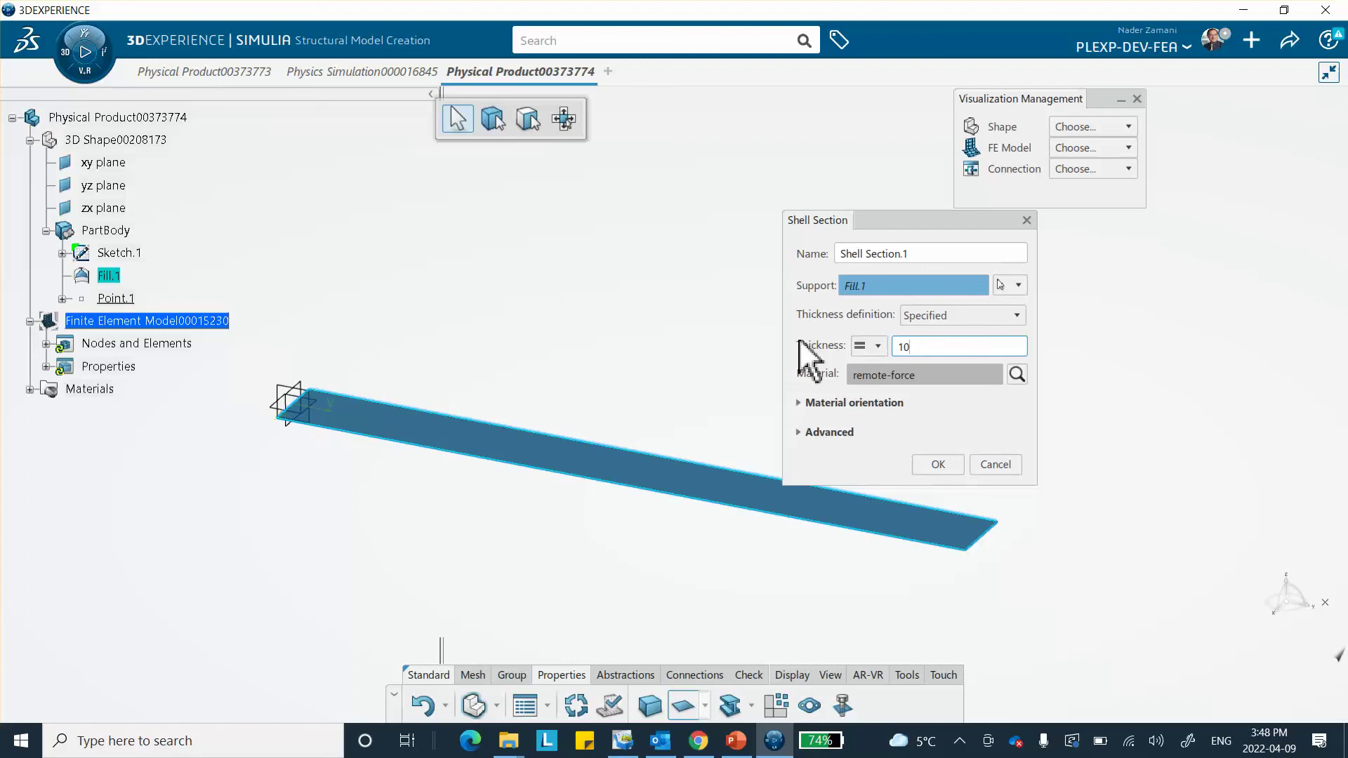
left_click(804, 433)
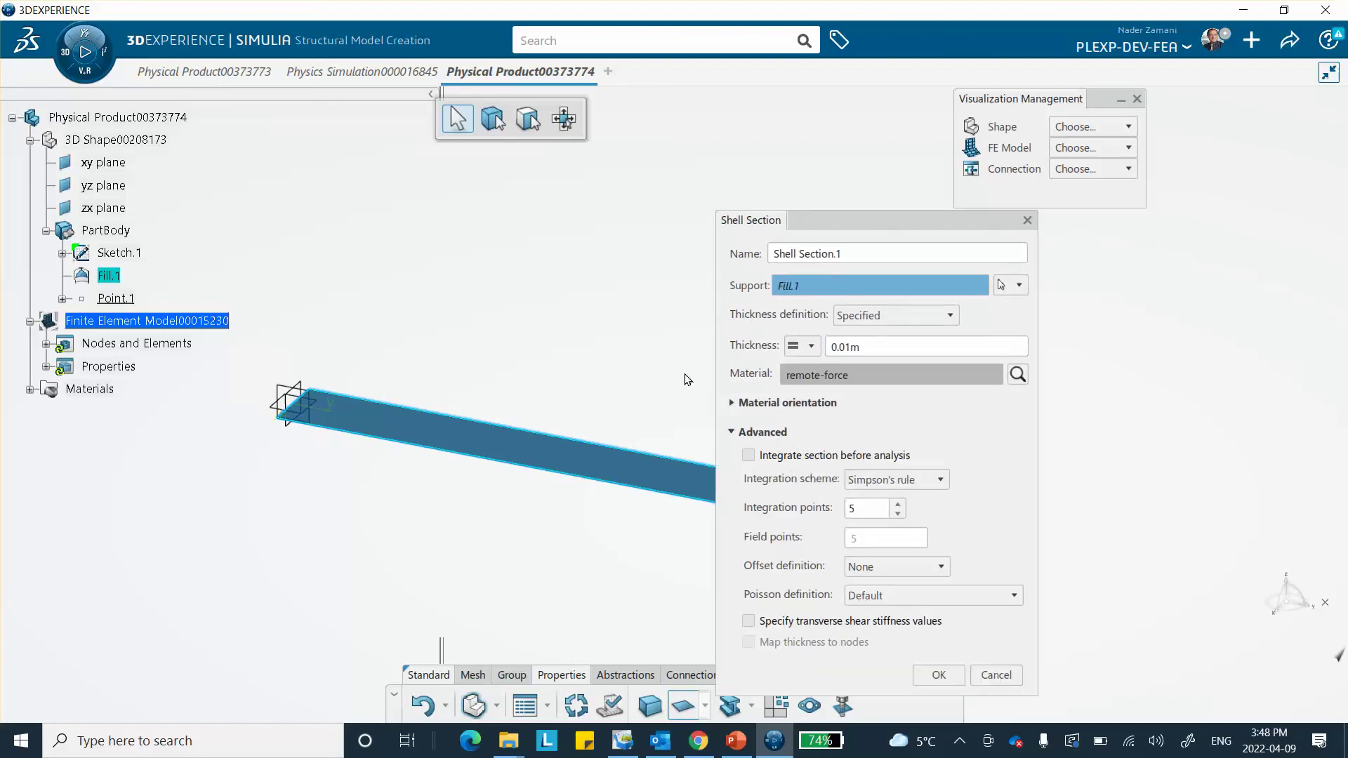
left_click_drag(826, 219, 826, 218)
left_click(825, 218)
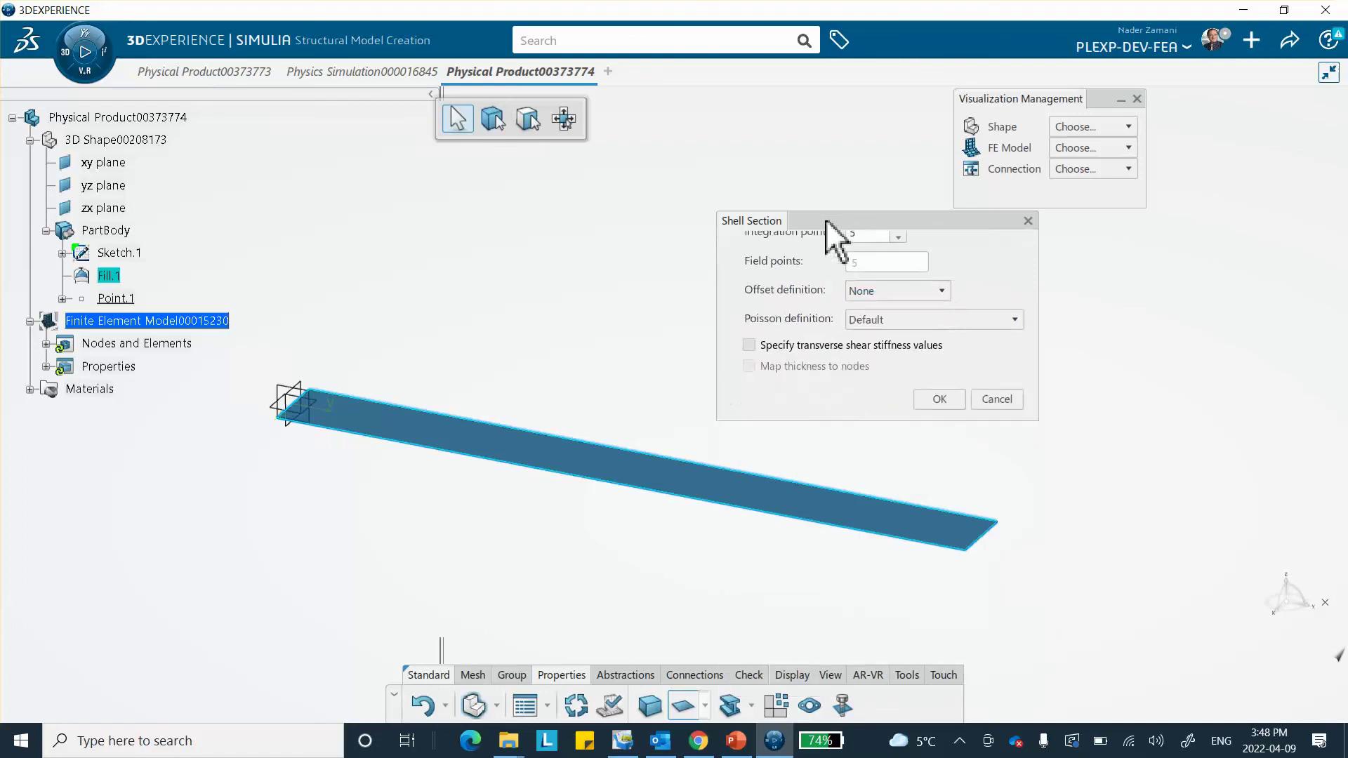
left_click(880, 226)
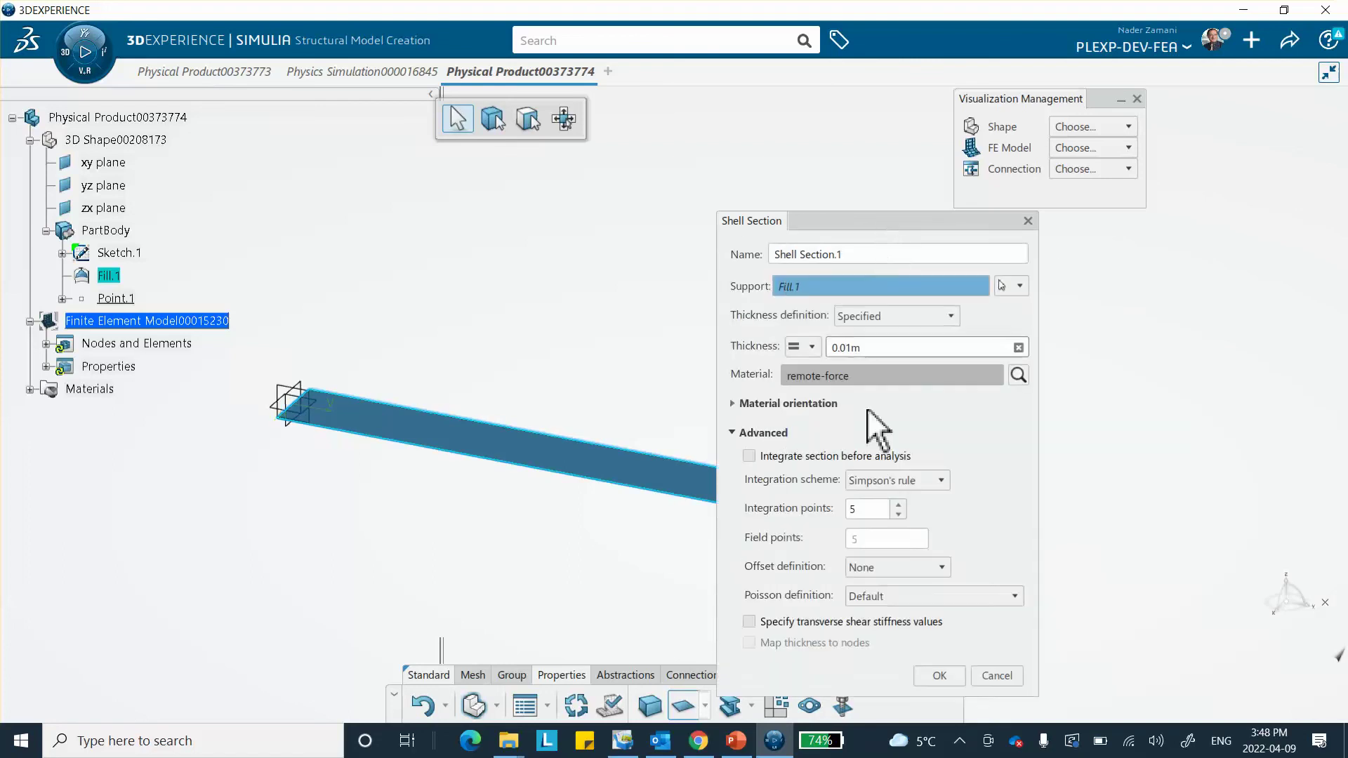
left_click(940, 677)
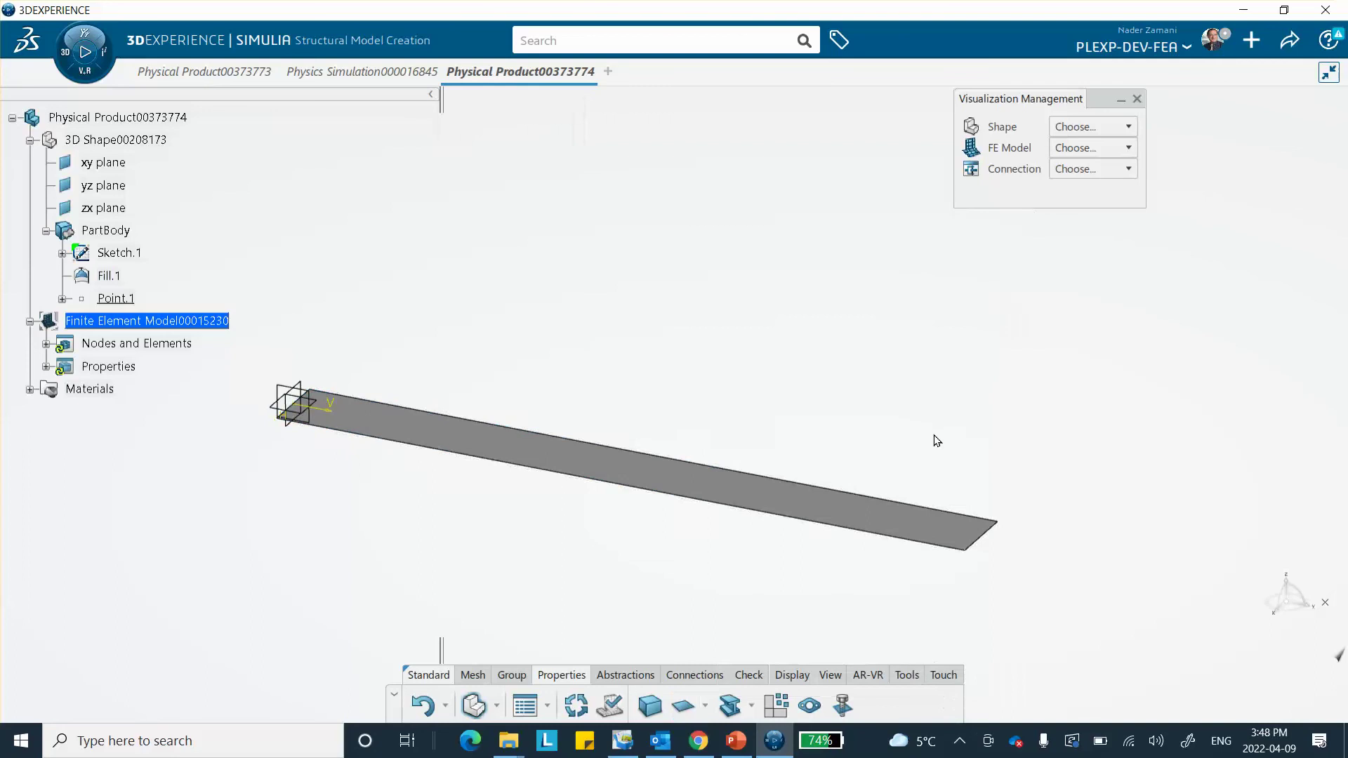
Switch to Structural Scenario Creation and initialize a Structural simulation using the plate's finite element model.
left_click(65, 54)
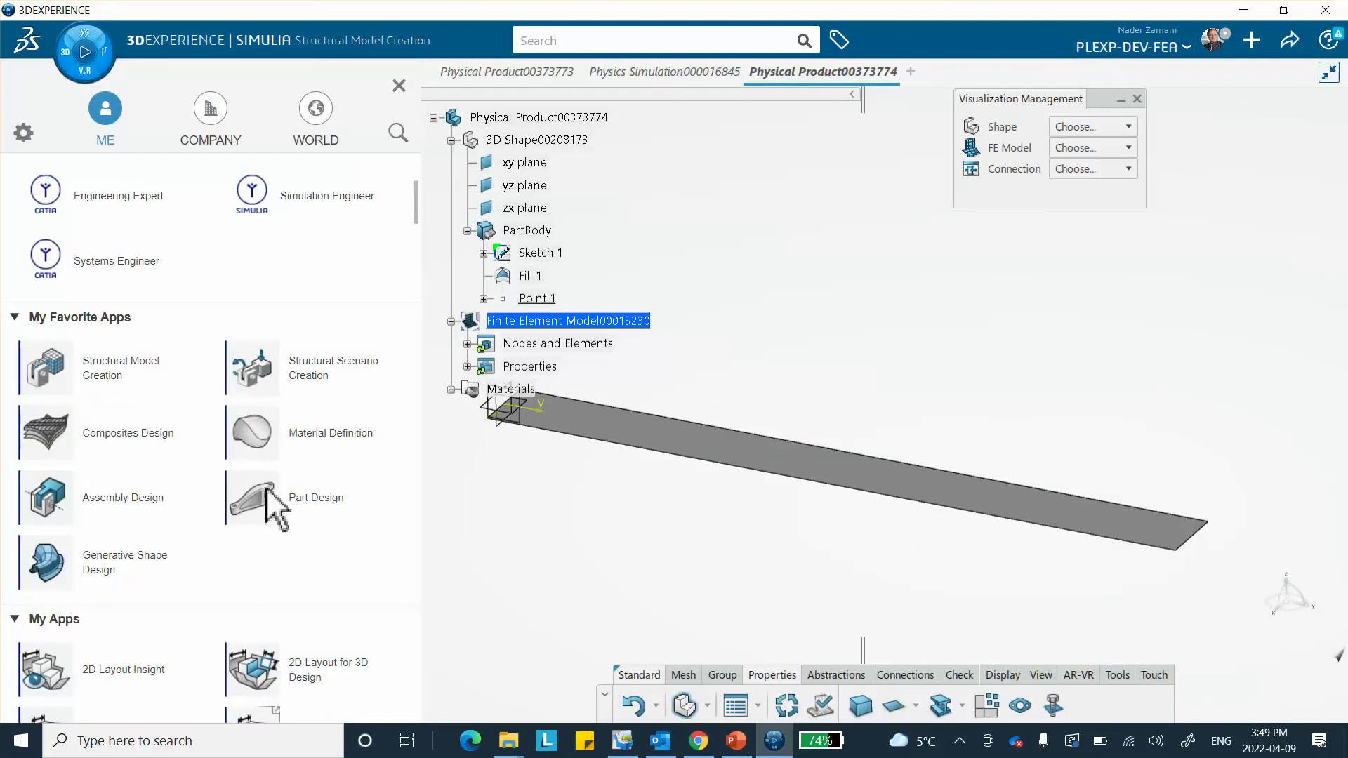
left_click(301, 232)
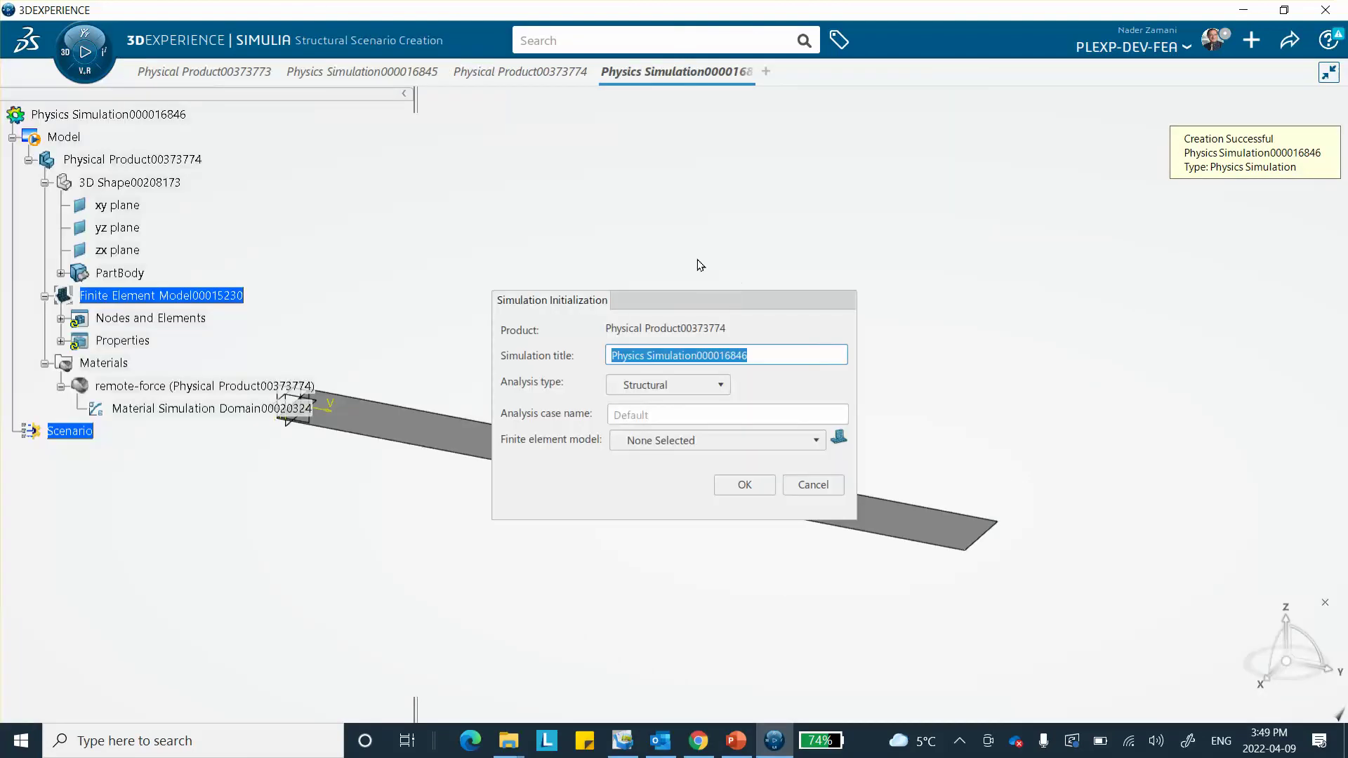
left_click(661, 438)
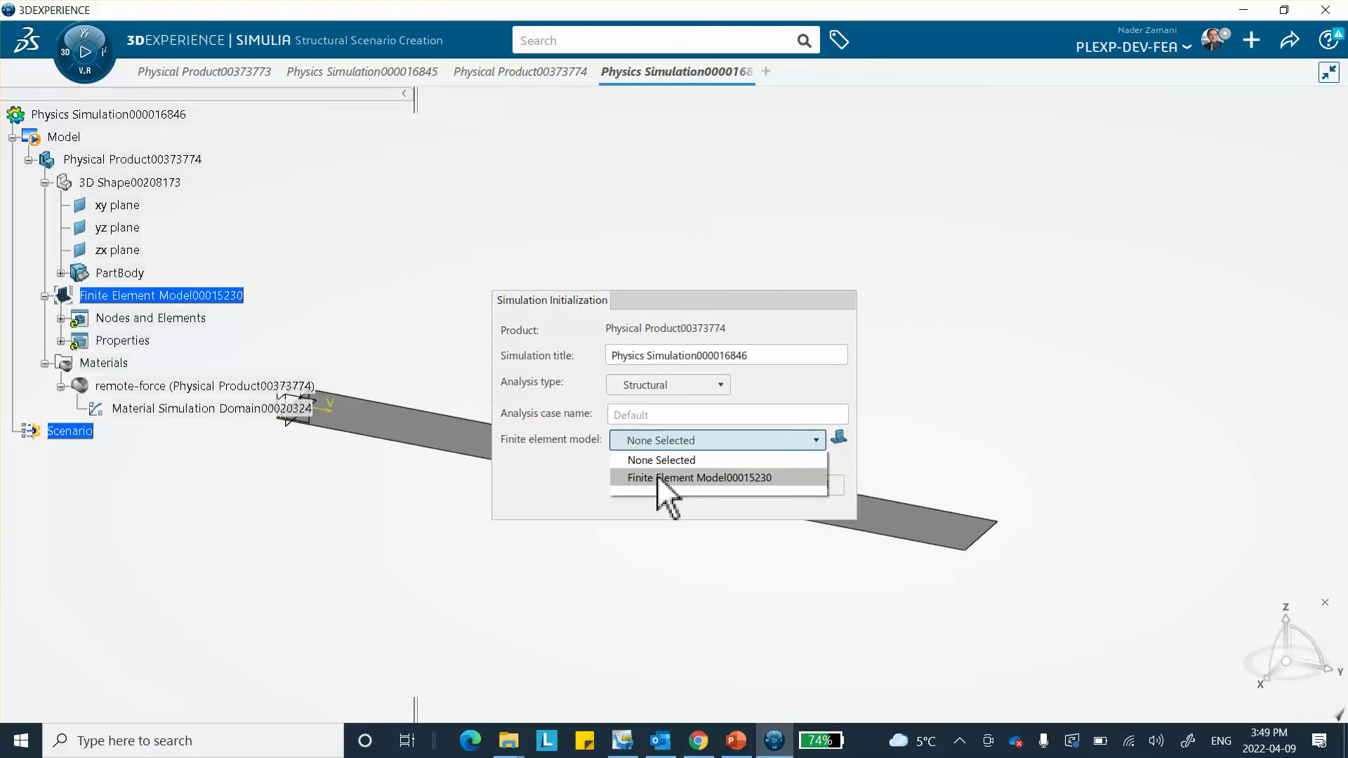
left_click(657, 477)
left_click(730, 483)
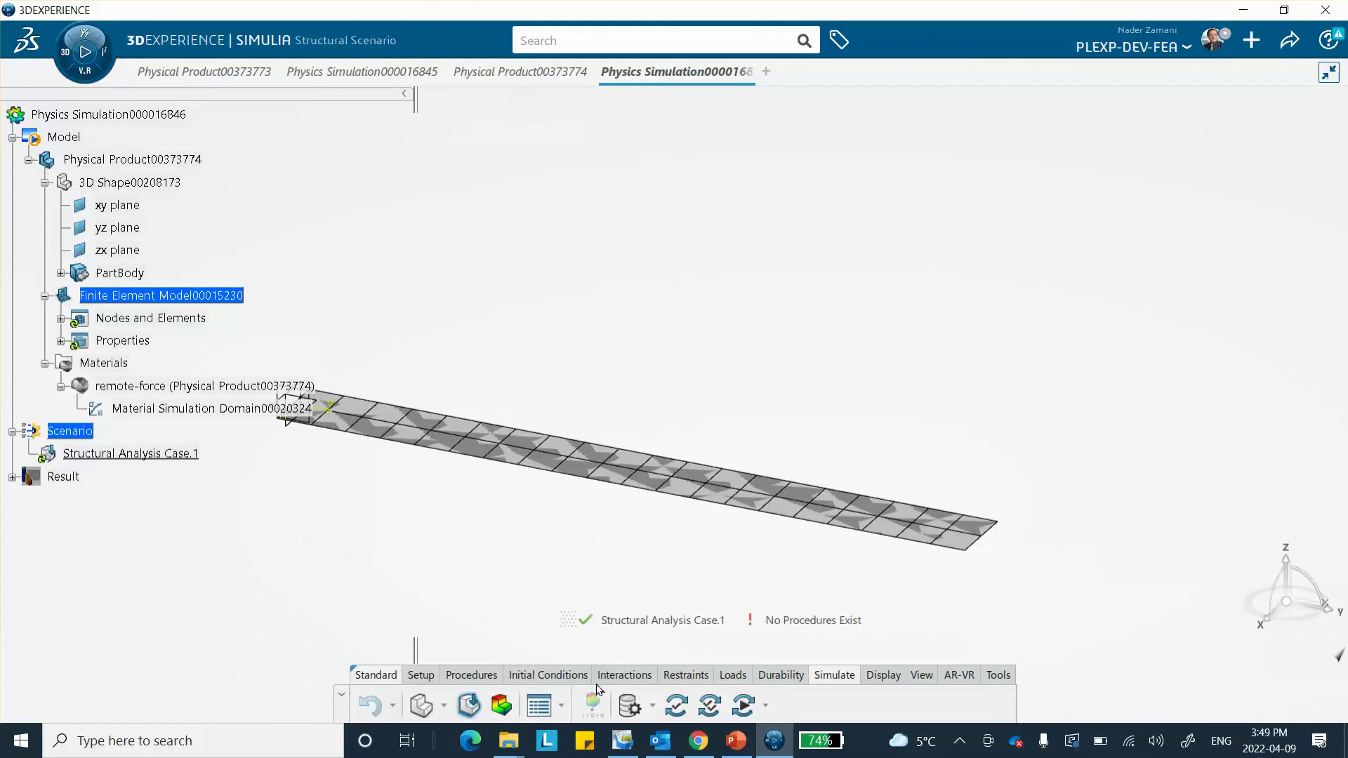
Add a static step with a 1 s step time to the structural analysis case.
left_click(470, 675)
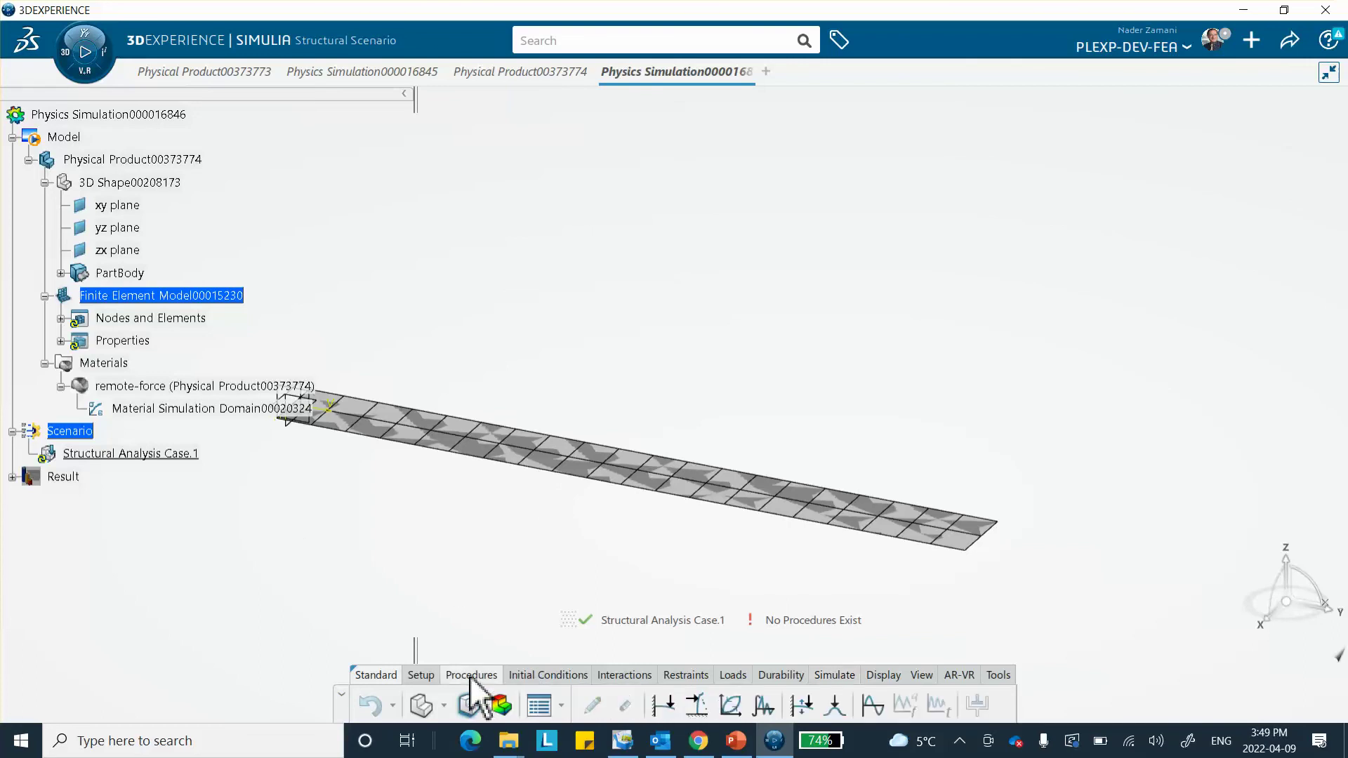
left_click(662, 707)
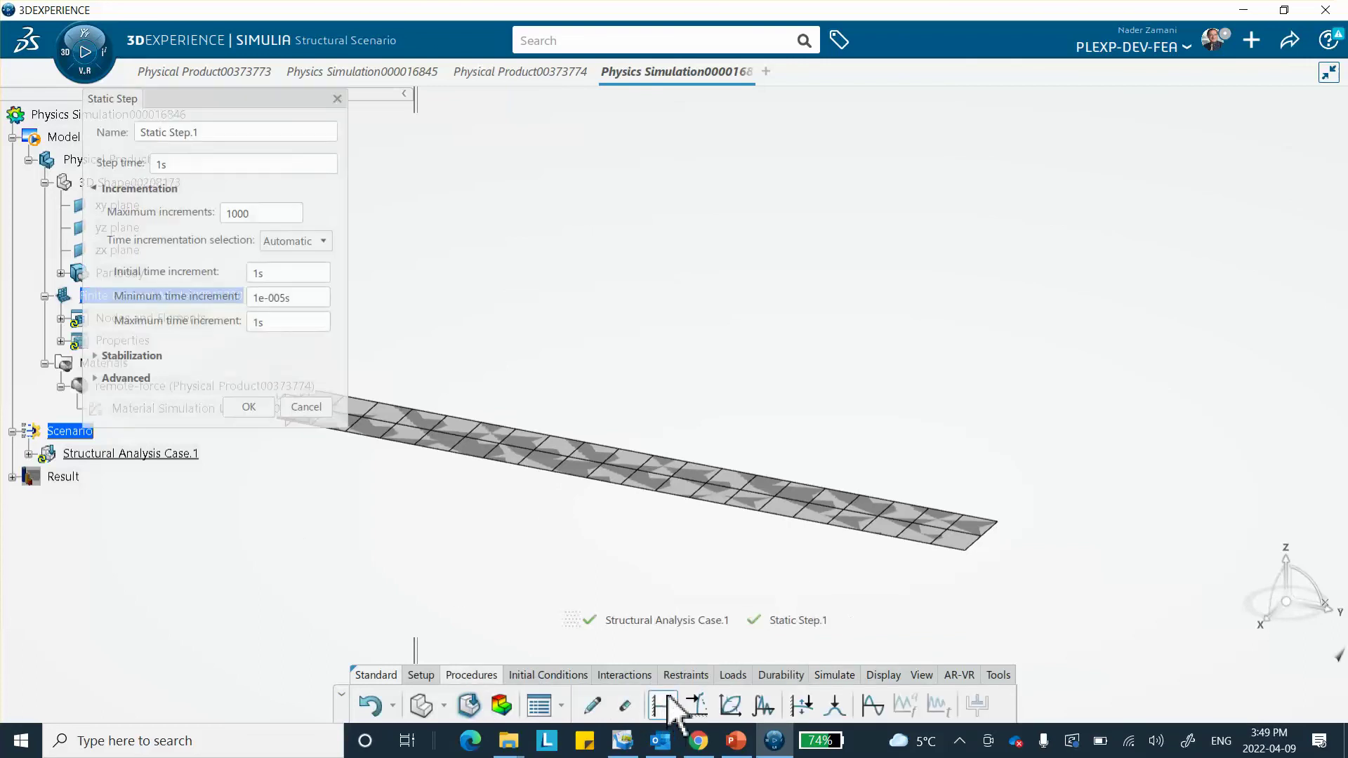
left_click(98, 378)
left_click(111, 401)
left_click(111, 401)
left_click(247, 459)
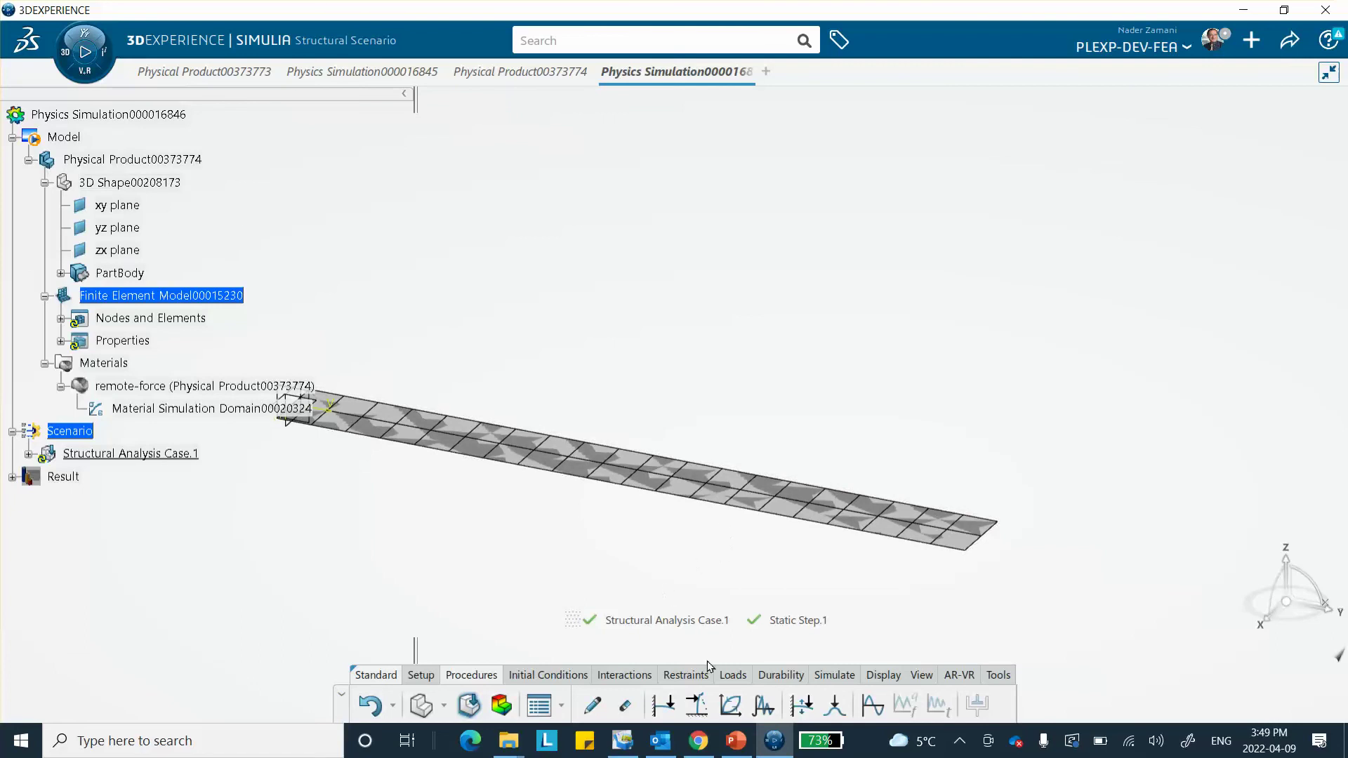
left_click(681, 674)
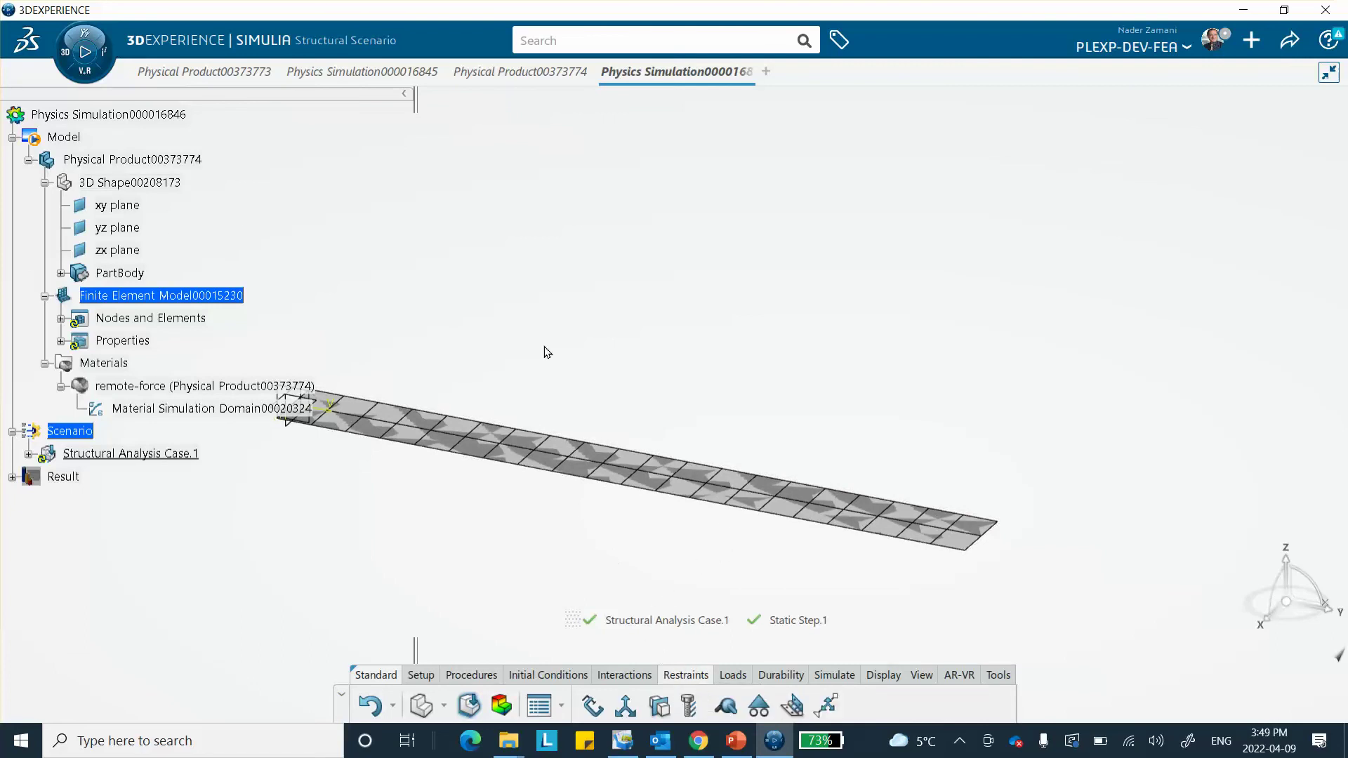
middle_click_drag(535, 350, 662, 288)
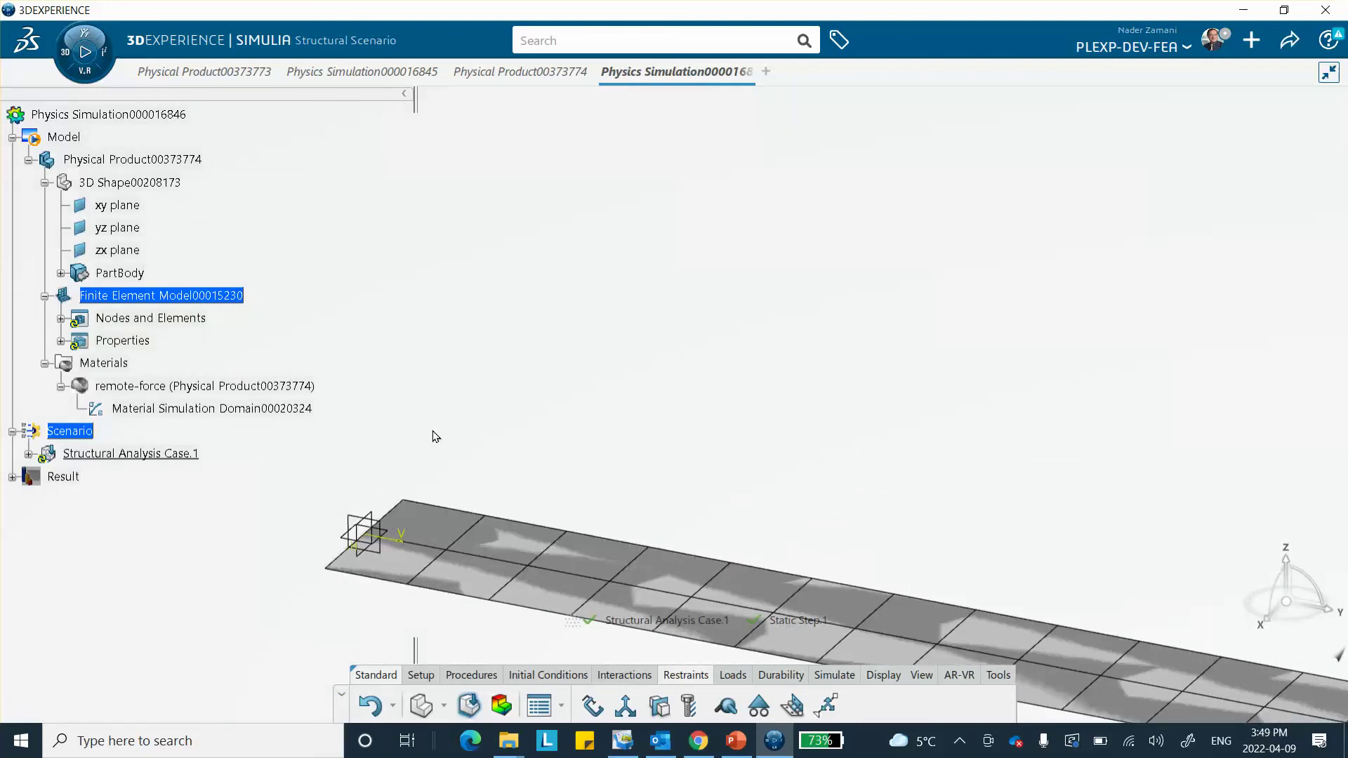
left_click(592, 706)
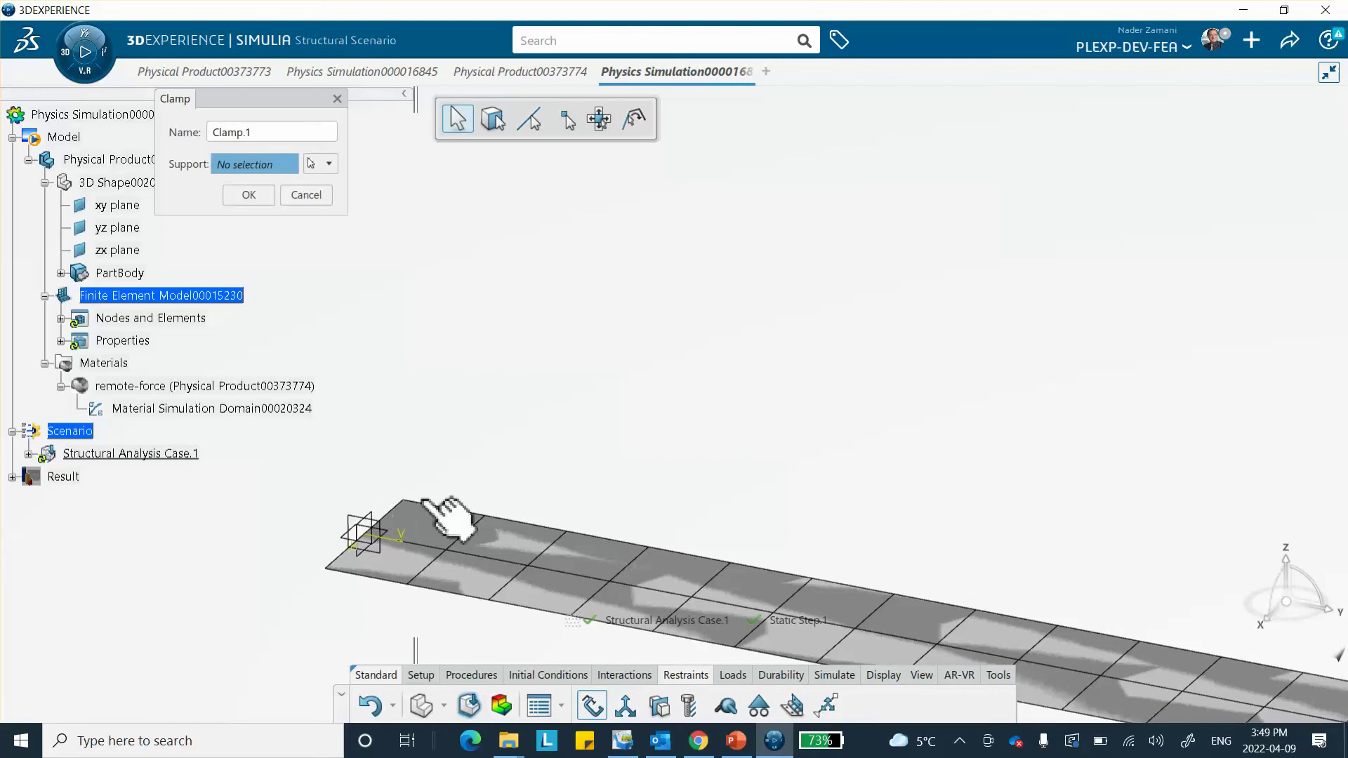
Try to hide the finite element model through Visualization Management and cancel the unfinished clamp restraint.
right_click(645, 242)
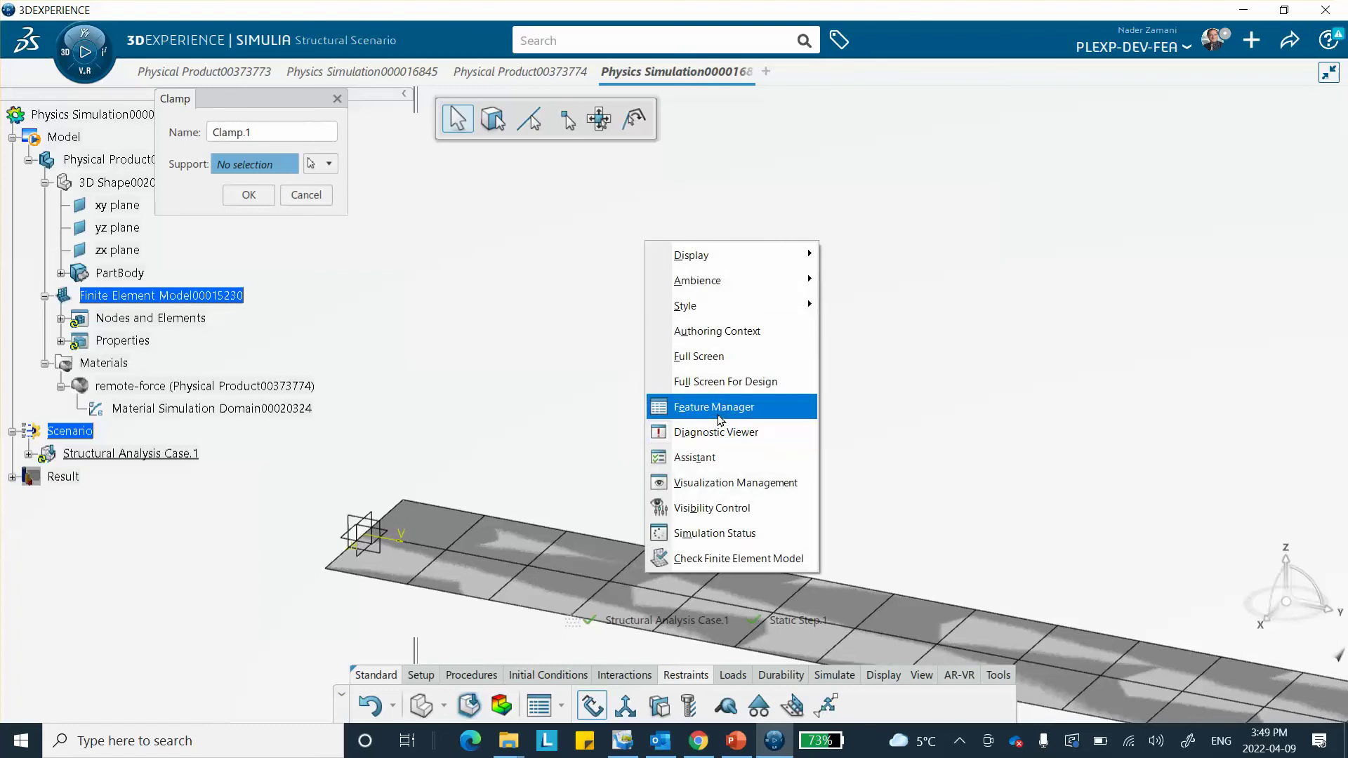
left_click(723, 483)
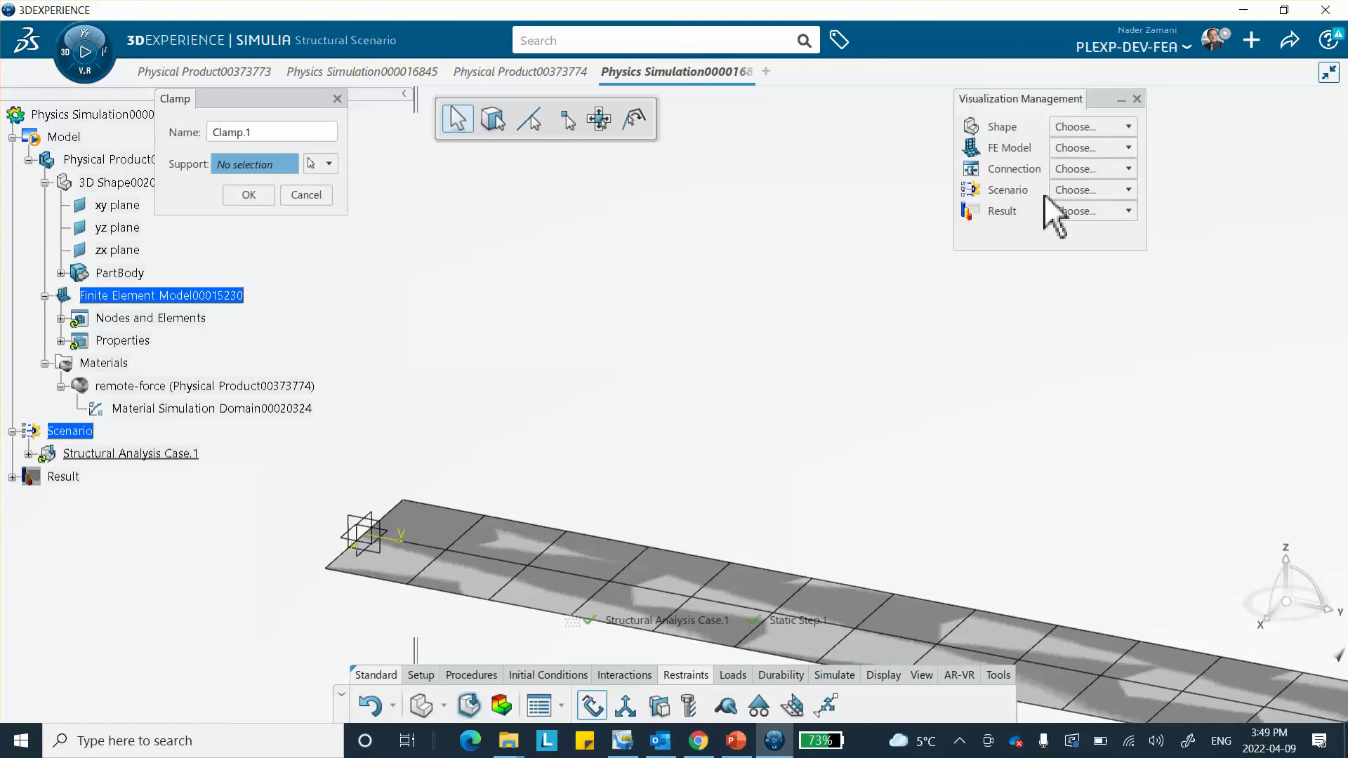
left_click(1116, 149)
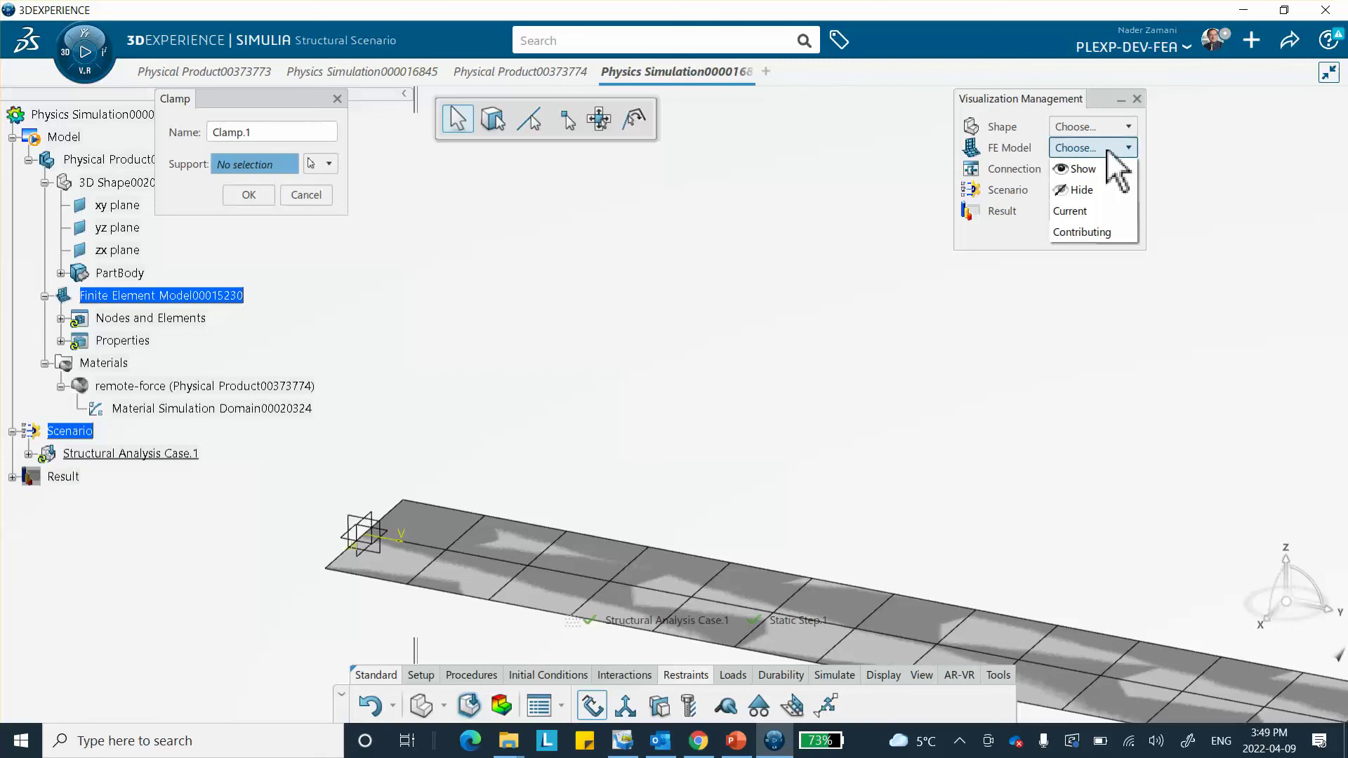
left_click(1086, 188)
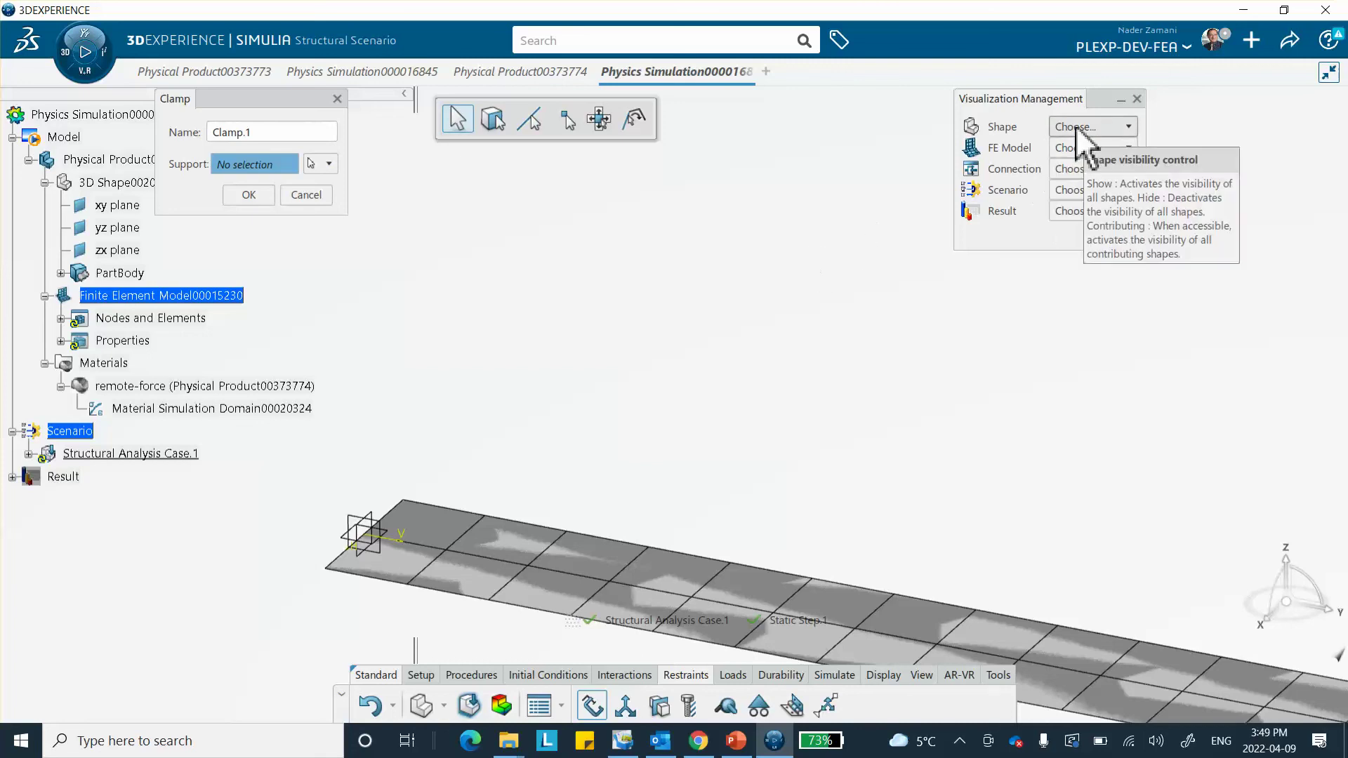
left_click(317, 199)
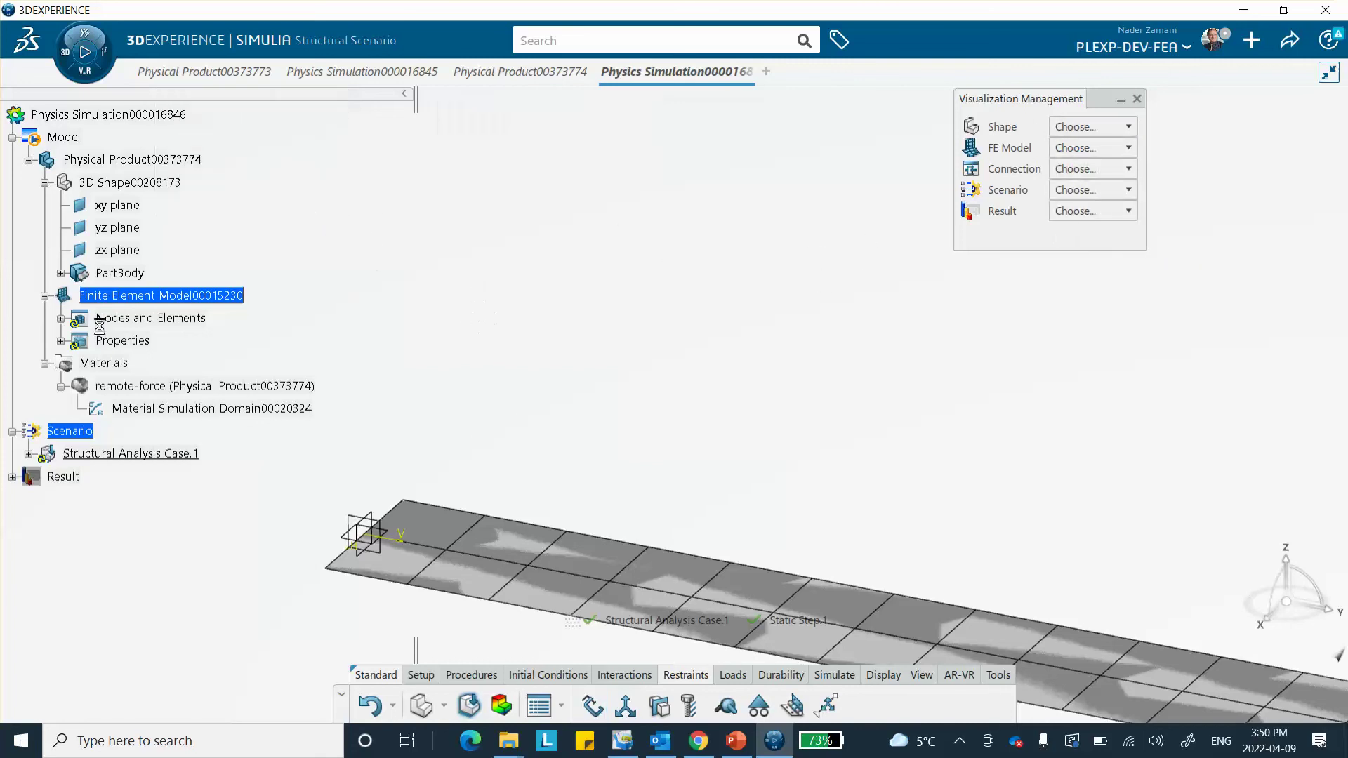
Hide Sketch.1 in the plate's PartBody.
left_click(61, 273)
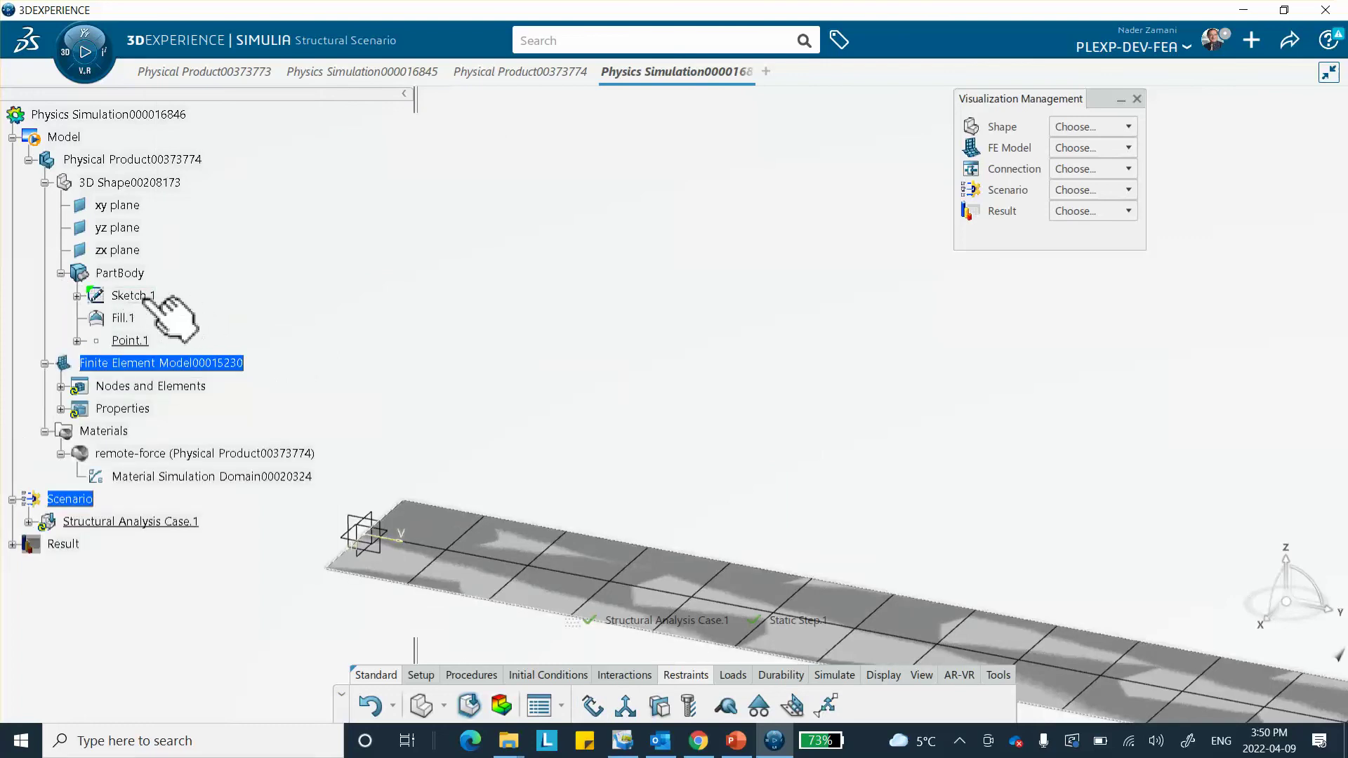
right_click(144, 296)
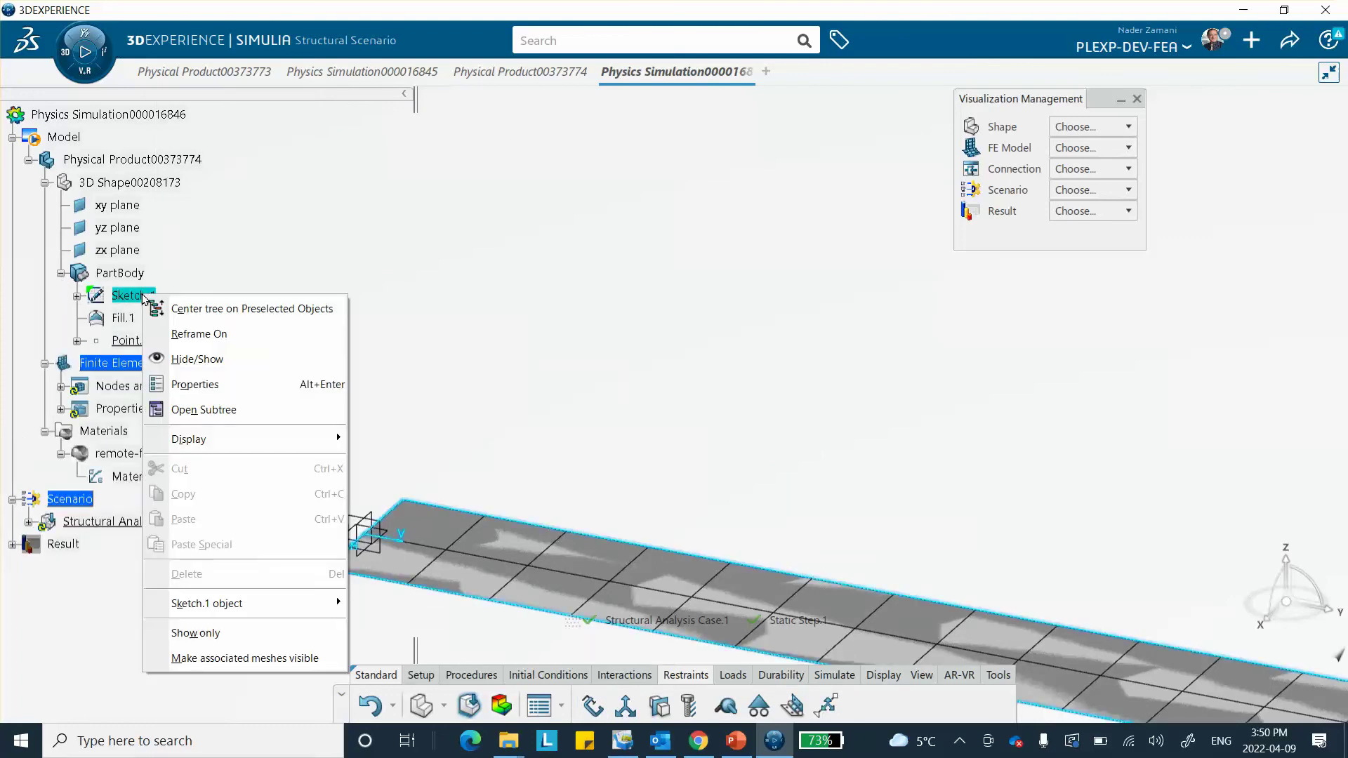
left_click(204, 359)
Apply a clamp restraint to the plate's short edge at the origin end.
middle_click_drag(397, 370, 448, 271)
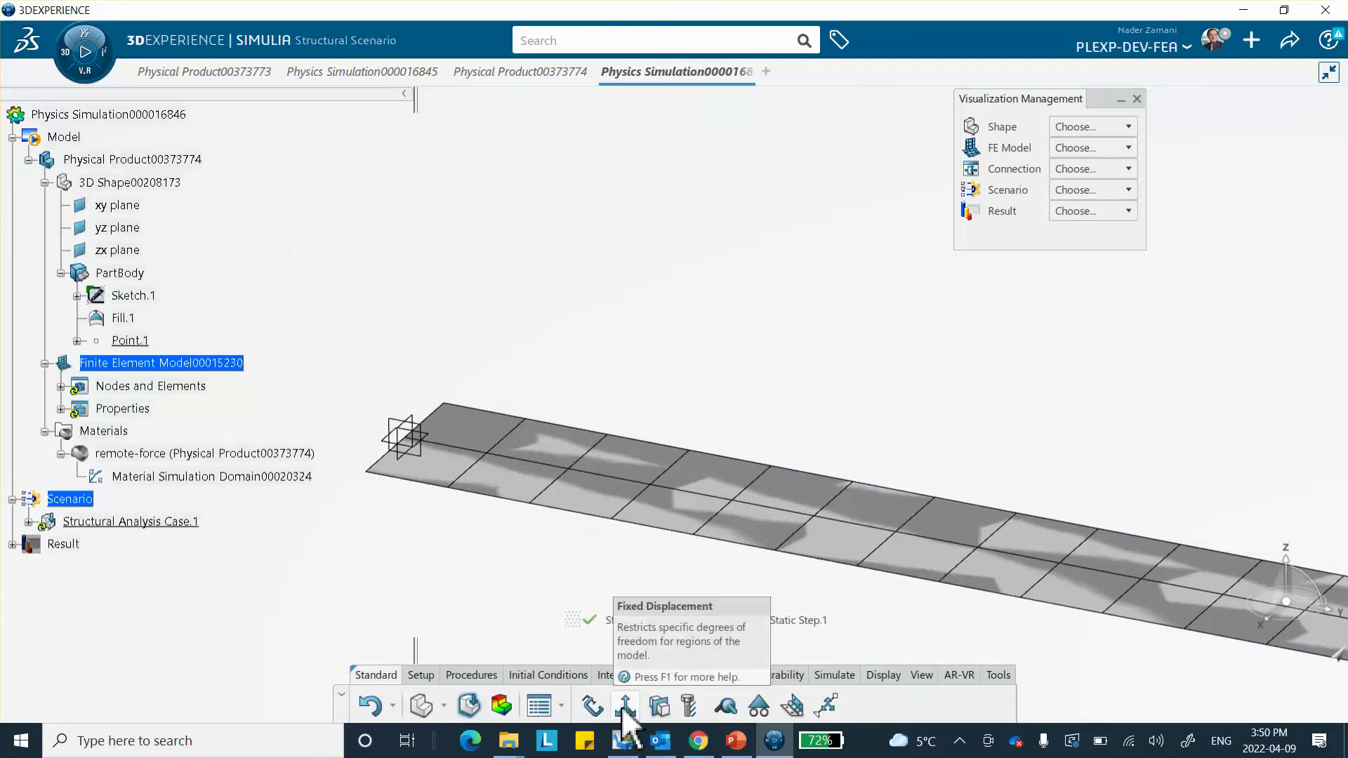
left_click(592, 705)
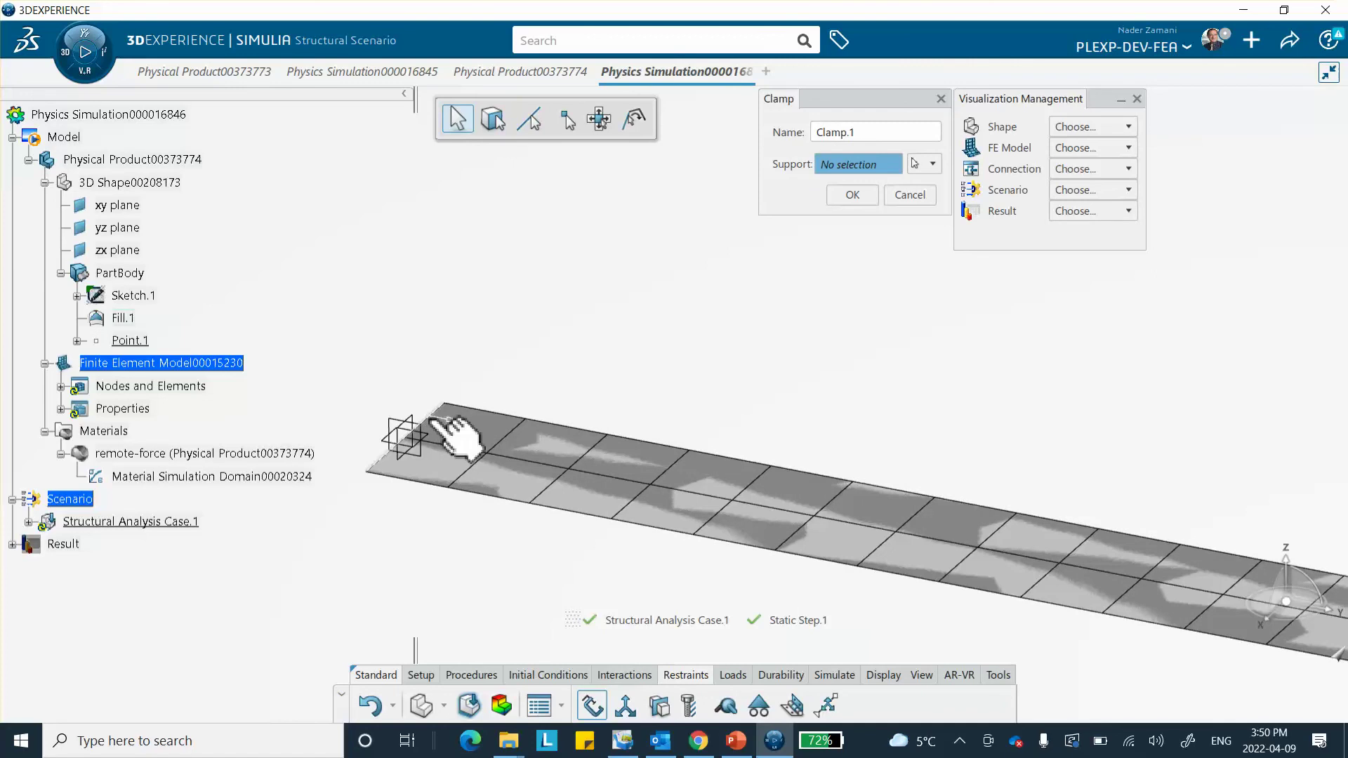
left_click(434, 419)
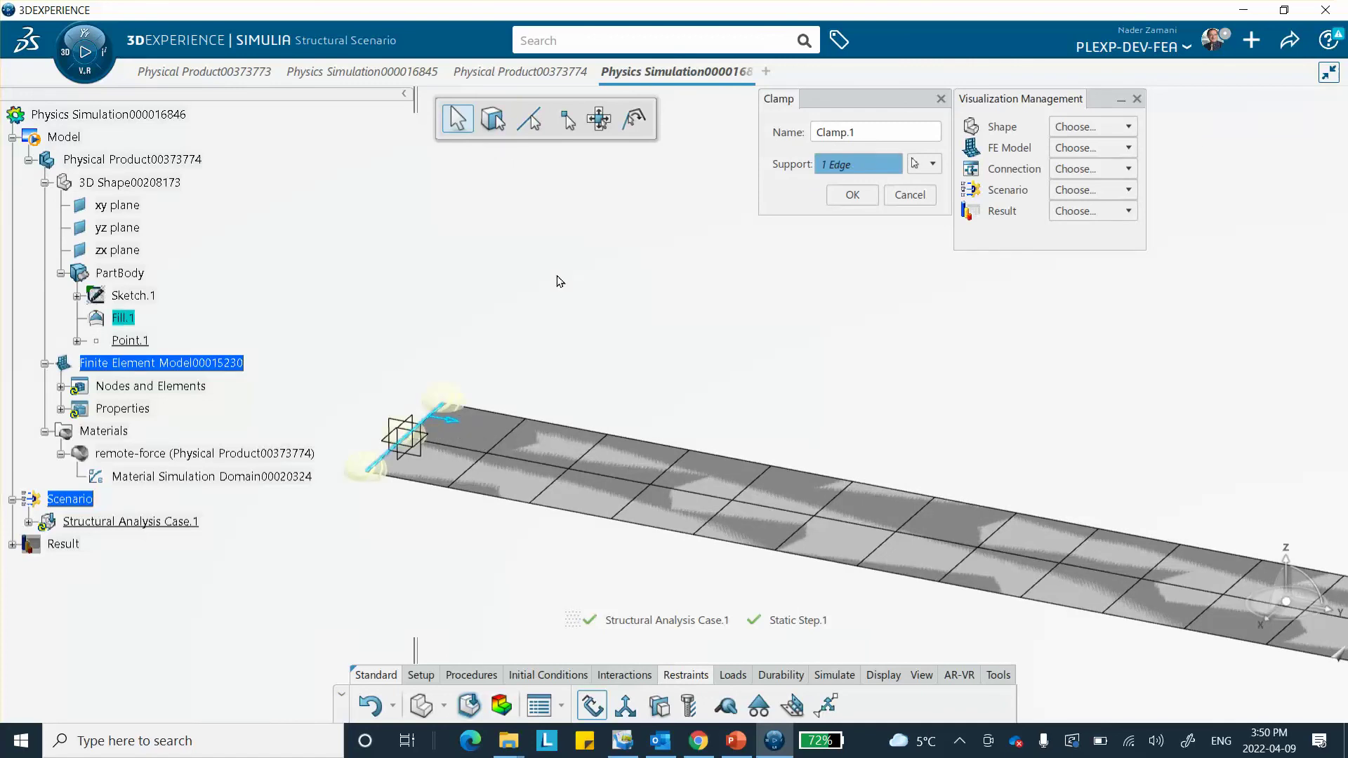
left_click(848, 196)
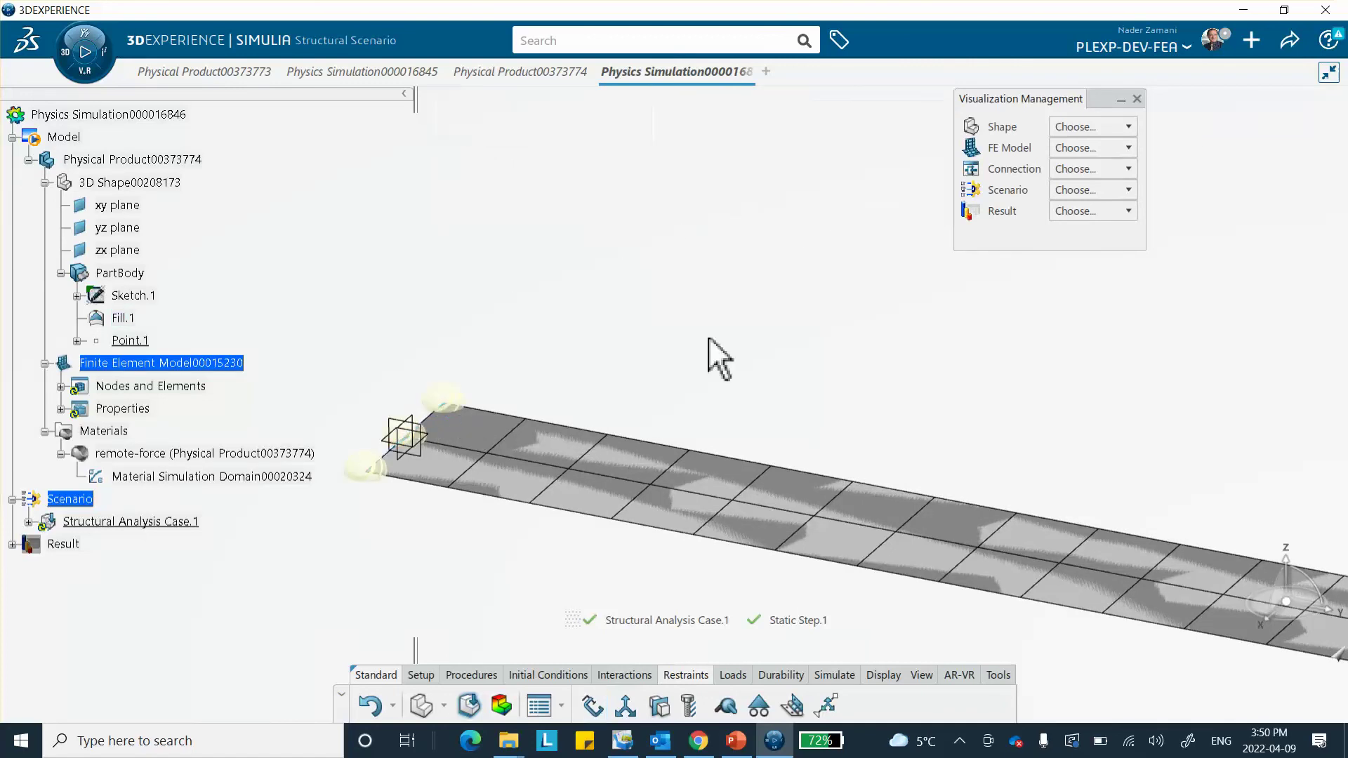
Start a remote force on the plate's free end edge and set its reference point input mode to Support.
middle_click_drag(632, 390, 577, 442)
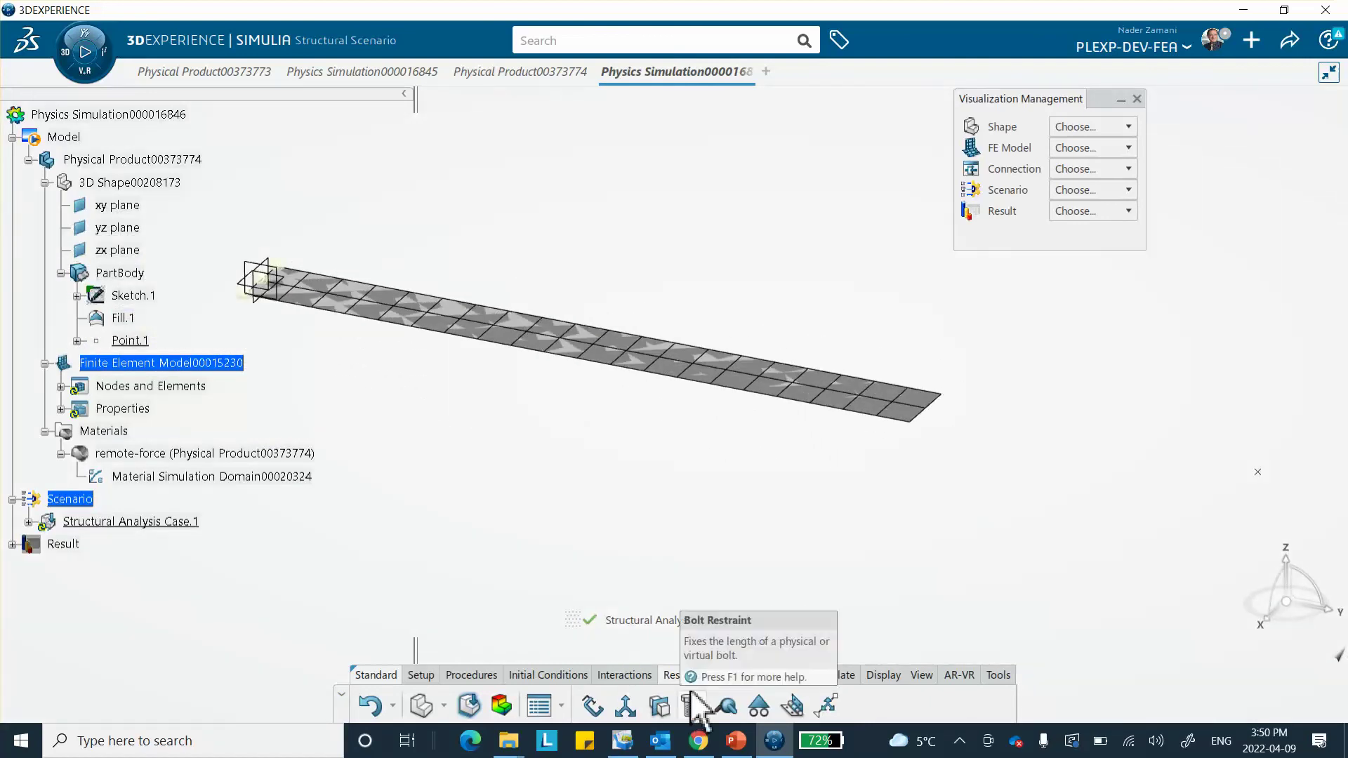
left_click(735, 675)
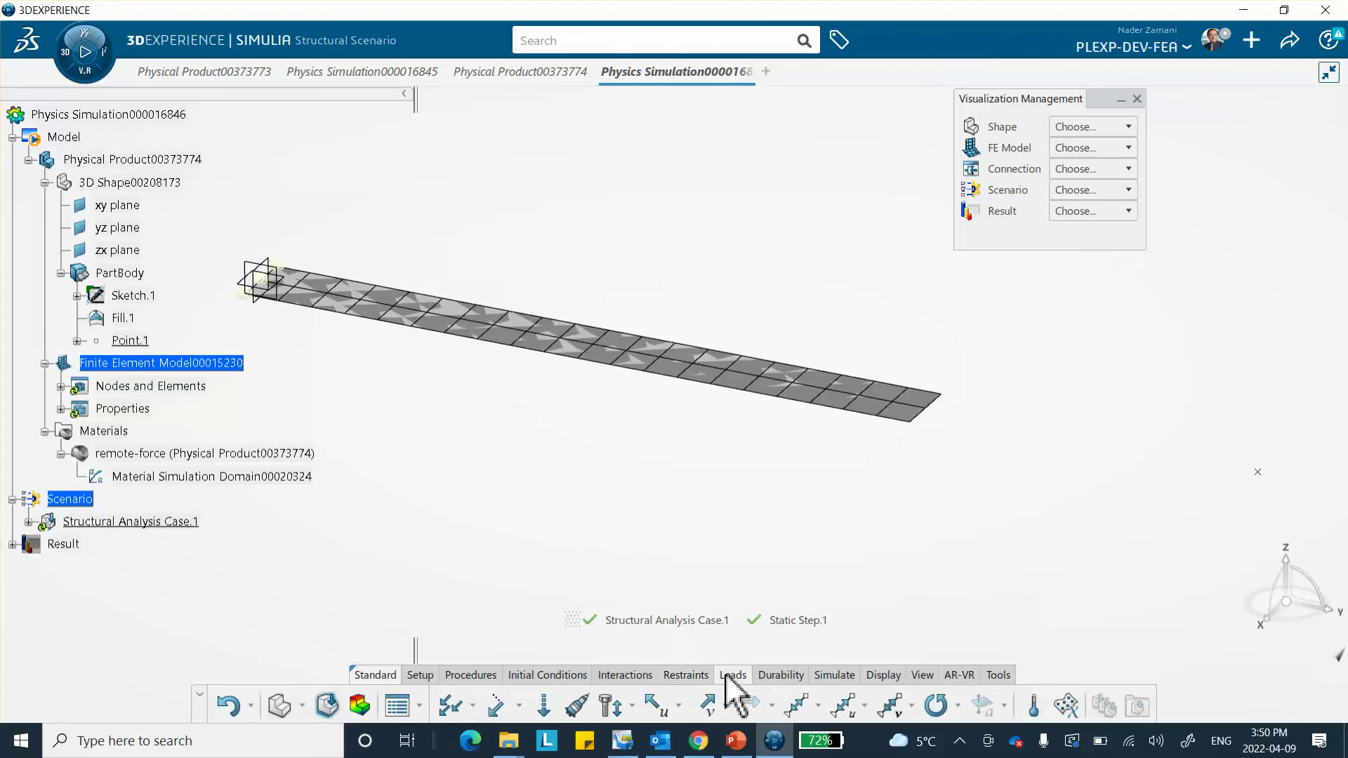
left_click(495, 706)
middle_click_drag(601, 288, 589, 418)
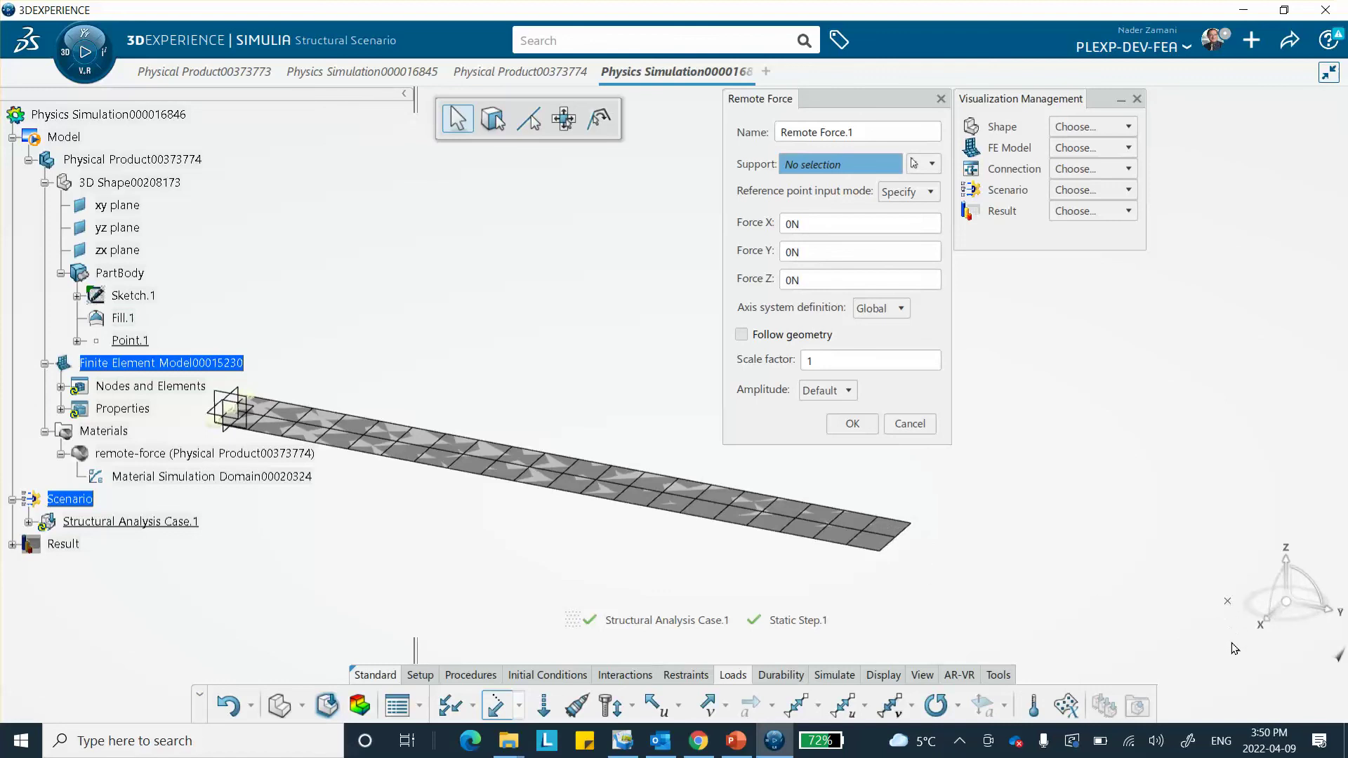
left_click(902, 542)
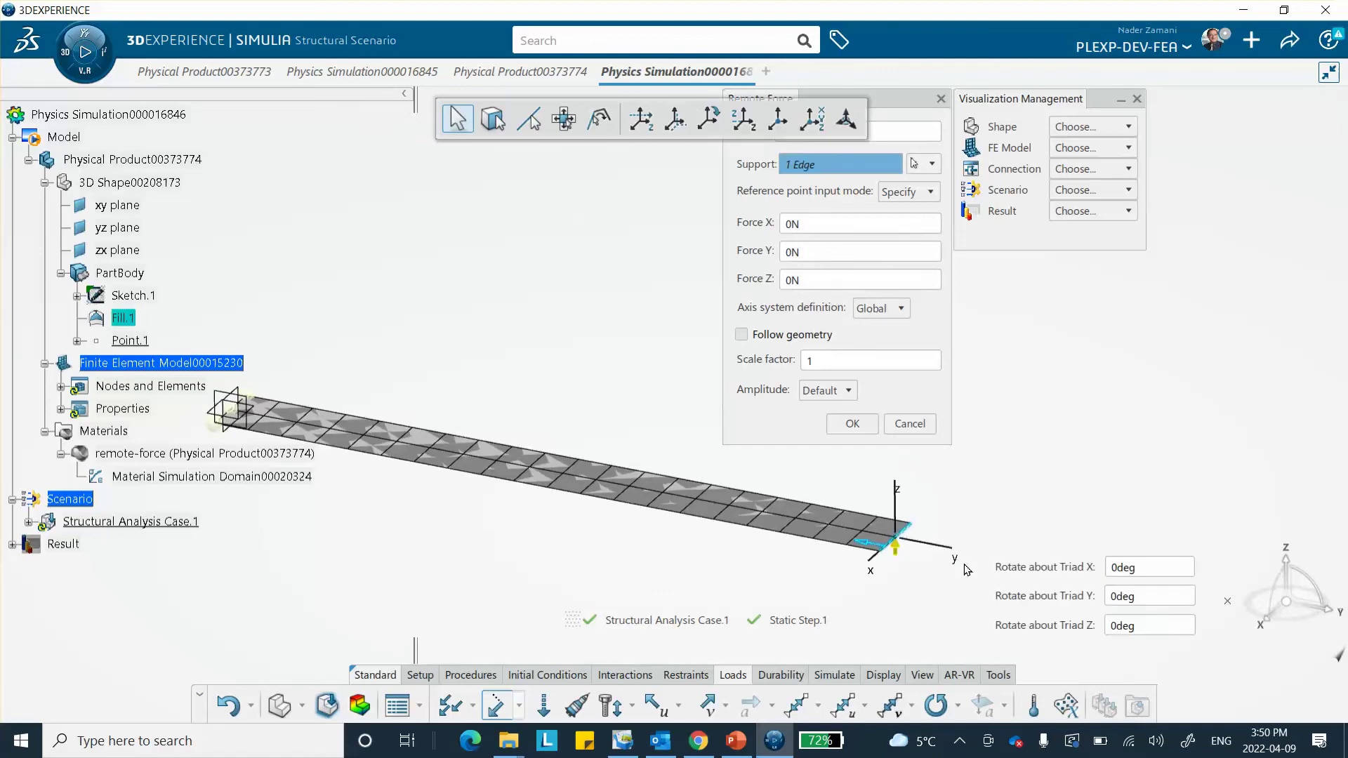
left_click(911, 192)
left_click(905, 229)
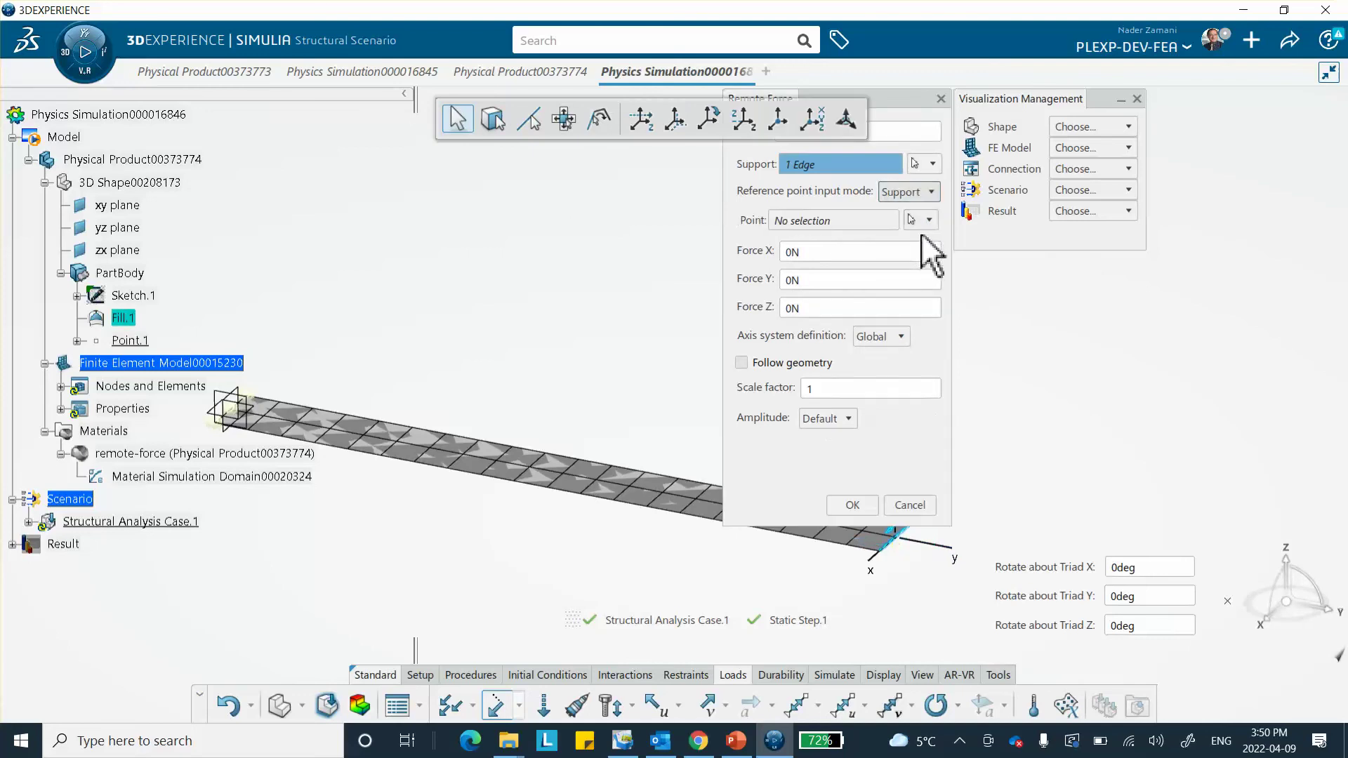
Use Point.1 as the remote force's reference point and apply a Z force of -1000 N.
middle_click_drag(1128, 417, 1102, 380)
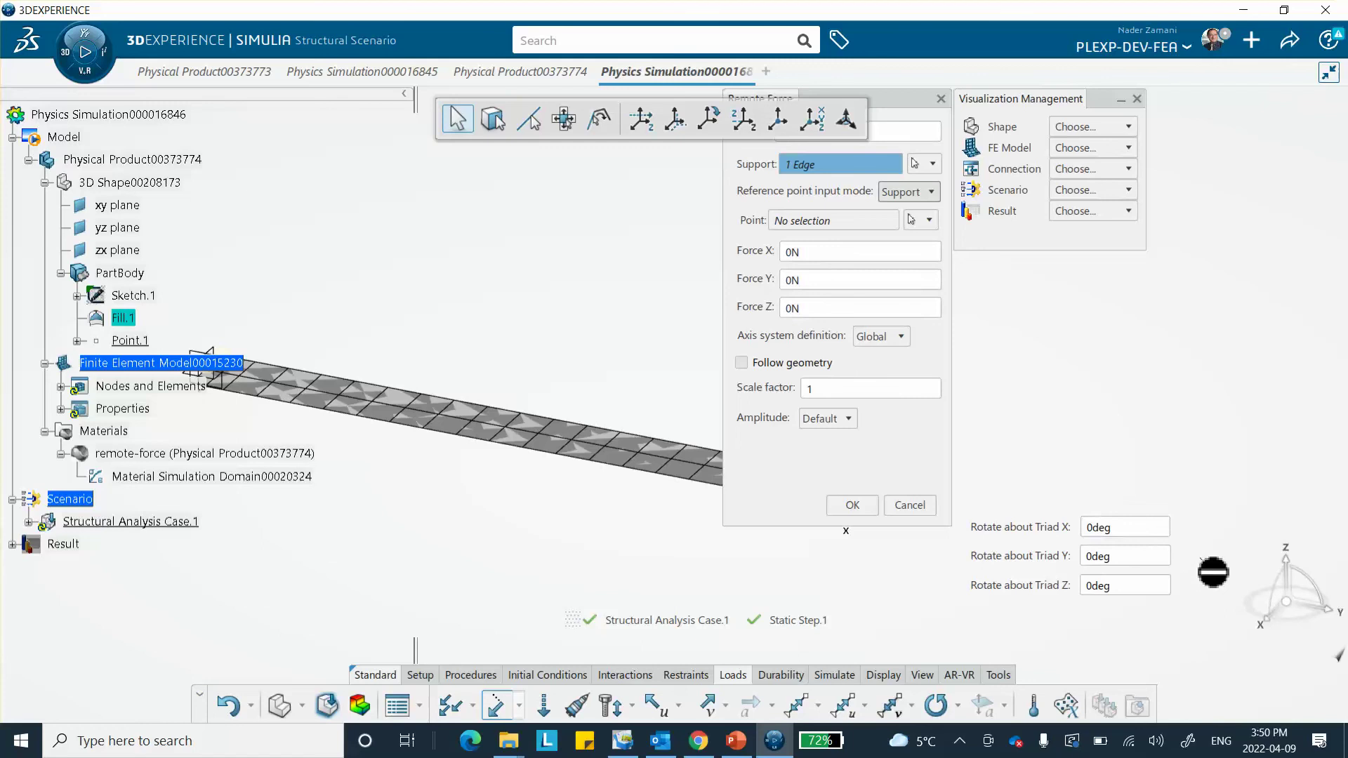
left_click(839, 220)
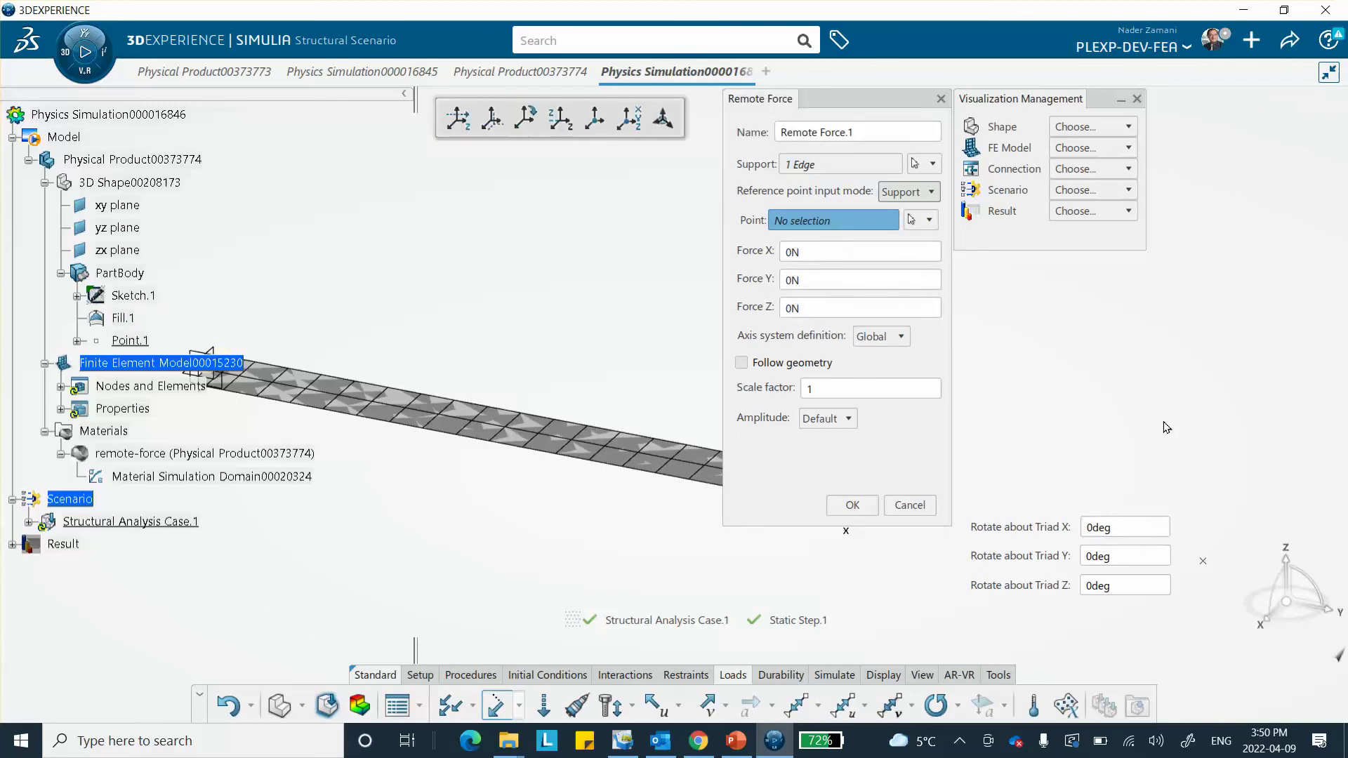
left_click(1203, 562)
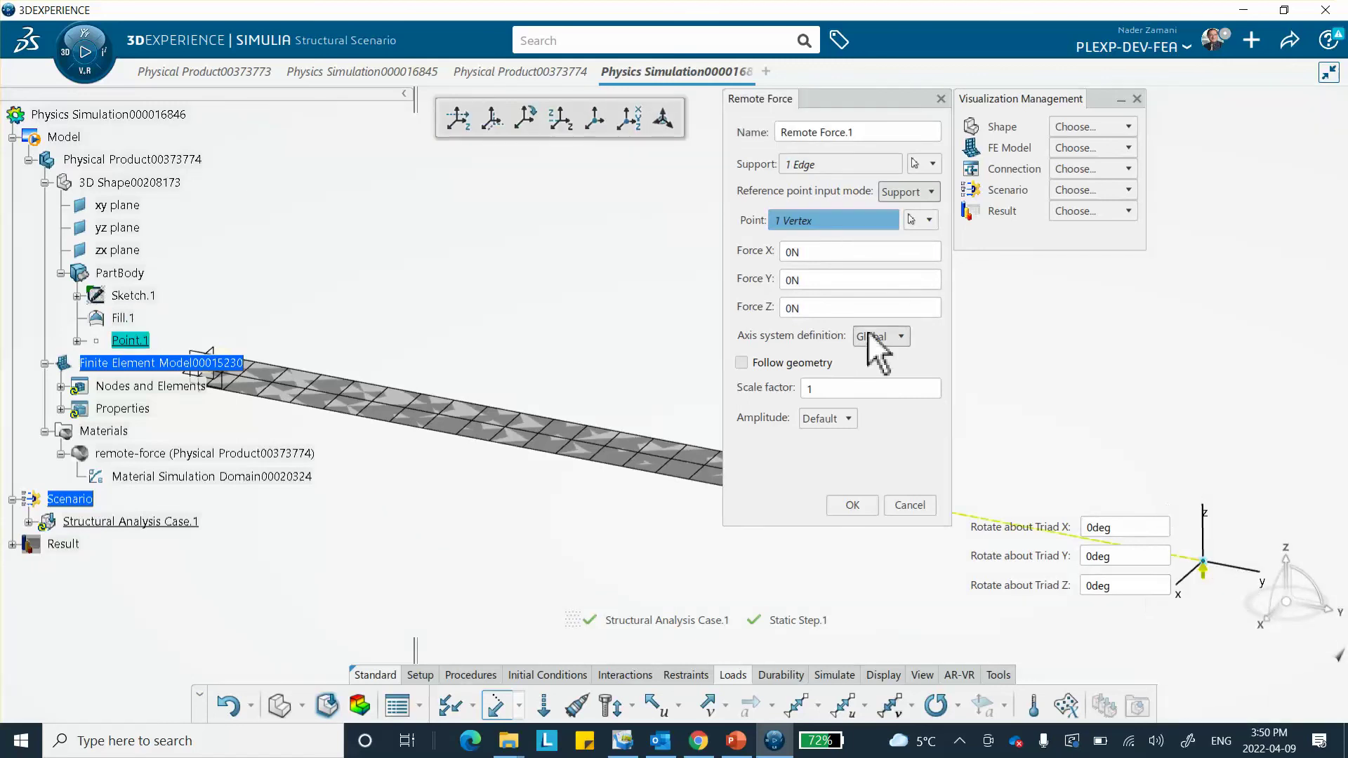
double_click(793, 308)
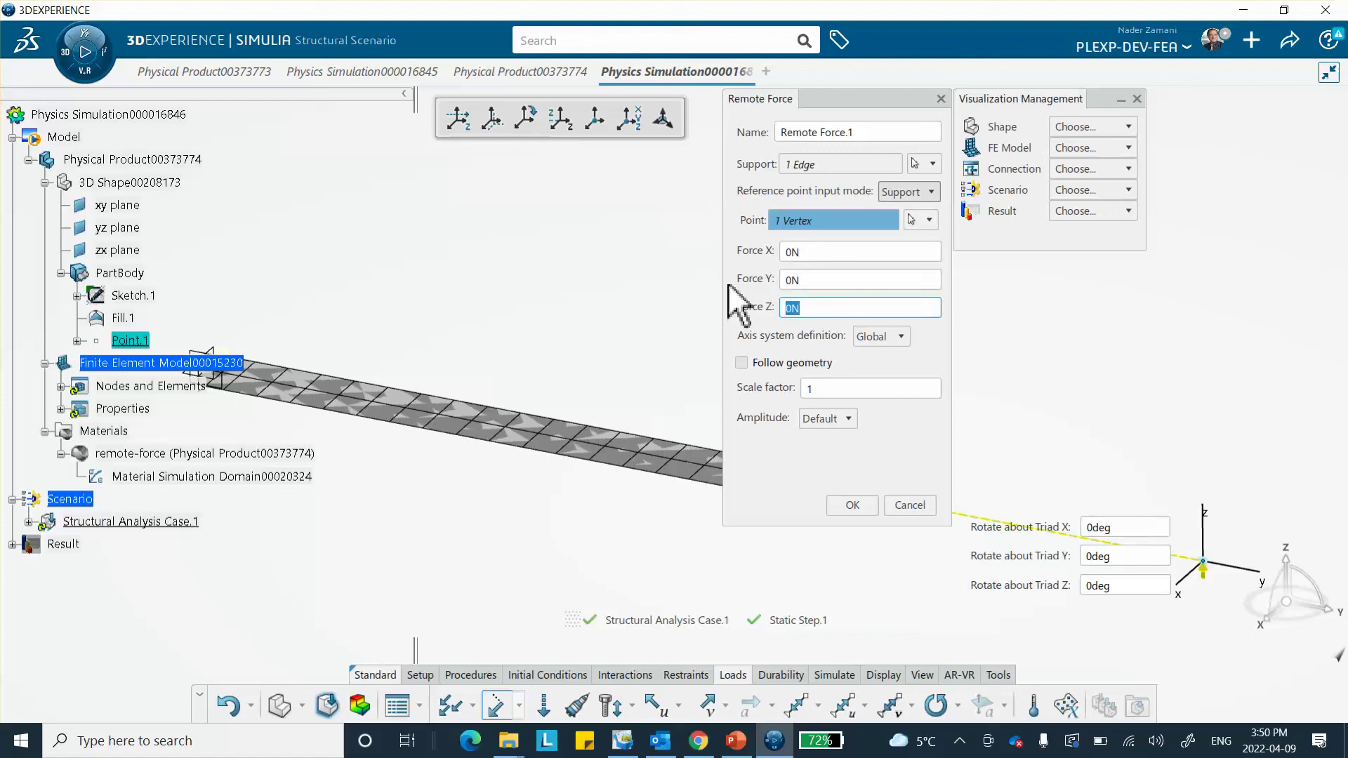
type("-1000")
left_click(852, 504)
Run the structural analysis case with local interactive simulation on 4 cores and dismiss the finished simulation status.
middle_click_drag(897, 530, 898, 390)
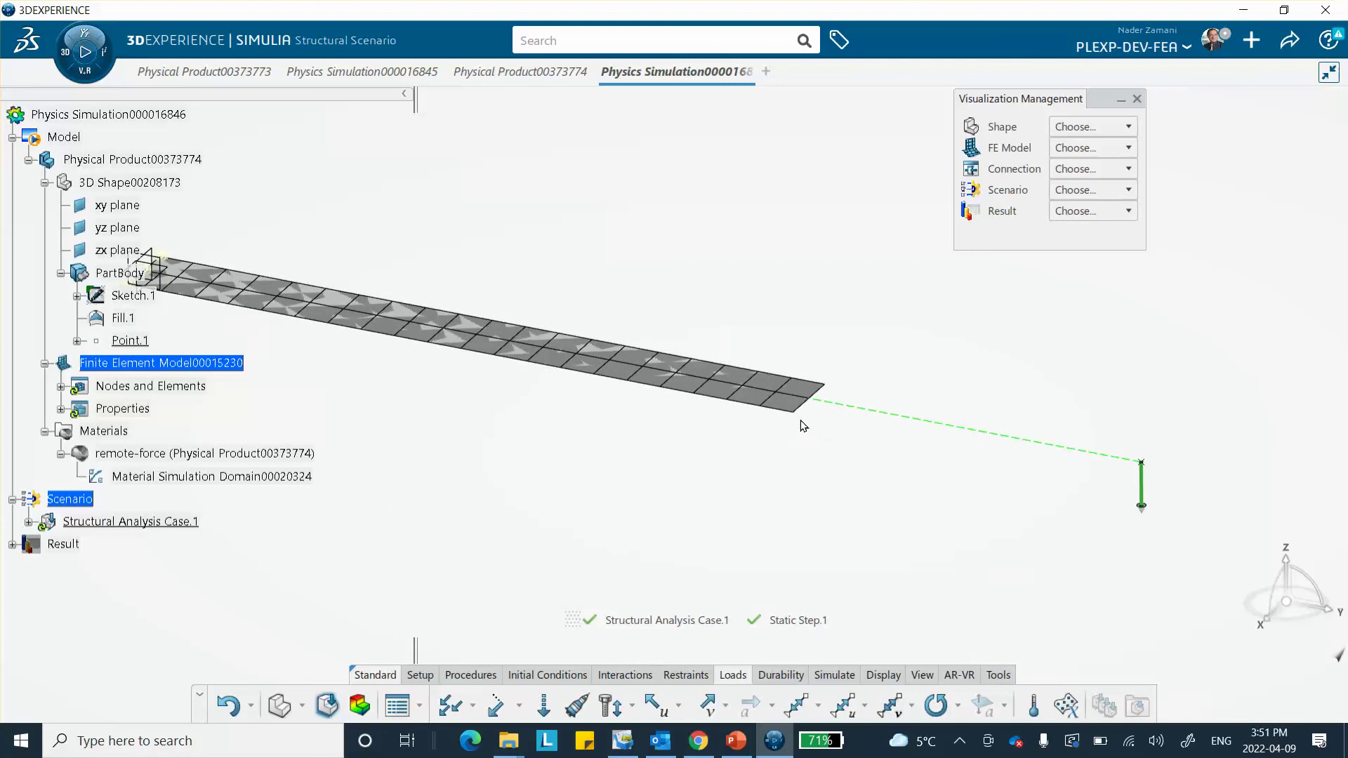
middle_click_drag(930, 355, 1041, 363)
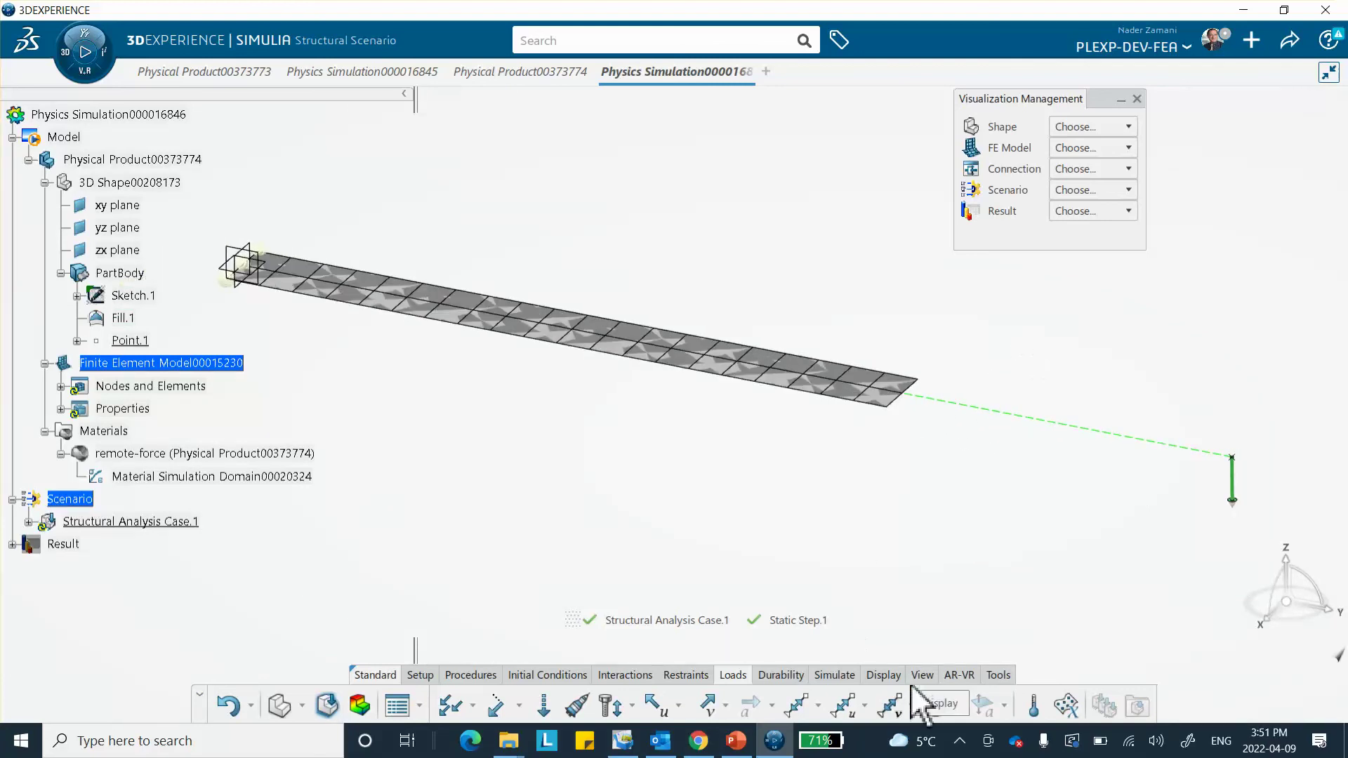
left_click(833, 674)
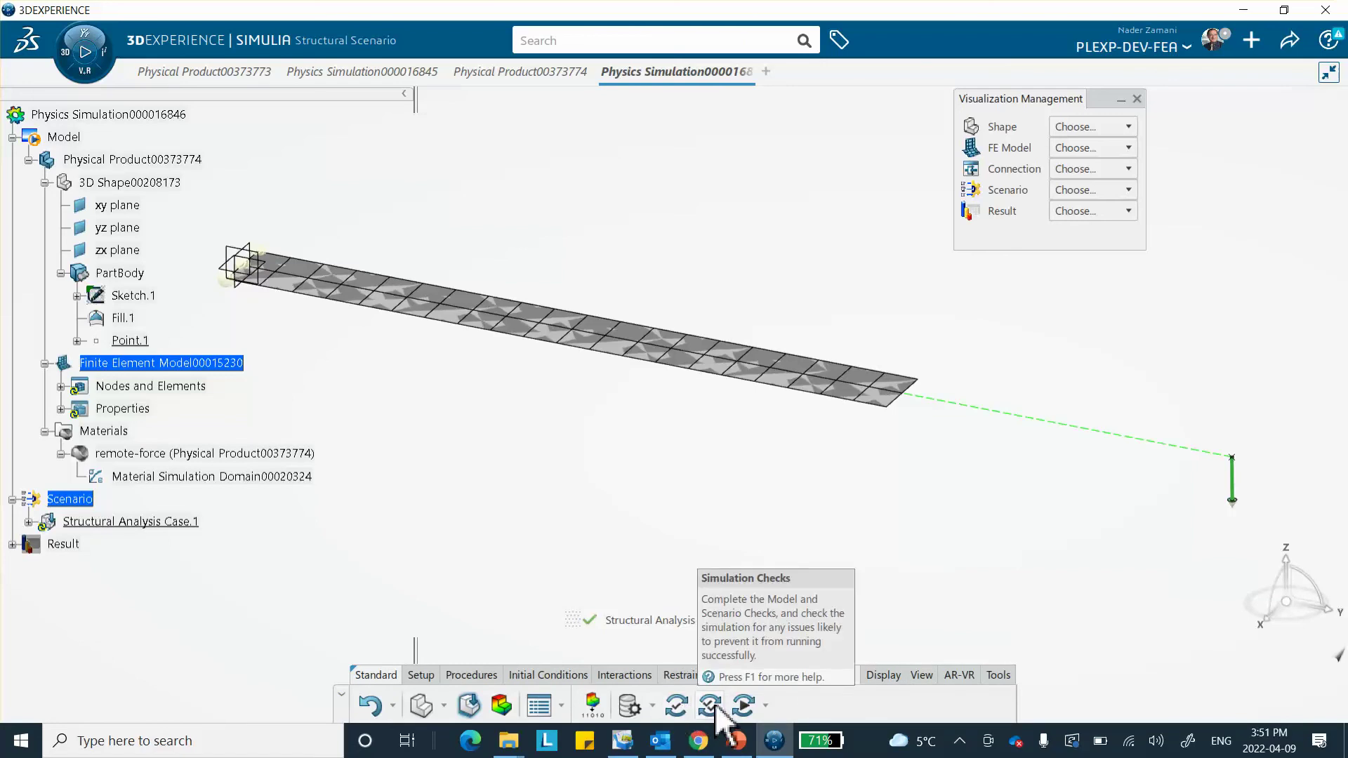
left_click(742, 707)
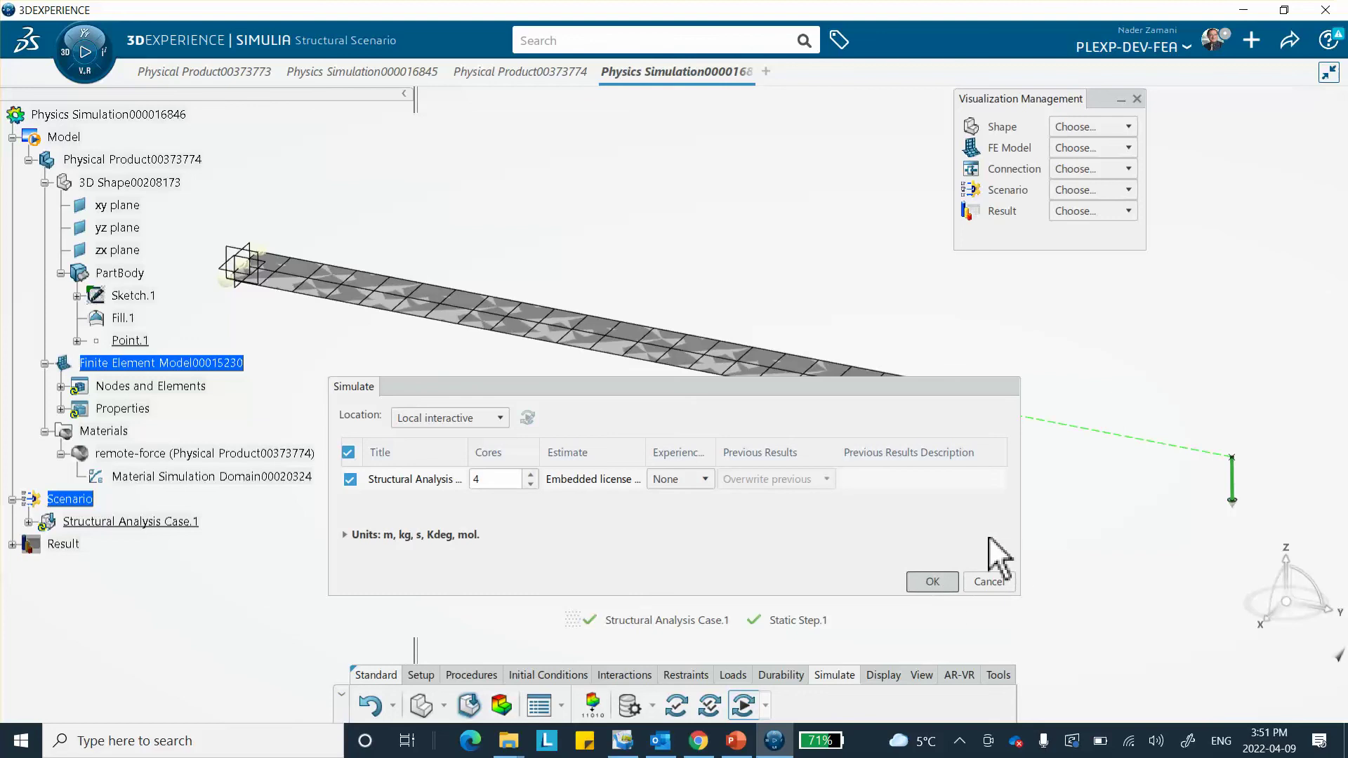
left_click(940, 581)
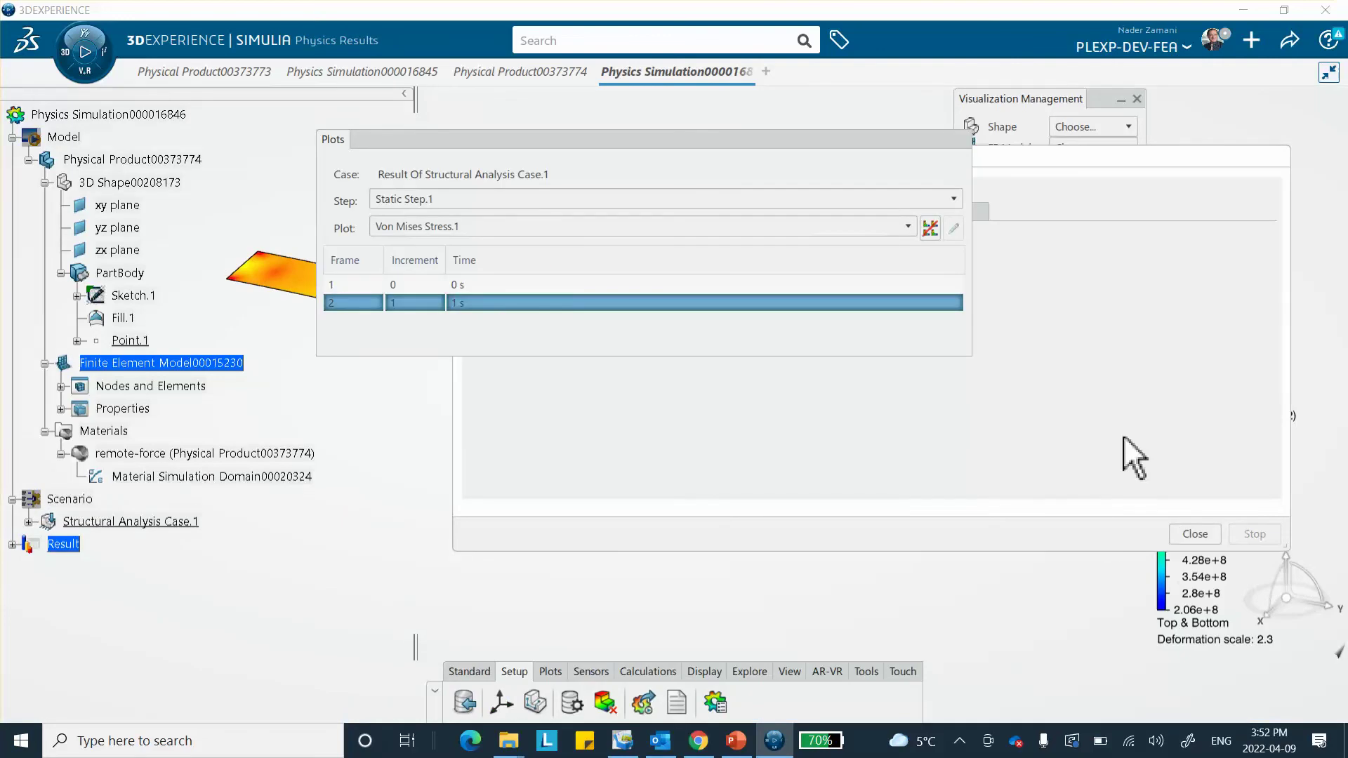
left_click(1194, 535)
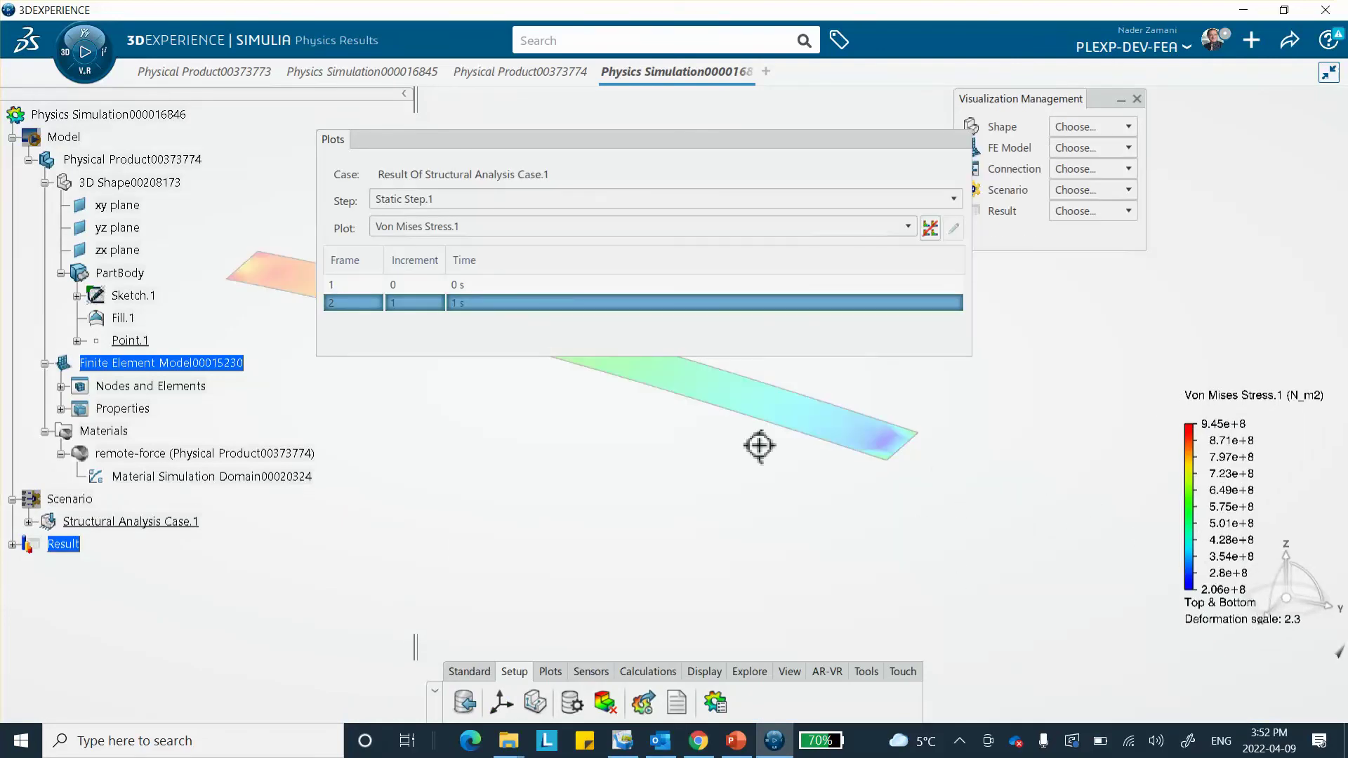
Examine the Von Mises stress contour on the unobstructed plate, and display the Displacement.1 plot for inspection.
left_click(711, 137)
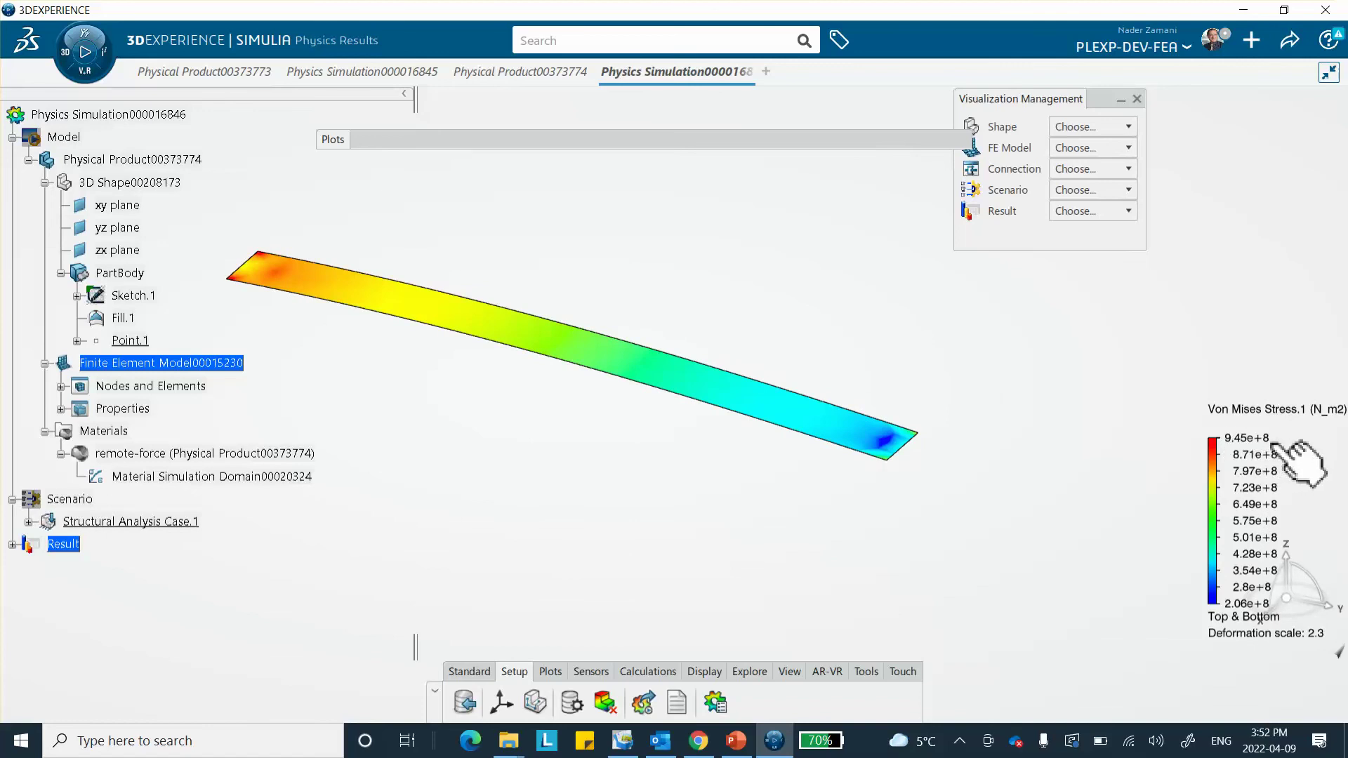
mouse_move(268, 278)
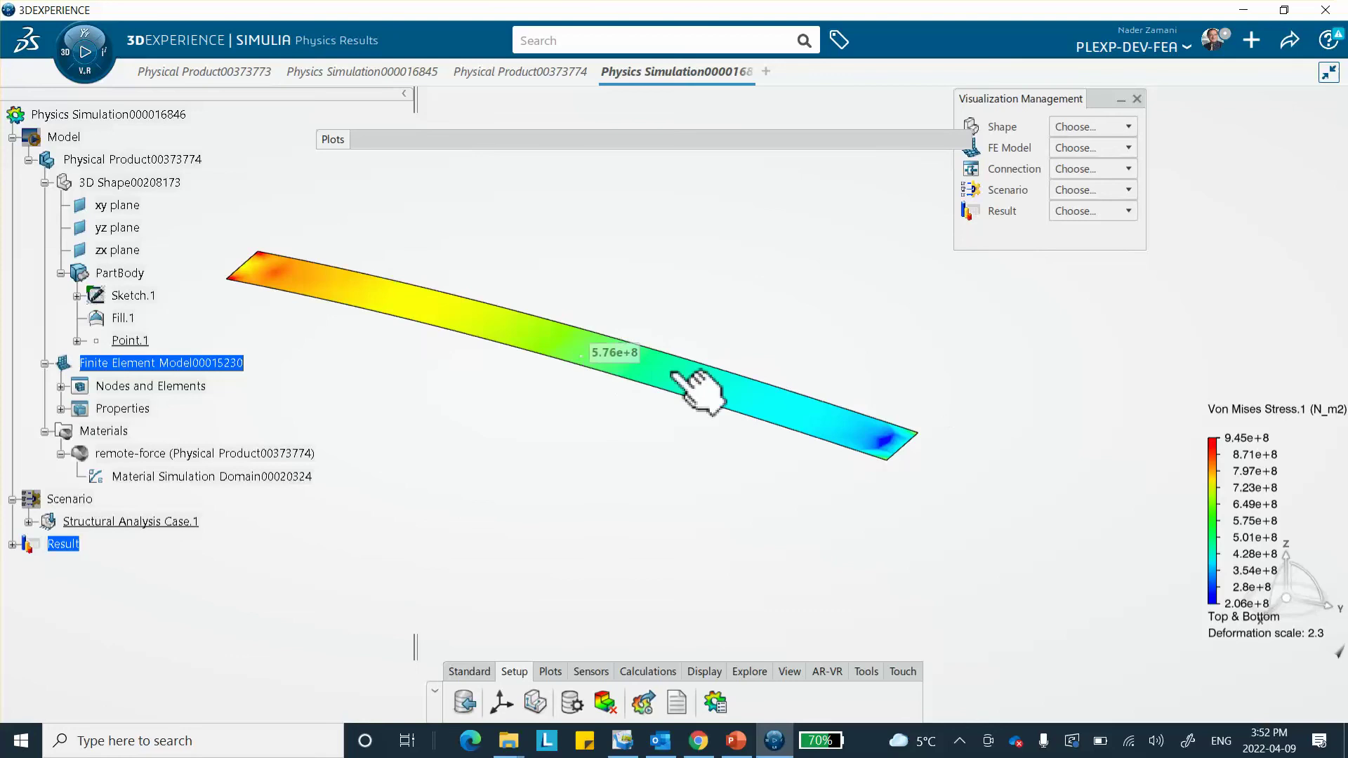
left_click(612, 140)
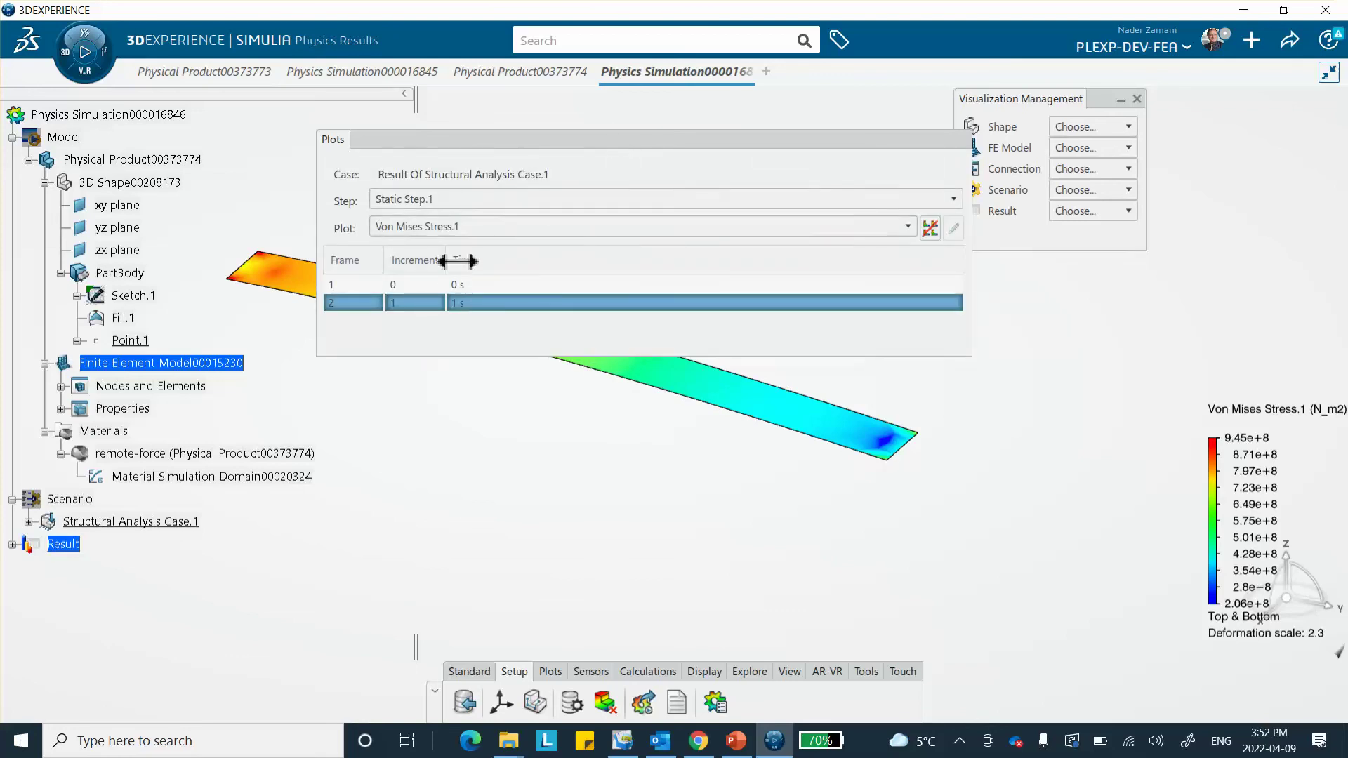
left_click(450, 228)
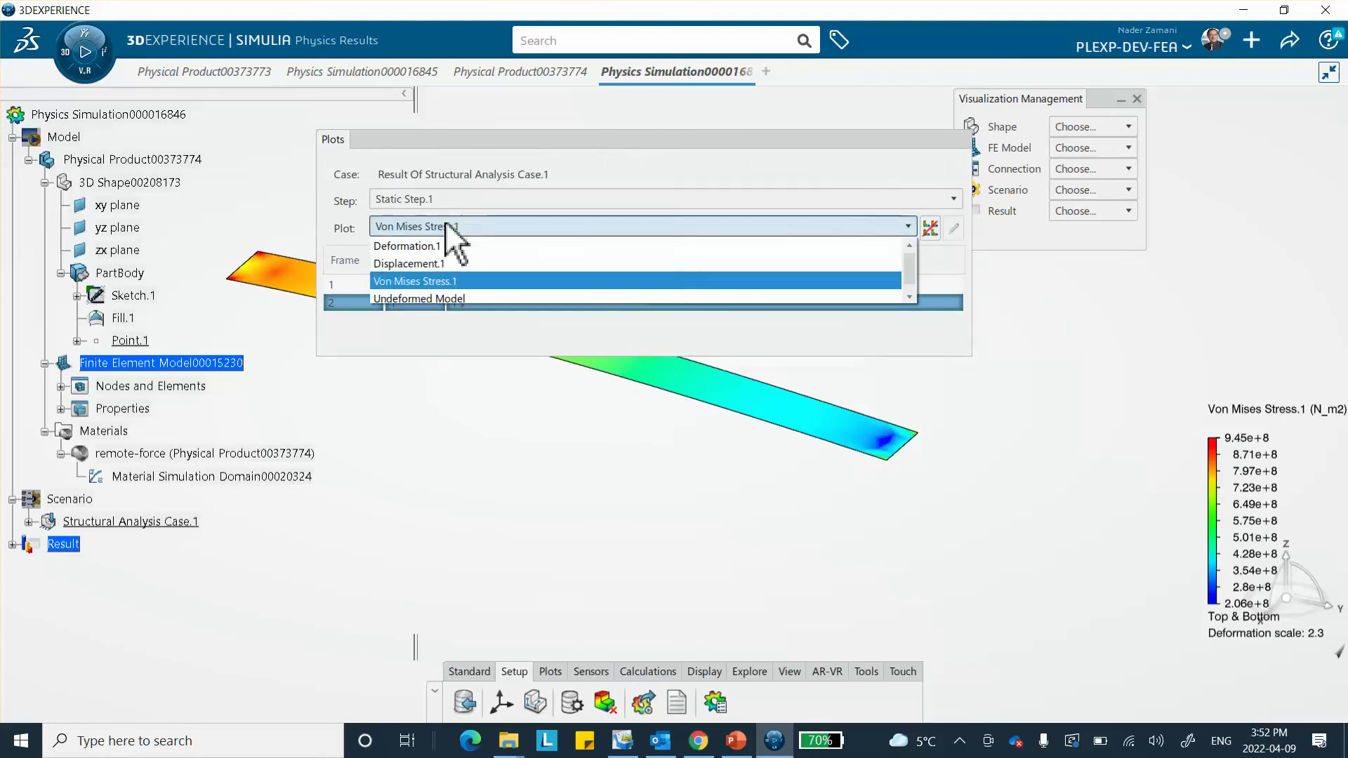
left_click(455, 264)
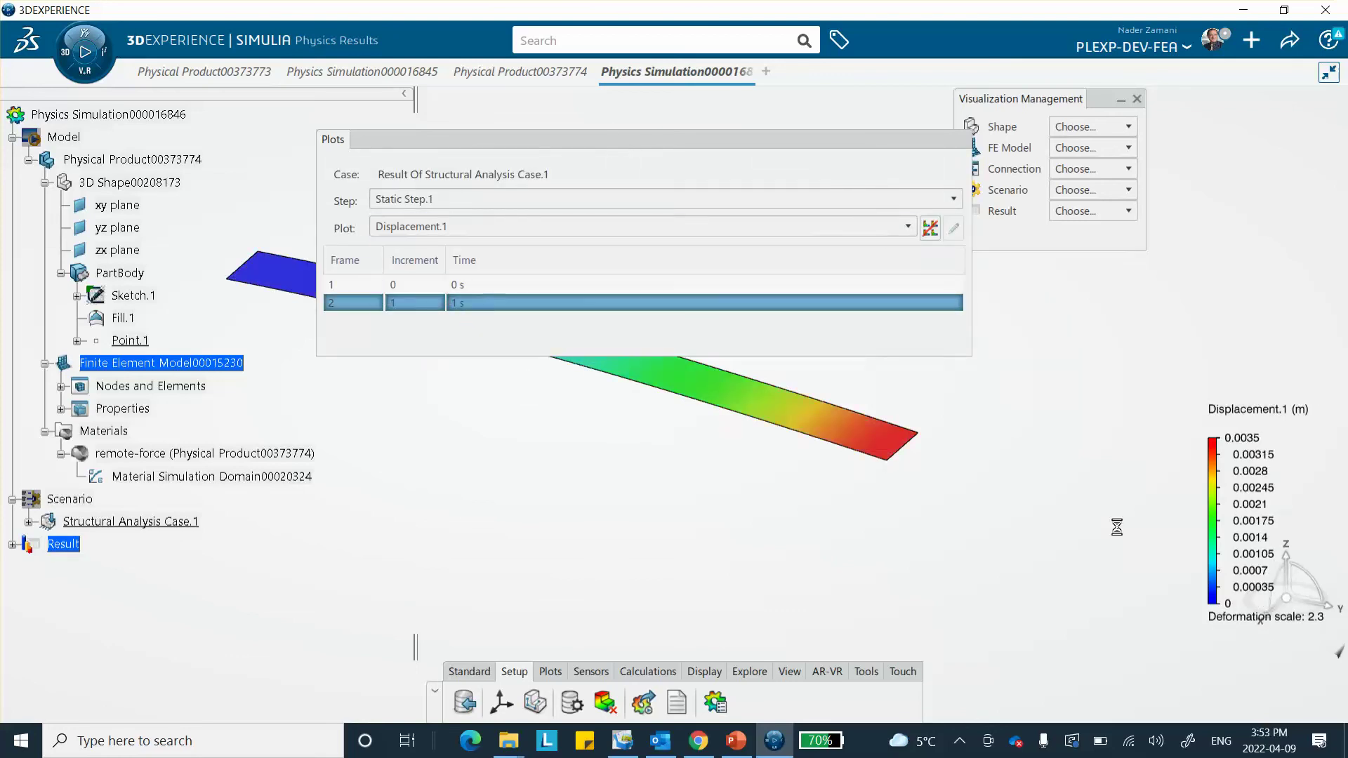
left_click(769, 157)
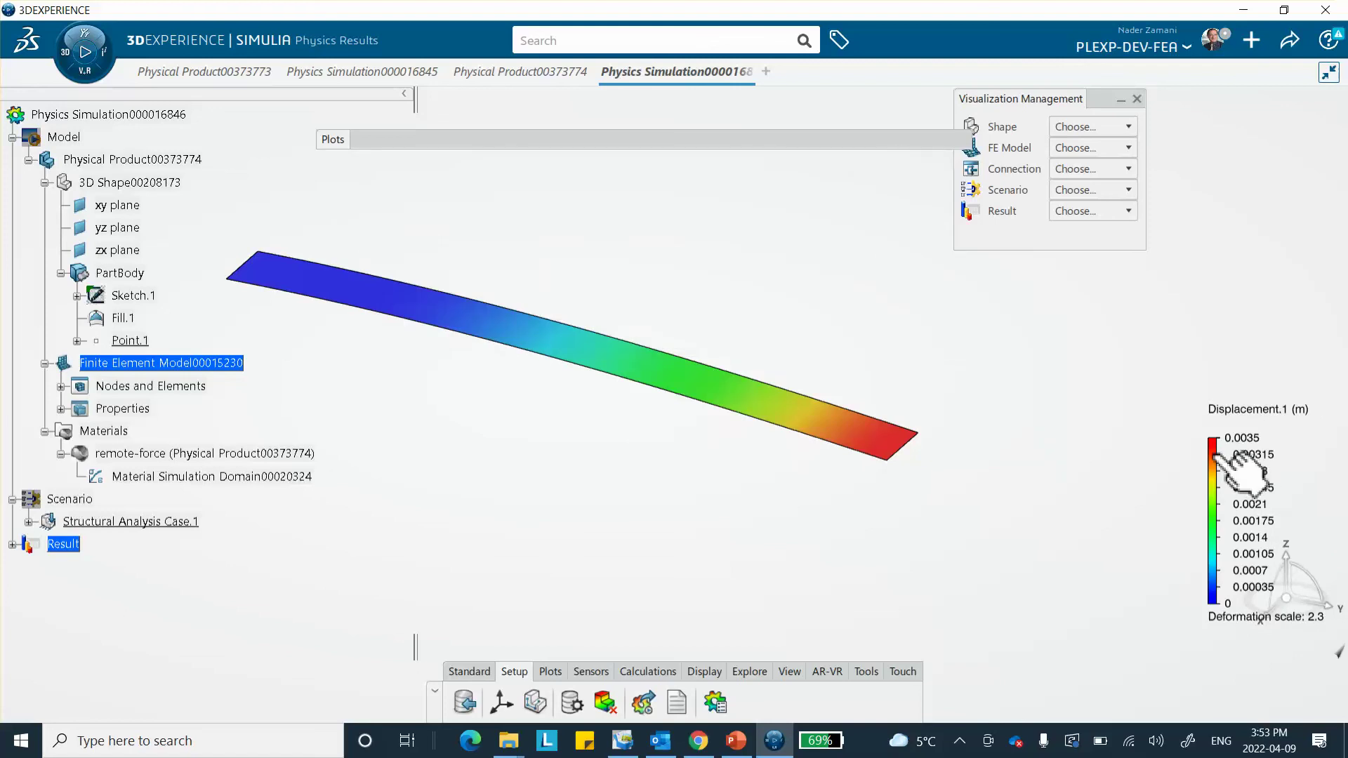